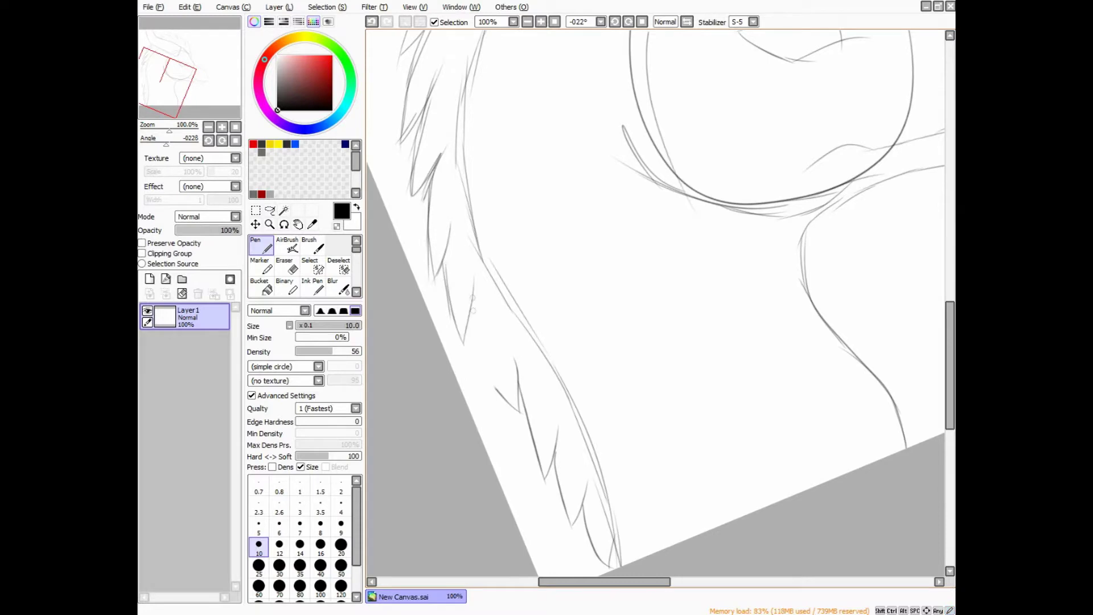
# Sketch the throat contour below the jaw and a curved plate across the front of the neck
pyautogui.scroll(-2, 453, 310)
pyautogui.press('Home')
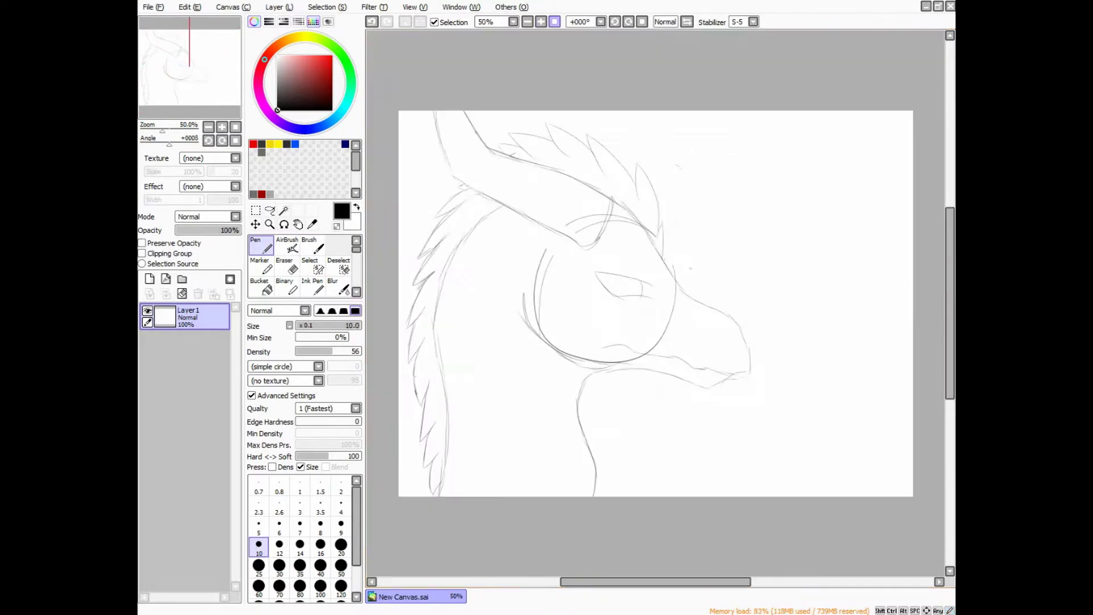
pyautogui.scroll(1, 448, 473)
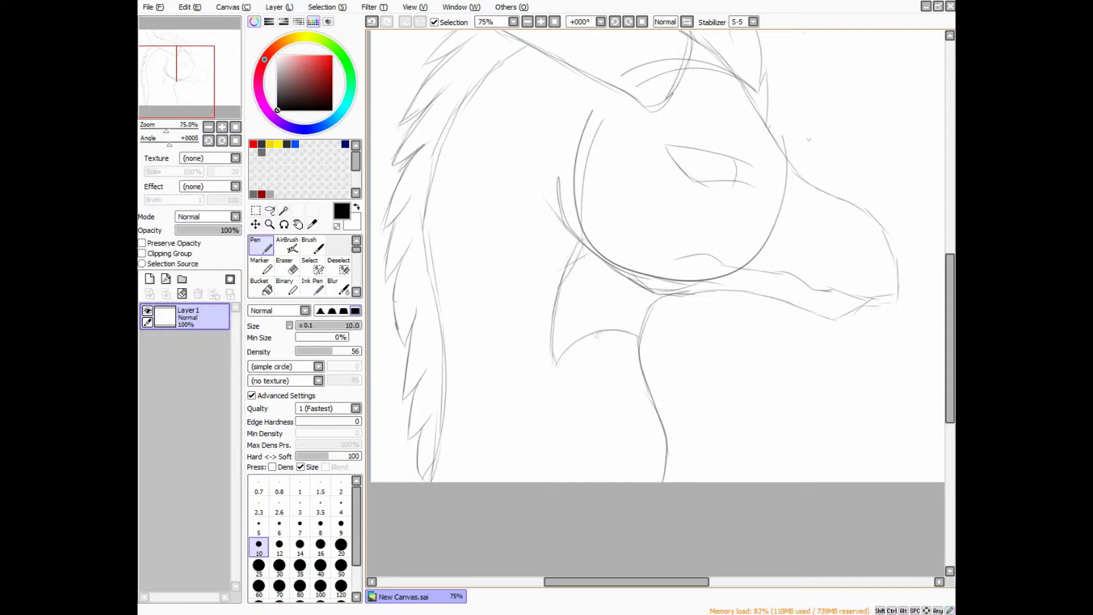
pyautogui.scroll(-1, 626, 456)
# Create a new line-art layer above the sketch and lower Layer1's opacity to 55%
pyautogui.click(149, 279)
pyautogui.click(188, 344)
pyautogui.moveTo(239, 230); pyautogui.dragTo(211, 230)
pyautogui.click(187, 316)
# Ink the eye's upper lid, back edge, lower lid and front corner on Layer2 with the pen density at 100
pyautogui.click(357, 351)
pyautogui.scroll(1, 494, 213)
pyautogui.scroll(4, 859, 171)
pyautogui.moveTo(859, 171)
pyautogui.mouseDown()
pyautogui.moveTo(647, 156)
pyautogui.moveTo(506, 90)
pyautogui.moveTo(585, 158)
pyautogui.moveTo(774, 381)
pyautogui.mouseUp()
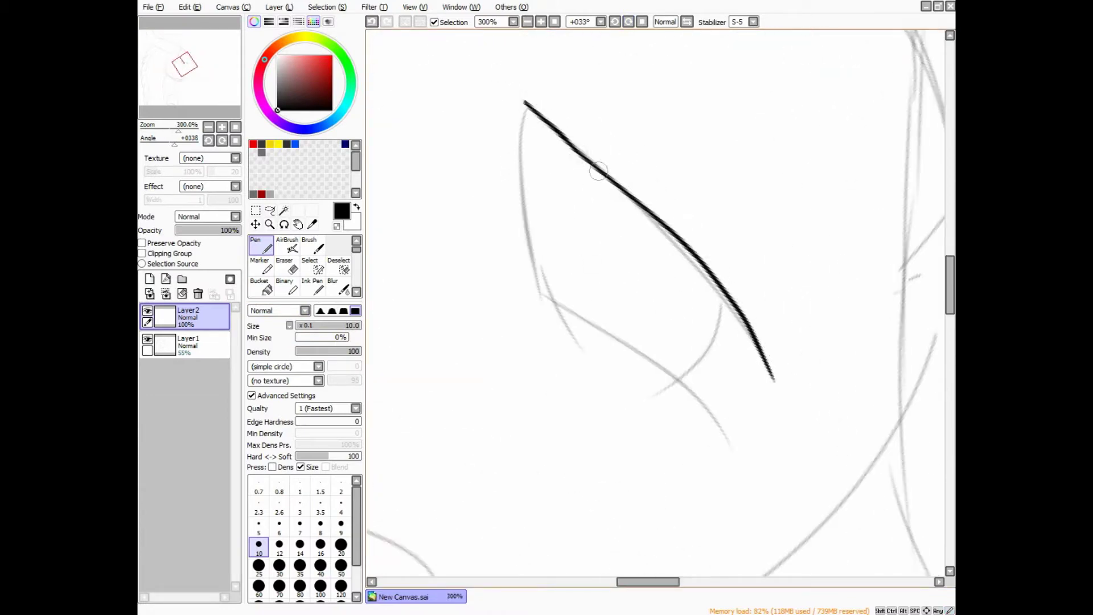
pyautogui.moveTo(524, 114); pyautogui.dragTo(559, 294)
pyautogui.hotkey('ctrl', 'z')
pyautogui.moveTo(517, 106)
pyautogui.mouseDown()
pyautogui.moveTo(520, 269)
pyautogui.moveTo(686, 387)
pyautogui.mouseUp()
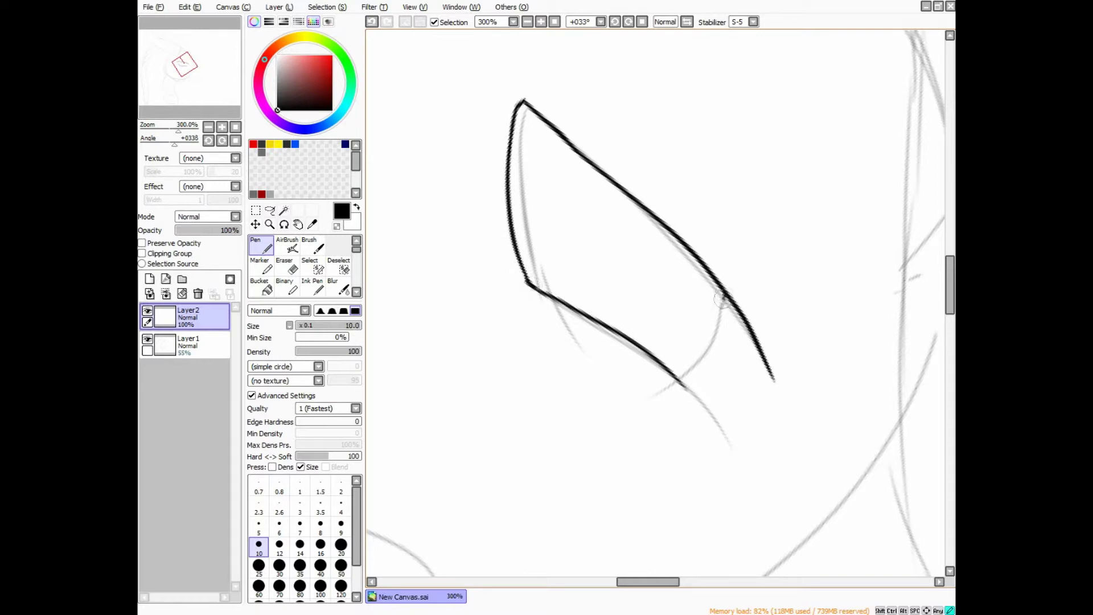
pyautogui.moveTo(722, 299); pyautogui.dragTo(661, 359)
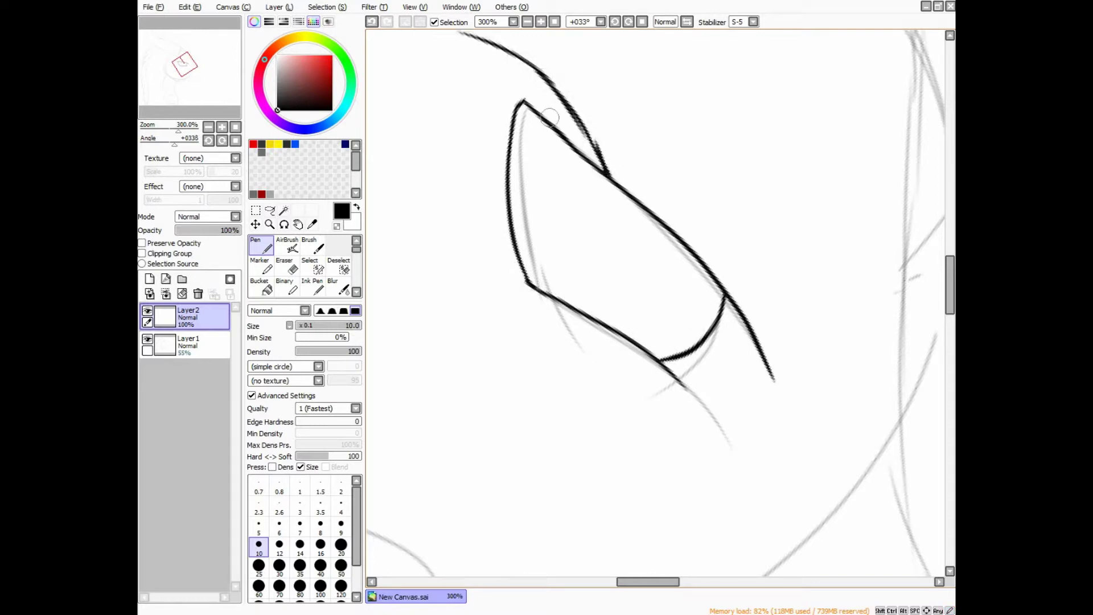
# Ink the crease above the upper lid and extend the outer eye contour into a point behind the eye
pyautogui.scroll(-4, 550, 117)
pyautogui.scroll(2, 459, 109)
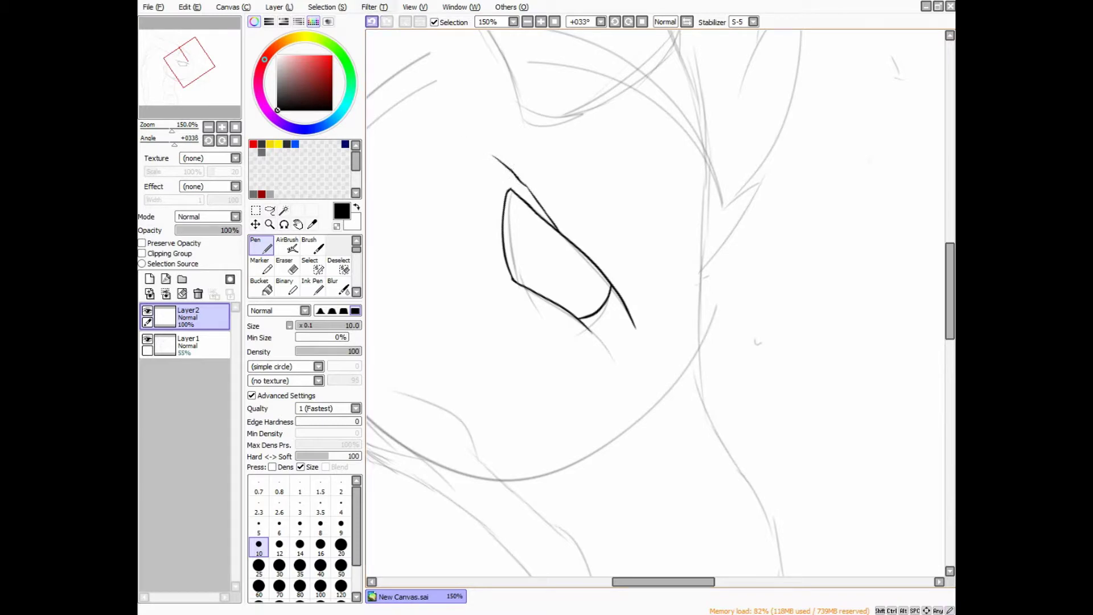
pyautogui.moveTo(531, 190); pyautogui.dragTo(476, 143)
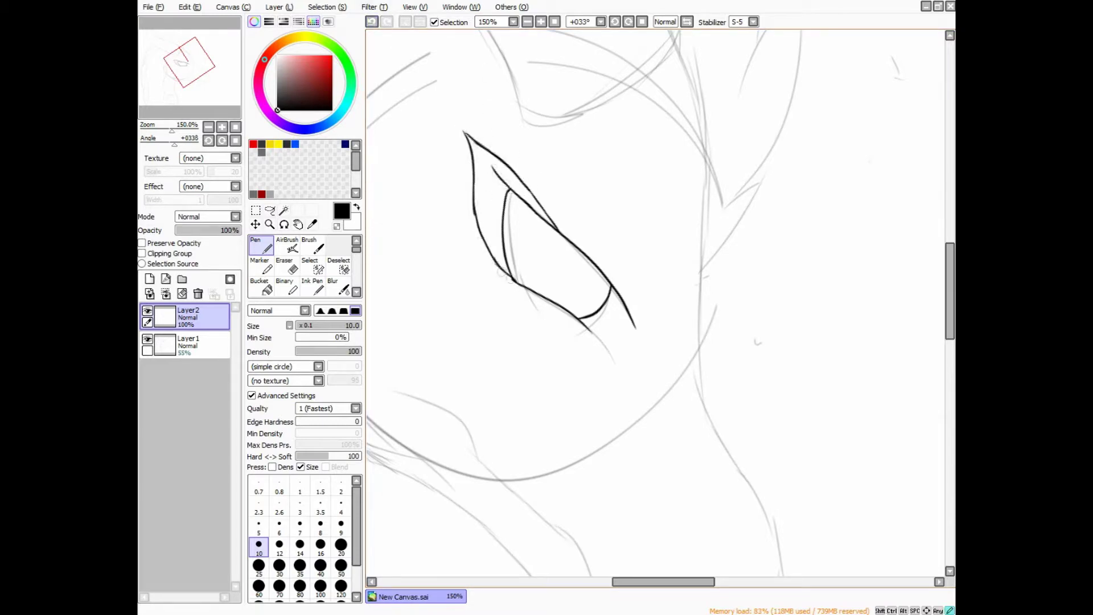
# Ink the lowered eyelid edge across the eye and draw the iris and slit pupil beneath it
pyautogui.press('Home')
pyautogui.scroll(2, 577, 378)
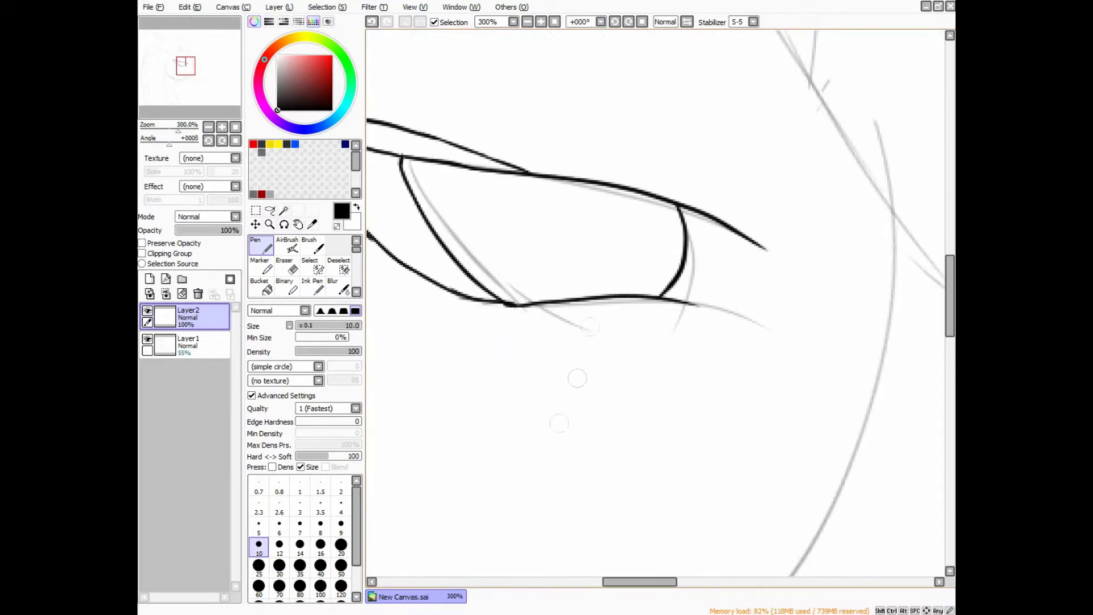
pyautogui.moveTo(669, 278)
pyautogui.mouseDown()
pyautogui.moveTo(635, 258)
pyautogui.moveTo(495, 249)
pyautogui.moveTo(422, 216)
pyautogui.mouseUp()
pyautogui.moveTo(605, 251); pyautogui.dragTo(593, 296)
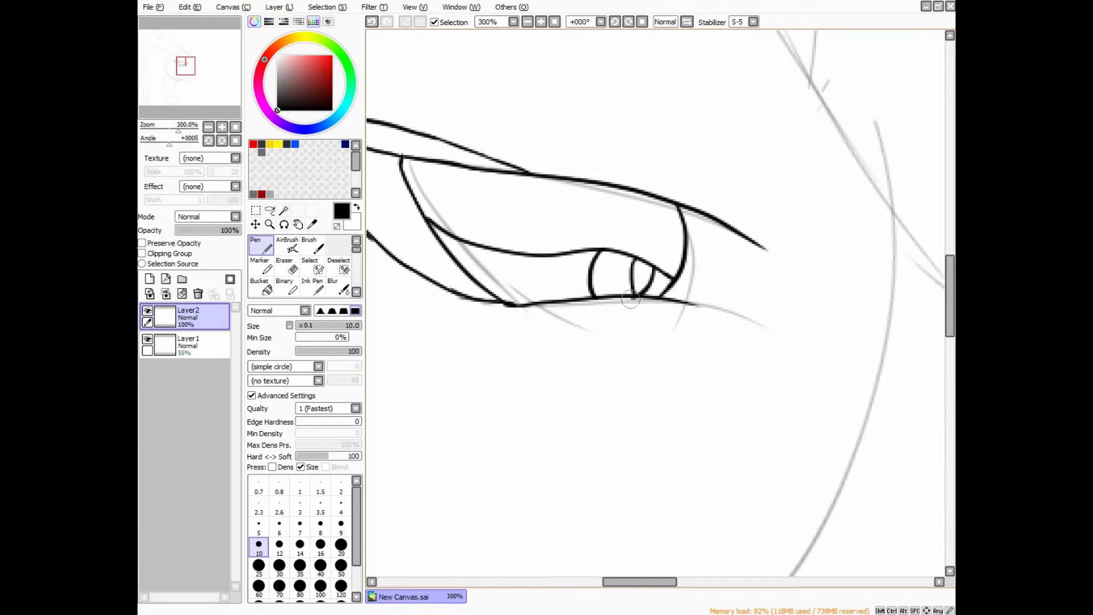
# Thicken the back part of the lowered eyelid's edge and add two short crease strokes on the lid
pyautogui.scroll(-2, 630, 299)
pyautogui.moveTo(630, 298); pyautogui.dragTo(608, 224)
pyautogui.scroll(3, 607, 224)
pyautogui.moveTo(451, 90)
pyautogui.mouseDown()
pyautogui.moveTo(491, 164)
pyautogui.moveTo(503, 178)
pyautogui.moveTo(476, 134)
pyautogui.moveTo(562, 216)
pyautogui.mouseUp()
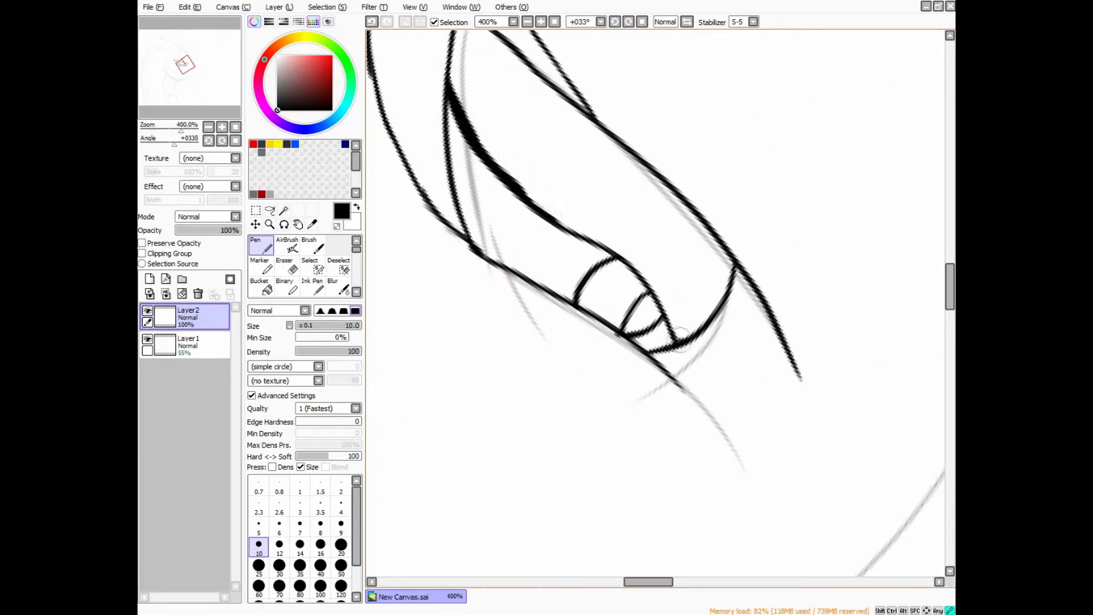
pyautogui.scroll(-5, 560, 170)
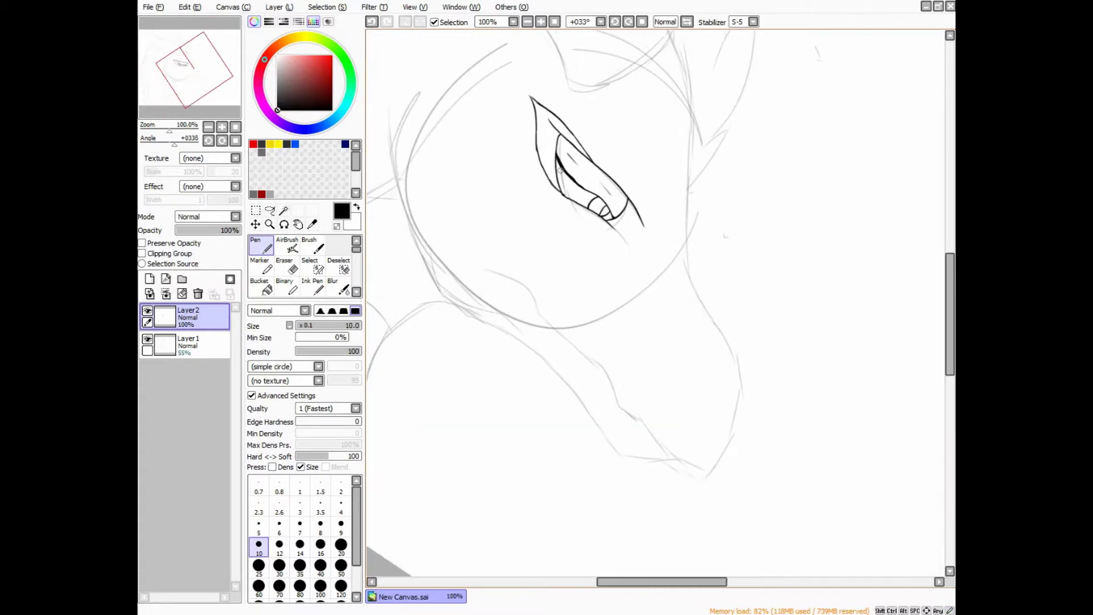
pyautogui.press('End')
pyautogui.scroll(2, 471, 239)
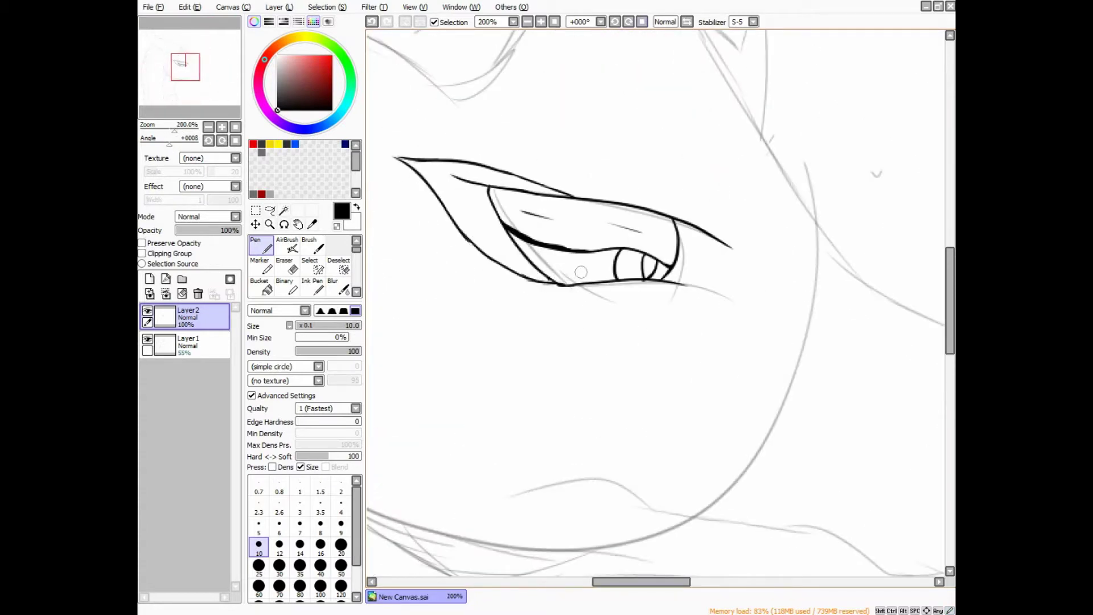
# Ink the almond-shaped nostril opening near the tip of the muzzle
pyautogui.scroll(-2, 581, 272)
pyautogui.scroll(1, 581, 272)
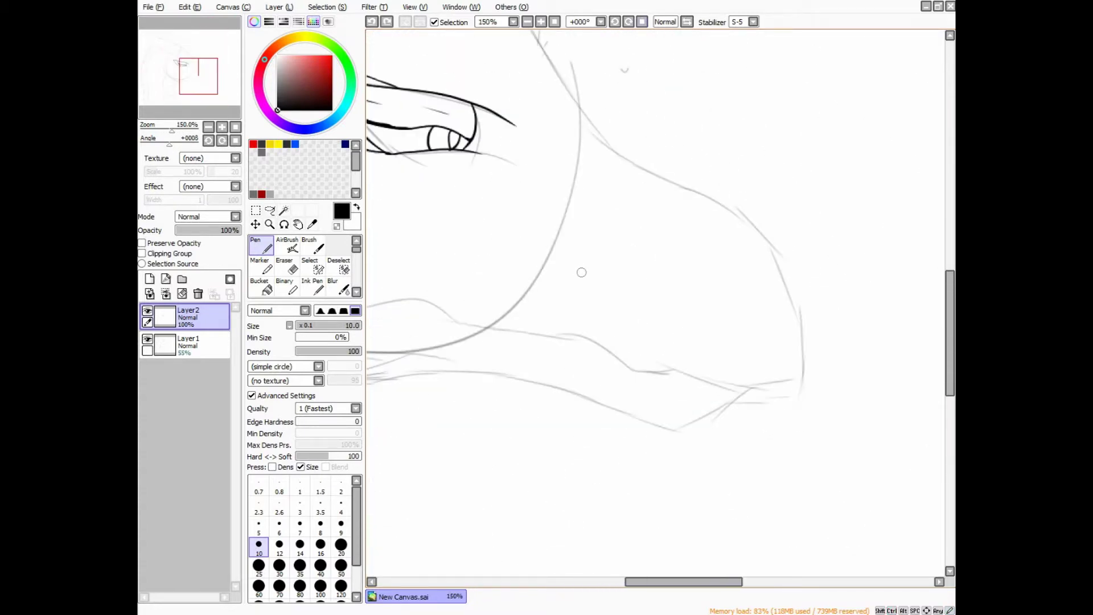
pyautogui.moveTo(705, 282); pyautogui.dragTo(654, 247)
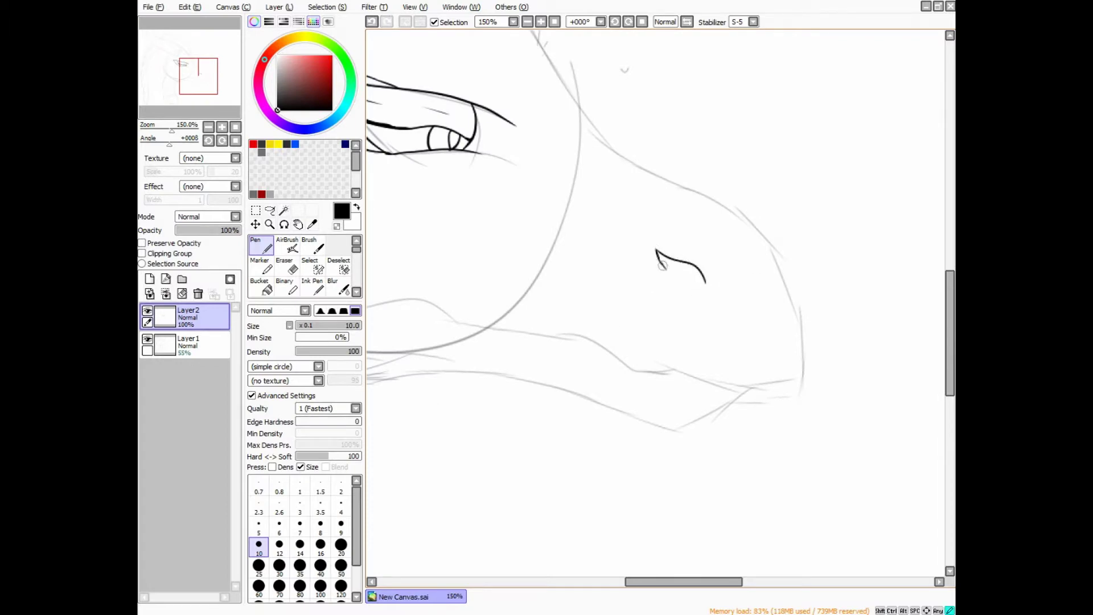
pyautogui.scroll(-2, 705, 285)
pyautogui.scroll(3, 683, 296)
pyautogui.hotkey('ctrl', 'z')
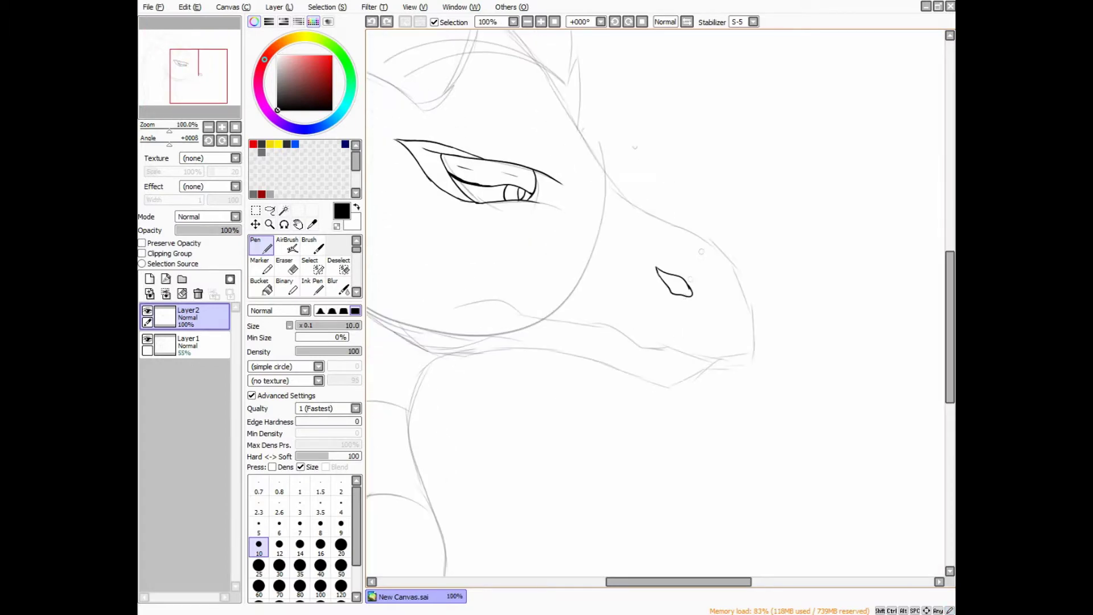
# Ink a curved ridge over the nostril with a short stroke in front of it
pyautogui.moveTo(727, 273); pyautogui.dragTo(637, 212)
pyautogui.hotkey('ctrl', 'z')
pyautogui.moveTo(723, 279)
pyautogui.mouseDown()
pyautogui.moveTo(673, 226)
pyautogui.moveTo(600, 207)
pyautogui.mouseUp()
pyautogui.scroll(-3, 646, 319)
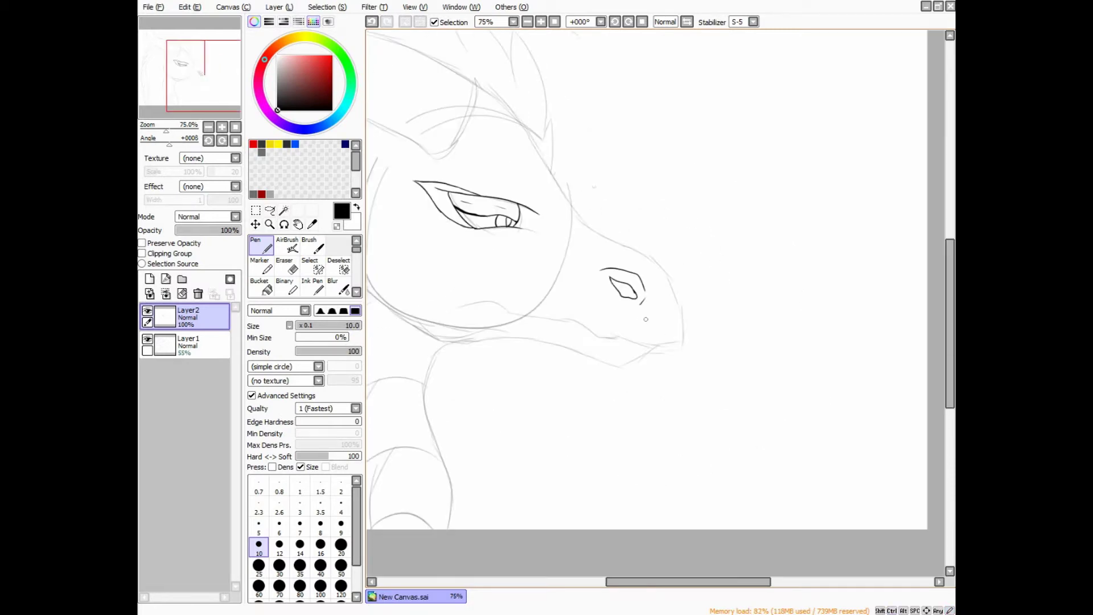
pyautogui.scroll(2, 645, 319)
pyautogui.moveTo(775, 313); pyautogui.dragTo(682, 292)
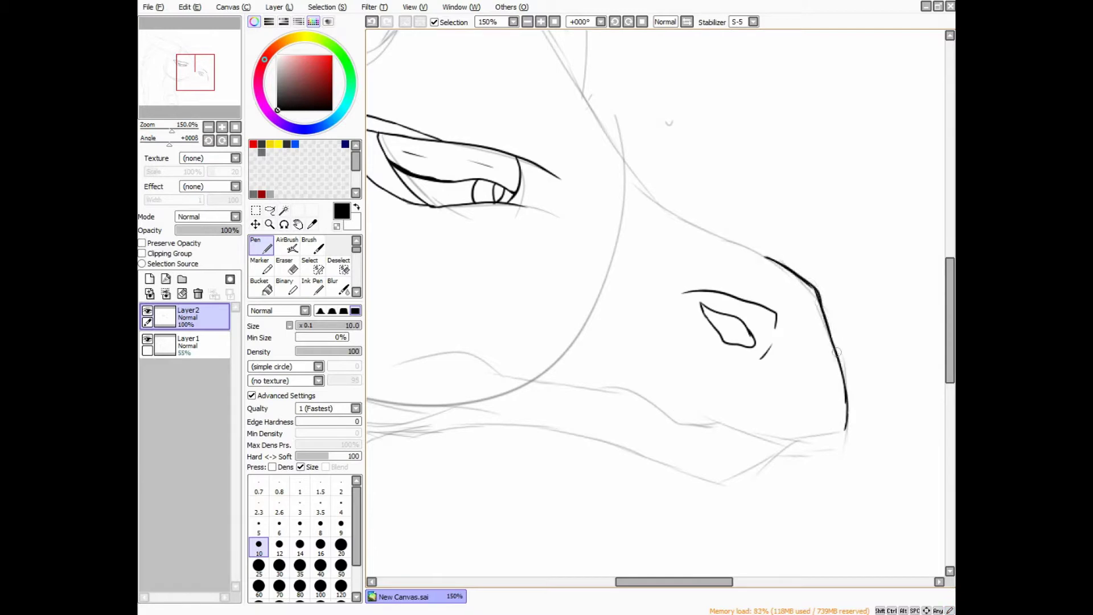
pyautogui.hotkey('ctrl', 'z')
pyautogui.moveTo(837, 352); pyautogui.dragTo(839, 415)
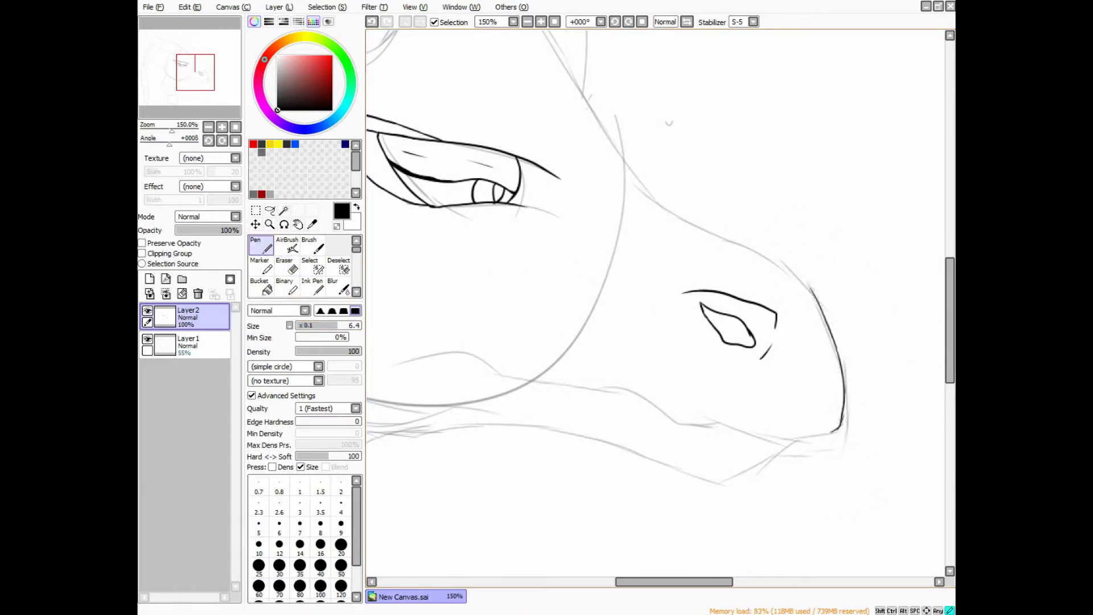
pyautogui.scroll(2, 809, 271)
pyautogui.press('e')
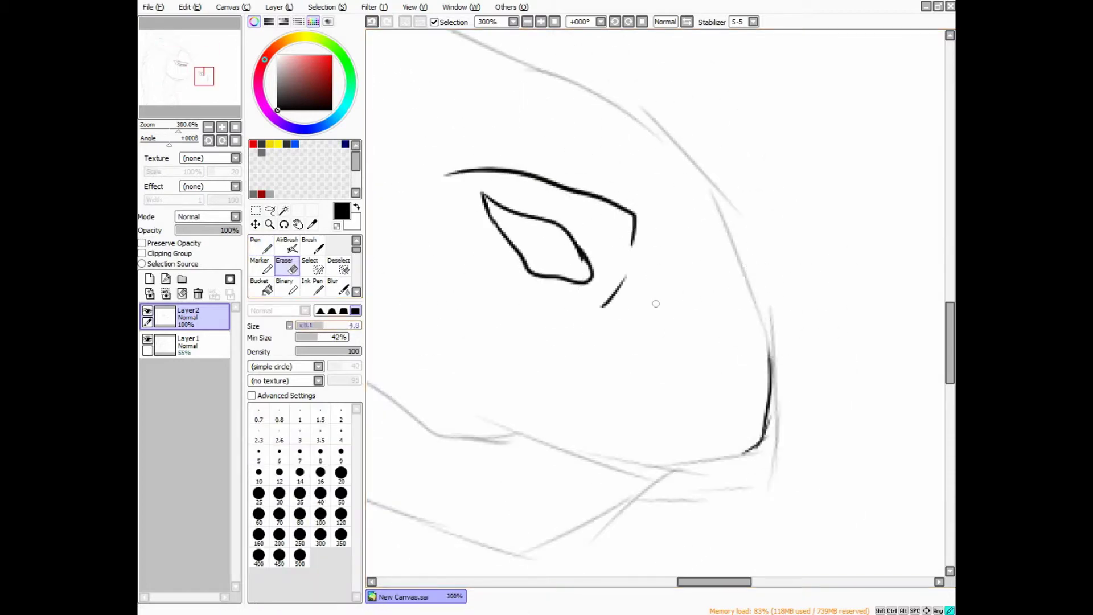
pyautogui.press('n')
pyautogui.moveTo(768, 355)
pyautogui.mouseDown()
pyautogui.moveTo(721, 190)
pyautogui.moveTo(638, 101)
pyautogui.mouseUp()
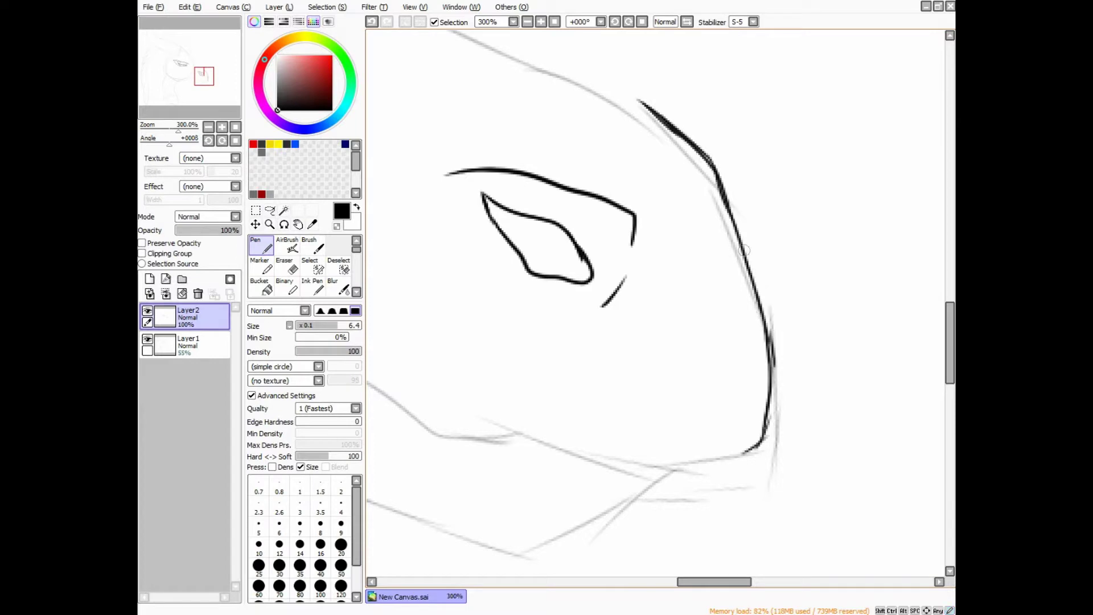
pyautogui.hotkey('ctrl', 'z')
pyautogui.hotkey('ctrl', 'z')
pyautogui.hotkey('ctrl', 'z')
pyautogui.hotkey('ctrl', 'z')
# Ink the head profile from the forehead to the muzzle tip and the wavy upper mouth line with the 6.4 pen
pyautogui.scroll(-7, 458, 259)
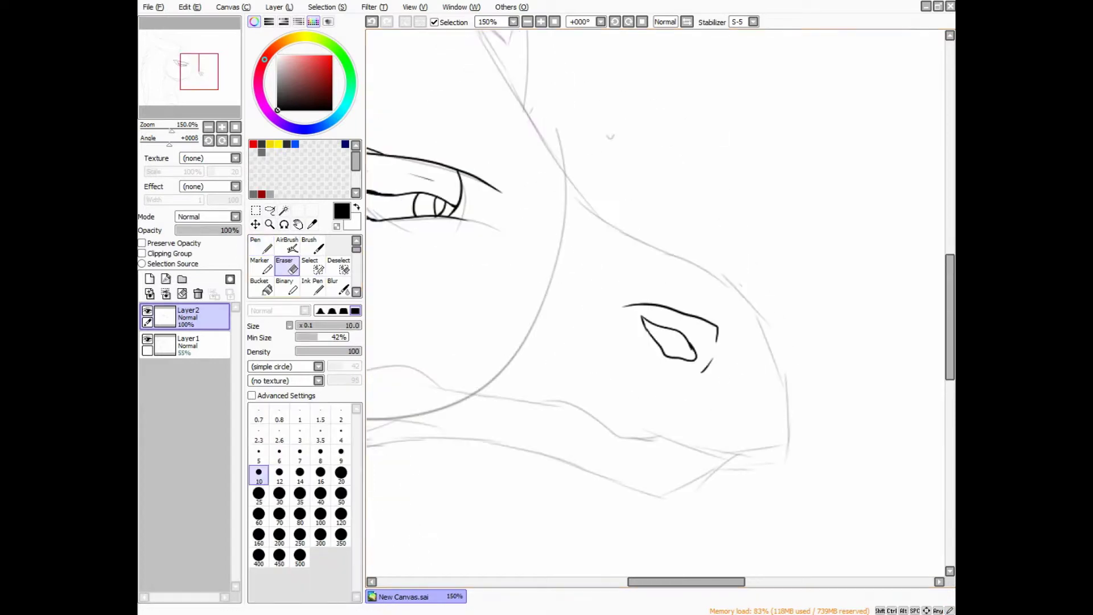
pyautogui.scroll(3, 437, 239)
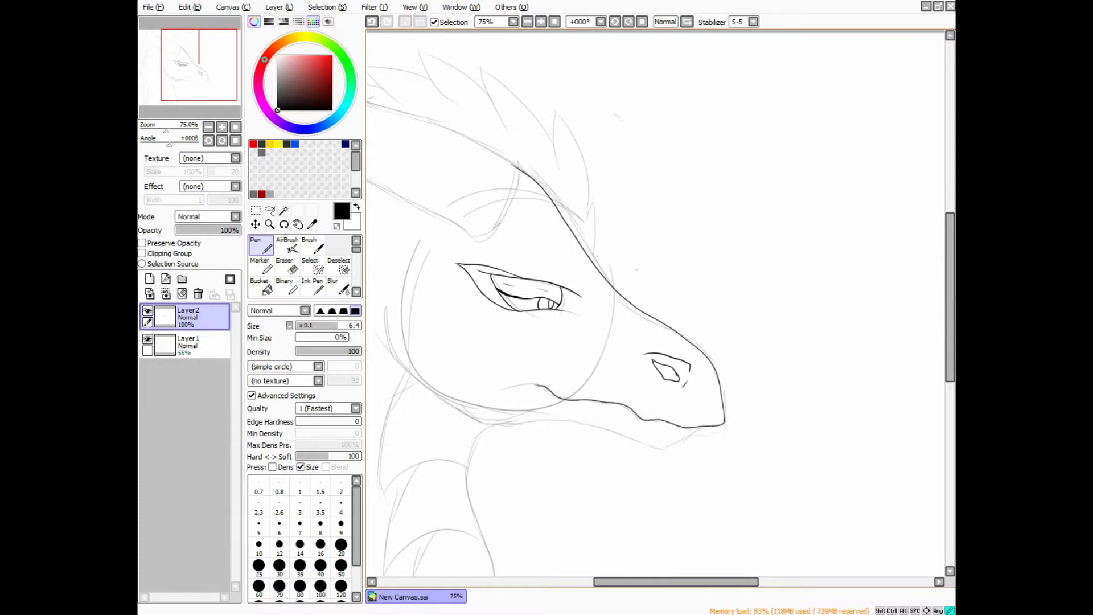
pyautogui.scroll(-2, 661, 308)
pyautogui.scroll(2, 660, 308)
# Ink the lower jaw from the pointed chin back along its underside towards the cheek
pyautogui.moveTo(740, 228); pyautogui.dragTo(683, 142)
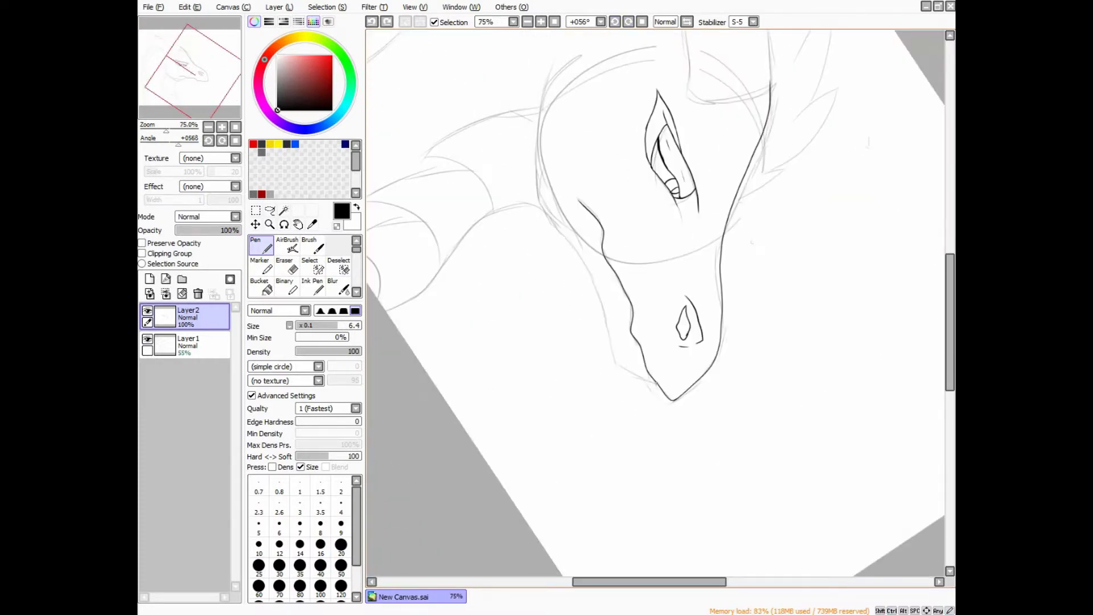
pyautogui.moveTo(682, 142); pyautogui.dragTo(717, 119)
pyautogui.press('e')
pyautogui.scroll(1, 660, 308)
pyautogui.moveTo(660, 308); pyautogui.dragTo(628, 246)
pyautogui.scroll(2, 631, 256)
pyautogui.press('n')
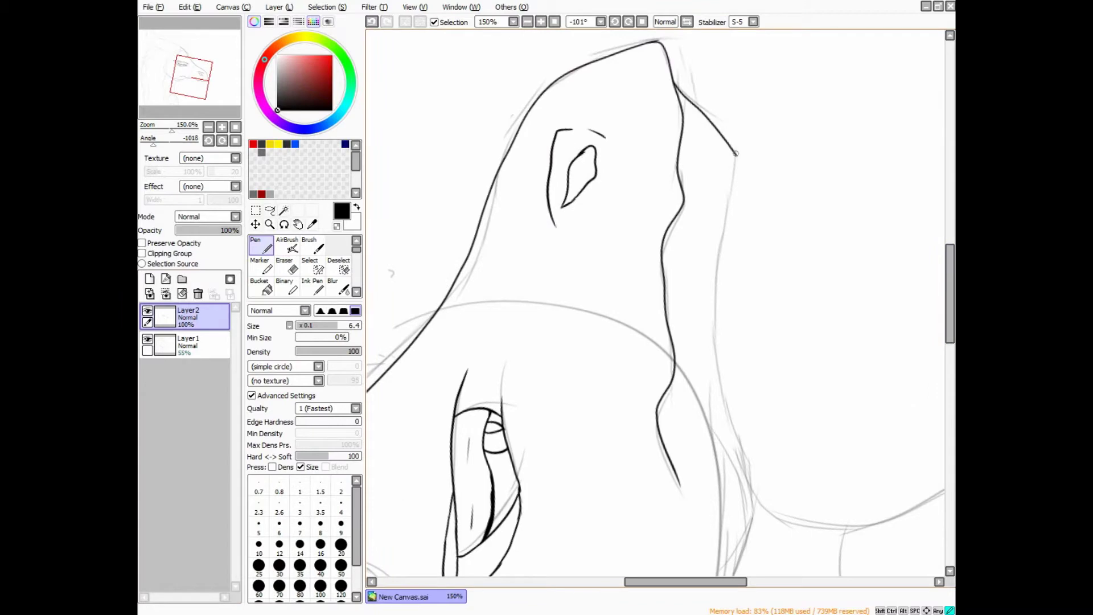
pyautogui.moveTo(745, 513); pyautogui.dragTo(504, 467)
pyautogui.moveTo(661, 195)
pyautogui.mouseDown()
pyautogui.moveTo(734, 398)
pyautogui.moveTo(720, 459)
pyautogui.mouseUp()
pyautogui.moveTo(720, 460)
pyautogui.mouseDown()
pyautogui.moveTo(840, 431)
pyautogui.moveTo(786, 318)
pyautogui.mouseUp()
# Ink a large fang overlapping the lower jaw and erase the jaw line crossing it with a size 2.6 eraser
pyautogui.scroll(2, 762, 286)
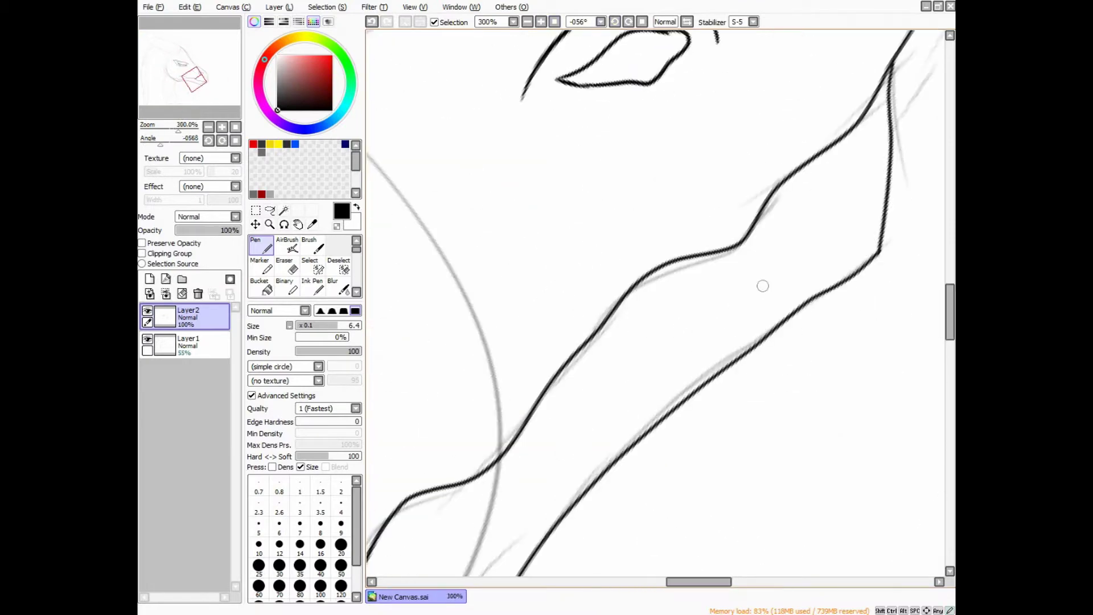
pyautogui.moveTo(777, 190)
pyautogui.mouseDown()
pyautogui.moveTo(803, 254)
pyautogui.moveTo(792, 237)
pyautogui.moveTo(801, 291)
pyautogui.moveTo(780, 350)
pyautogui.moveTo(774, 311)
pyautogui.moveTo(712, 246)
pyautogui.mouseUp()
pyautogui.press('e')
pyautogui.scroll(2, 707, 237)
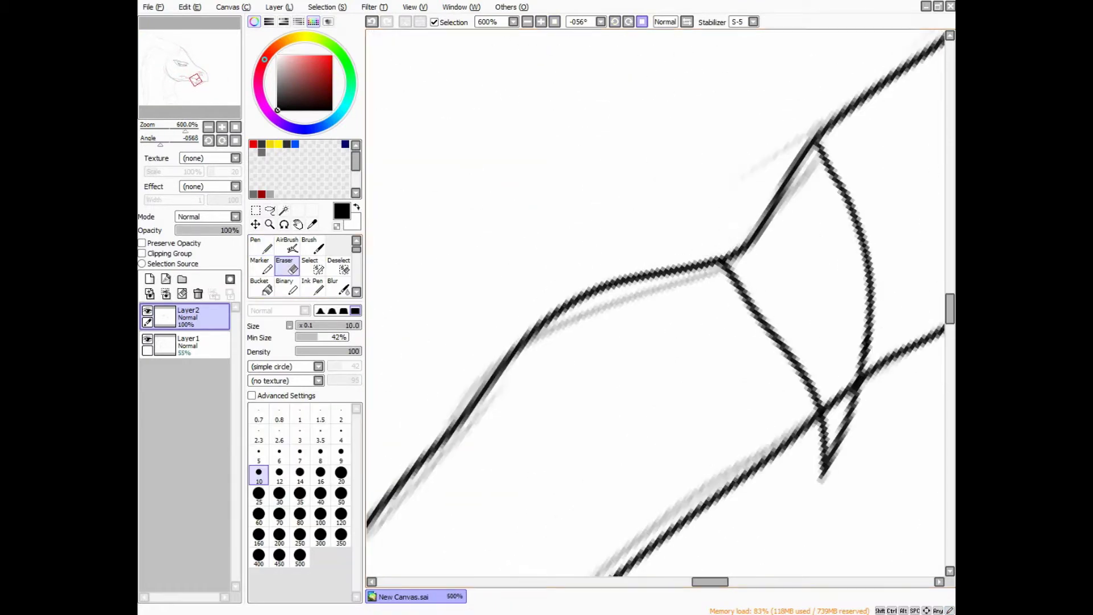
pyautogui.press('Delete')
pyautogui.scroll(-5, 681, 315)
pyautogui.scroll(8, 681, 315)
pyautogui.click(278, 435)
pyautogui.moveTo(500, 345); pyautogui.dragTo(583, 353)
pyautogui.scroll(-5, 570, 342)
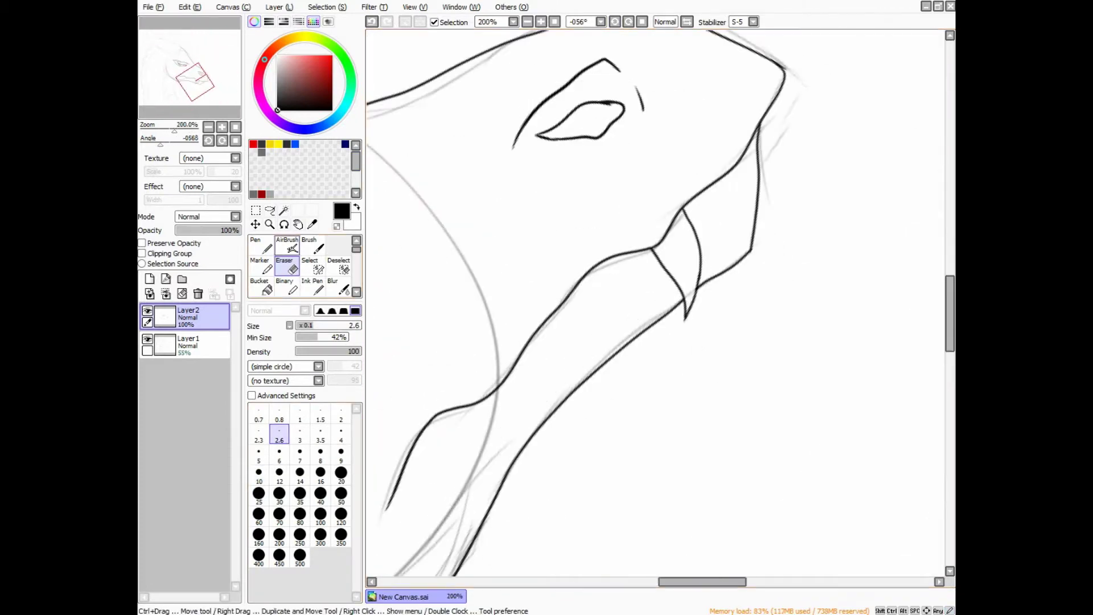
# Ink two smaller pointed teeth along the upper mouth line behind the large fang
pyautogui.press('n')
pyautogui.scroll(2, 566, 338)
pyautogui.hotkey('ctrl', 'z')
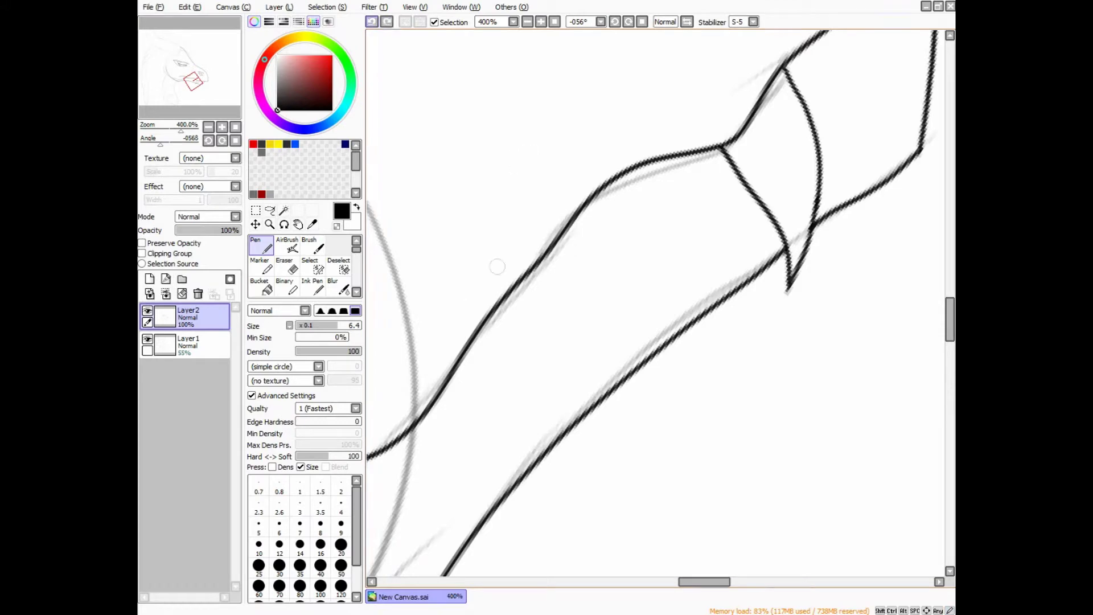
pyautogui.moveTo(564, 251)
pyautogui.mouseDown()
pyautogui.moveTo(585, 335)
pyautogui.moveTo(511, 295)
pyautogui.mouseUp()
pyautogui.scroll(-1, 511, 294)
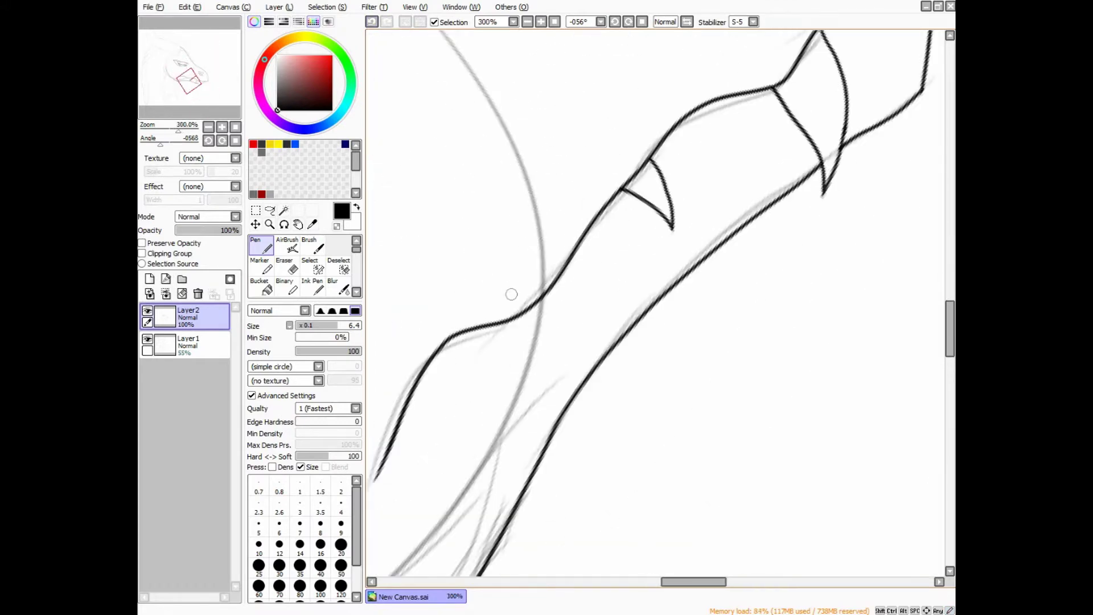
pyautogui.press('Home')
pyautogui.scroll(3, 683, 261)
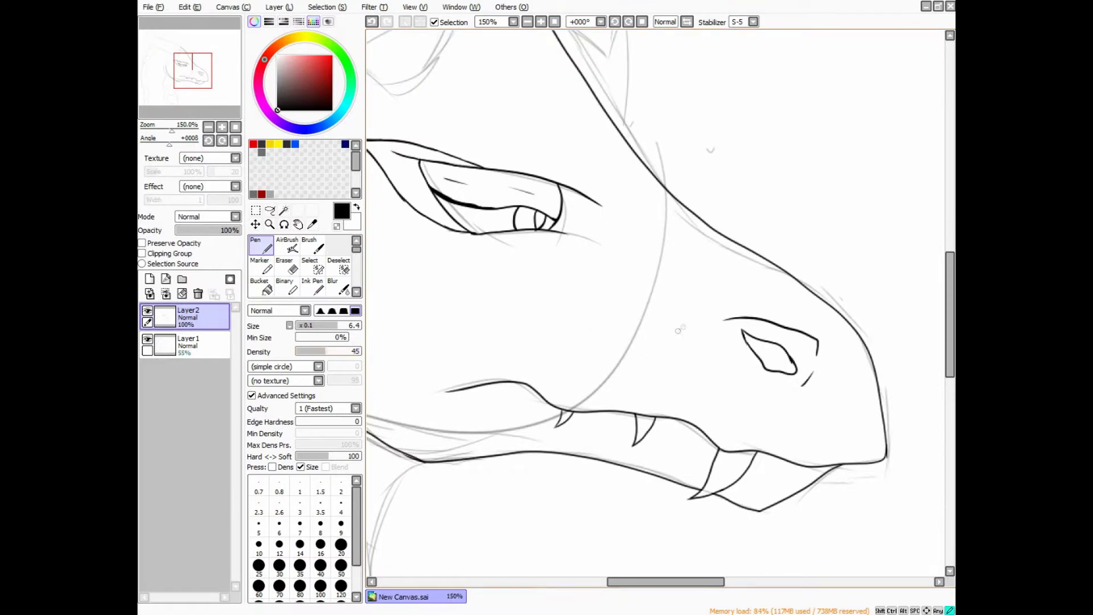
# Ink the rear jaw curve up the back of the cheek and add a faint cheek crease at pen density 45
pyautogui.scroll(-5, 581, 328)
pyautogui.scroll(3, 653, 408)
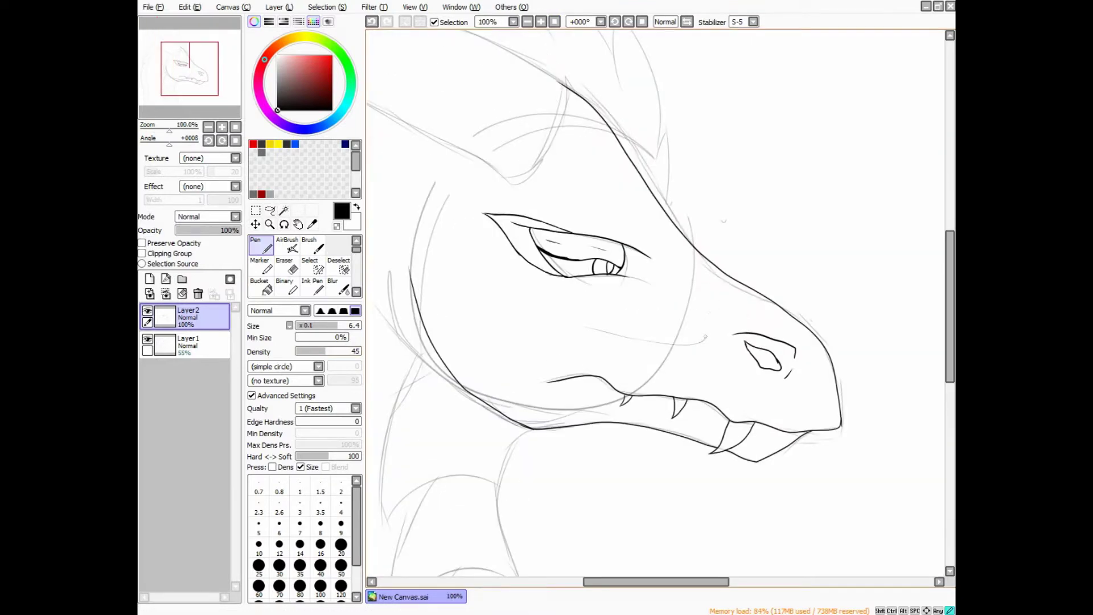
pyautogui.scroll(1, 627, 371)
pyautogui.hotkey('ctrl', 'z')
pyautogui.scroll(-2, 654, 308)
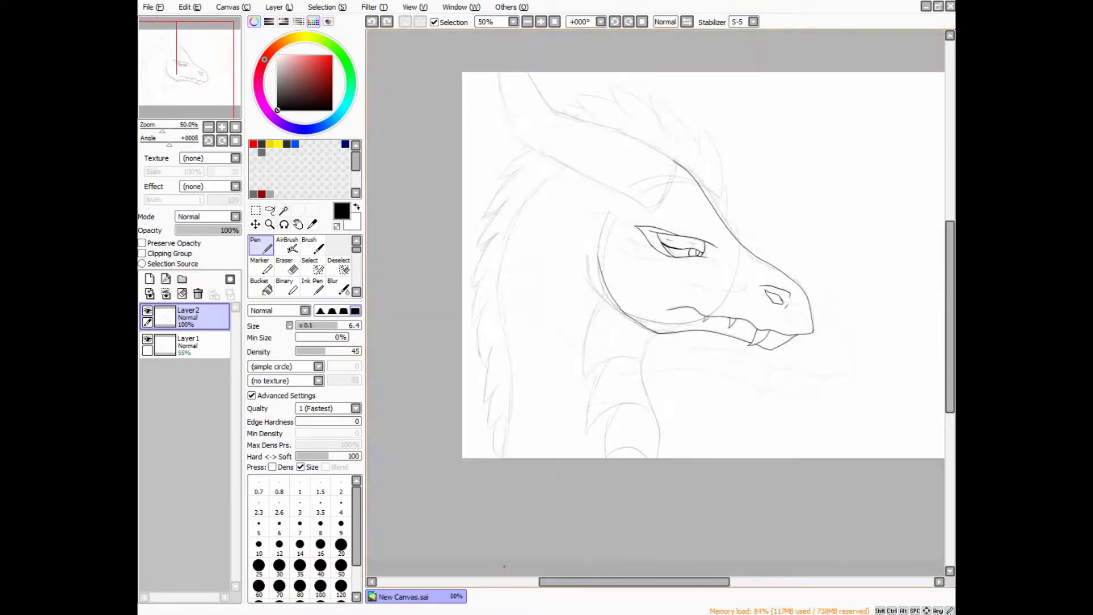
# Restore the pen density to 100 and clean up the line ends around the back of the eye with the 2.6 eraser
pyautogui.scroll(2, 655, 307)
pyautogui.scroll(-1, 660, 307)
pyautogui.scroll(2, 660, 308)
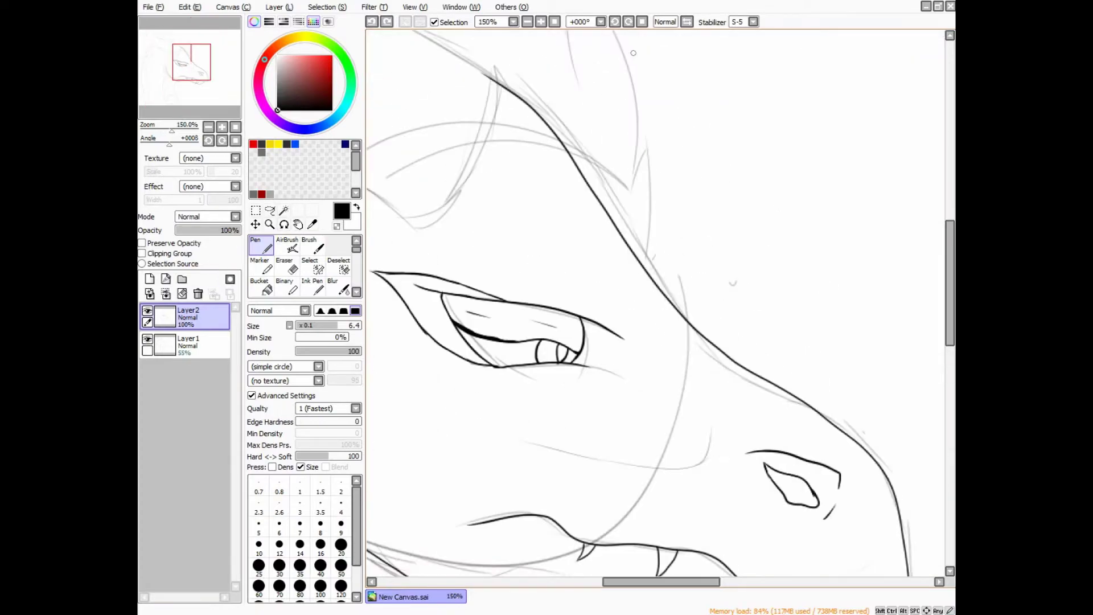
pyautogui.scroll(-1, 661, 307)
pyautogui.press('e')
pyautogui.scroll(6, 546, 262)
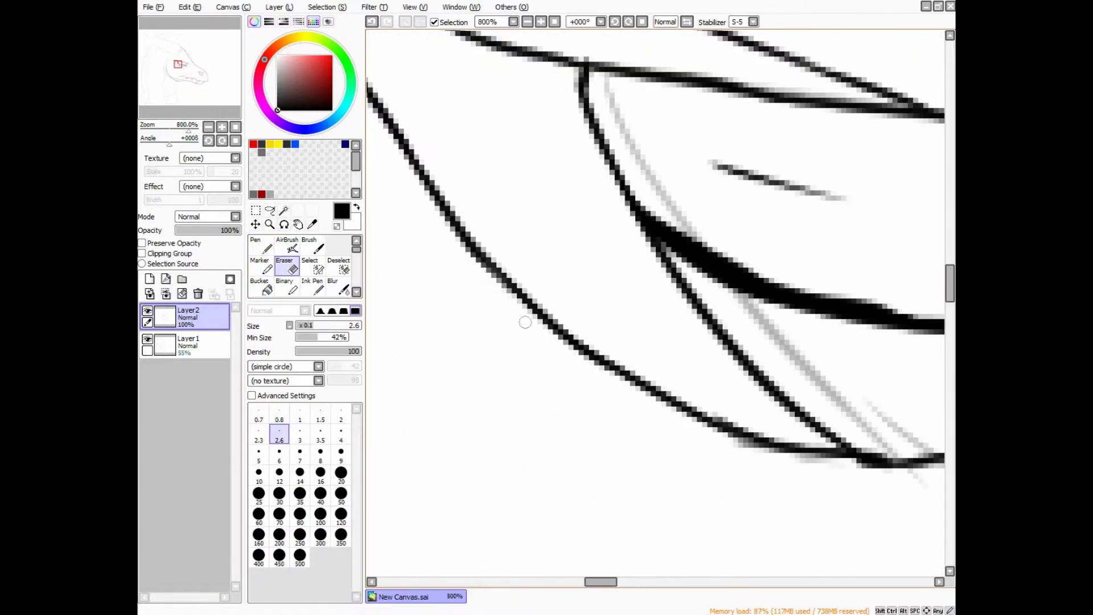
pyautogui.scroll(-6, 446, 250)
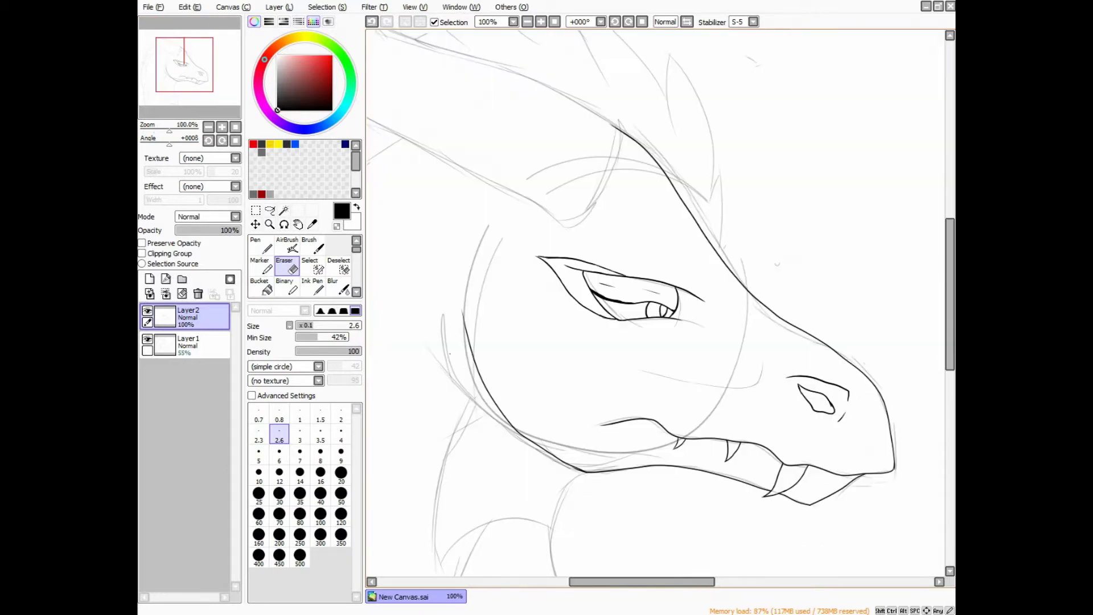
# Ink the first small crest spikes rising from the forehead line above the eye and start the larger spike behind them
pyautogui.press('n')
pyautogui.scroll(-1, 660, 307)
pyautogui.scroll(2, 790, 307)
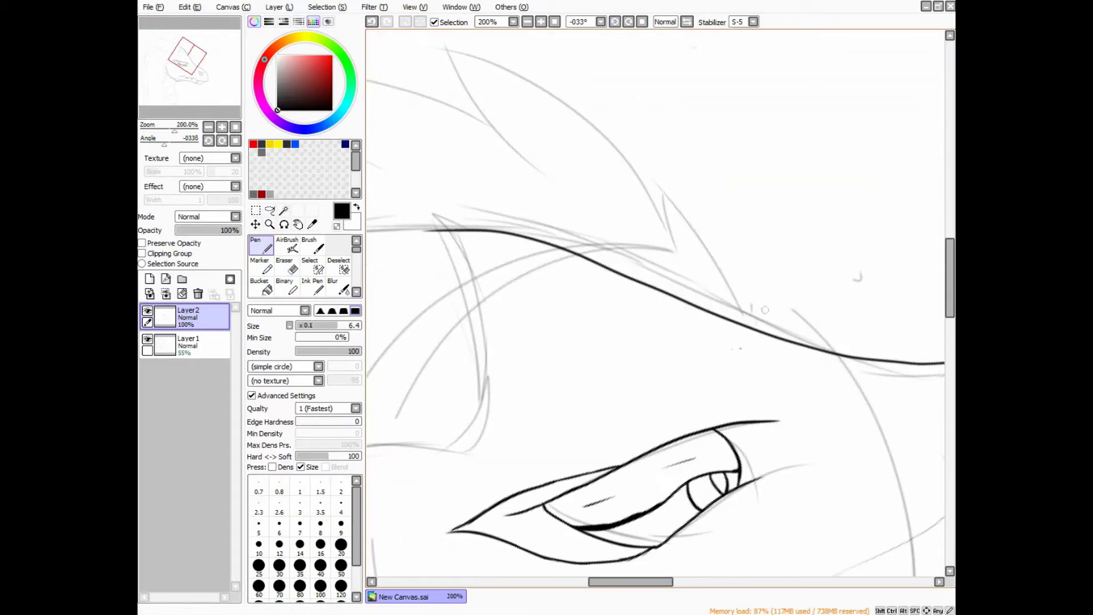
pyautogui.moveTo(733, 290); pyautogui.dragTo(650, 168)
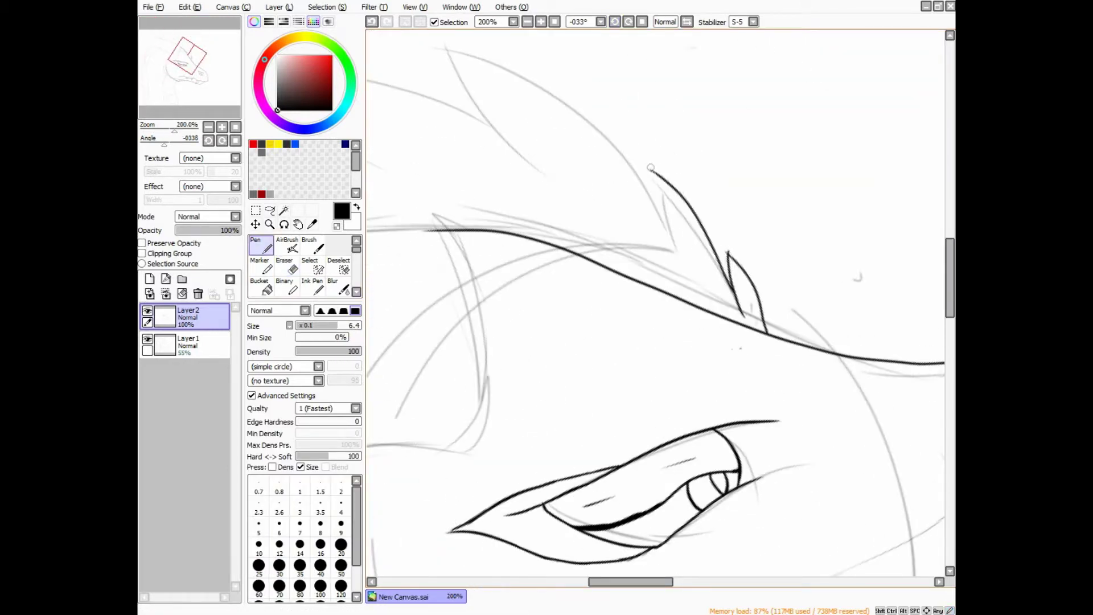
pyautogui.moveTo(652, 206)
pyautogui.mouseDown()
pyautogui.moveTo(439, 40)
pyautogui.moveTo(536, 137)
pyautogui.mouseUp()
# Ink the remaining larger crest spikes along the top of the head, back to the short one beside the horn
pyautogui.scroll(-2, 536, 136)
pyautogui.scroll(2, 536, 136)
pyautogui.press('Home')
pyautogui.moveTo(828, 293)
pyautogui.mouseDown()
pyautogui.moveTo(621, 87)
pyautogui.moveTo(690, 253)
pyautogui.mouseUp()
pyautogui.hotkey('ctrl', 'z')
pyautogui.moveTo(621, 86); pyautogui.dragTo(703, 246)
pyautogui.moveTo(652, 162)
pyautogui.mouseDown()
pyautogui.moveTo(459, 48)
pyautogui.moveTo(577, 201)
pyautogui.moveTo(654, 104)
pyautogui.mouseUp()
pyautogui.scroll(-1, 577, 201)
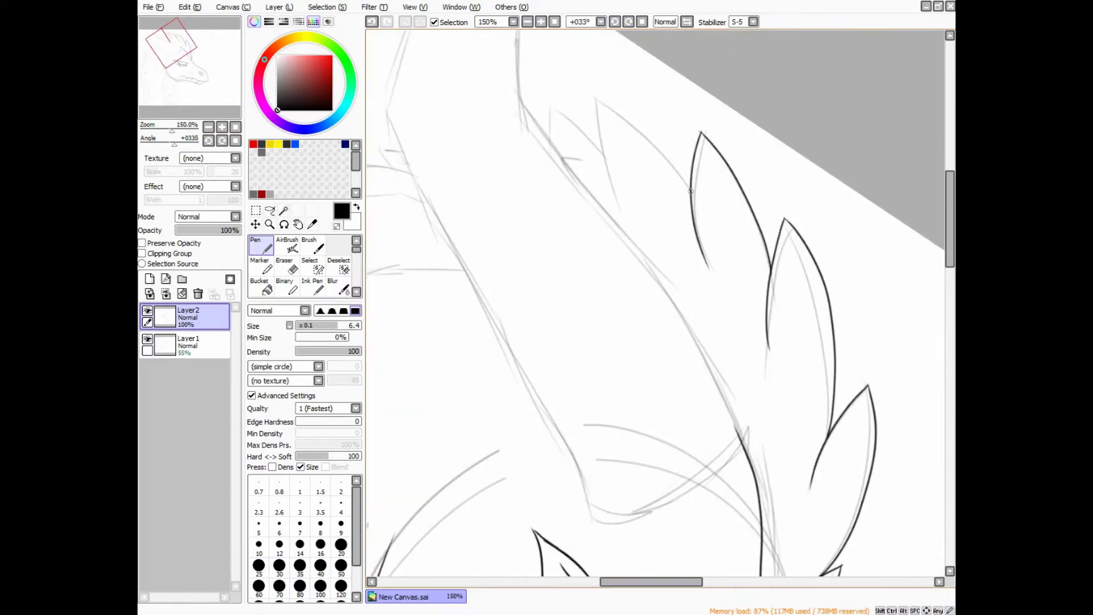
pyautogui.scroll(-2, 541, 113)
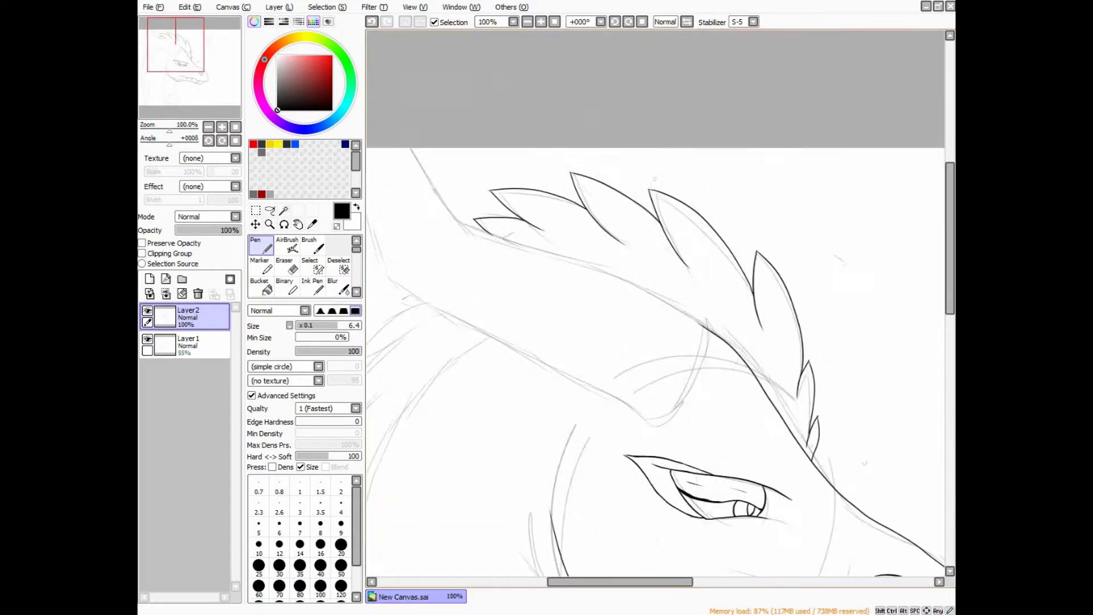
# Lasso the rear crest spikes and stretch them backward toward the horn with Free Deform
pyautogui.press('Home')
pyautogui.press('l')
pyautogui.moveTo(655, 98); pyautogui.dragTo(785, 256)
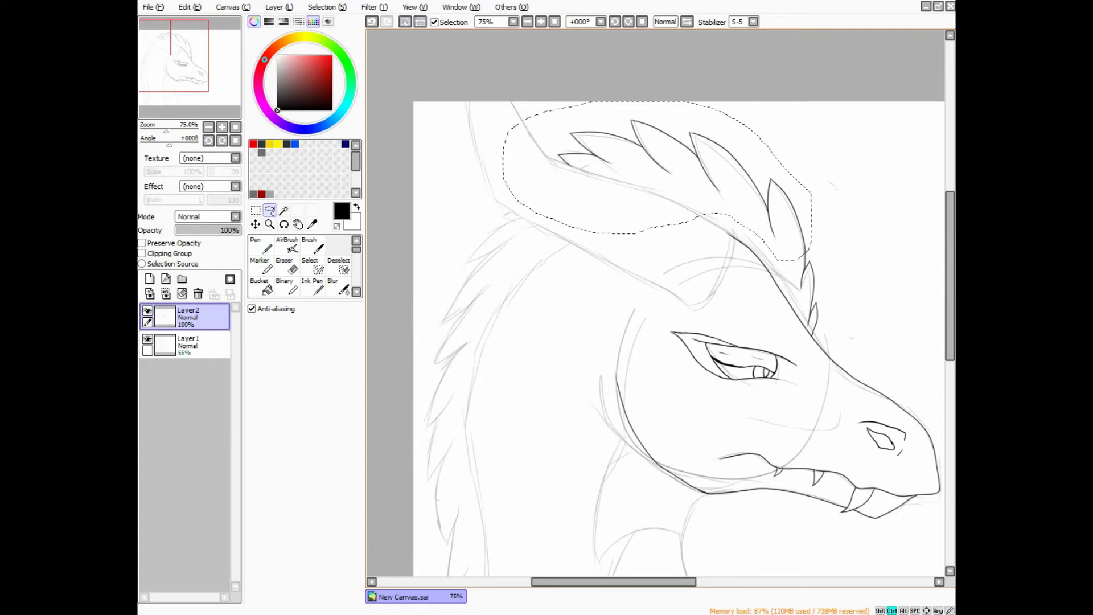
pyautogui.hotkey('ctrl', 't')
pyautogui.moveTo(556, 122)
pyautogui.mouseDown()
pyautogui.moveTo(525, 105)
pyautogui.moveTo(523, 127)
pyautogui.mouseUp()
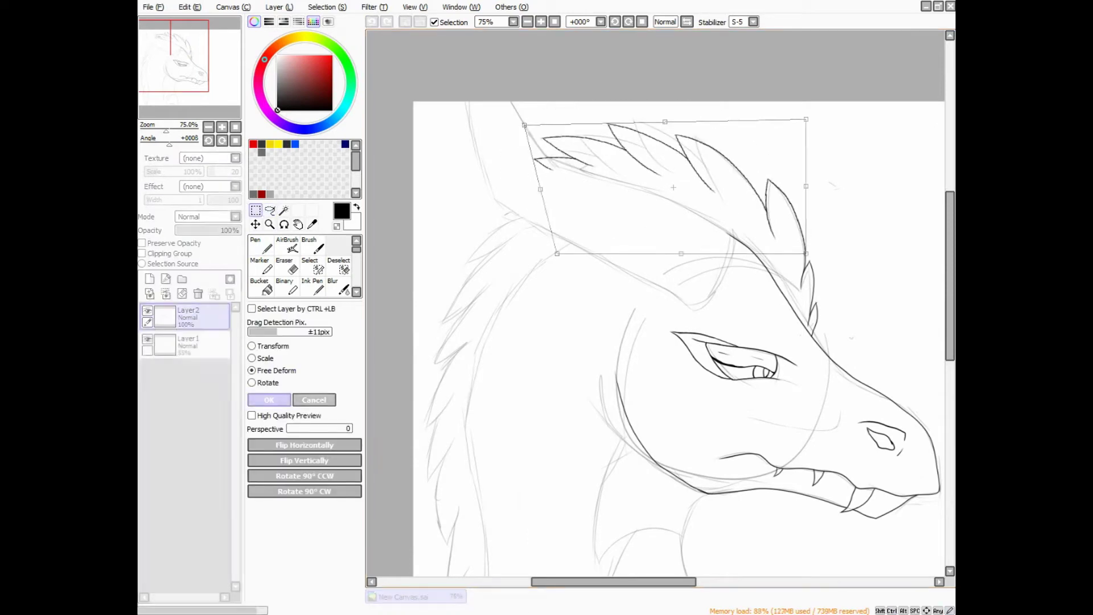
pyautogui.press('Return')
# Erase the stray line end of the rearmost crest spike beside the horn
pyautogui.press('e')
pyautogui.scroll(4, 535, 142)
pyautogui.moveTo(535, 142); pyautogui.dragTo(578, 191)
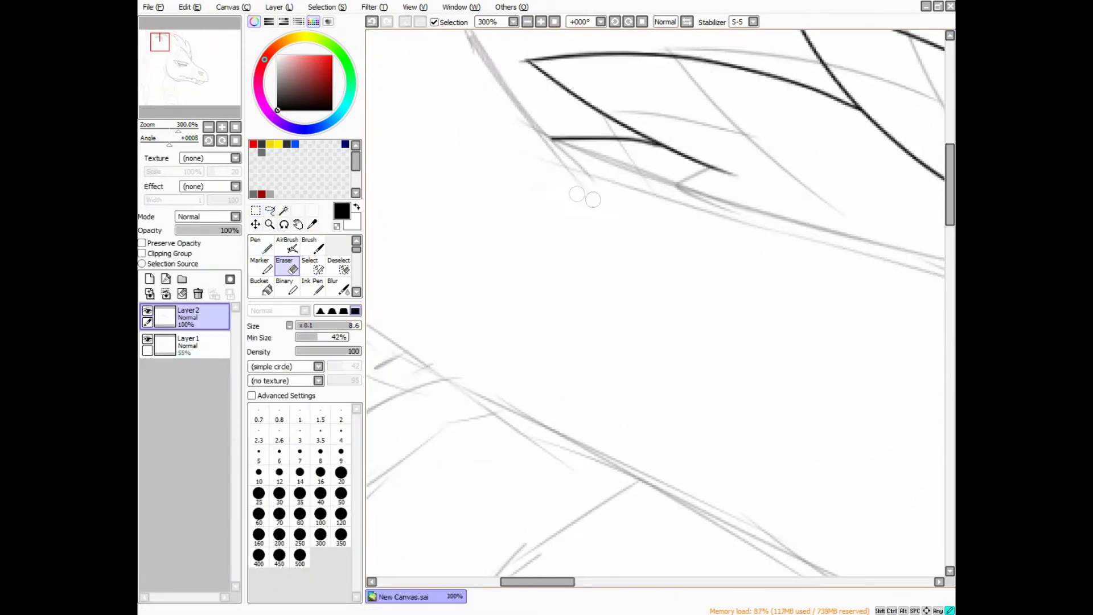
# Ink extra overlapping spikes in the middle of the crest, just behind the large front spike
pyautogui.scroll(-4, 578, 191)
pyautogui.scroll(2, 655, 304)
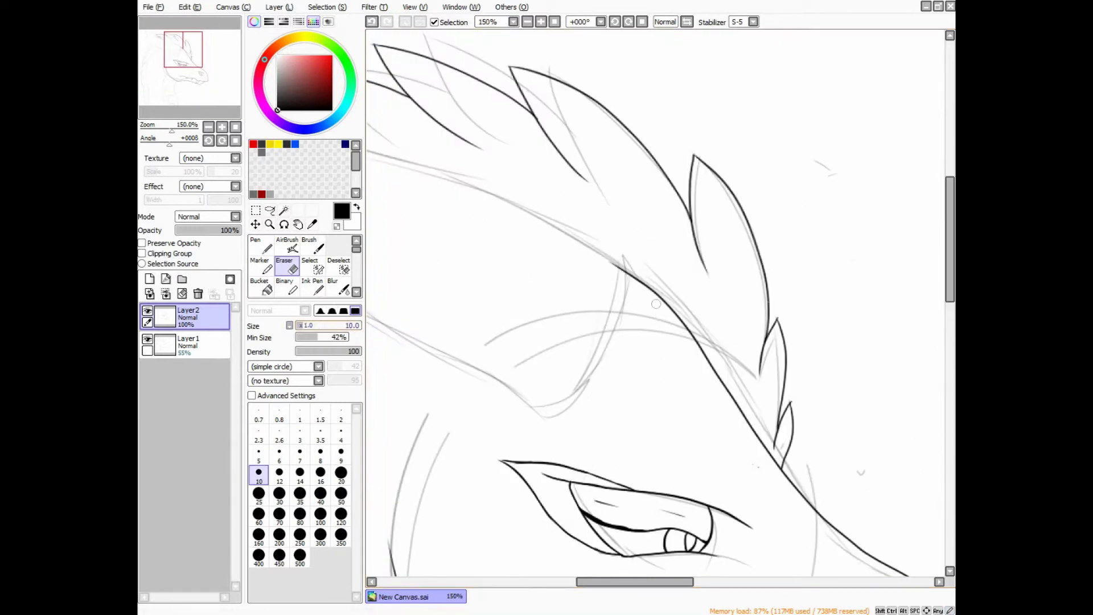
pyautogui.press('n')
pyautogui.scroll(1, 738, 325)
pyautogui.moveTo(699, 302)
pyautogui.mouseDown()
pyautogui.moveTo(656, 128)
pyautogui.moveTo(658, 276)
pyautogui.mouseUp()
pyautogui.moveTo(647, 177)
pyautogui.mouseDown()
pyautogui.moveTo(633, 144)
pyautogui.moveTo(599, 208)
pyautogui.mouseUp()
pyautogui.press('e')
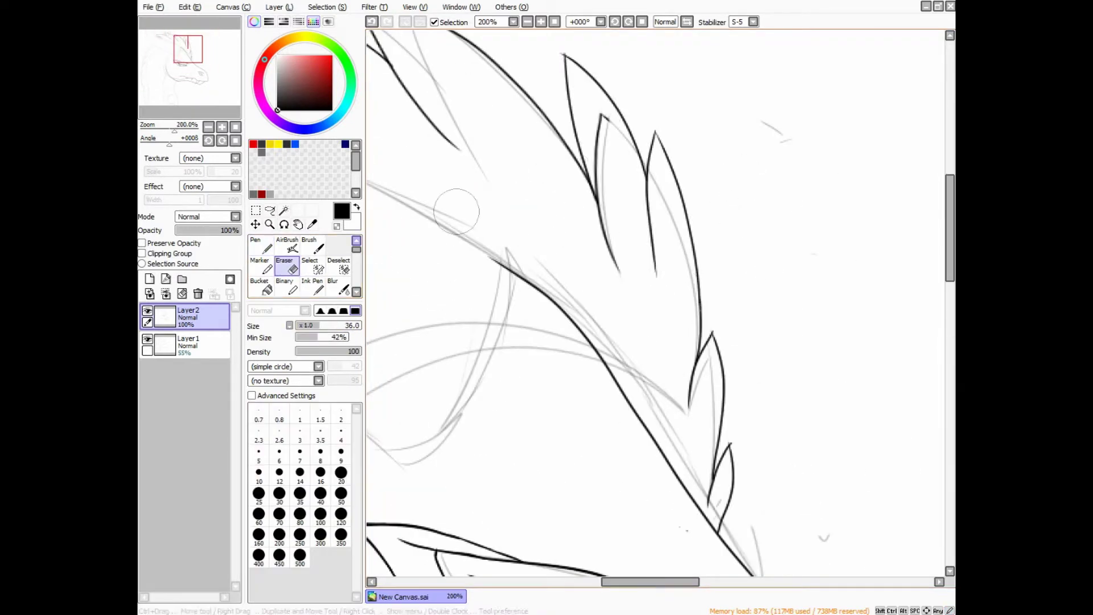
# Erase the crowded inner spike lines and redraw the back edge of the remaining middle crest spike
pyautogui.scroll(2, 650, 304)
pyautogui.moveTo(569, 111)
pyautogui.mouseDown()
pyautogui.moveTo(538, 225)
pyautogui.moveTo(545, 278)
pyautogui.moveTo(565, 328)
pyautogui.moveTo(569, 303)
pyautogui.moveTo(626, 363)
pyautogui.moveTo(576, 202)
pyautogui.mouseUp()
pyautogui.scroll(-4, 569, 396)
pyautogui.scroll(3, 569, 396)
pyautogui.moveTo(578, 166); pyautogui.dragTo(529, 251)
pyautogui.press('n')
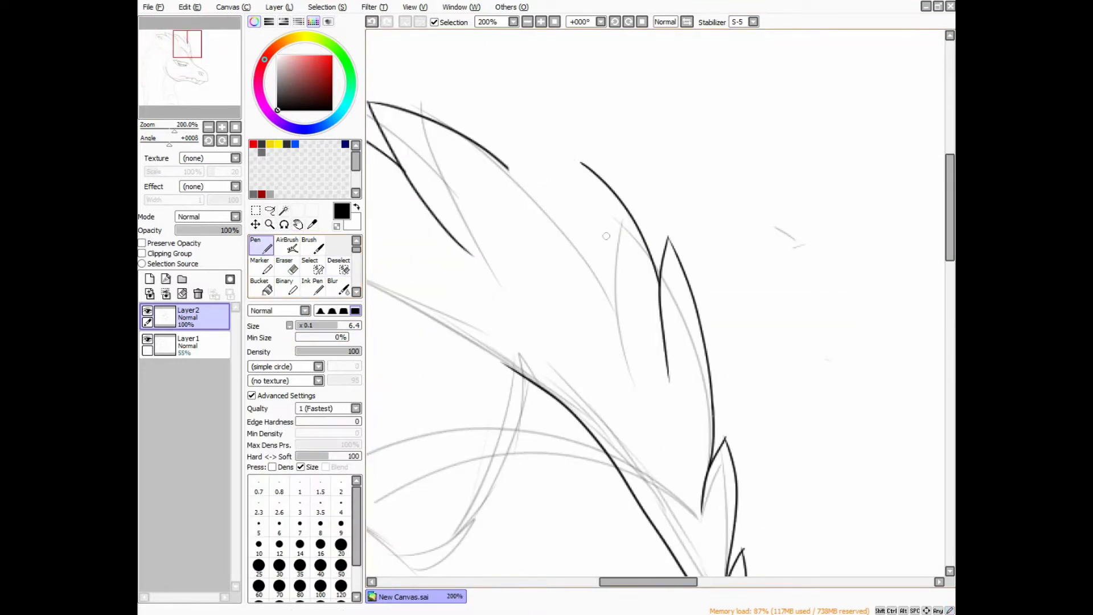
pyautogui.moveTo(580, 164); pyautogui.dragTo(592, 316)
# Erase the uneven joint in the crest outline behind the new middle spike and redraw that segment smoothly
pyautogui.press('e')
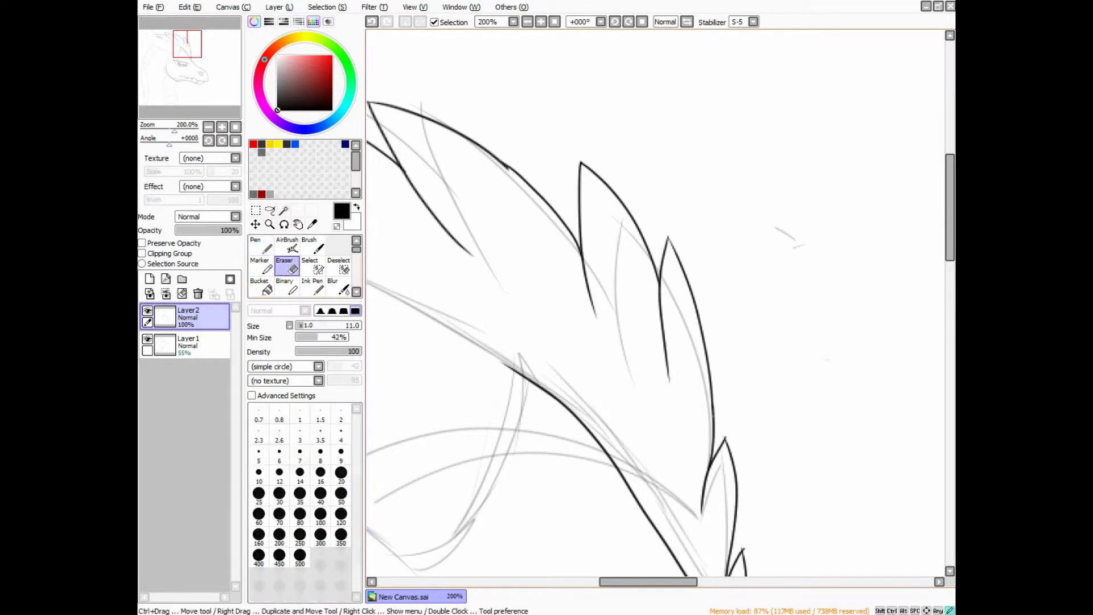
pyautogui.scroll(3, 504, 212)
pyautogui.moveTo(455, 130); pyautogui.dragTo(508, 167)
pyautogui.press('n')
pyautogui.scroll(-5, 464, 202)
pyautogui.scroll(4, 463, 202)
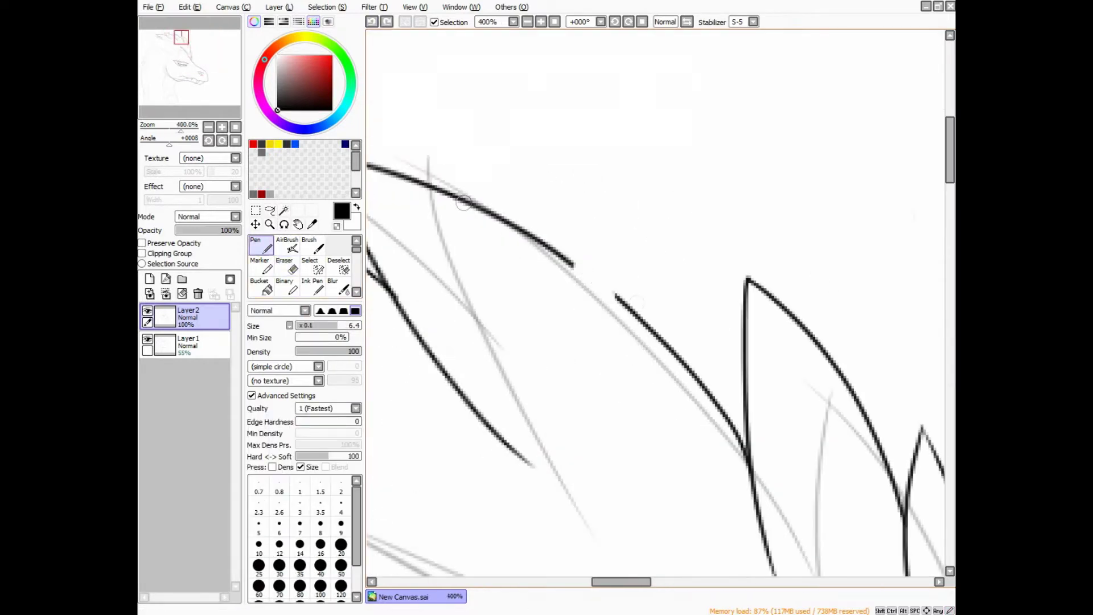
pyautogui.moveTo(568, 262); pyautogui.dragTo(615, 293)
pyautogui.scroll(-5, 563, 472)
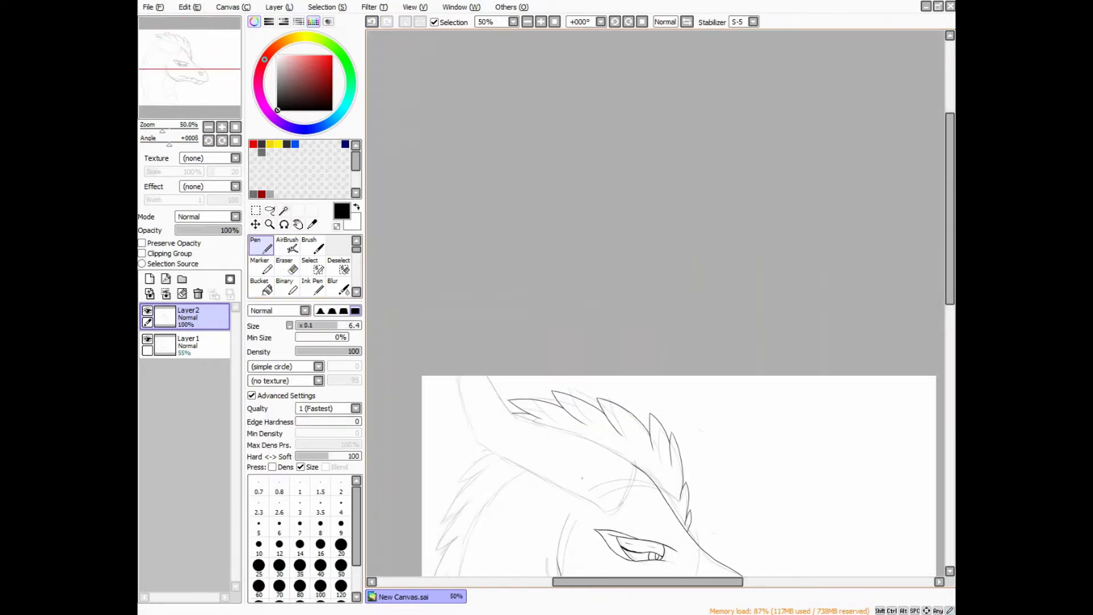
# Lasso nearly the whole crest, reshape it with a free deformation to sit closer to the head, and clear the selection
pyautogui.press('m')
pyautogui.moveTo(454, 296); pyautogui.dragTo(729, 467)
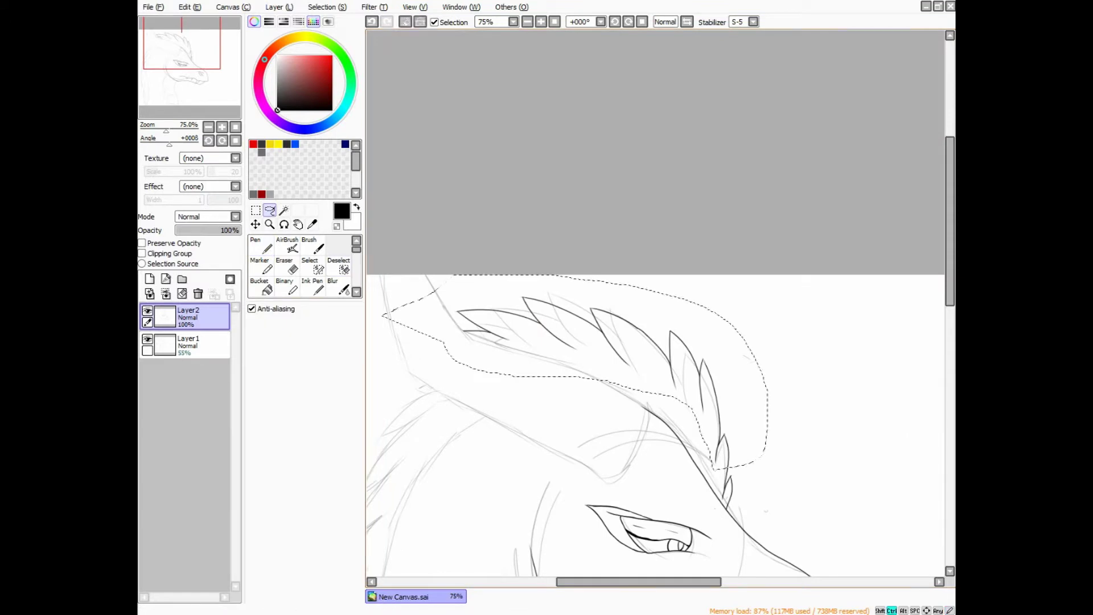
pyautogui.hotkey('ctrl', 't')
pyautogui.moveTo(453, 467); pyautogui.dragTo(497, 488)
pyautogui.moveTo(729, 296); pyautogui.dragTo(701, 283)
pyautogui.moveTo(498, 488); pyautogui.dragTo(491, 484)
pyautogui.moveTo(729, 468); pyautogui.dragTo(728, 474)
pyautogui.press('Return')
pyautogui.hotkey('ctrl', 'd')
# Ink the horn's upper edge from the forehead back to the rearmost crest spike
pyautogui.scroll(3, 655, 319)
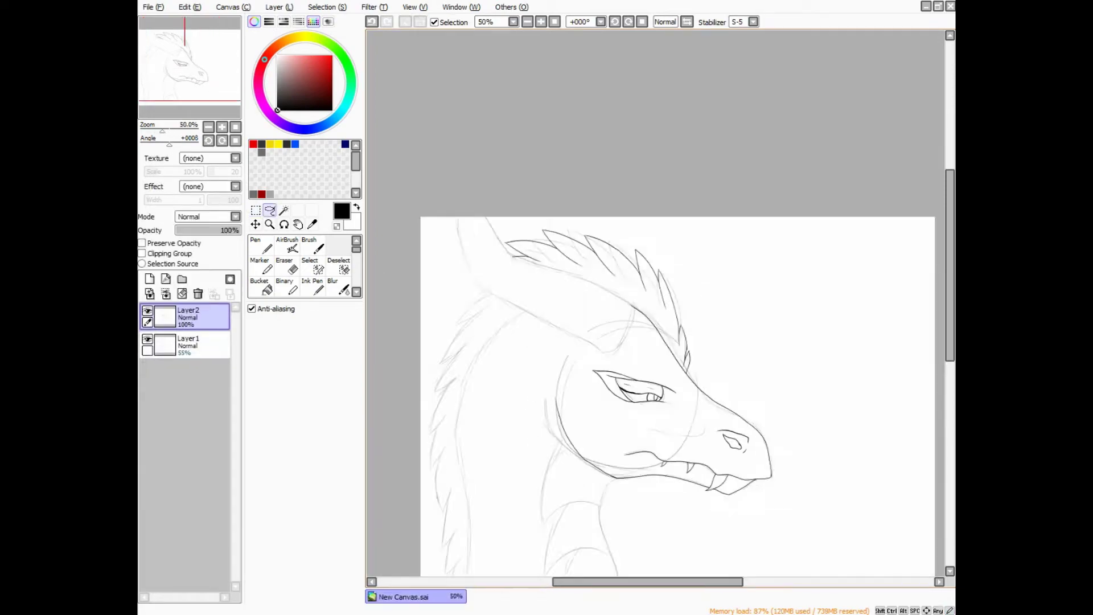
pyautogui.press('n')
pyautogui.scroll(-1, 654, 319)
pyautogui.press('End')
pyautogui.press('End')
pyautogui.press('End')
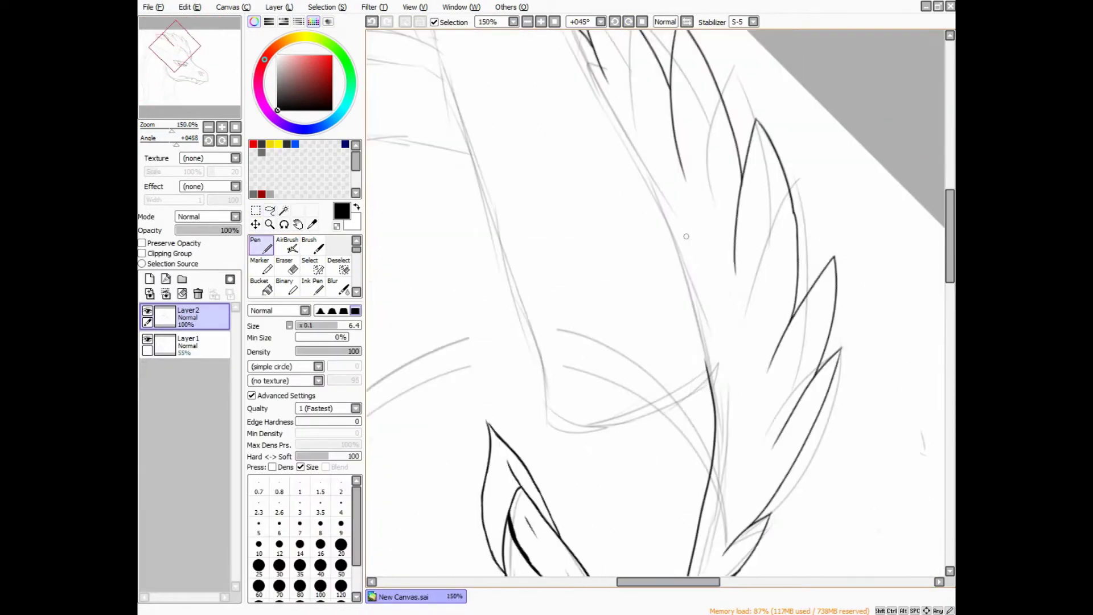
pyautogui.scroll(1, 724, 227)
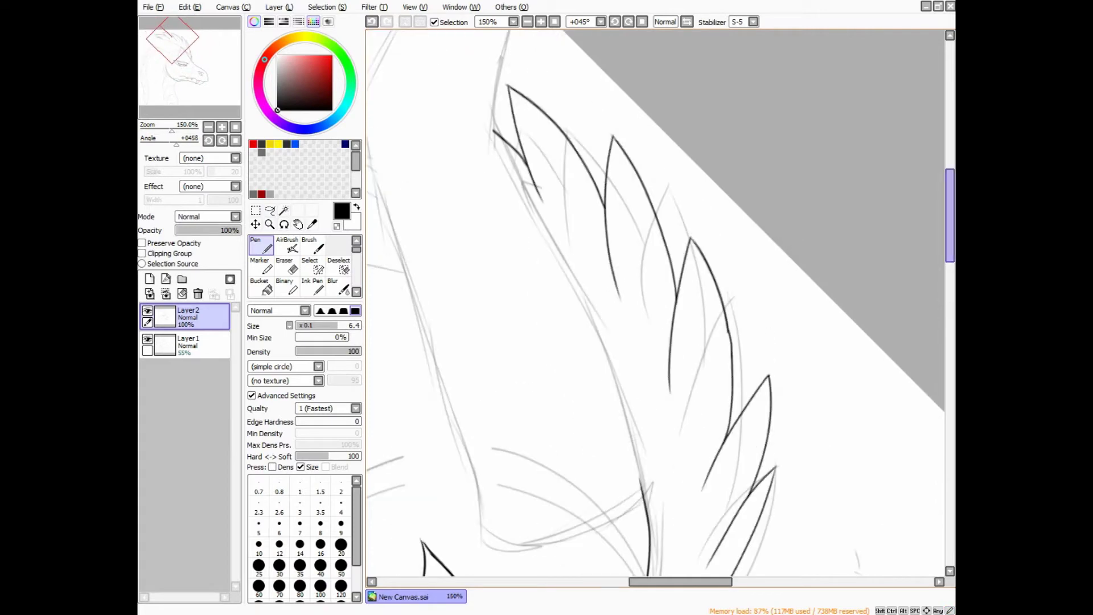
pyautogui.scroll(-1, 769, 223)
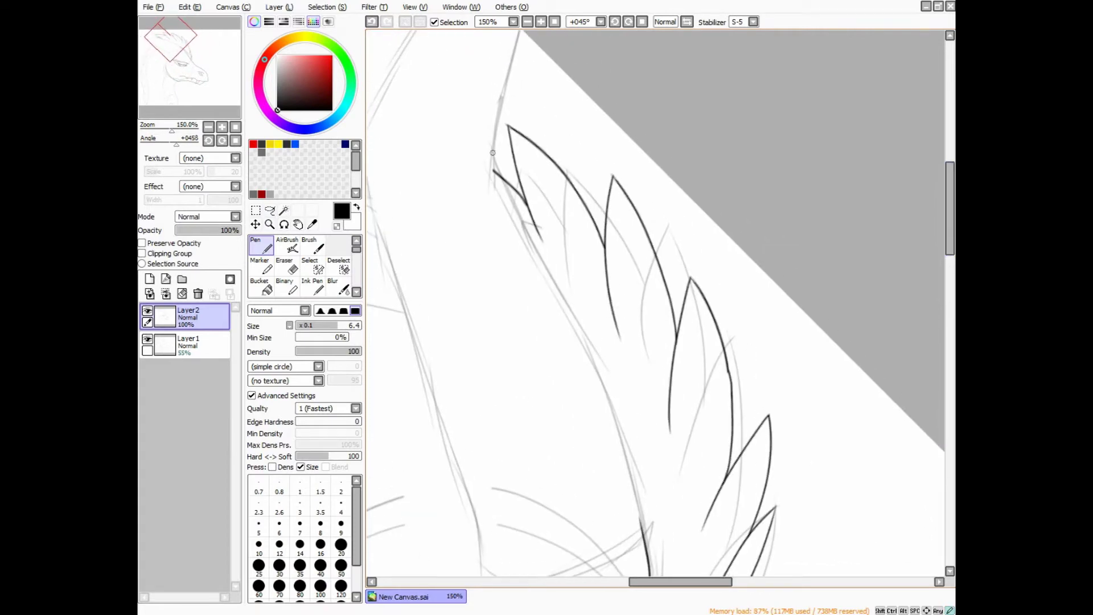
pyautogui.press('Home')
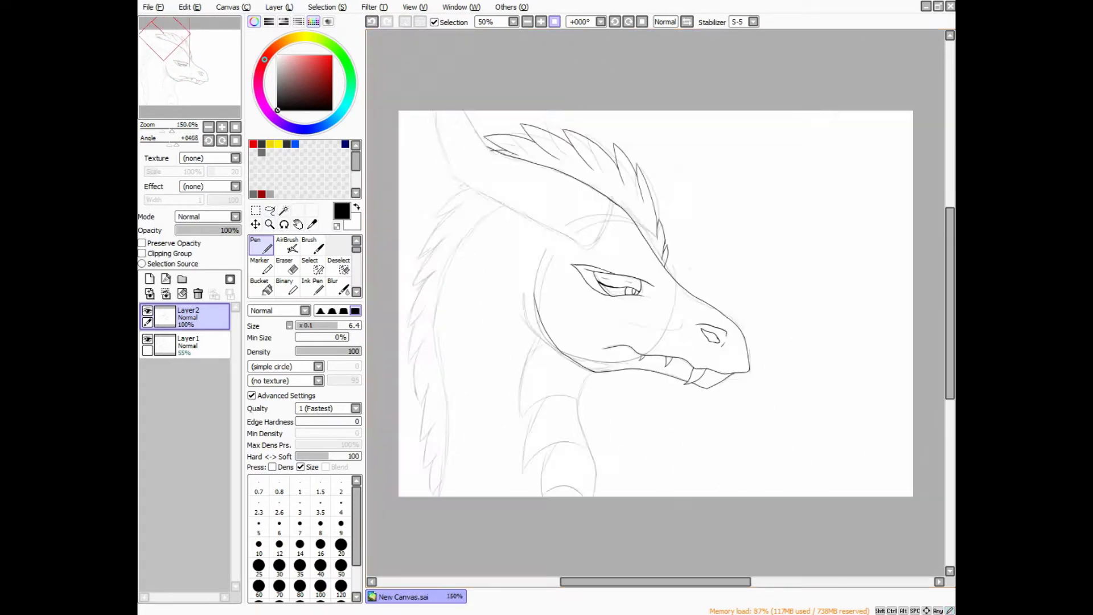
# Clean up and re-ink the line where the rearmost crest spike meets the horn's upper edge
pyautogui.scroll(5, 637, 294)
pyautogui.press('e')
pyautogui.scroll(-3, 638, 295)
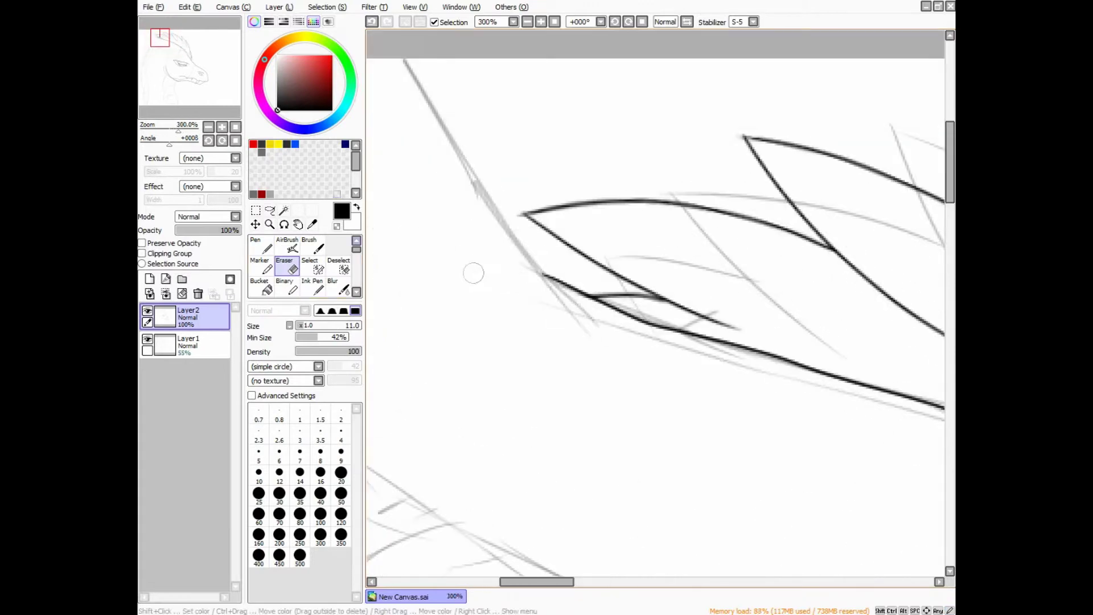
pyautogui.scroll(1, 551, 262)
pyautogui.press('n')
pyautogui.moveTo(595, 287)
pyautogui.mouseDown()
pyautogui.moveTo(660, 322)
pyautogui.moveTo(575, 297)
pyautogui.mouseUp()
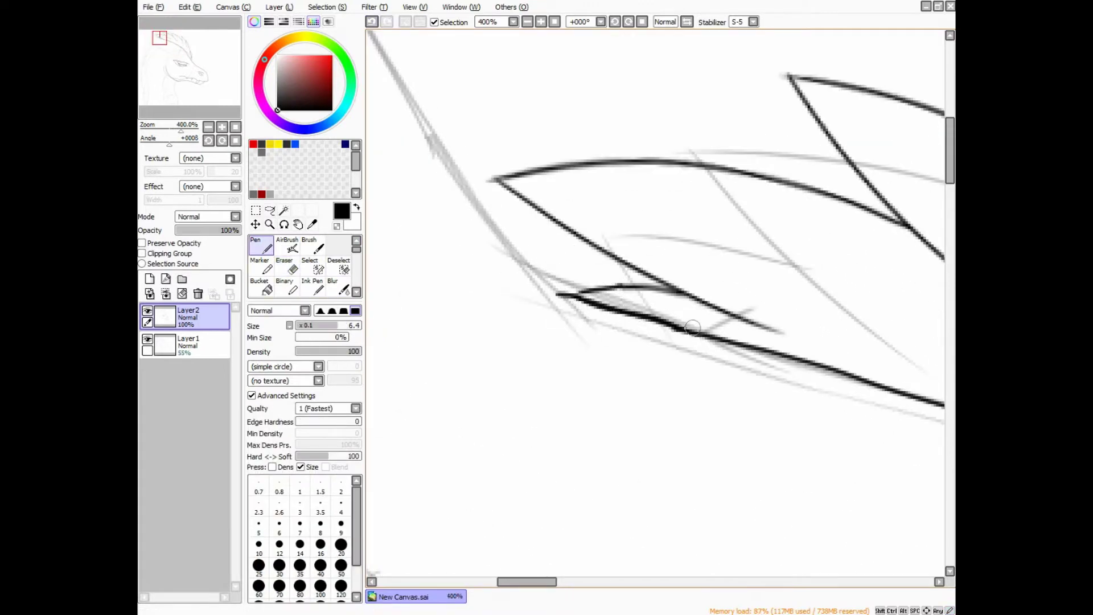
# Ink the horn's upper edge from the rearmost crest spike up to the canvas border and touch up the bend
pyautogui.scroll(-1, 571, 295)
pyautogui.moveTo(509, 161)
pyautogui.mouseDown()
pyautogui.moveTo(588, 299)
pyautogui.moveTo(653, 390)
pyautogui.moveTo(677, 397)
pyautogui.mouseUp()
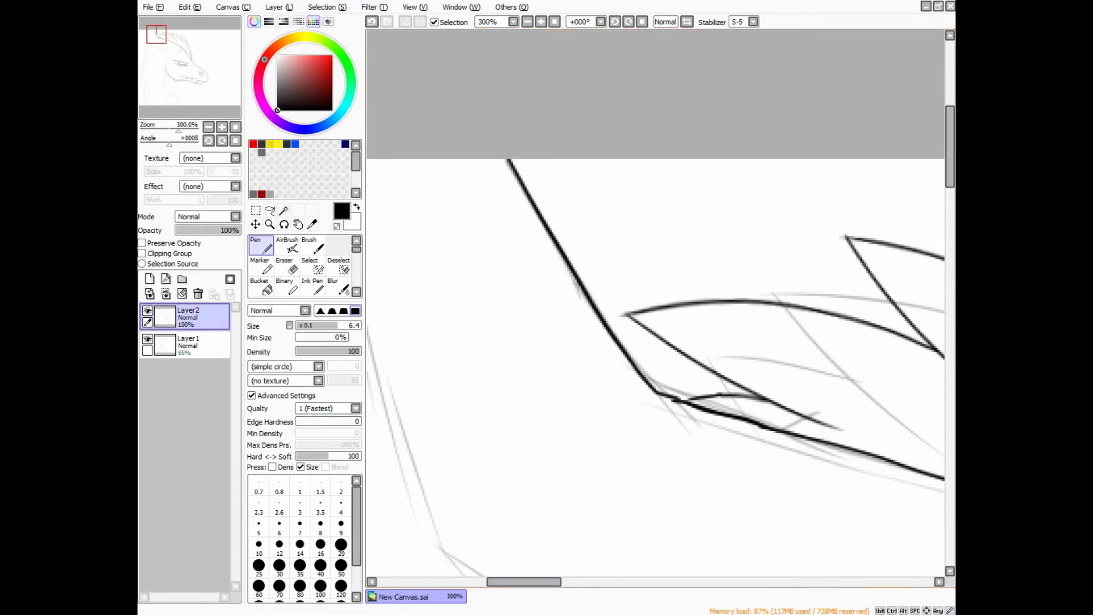
pyautogui.scroll(1, 526, 219)
pyautogui.moveTo(569, 273)
pyautogui.mouseDown()
pyautogui.moveTo(526, 219)
pyautogui.moveTo(723, 461)
pyautogui.mouseUp()
pyautogui.scroll(2, 527, 219)
pyautogui.moveTo(648, 313)
pyautogui.mouseDown()
pyautogui.moveTo(564, 270)
pyautogui.moveTo(461, 134)
pyautogui.moveTo(711, 313)
pyautogui.moveTo(720, 367)
pyautogui.mouseUp()
pyautogui.scroll(-5, 546, 293)
pyautogui.scroll(3, 461, 135)
# Erase the forehead line's end at the horn base and ink the rounded front edge of the horn's base
pyautogui.press('Home')
pyautogui.scroll(-2, 720, 367)
pyautogui.click(287, 265)
pyautogui.scroll(4, 758, 170)
pyautogui.moveTo(632, 148); pyautogui.dragTo(709, 204)
pyautogui.press('n')
pyautogui.moveTo(676, 287)
pyautogui.mouseDown()
pyautogui.moveTo(663, 222)
pyautogui.moveTo(604, 157)
pyautogui.moveTo(581, 149)
pyautogui.mouseUp()
# Reconnect the forehead line to the upper corner of the horn's base
pyautogui.press('e')
pyautogui.press('n')
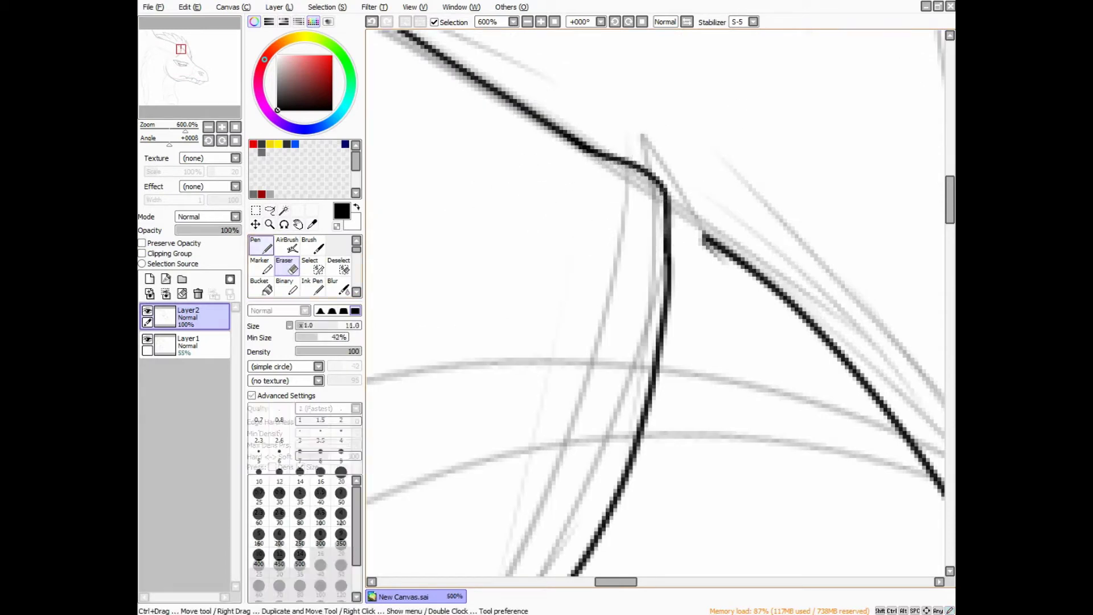
pyautogui.moveTo(718, 251); pyautogui.dragTo(669, 196)
pyautogui.scroll(-7, 693, 226)
pyautogui.scroll(7, 694, 227)
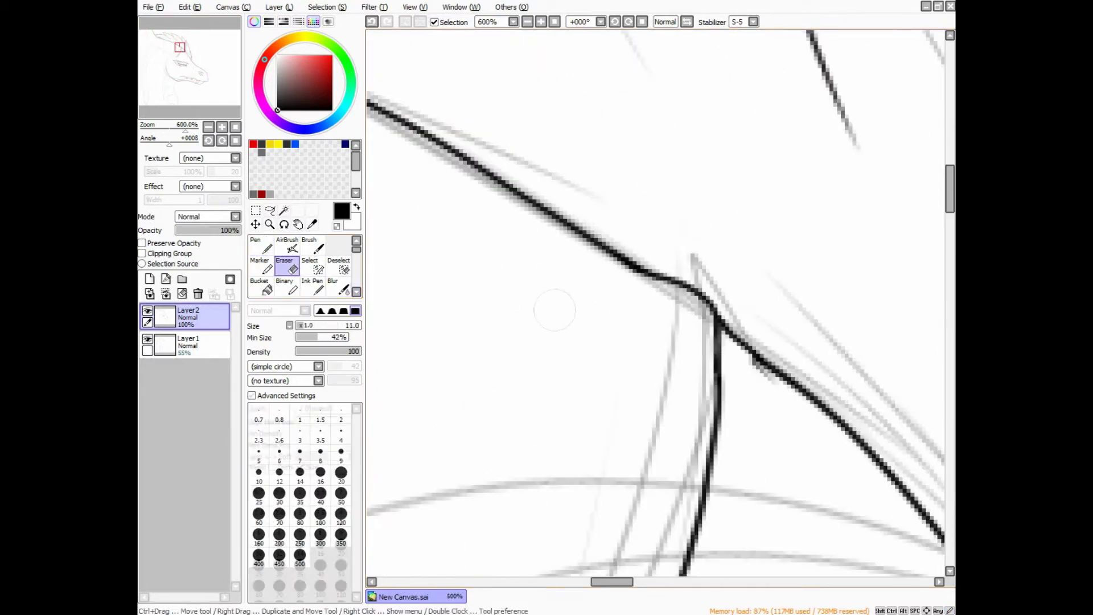
# Refine the horn base outline with a fresh pen stroke and trim the excess with a size 7 eraser
pyautogui.moveTo(556, 308); pyautogui.dragTo(519, 262)
pyautogui.moveTo(671, 279)
pyautogui.mouseDown()
pyautogui.moveTo(609, 149)
pyautogui.moveTo(695, 369)
pyautogui.mouseUp()
pyautogui.hotkey('ctrl', 'z')
pyautogui.moveTo(624, 170)
pyautogui.mouseDown()
pyautogui.moveTo(612, 149)
pyautogui.moveTo(675, 244)
pyautogui.moveTo(697, 370)
pyautogui.mouseUp()
pyautogui.press('e')
pyautogui.click(300, 453)
pyautogui.moveTo(649, 245); pyautogui.dragTo(699, 343)
pyautogui.scroll(-2, 682, 377)
pyautogui.press('Home')
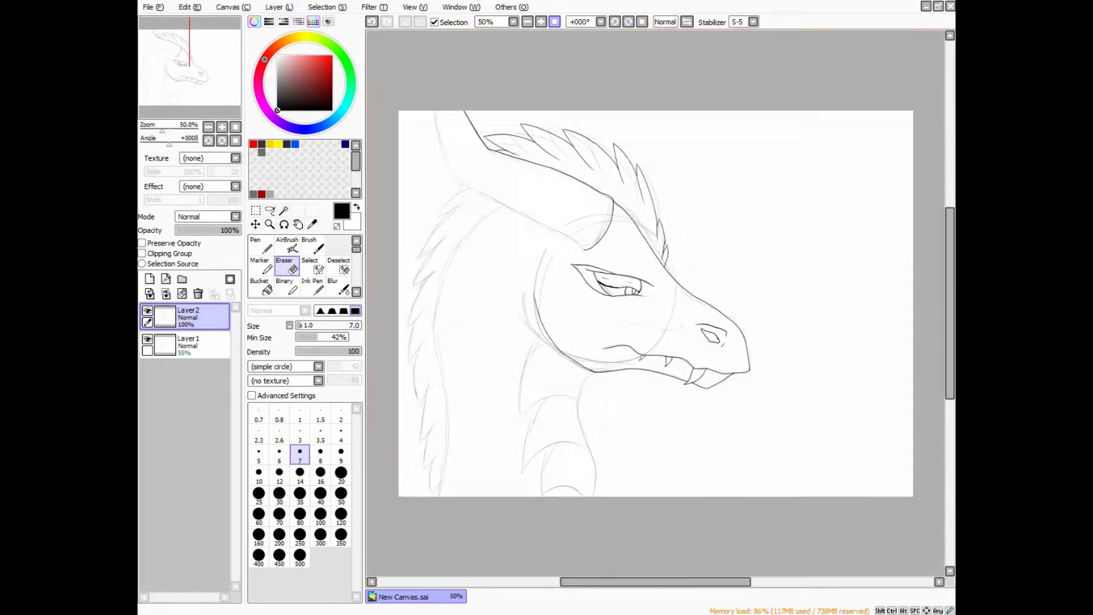
# Ink the horn's lower edge from the tip of its base back and up to the canvas border
pyautogui.scroll(4, 456, 413)
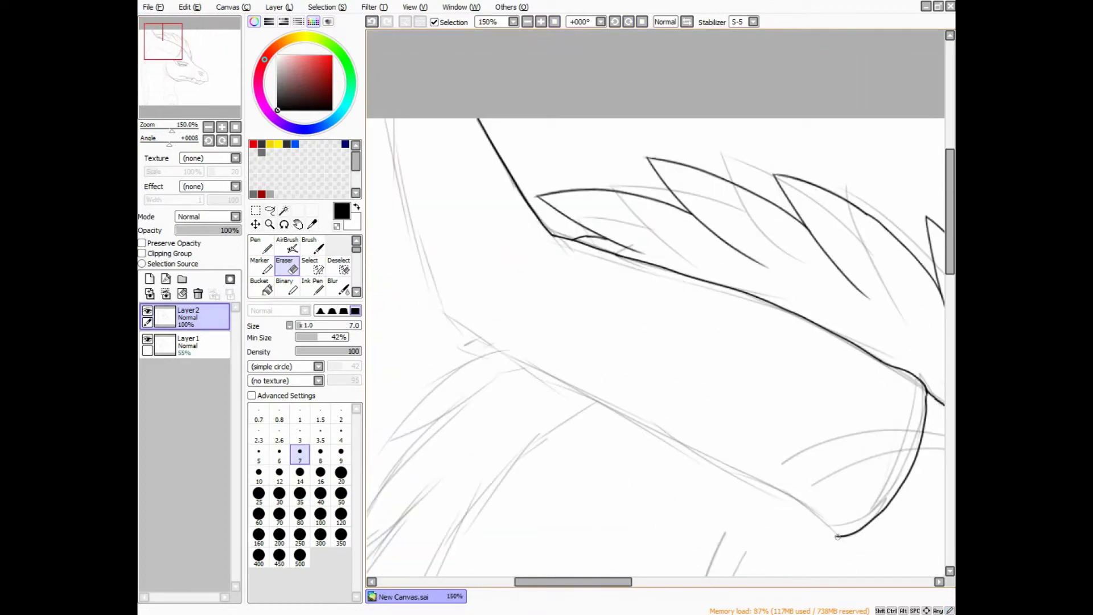
pyautogui.press('n')
pyautogui.moveTo(772, 486)
pyautogui.mouseDown()
pyautogui.moveTo(529, 362)
pyautogui.moveTo(409, 205)
pyautogui.moveTo(397, 117)
pyautogui.mouseUp()
pyautogui.press('n')
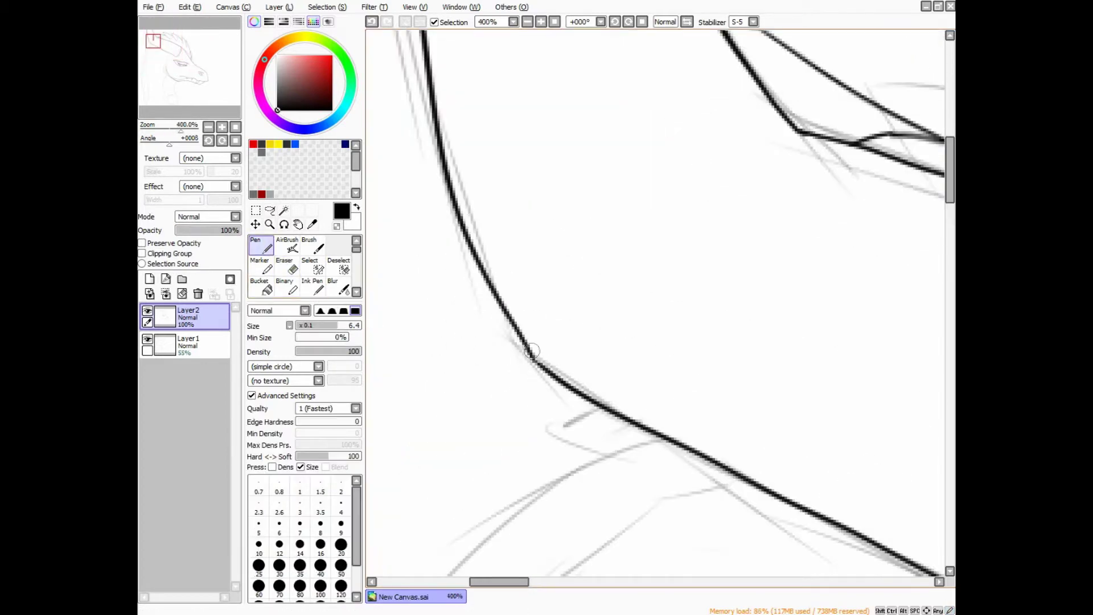
pyautogui.scroll(-6, 536, 365)
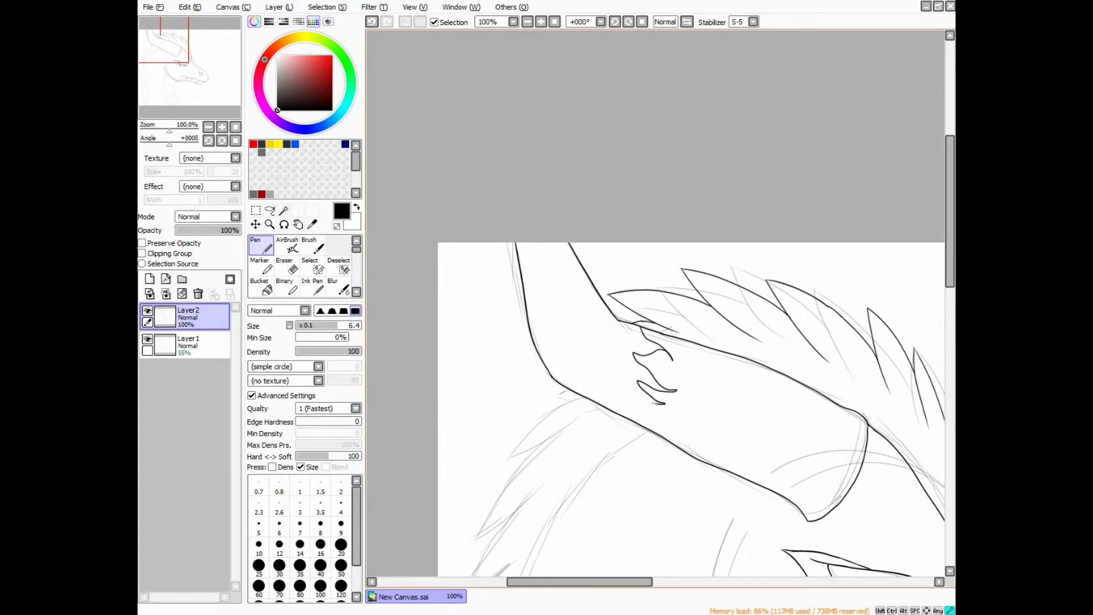
# Ink a curved, backward-pointing horn on top of the snout above the nostril
pyautogui.moveTo(569, 342)
pyautogui.mouseDown()
pyautogui.moveTo(711, 421)
pyautogui.moveTo(667, 243)
pyautogui.mouseUp()
pyautogui.scroll(2, 620, 408)
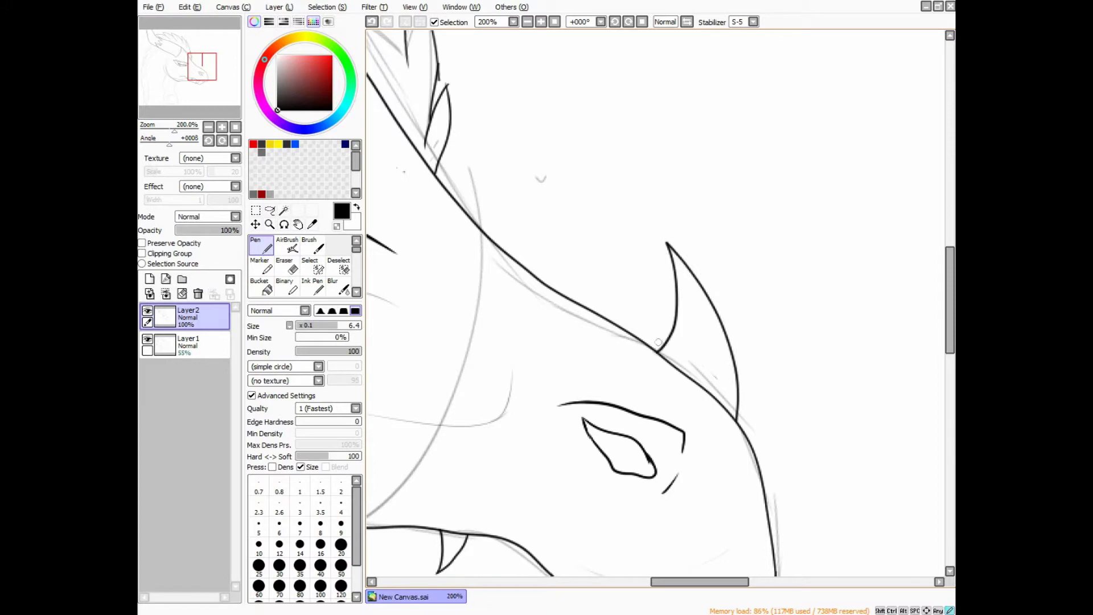
pyautogui.scroll(-3, 657, 348)
pyautogui.scroll(5, 683, 284)
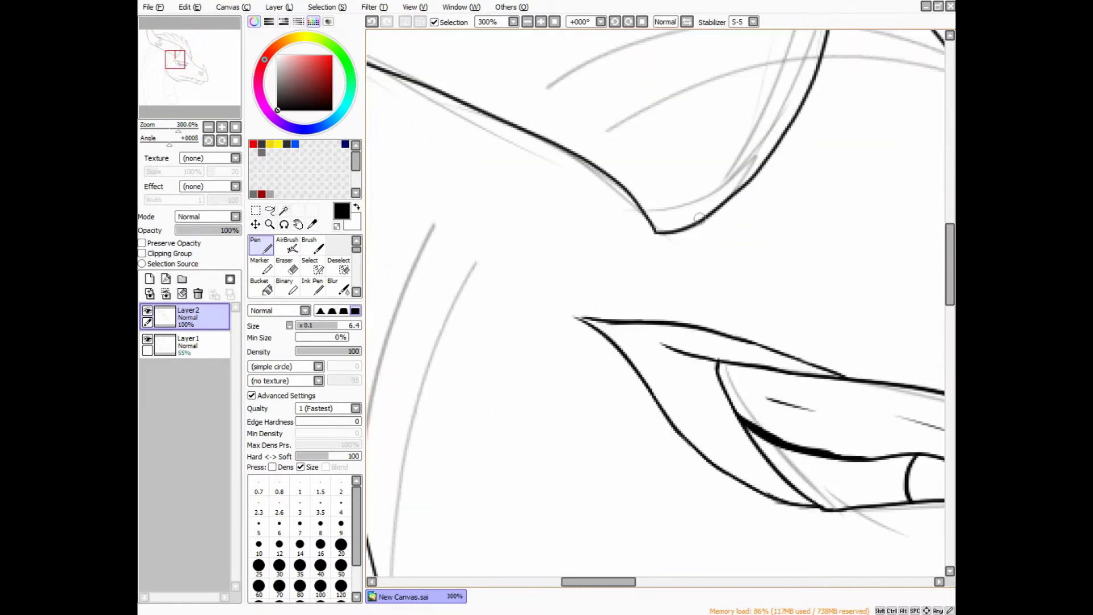
# Undo the last stroke and ink a short contour near the lower tip of the horn's base
pyautogui.hotkey('ctrl', 'z')
pyautogui.scroll(-3, 677, 257)
pyautogui.scroll(4, 655, 273)
pyautogui.moveTo(638, 226); pyautogui.dragTo(620, 291)
pyautogui.scroll(-3, 643, 292)
# Ink a row of backward-pointing spikes along the underside of the lower jaw, from the chin to the throat
pyautogui.scroll(2, 643, 292)
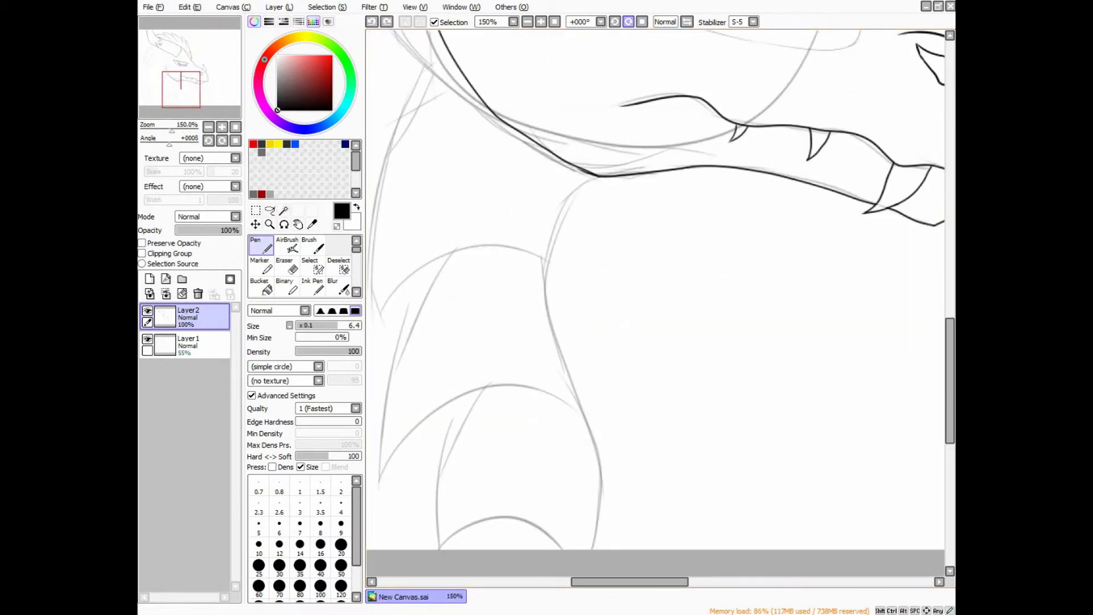
pyautogui.moveTo(706, 188); pyautogui.dragTo(666, 129)
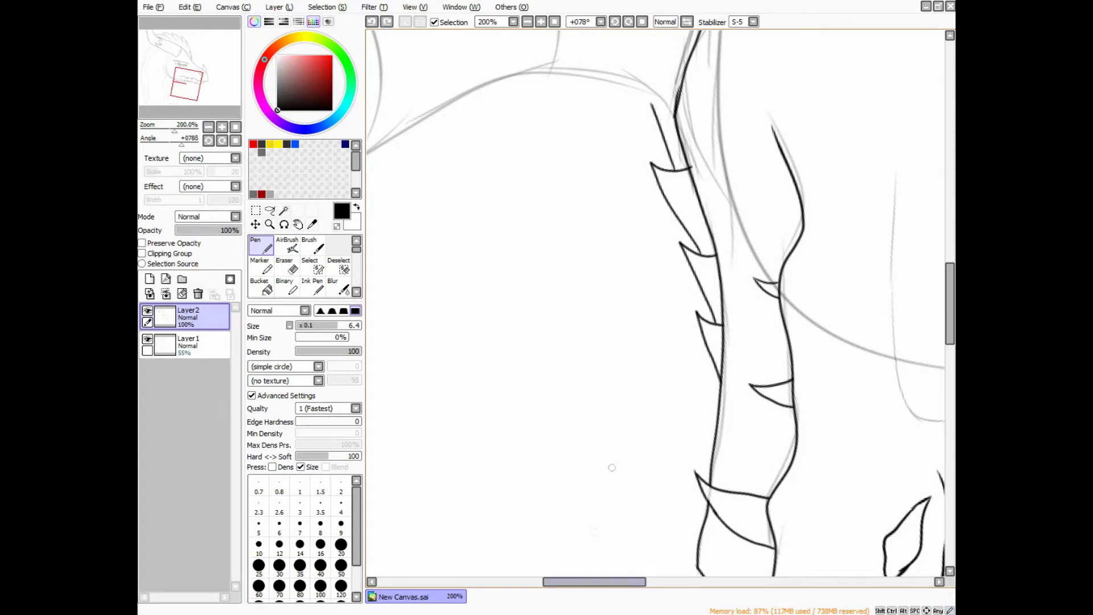
pyautogui.moveTo(663, 149); pyautogui.dragTo(677, 104)
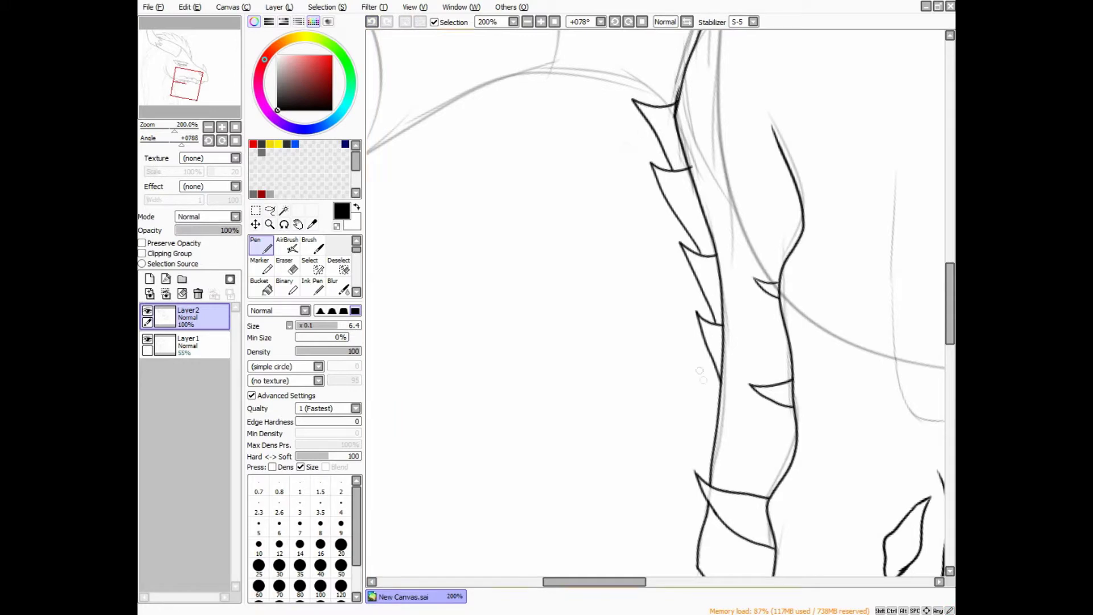
pyautogui.moveTo(717, 409); pyautogui.dragTo(709, 374)
pyautogui.scroll(2, 726, 383)
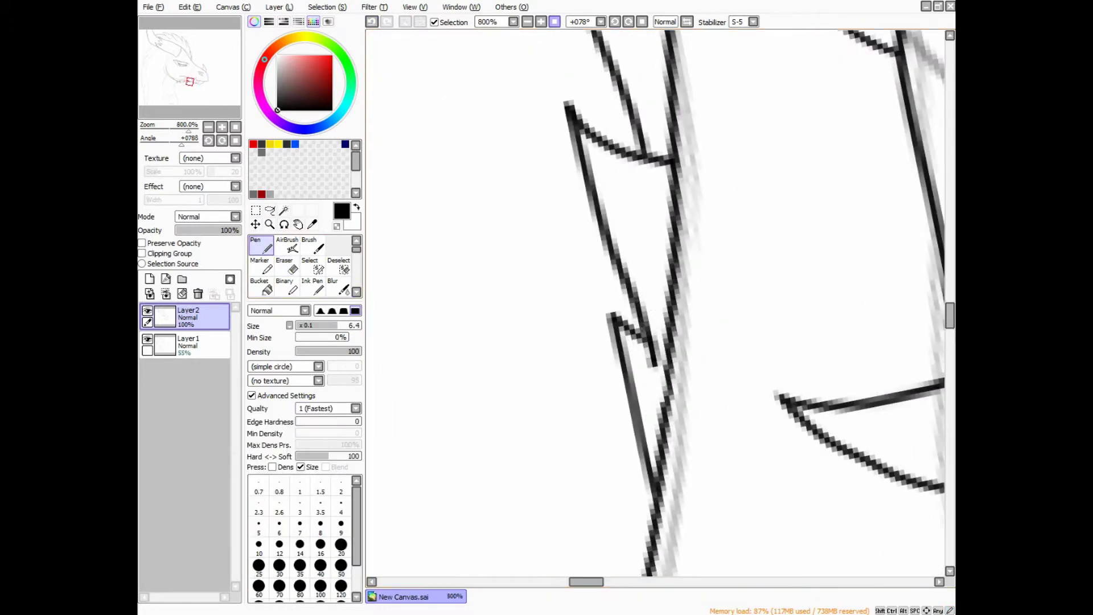
# Ink the upper throat line curving down from the rearmost jaw spike along the front of the neck
pyautogui.press('Home')
pyautogui.hotkey('ctrl', '-')
pyautogui.scroll(3, 700, 253)
pyautogui.moveTo(700, 253); pyautogui.dragTo(748, 154)
pyautogui.press('Home')
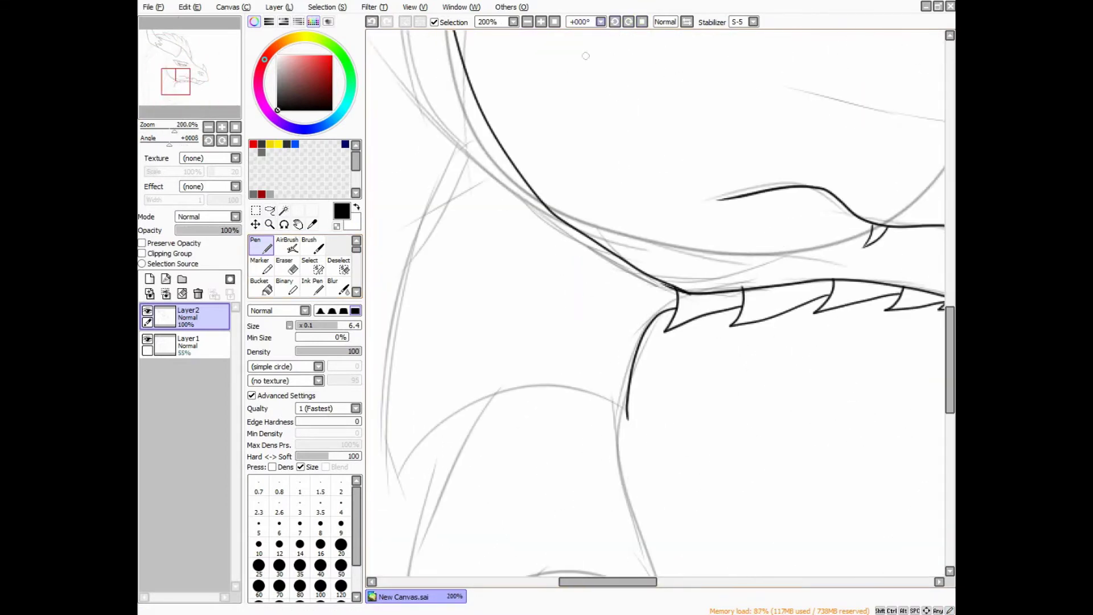
# Ink the first throat plate below the jaw with its curved lower edge, back edge and the pointed spike above it
pyautogui.moveTo(537, 392); pyautogui.dragTo(430, 478)
pyautogui.moveTo(518, 110)
pyautogui.mouseDown()
pyautogui.moveTo(449, 189)
pyautogui.moveTo(435, 250)
pyautogui.moveTo(586, 210)
pyautogui.mouseUp()
pyautogui.moveTo(492, 209)
pyautogui.mouseDown()
pyautogui.moveTo(442, 334)
pyautogui.moveTo(431, 481)
pyautogui.mouseUp()
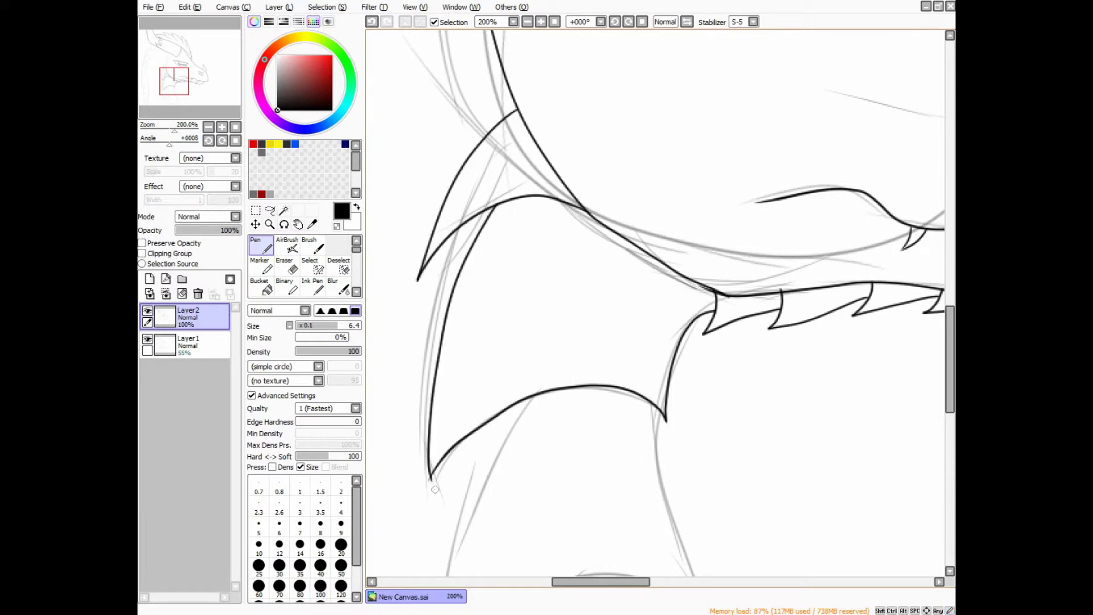
# Ink the second and third overlapping neck plates down the front of the neck to the canvas edge
pyautogui.scroll(-3, 512, 399)
pyautogui.scroll(-1, 597, 285)
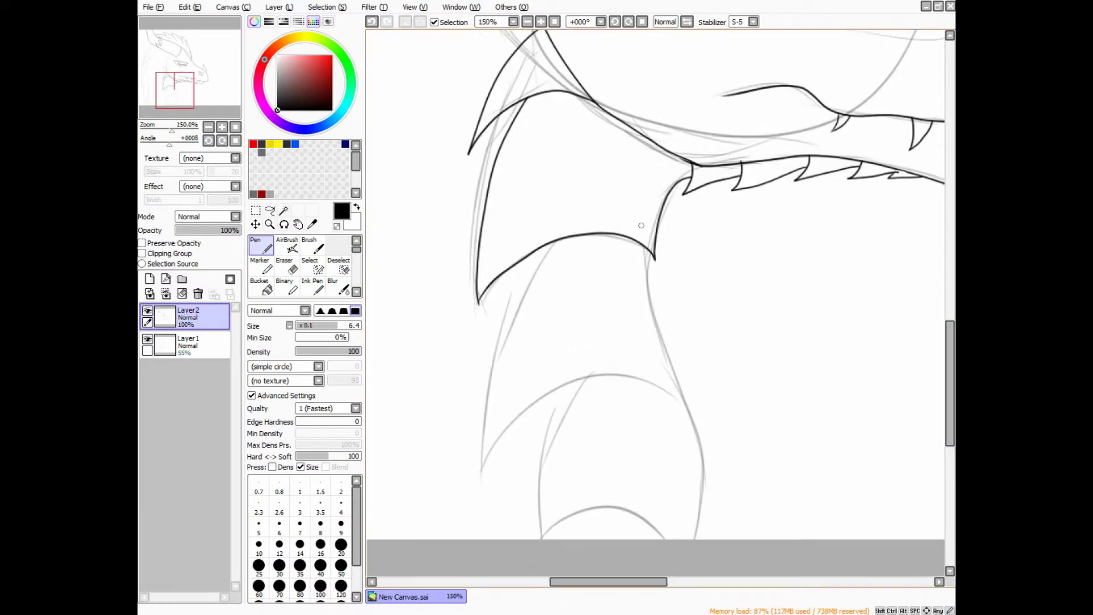
pyautogui.moveTo(511, 420); pyautogui.dragTo(493, 335)
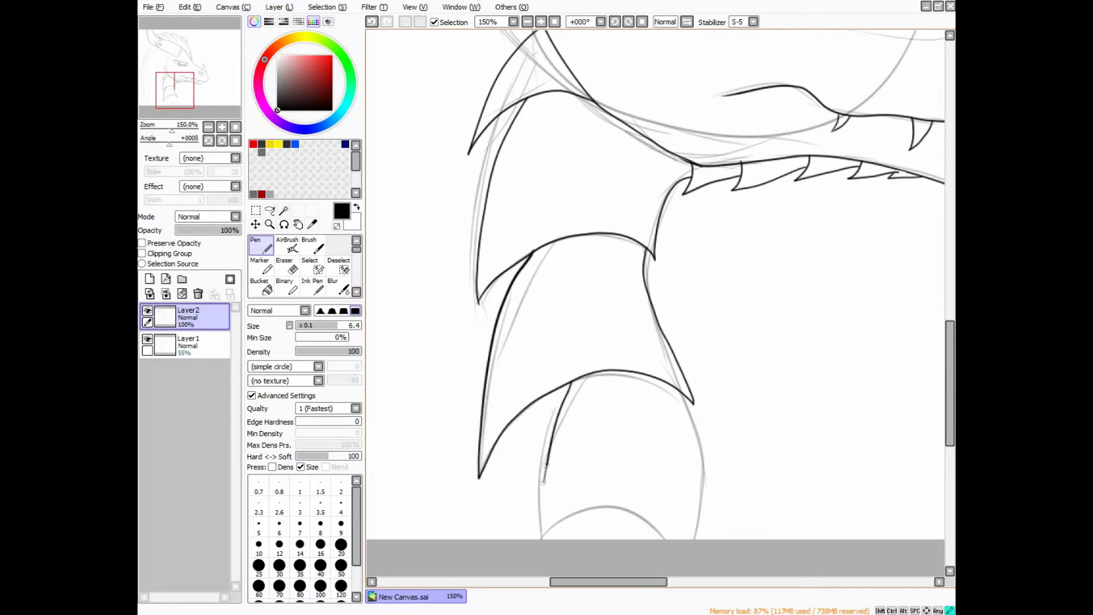
pyautogui.moveTo(678, 389)
pyautogui.mouseDown()
pyautogui.moveTo(700, 458)
pyautogui.moveTo(673, 552)
pyautogui.mouseUp()
# Erase the stray line end where the rearmost jaw spike meets the jaw line at the throat
pyautogui.scroll(-3, 569, 284)
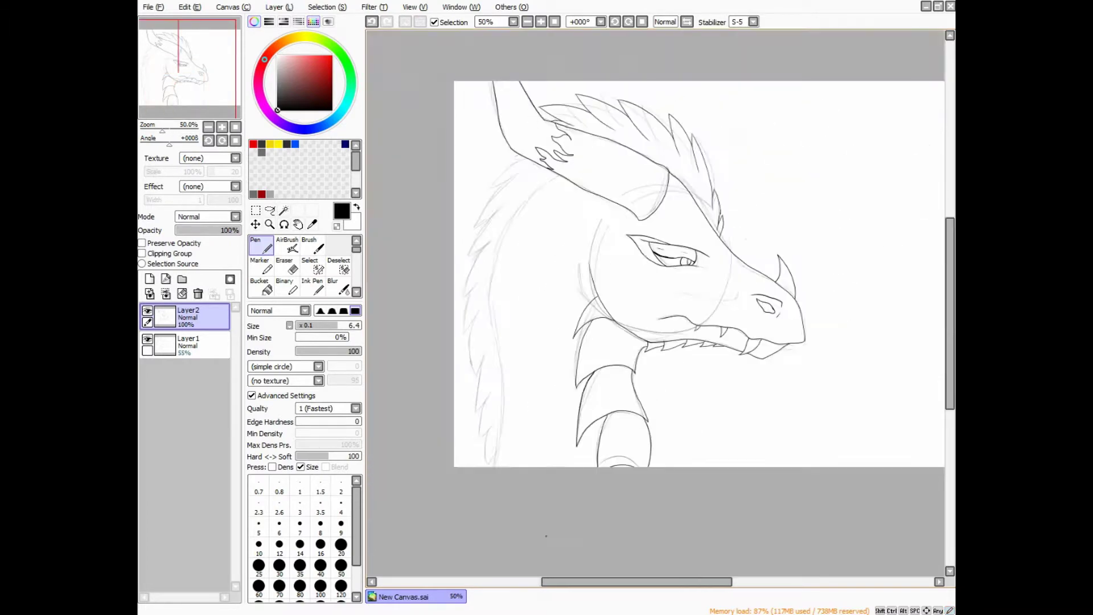
pyautogui.scroll(6, 583, 259)
pyautogui.press('e')
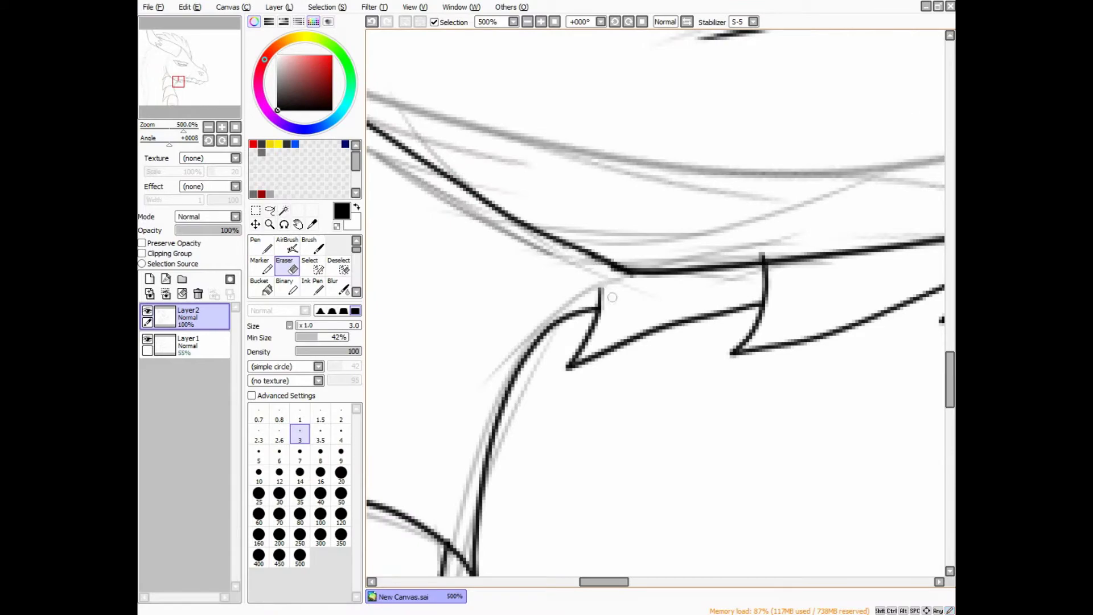
pyautogui.scroll(-5, 611, 294)
pyautogui.scroll(3, 612, 295)
pyautogui.scroll(-3, 612, 294)
pyautogui.scroll(1, 612, 295)
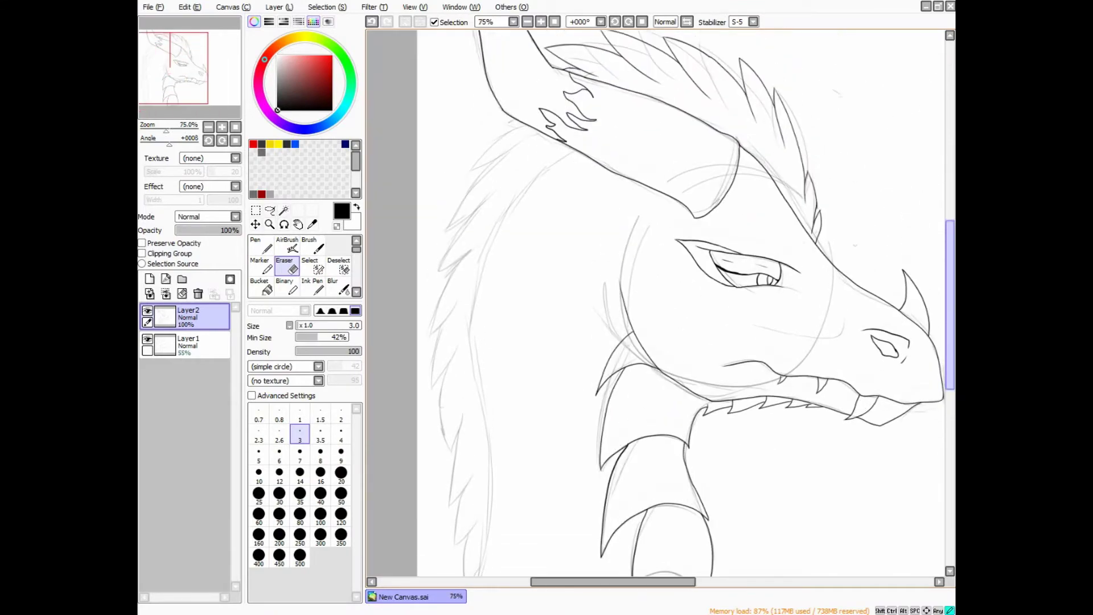
# Ink the long curved contour of the back of the neck, starting from the underside of the large horn
pyautogui.press('End')
pyautogui.press('End')
pyautogui.press('End')
pyautogui.press('End')
pyautogui.press('End')
pyautogui.press('End')
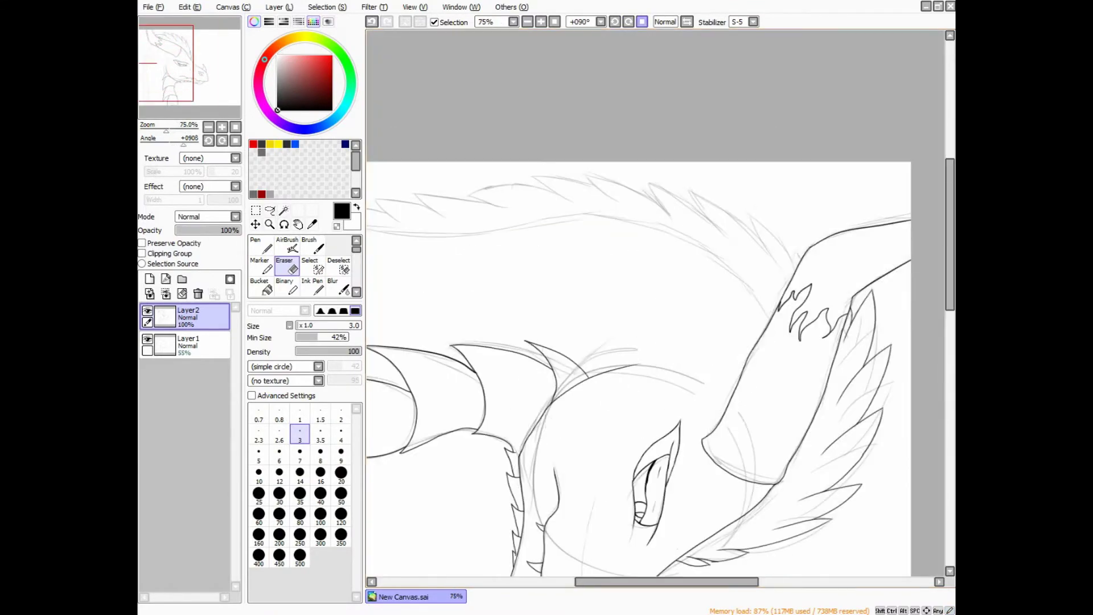
pyautogui.scroll(1, 801, 397)
pyautogui.press('n')
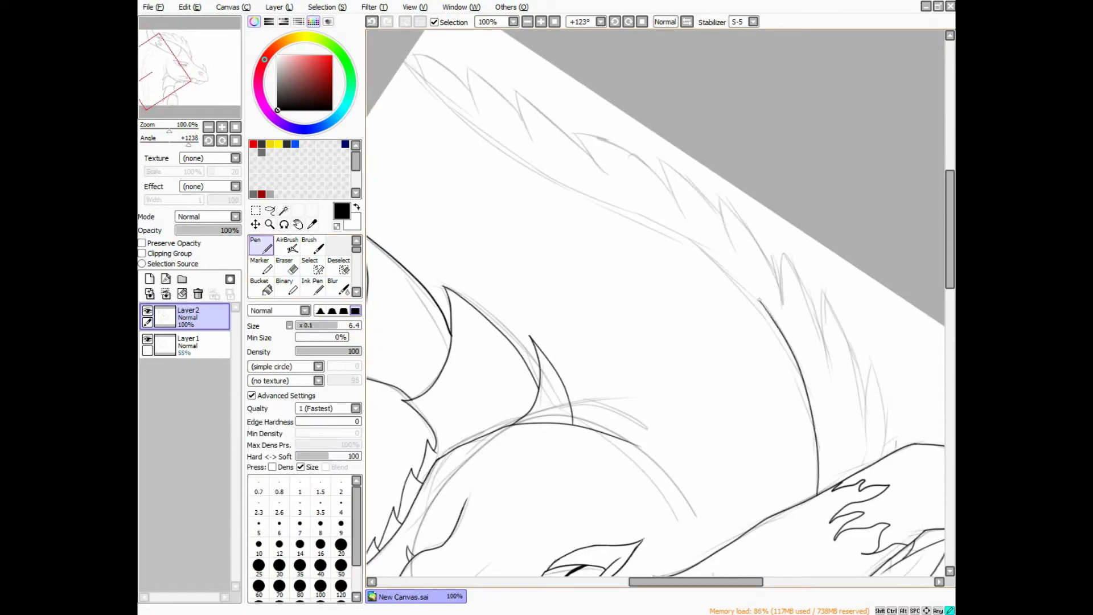
# Ink the upper pointed spikes of the neck mane, starting just beneath the large horn
pyautogui.press('Delete')
pyautogui.press('Delete')
pyautogui.press('Delete')
pyautogui.press('Delete')
pyautogui.press('Delete')
pyautogui.press('Delete')
pyautogui.press('Delete')
pyautogui.press('Delete')
pyautogui.press('Delete')
pyautogui.press('Delete')
pyautogui.scroll(2, 660, 301)
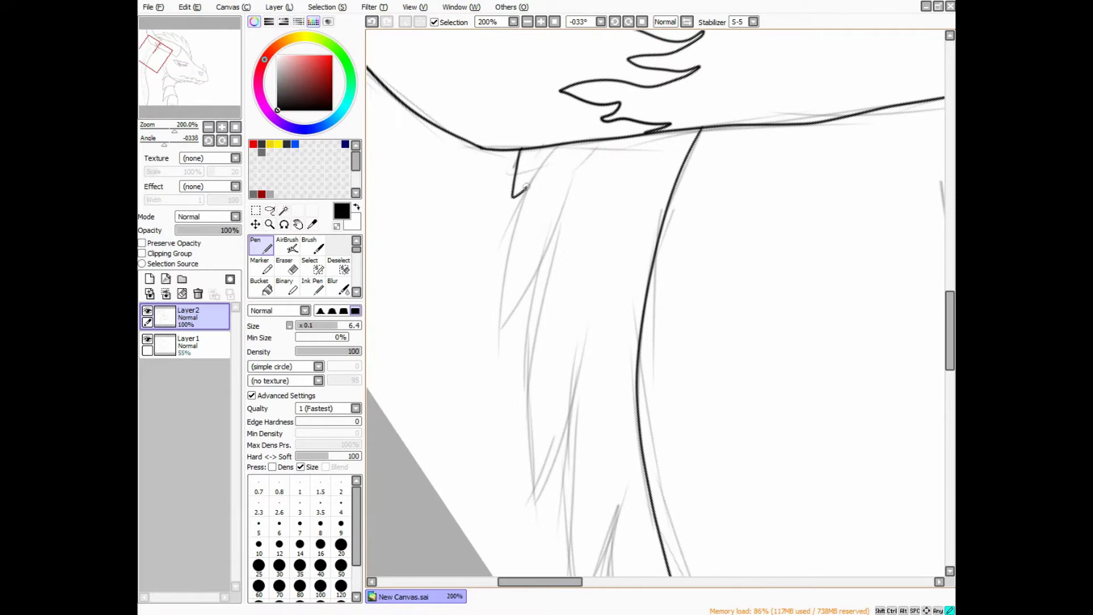
pyautogui.moveTo(542, 160); pyautogui.dragTo(500, 325)
pyautogui.moveTo(550, 247)
pyautogui.mouseDown()
pyautogui.moveTo(531, 389)
pyautogui.moveTo(529, 498)
pyautogui.mouseUp()
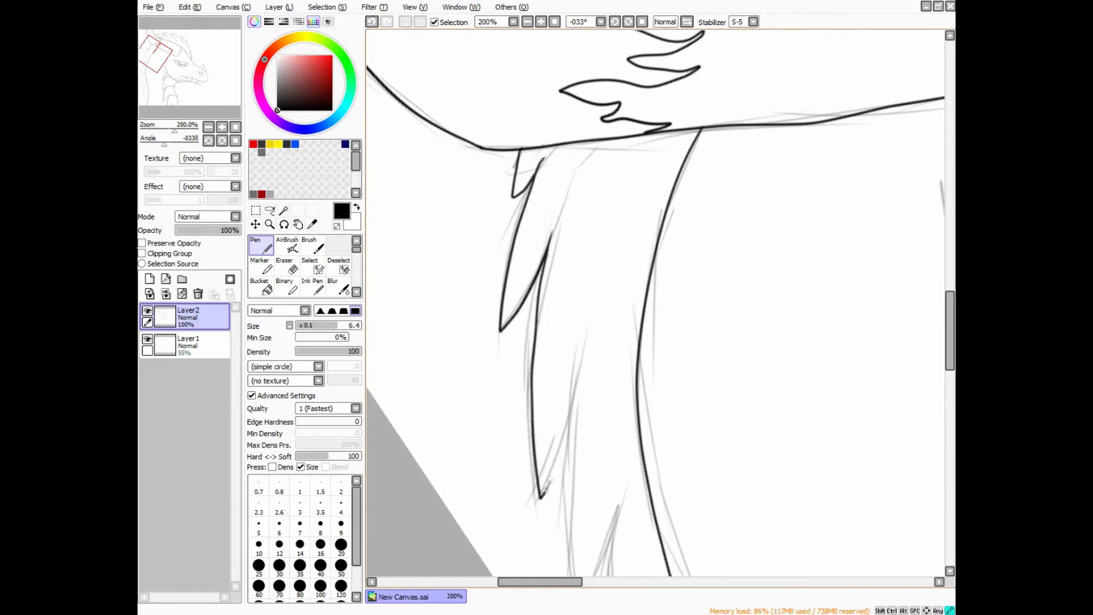
pyautogui.moveTo(559, 402)
pyautogui.mouseDown()
pyautogui.moveTo(472, 159)
pyautogui.moveTo(464, 194)
pyautogui.moveTo(488, 294)
pyautogui.moveTo(509, 274)
pyautogui.mouseUp()
pyautogui.moveTo(505, 308)
pyautogui.mouseDown()
pyautogui.moveTo(504, 328)
pyautogui.moveTo(566, 410)
pyautogui.mouseUp()
# Continue the neck mane with the middle spikes along the back of the neck, following the sketch
pyautogui.scroll(-2, 564, 412)
pyautogui.scroll(-3, 563, 413)
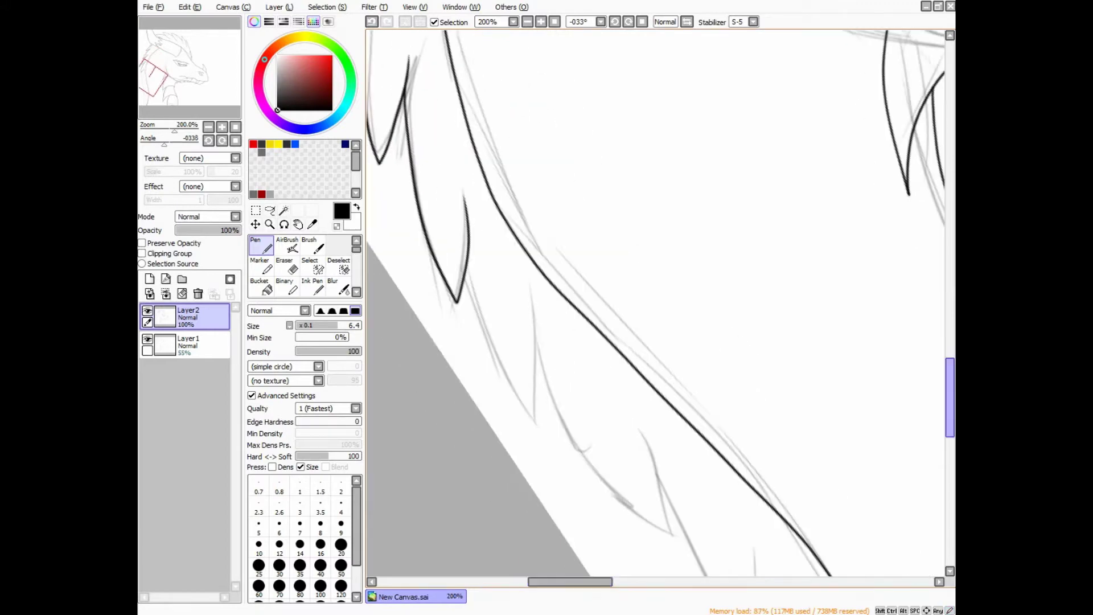
pyautogui.moveTo(468, 162)
pyautogui.mouseDown()
pyautogui.moveTo(471, 211)
pyautogui.moveTo(534, 331)
pyautogui.mouseUp()
pyautogui.moveTo(541, 267)
pyautogui.mouseDown()
pyautogui.moveTo(595, 390)
pyautogui.moveTo(671, 444)
pyautogui.mouseUp()
pyautogui.moveTo(643, 339); pyautogui.dragTo(672, 444)
# Ink the lowest mane spikes along the back of the neck down to the canvas edge
pyautogui.scroll(-3, 629, 360)
pyautogui.scroll(-1, 629, 360)
pyautogui.scroll(-3, 661, 301)
pyautogui.moveTo(458, 226); pyautogui.dragTo(521, 330)
pyautogui.moveTo(521, 247); pyautogui.dragTo(539, 363)
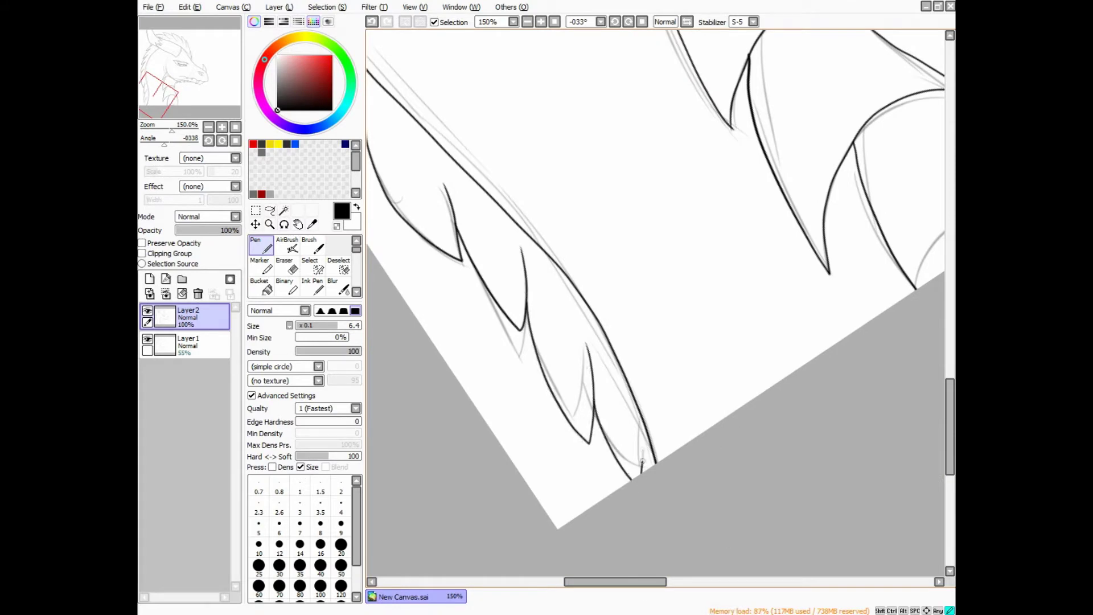
# Ink a thin muscle line down the side of the neck and fine accent lines with the Pen at density 78
pyautogui.scroll(-3, 616, 497)
pyautogui.press('Escape')
pyautogui.scroll(2, 615, 497)
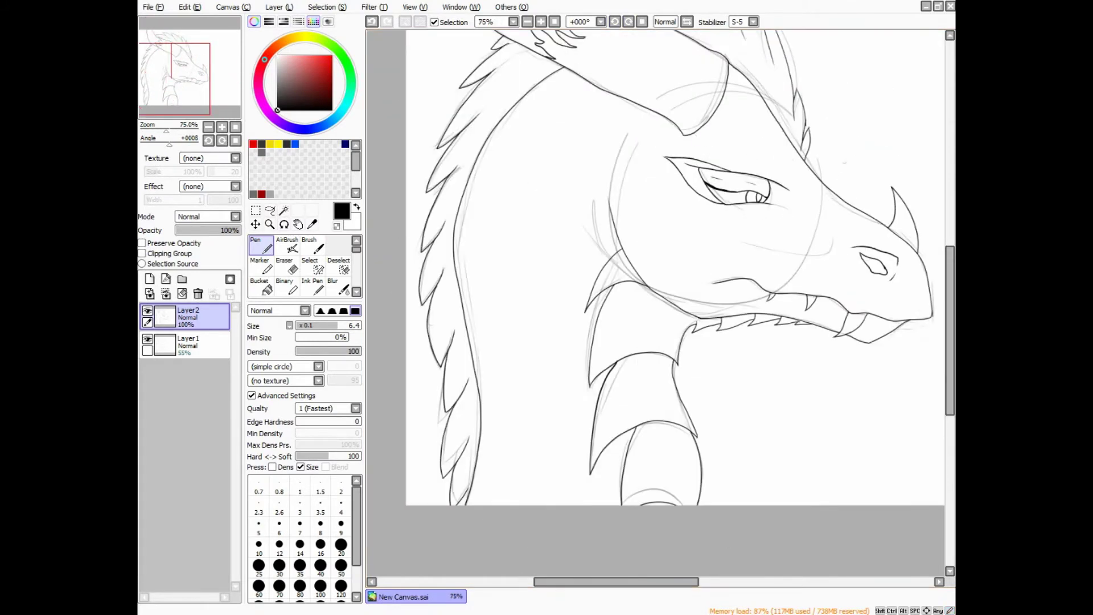
pyautogui.moveTo(550, 179); pyautogui.dragTo(535, 382)
pyautogui.scroll(3, 645, 519)
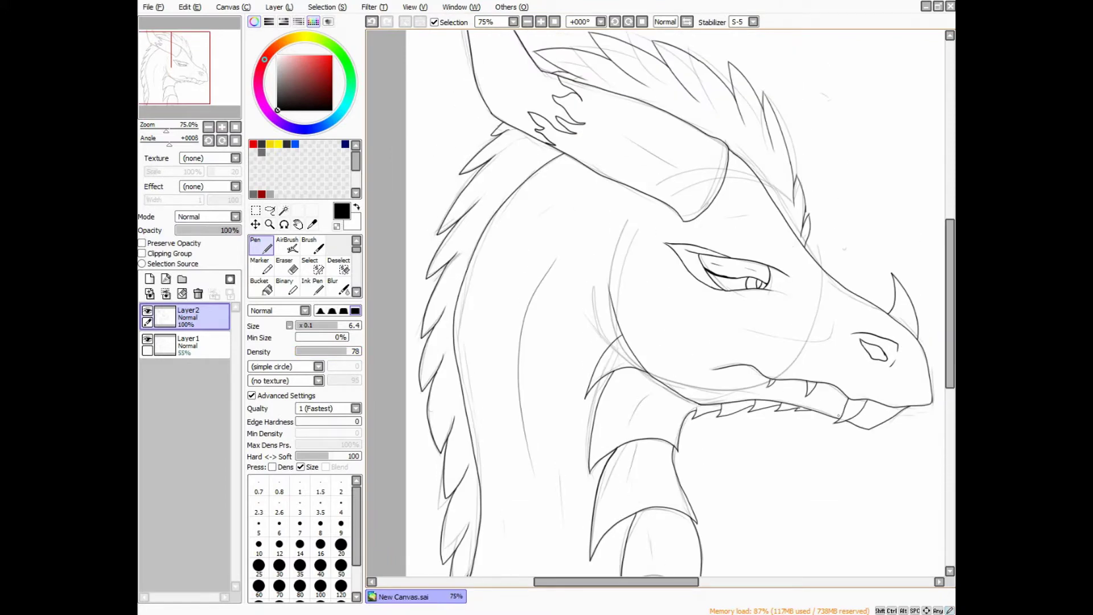
# Erase the rear edge of the large front fang, redraw it as a wider curve and add a short detail line inside
pyautogui.scroll(5, 808, 393)
pyautogui.click(284, 265)
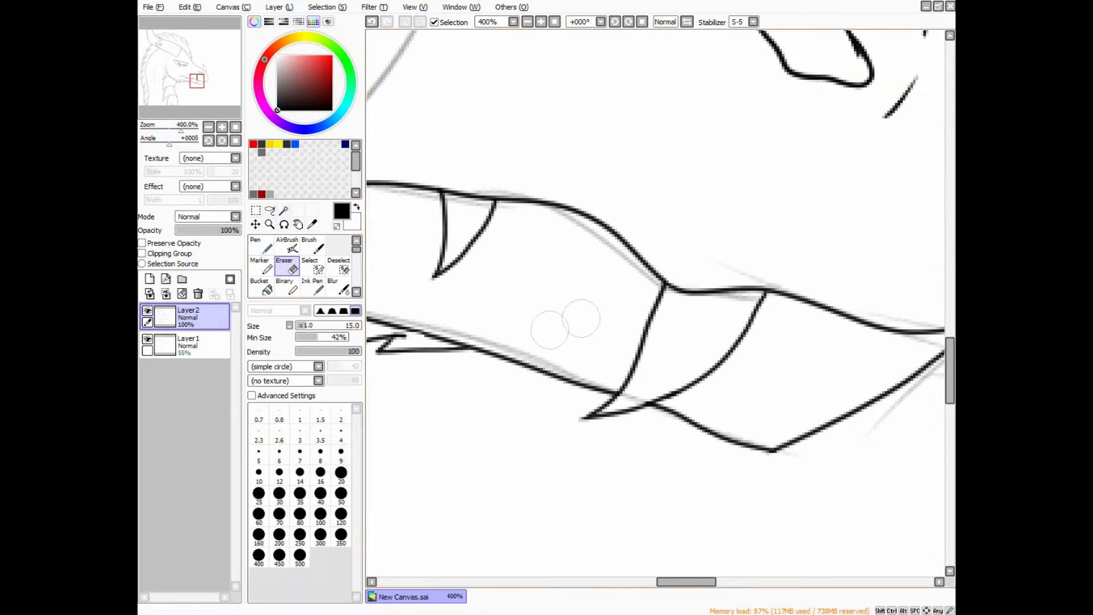
pyautogui.click(615, 21)
pyautogui.press('n')
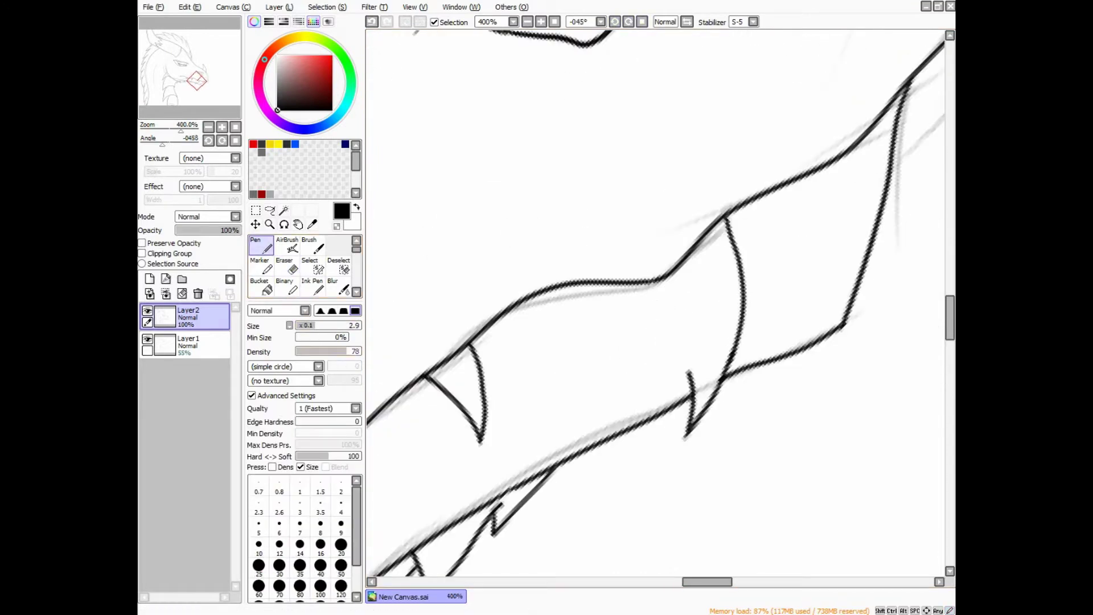
pyautogui.moveTo(692, 376)
pyautogui.mouseDown()
pyautogui.moveTo(635, 293)
pyautogui.moveTo(625, 284)
pyautogui.moveTo(677, 350)
pyautogui.moveTo(597, 280)
pyautogui.mouseUp()
pyautogui.hotkey('ctrl', 'z')
pyautogui.hotkey('ctrl', 'z')
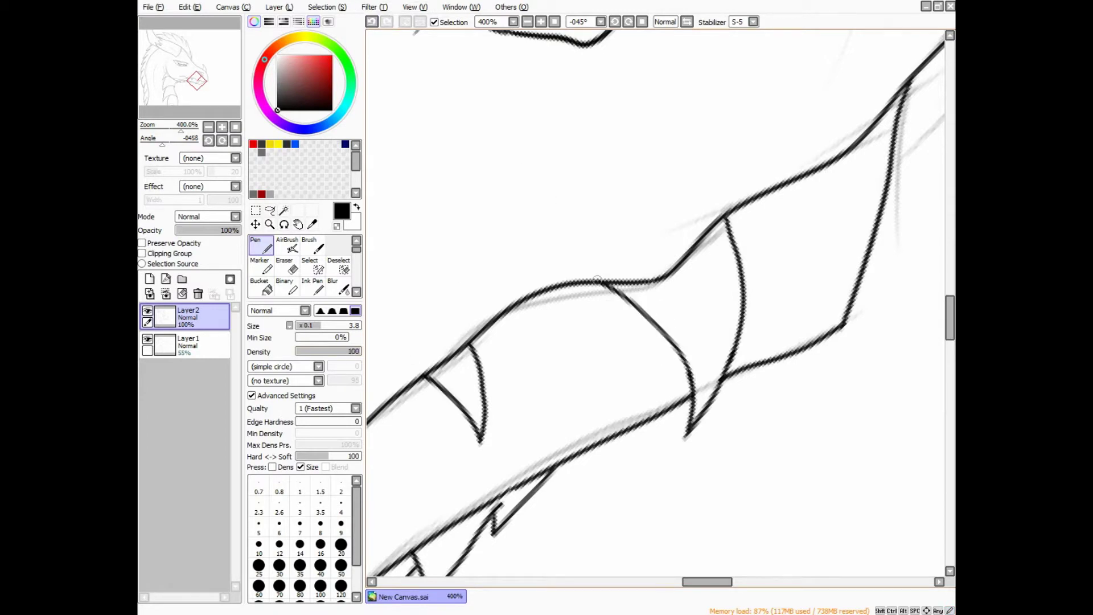
pyautogui.scroll(2, 626, 300)
pyautogui.moveTo(726, 418)
pyautogui.mouseDown()
pyautogui.moveTo(707, 357)
pyautogui.moveTo(623, 268)
pyautogui.mouseUp()
pyautogui.moveTo(759, 275); pyautogui.dragTo(760, 359)
pyautogui.scroll(-7, 735, 317)
pyautogui.press('Delete')
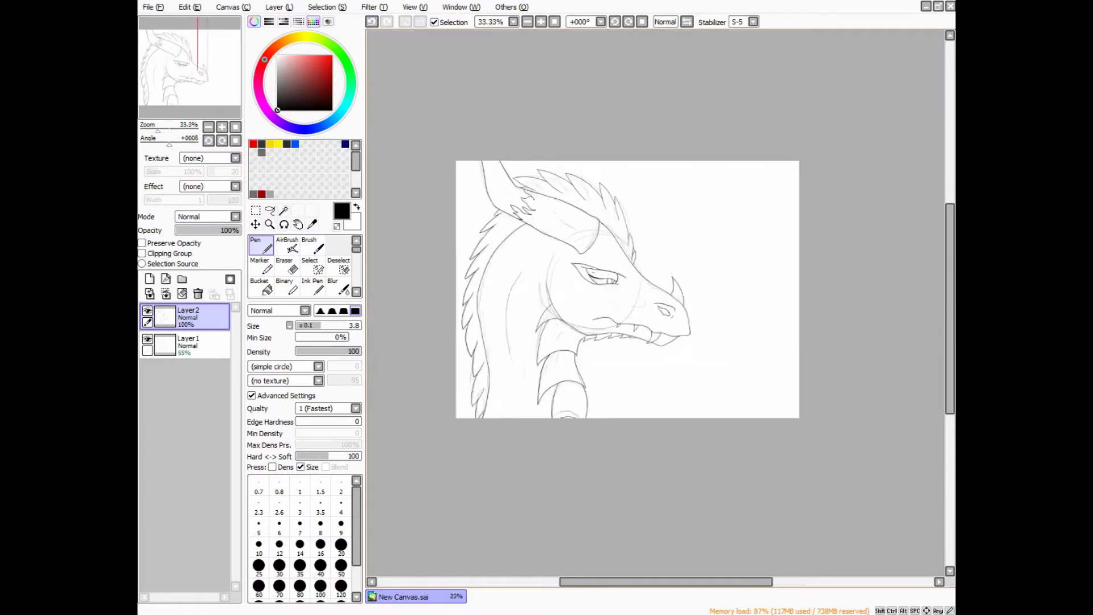
# Redraw the brow ridge curve above the eye and ink a thin crease beneath the lower eyelid
pyautogui.scroll(3, 572, 268)
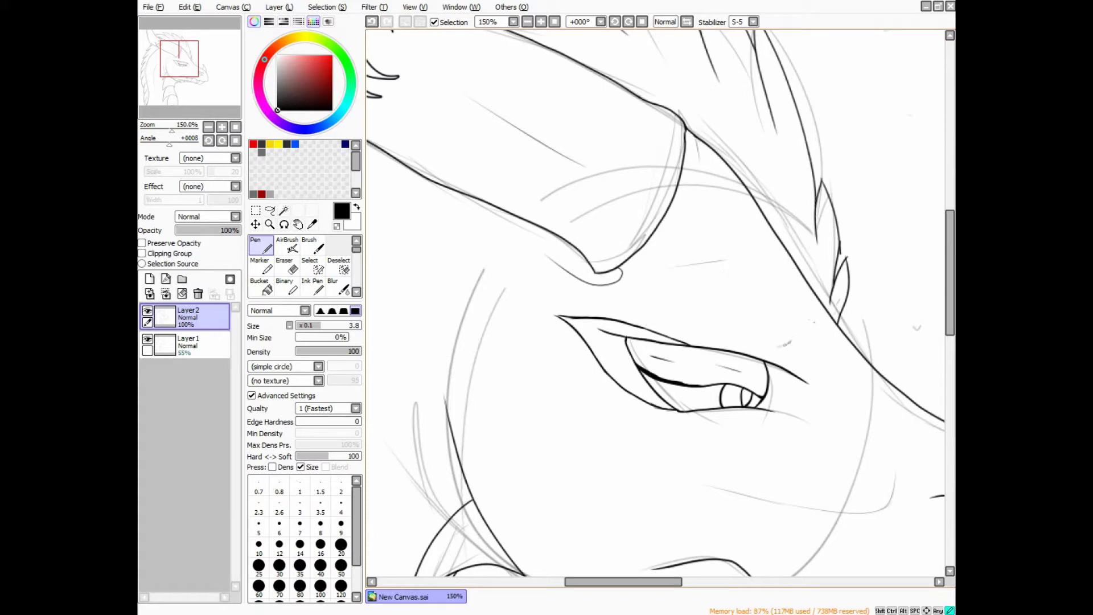
pyautogui.hotkey('ctrl', 'z')
pyautogui.moveTo(783, 329); pyautogui.dragTo(629, 298)
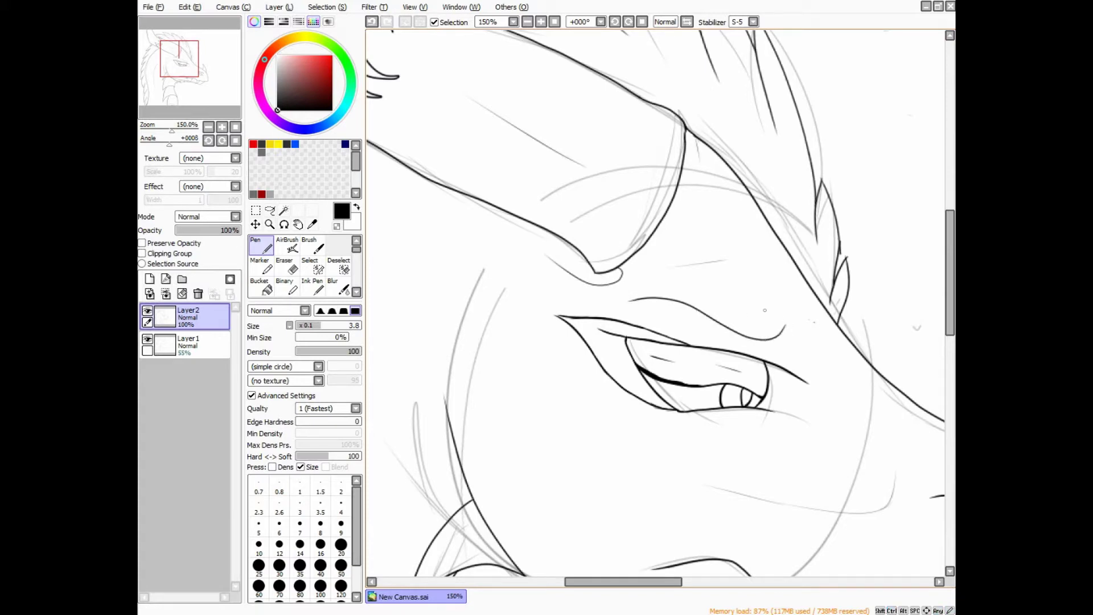
pyautogui.scroll(1, 764, 310)
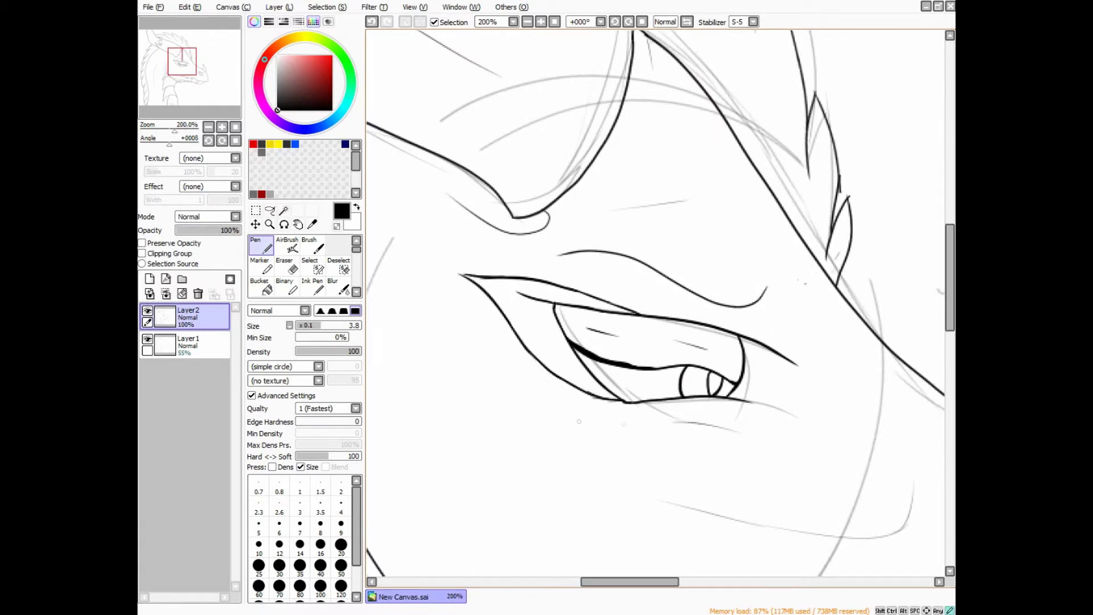
pyautogui.moveTo(699, 423); pyautogui.dragTo(563, 425)
pyautogui.scroll(-4, 563, 425)
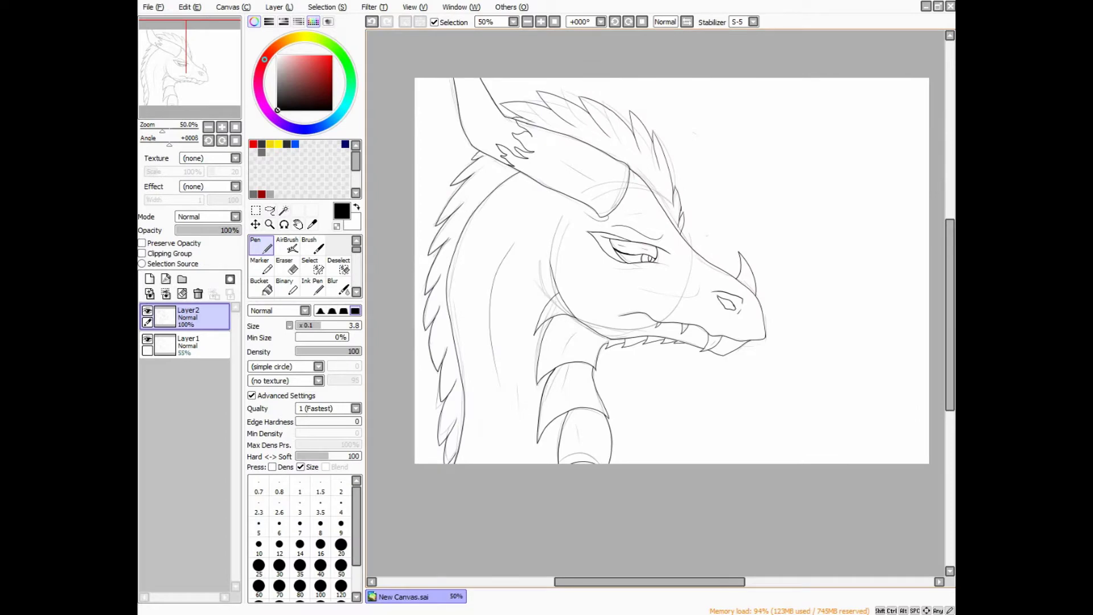
# Hide the rough sketch layer and create a new layer for the colours beneath the line art
pyautogui.click(147, 338)
pyautogui.scroll(1, 671, 268)
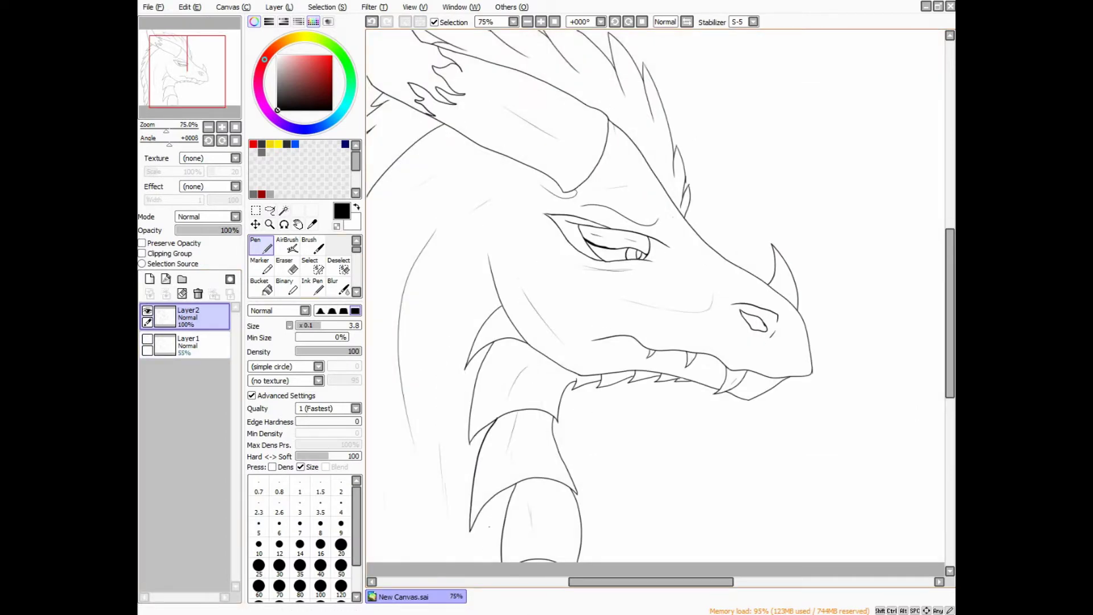
pyautogui.scroll(-1, 654, 296)
pyautogui.click(149, 279)
# Select the outer part of the large horn, the head crest and the neck mane with the Magic Wand
pyautogui.click(283, 210)
pyautogui.click(447, 64)
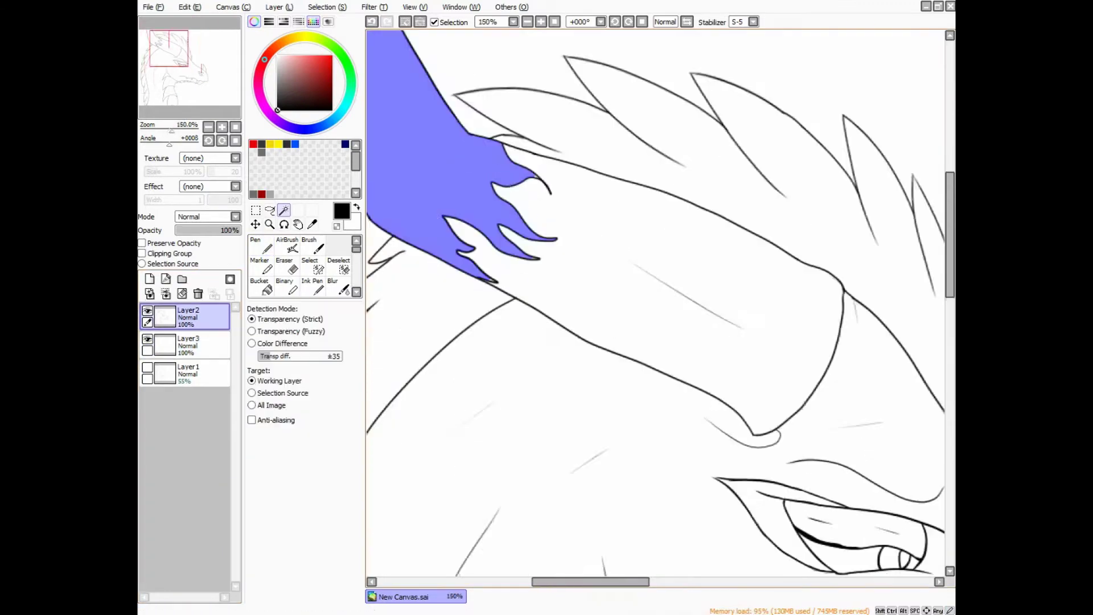
pyautogui.scroll(4, 447, 64)
pyautogui.scroll(-7, 566, 181)
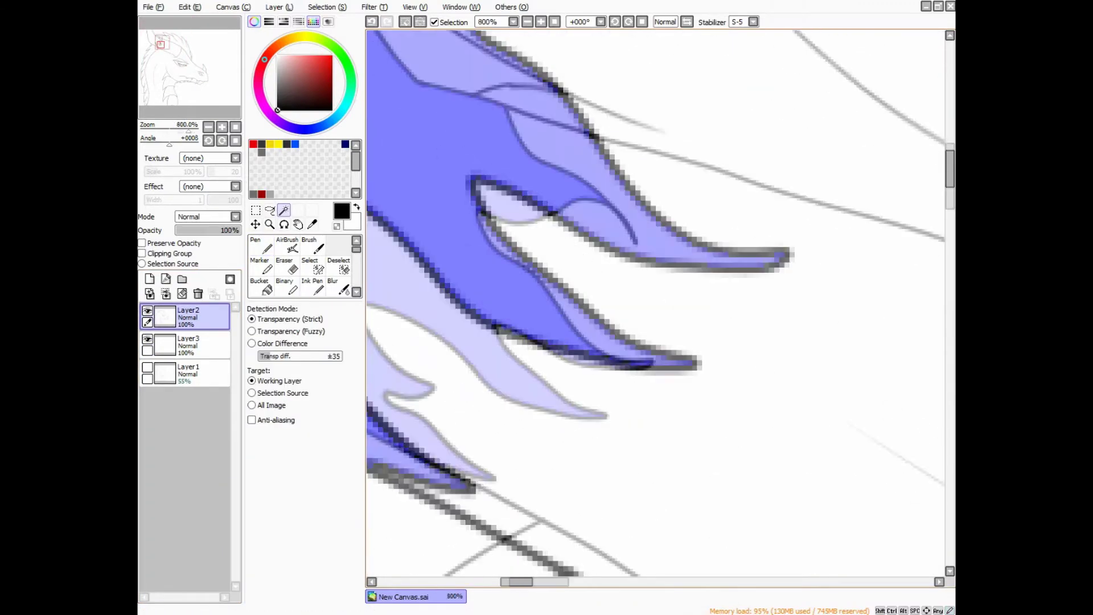
pyautogui.scroll(-5, 654, 308)
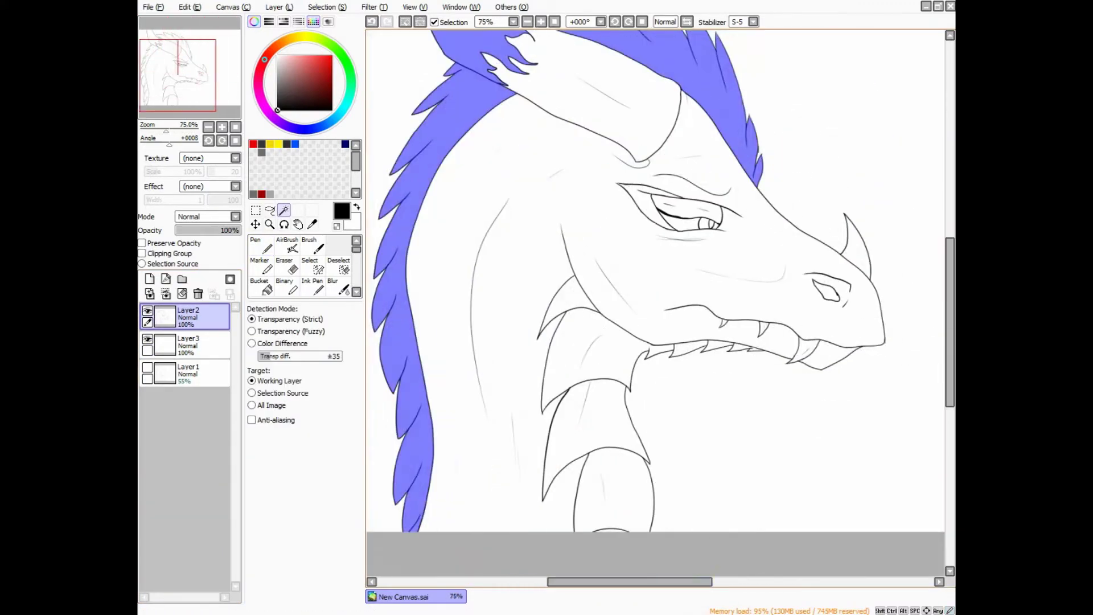
# Extend the selection to the pointed eye marking, the snout horn and the upper throat plates
pyautogui.scroll(6, 655, 307)
pyautogui.scroll(-6, 655, 308)
pyautogui.scroll(5, 757, 387)
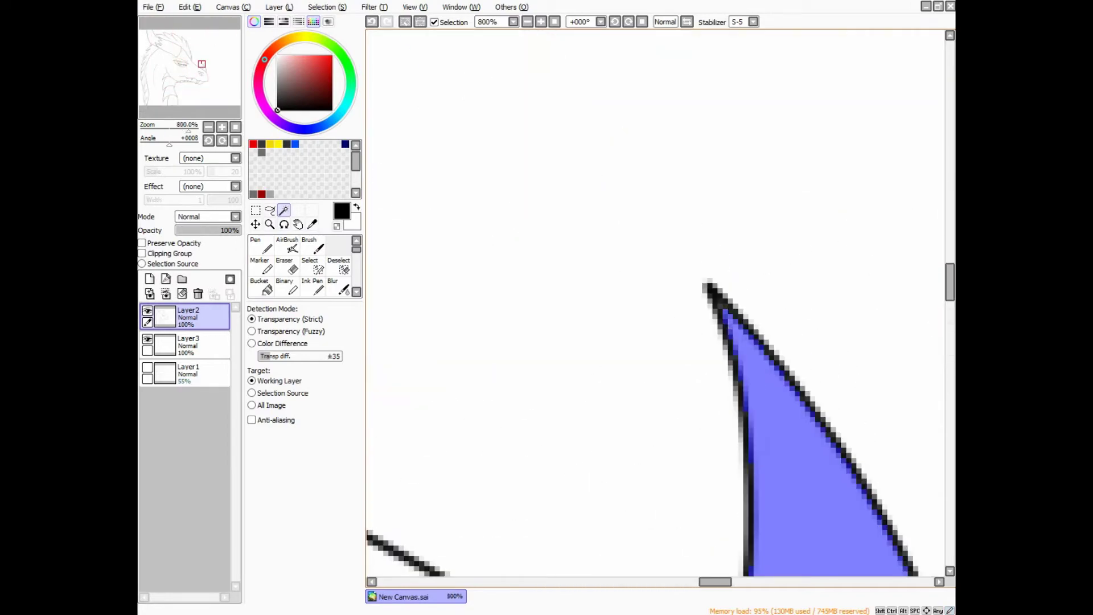
pyautogui.scroll(-5, 757, 387)
pyautogui.scroll(9, 654, 308)
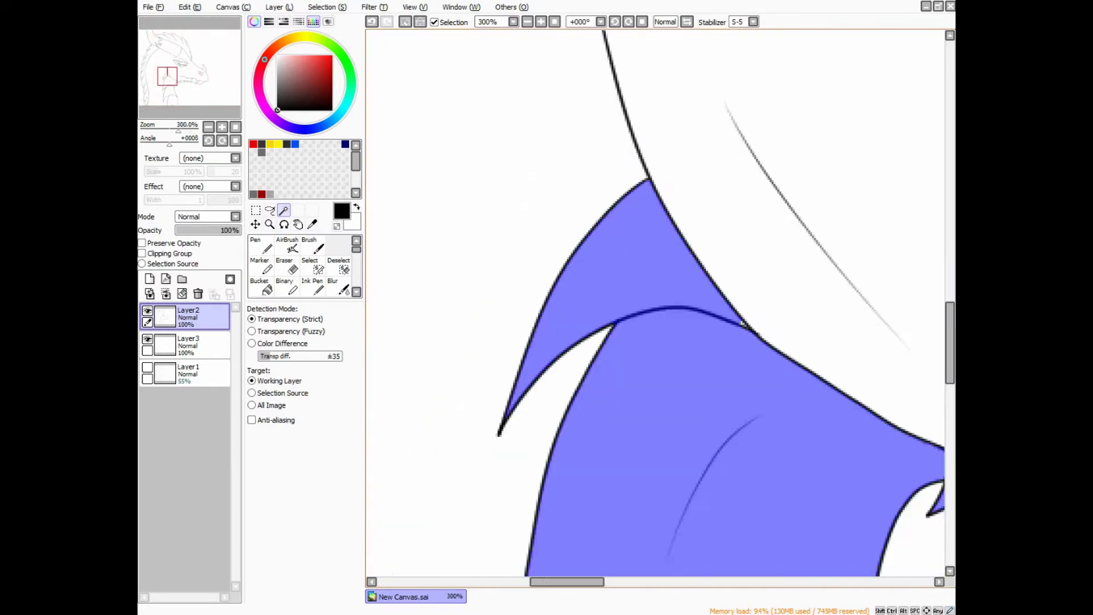
pyautogui.scroll(-4, 654, 308)
# Add the spikes under the jaw and the remaining lower neck plates to the selection
pyautogui.scroll(2, 654, 307)
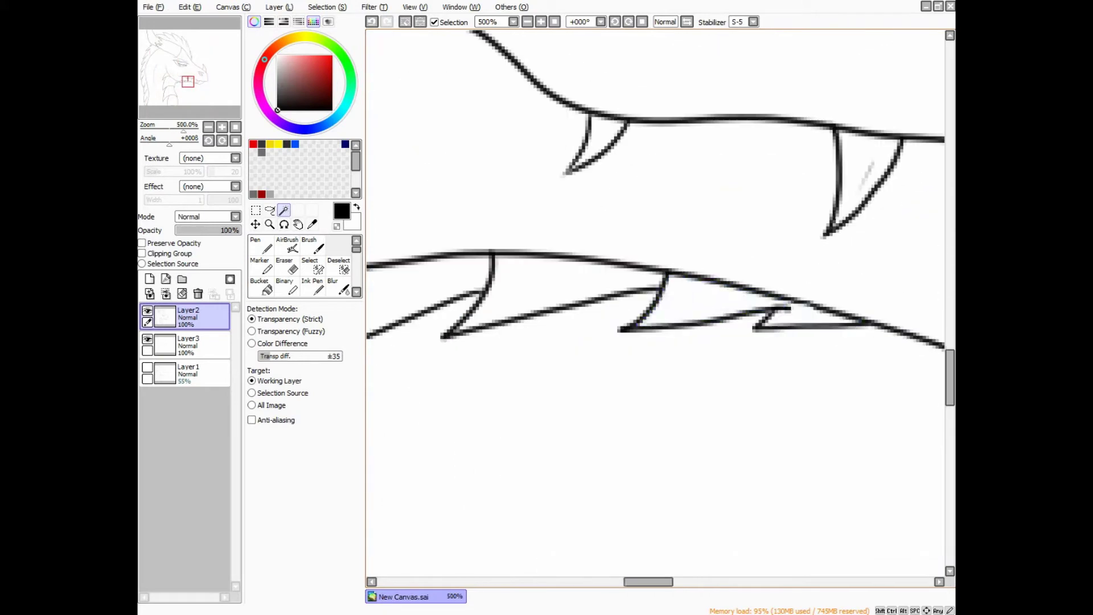
pyautogui.click(569, 290)
pyautogui.click(757, 285)
pyautogui.scroll(-3, 655, 308)
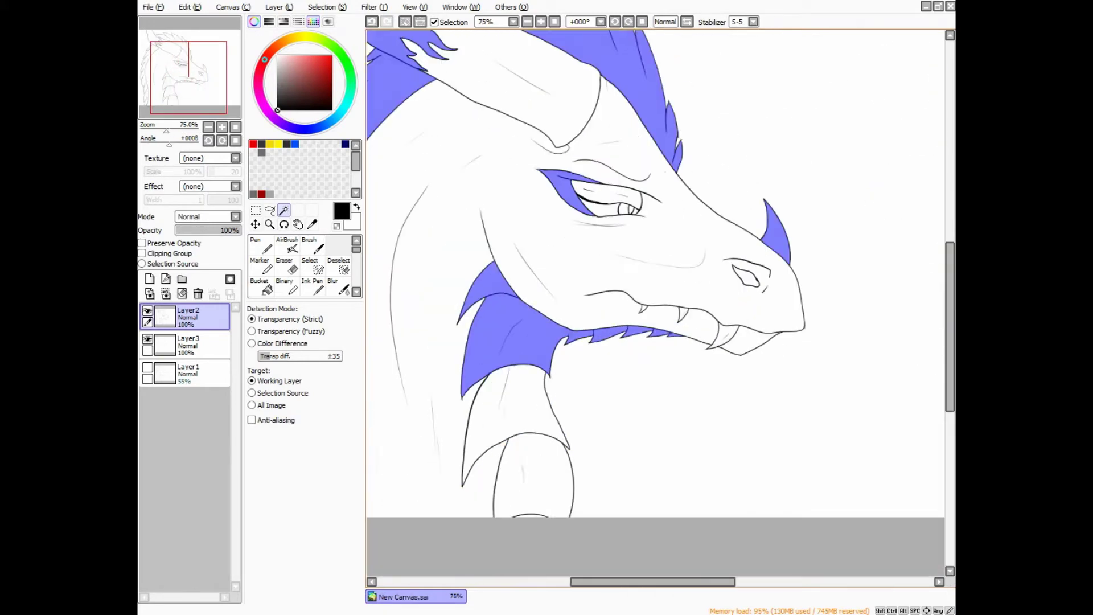
pyautogui.scroll(5, 654, 308)
pyautogui.scroll(-5, 654, 307)
pyautogui.scroll(-1, 654, 307)
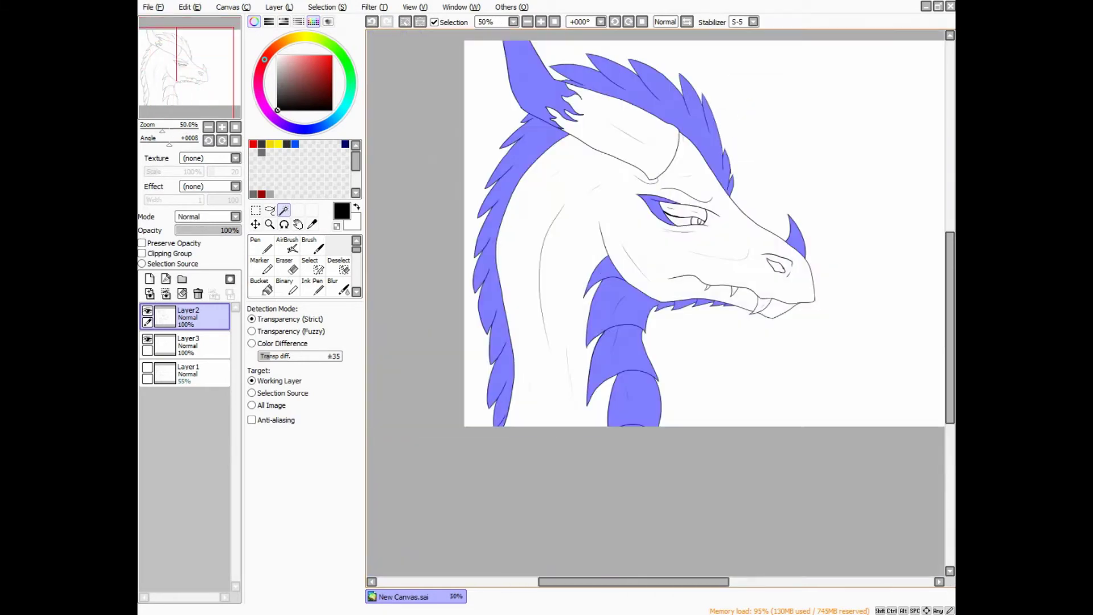
# On Layer3, paint the selected horn part, crest, neck mane and eye marking yellow with the AirBrush at size 100
pyautogui.click(188, 344)
pyautogui.click(284, 288)
pyautogui.click(300, 507)
pyautogui.click(253, 144)
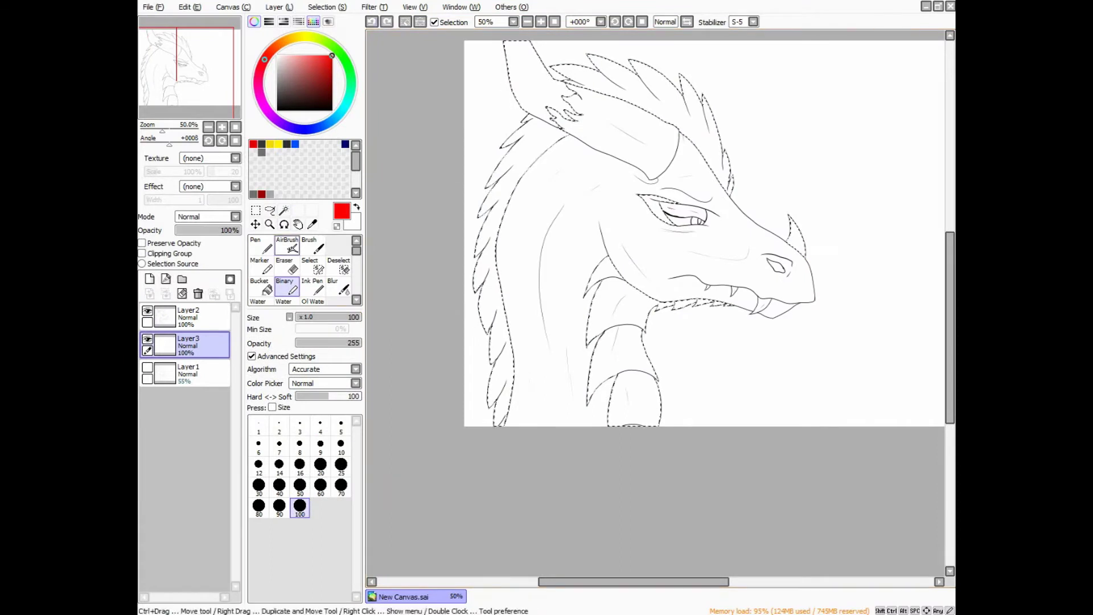
pyautogui.click(287, 247)
pyautogui.click(320, 522)
pyautogui.click(269, 144)
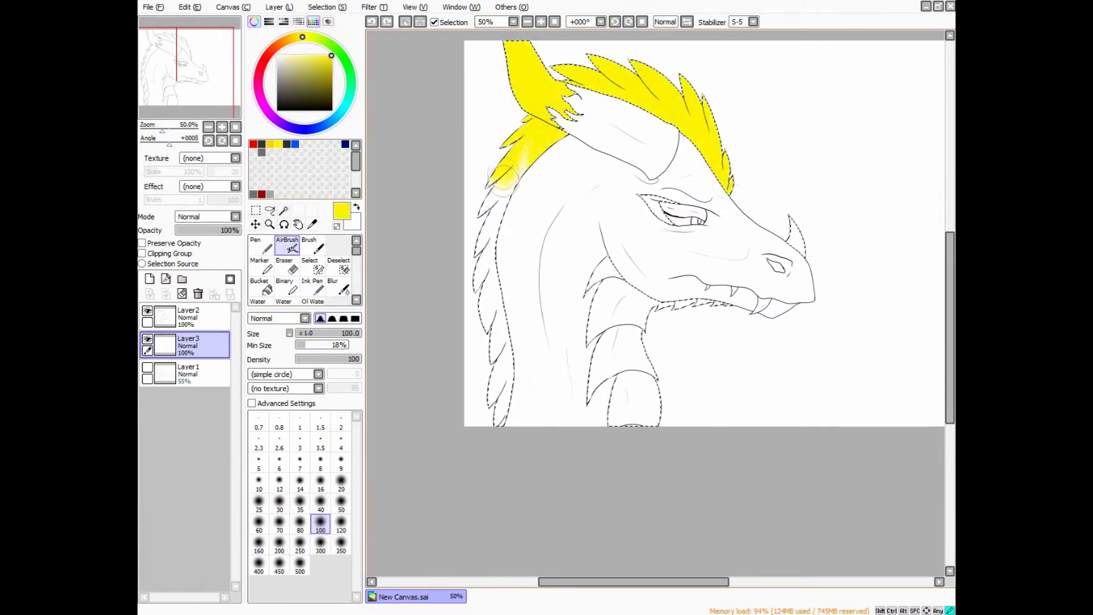
pyautogui.moveTo(491, 325); pyautogui.dragTo(496, 418)
pyautogui.moveTo(640, 196); pyautogui.dragTo(672, 222)
# Paint the selected neck plates, jaw spikes and snout horn dark grey with the AirBrush
pyautogui.click(287, 144)
pyautogui.moveTo(606, 259)
pyautogui.mouseDown()
pyautogui.moveTo(567, 282)
pyautogui.moveTo(656, 302)
pyautogui.moveTo(593, 315)
pyautogui.moveTo(602, 382)
pyautogui.moveTo(649, 415)
pyautogui.mouseUp()
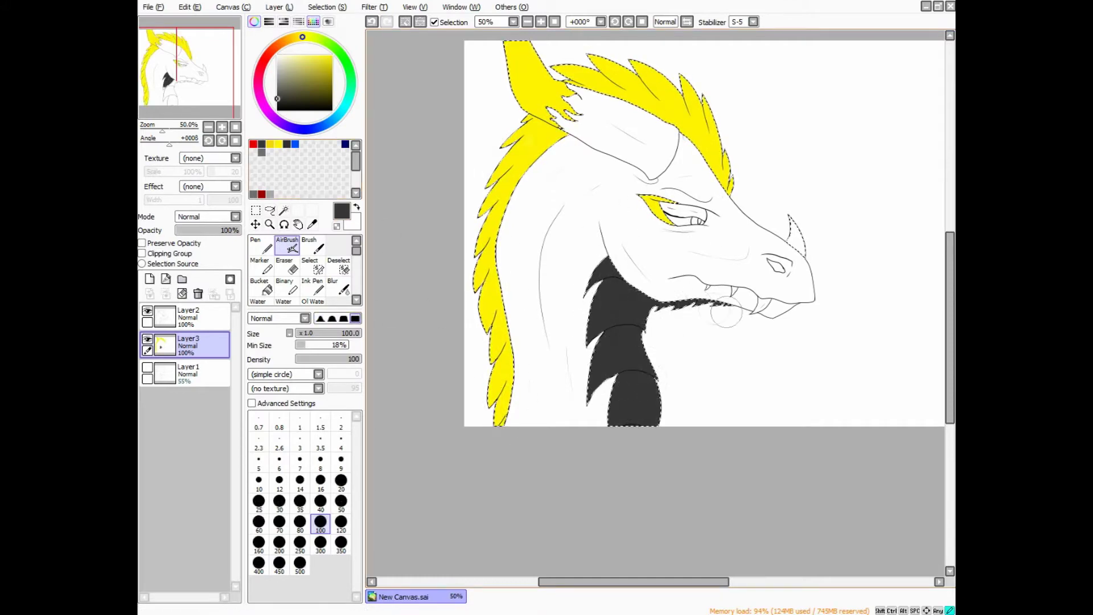
pyautogui.moveTo(794, 222); pyautogui.dragTo(800, 263)
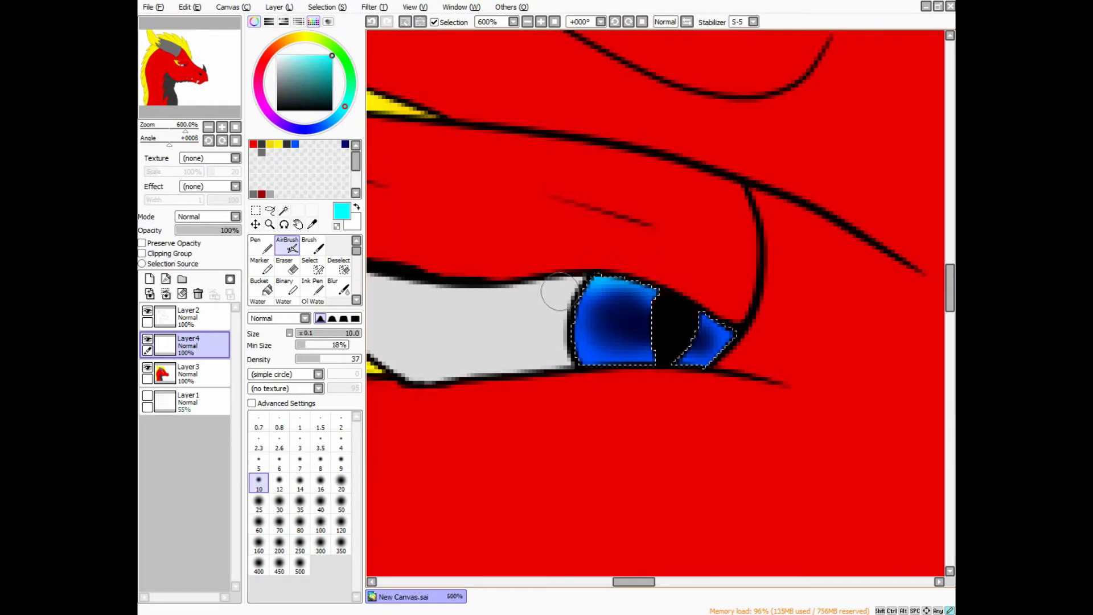
# Airbrush cyan and mid-blue around the iris edges on Layer4 and smooth the colour transitions with the Blur tool
pyautogui.moveTo(656, 304); pyautogui.dragTo(640, 303)
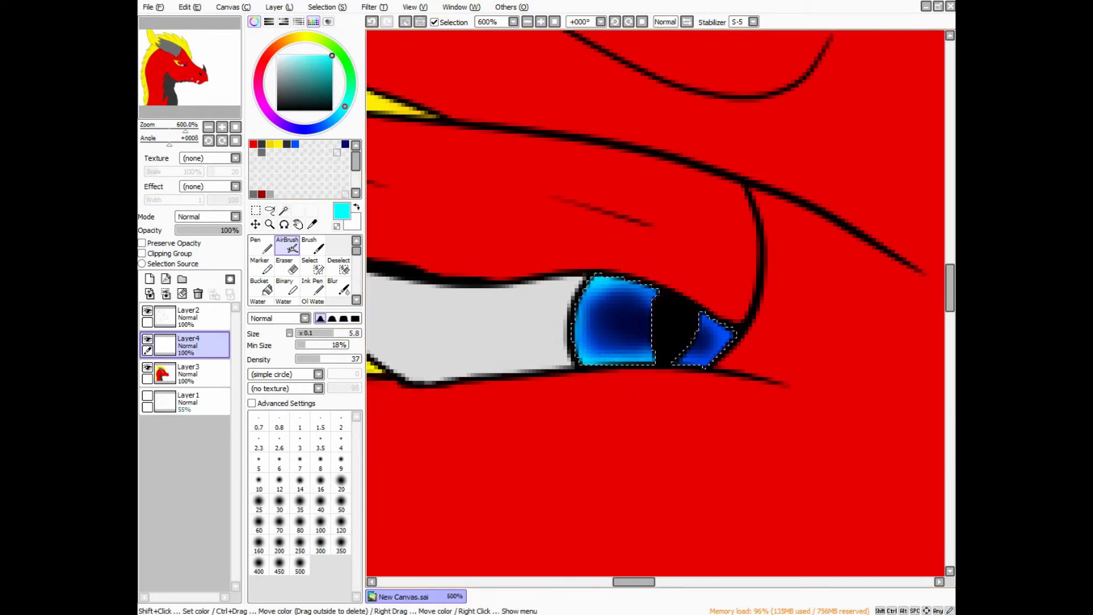
pyautogui.keyDown('alt'); pyautogui.click(638, 303); pyautogui.keyUp('alt')
pyautogui.scroll(2, 637, 303)
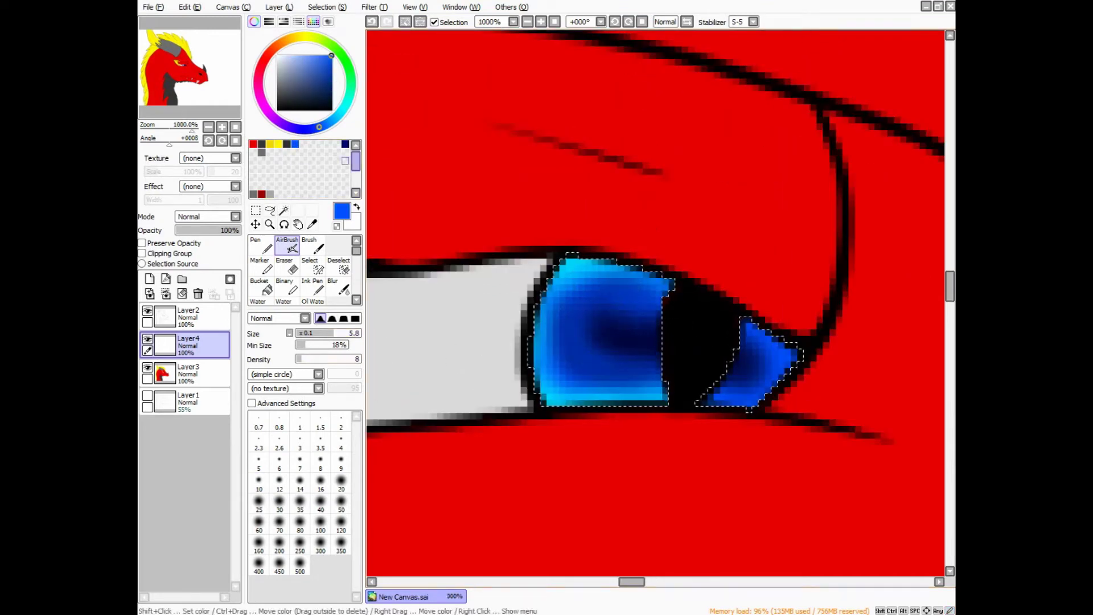
pyautogui.keyDown('alt'); pyautogui.click(638, 294); pyautogui.keyUp('alt')
pyautogui.press('b')
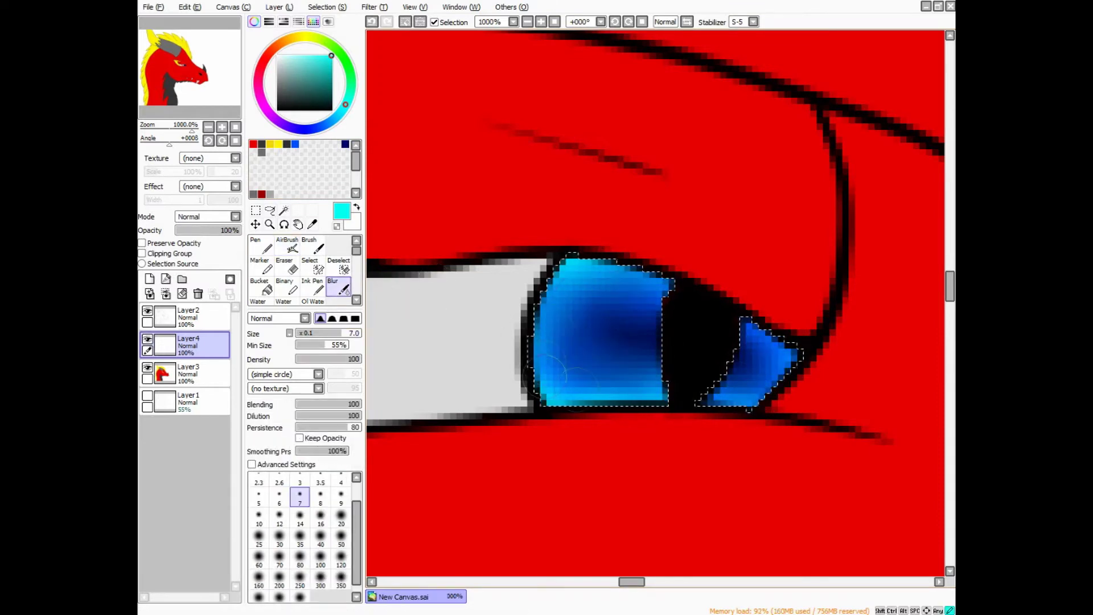
# On a new linework layer, draw short cyan streaks across both parts of the iris with the Curve tool at size 1
pyautogui.scroll(-7, 548, 344)
pyautogui.scroll(5, 655, 353)
pyautogui.click(165, 278)
pyautogui.click(261, 288)
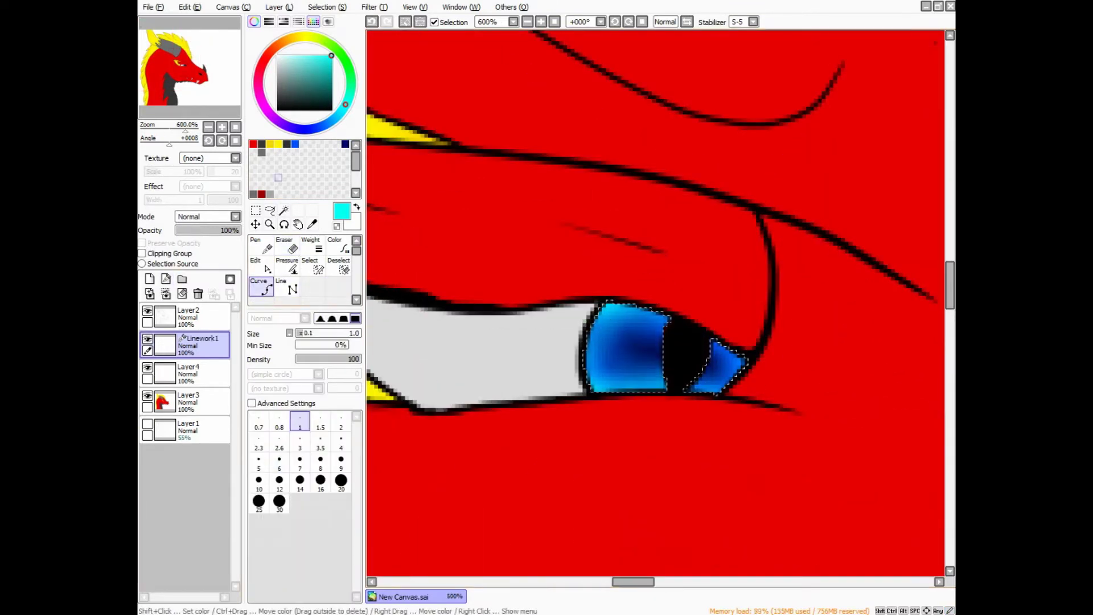
pyautogui.scroll(2, 678, 344)
pyautogui.hotkey('ctrl', 'z')
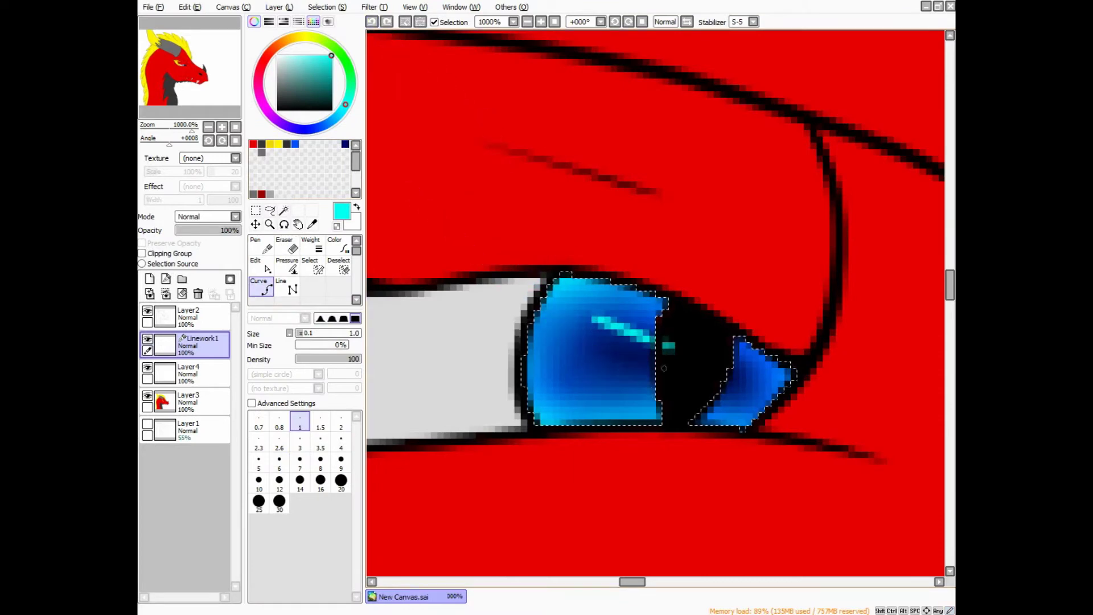
pyautogui.keyDown('alt'); pyautogui.click(758, 374); pyautogui.keyUp('alt')
# Recolour the iris streaks on the linework layer to a softer light blue with the Color tool
pyautogui.click(338, 246)
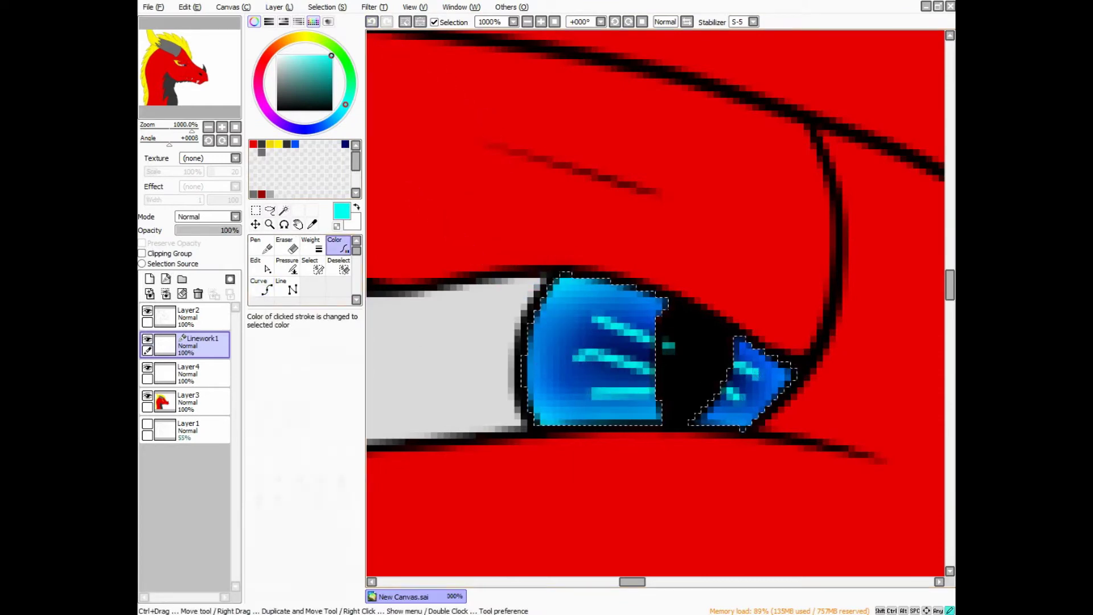
pyautogui.press('ctrl')
pyautogui.scroll(-1, 660, 301)
pyautogui.hotkey('ctrl', 'e')
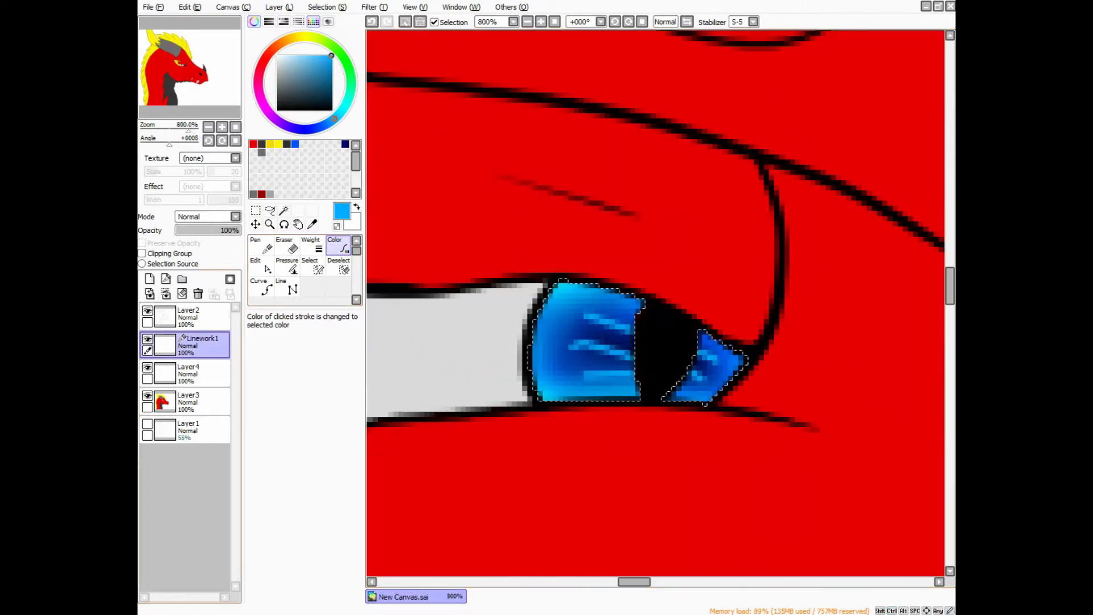
pyautogui.press('e')
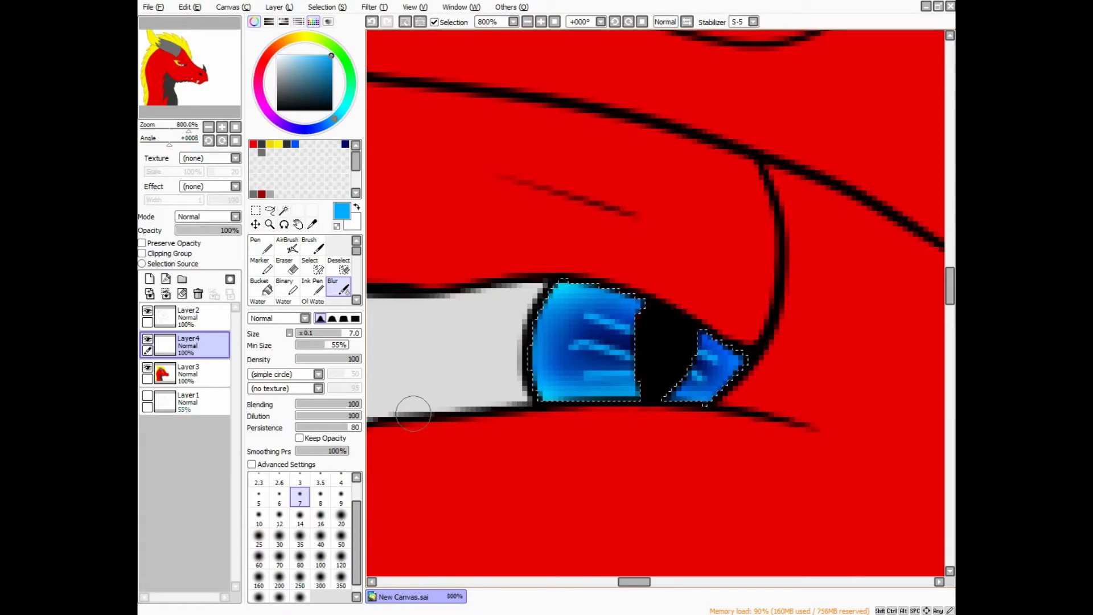
pyautogui.scroll(3, 609, 314)
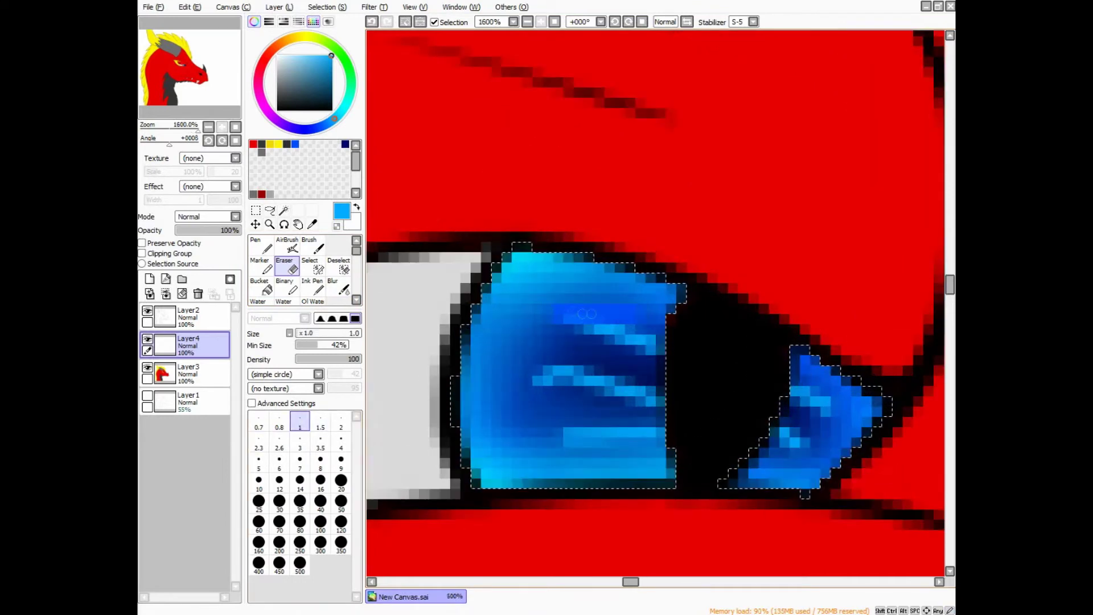
# Merge the iris streaks into a new normal layer above Layer4 and soften them with the Blur tool
pyautogui.click(149, 279)
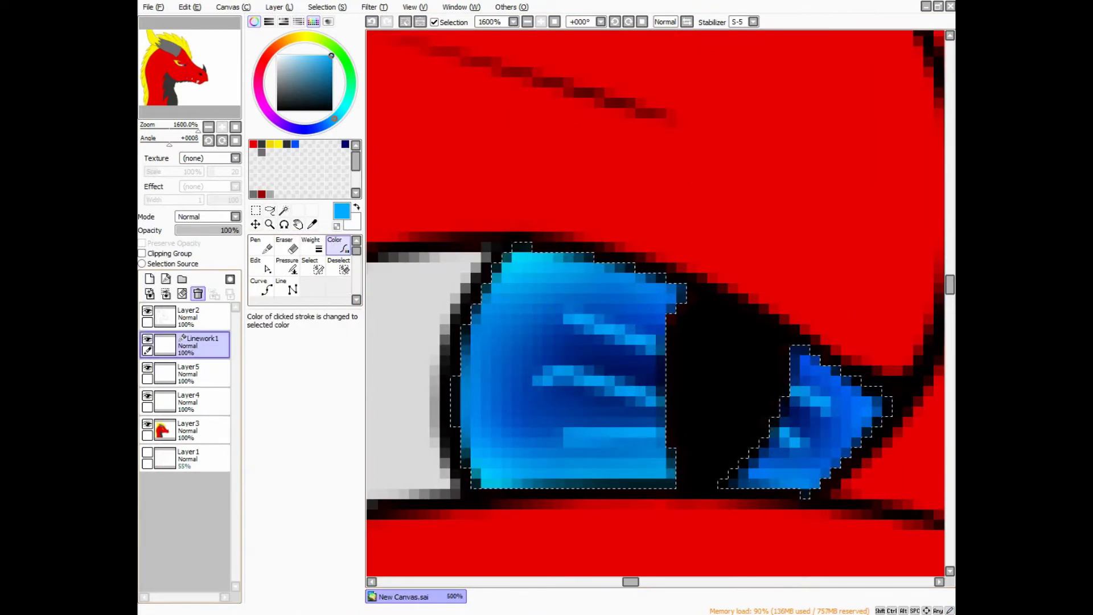
pyautogui.click(341, 288)
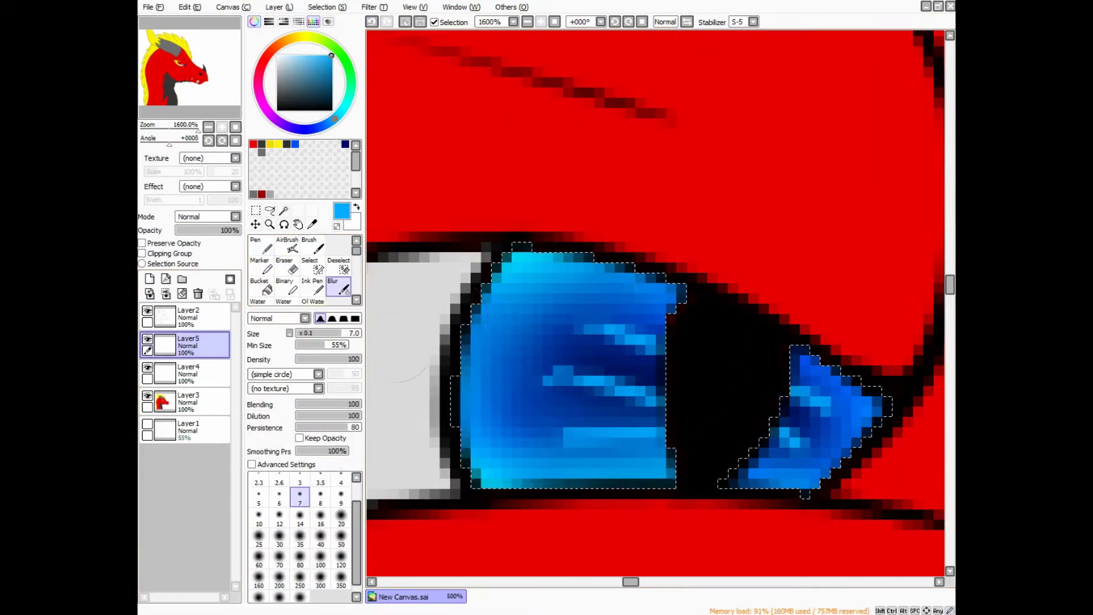
pyautogui.moveTo(461, 398)
pyautogui.mouseDown()
pyautogui.moveTo(586, 364)
pyautogui.moveTo(609, 392)
pyautogui.moveTo(586, 347)
pyautogui.moveTo(626, 418)
pyautogui.mouseUp()
pyautogui.scroll(-8, 731, 464)
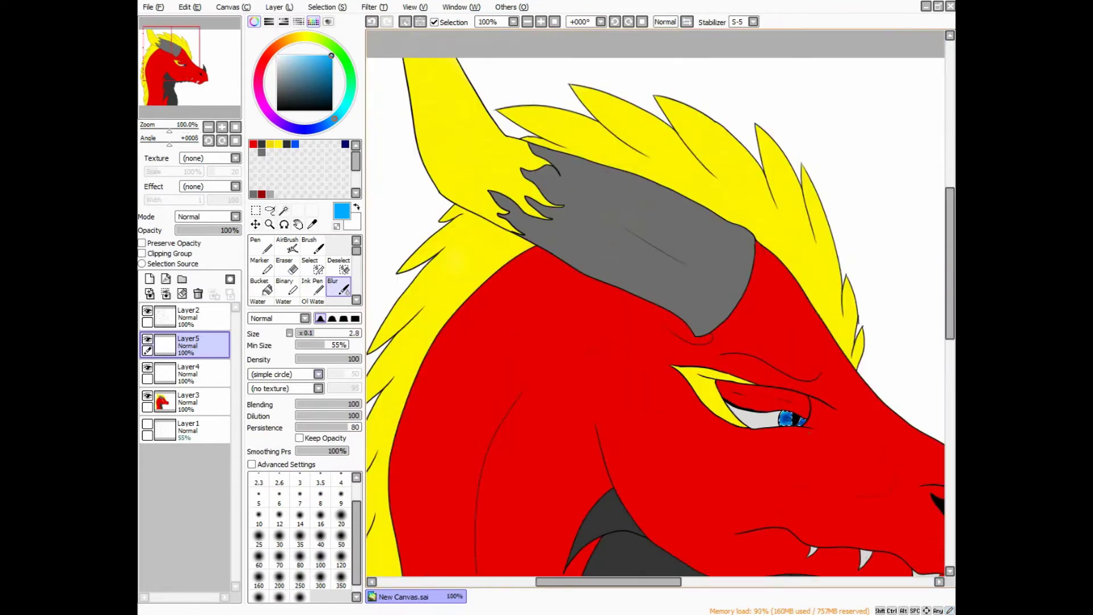
pyautogui.scroll(8, 625, 288)
# On Layer4, airbrush cyan along the upper edge of both iris parts at density 60 and blur it into the blue
pyautogui.click(188, 372)
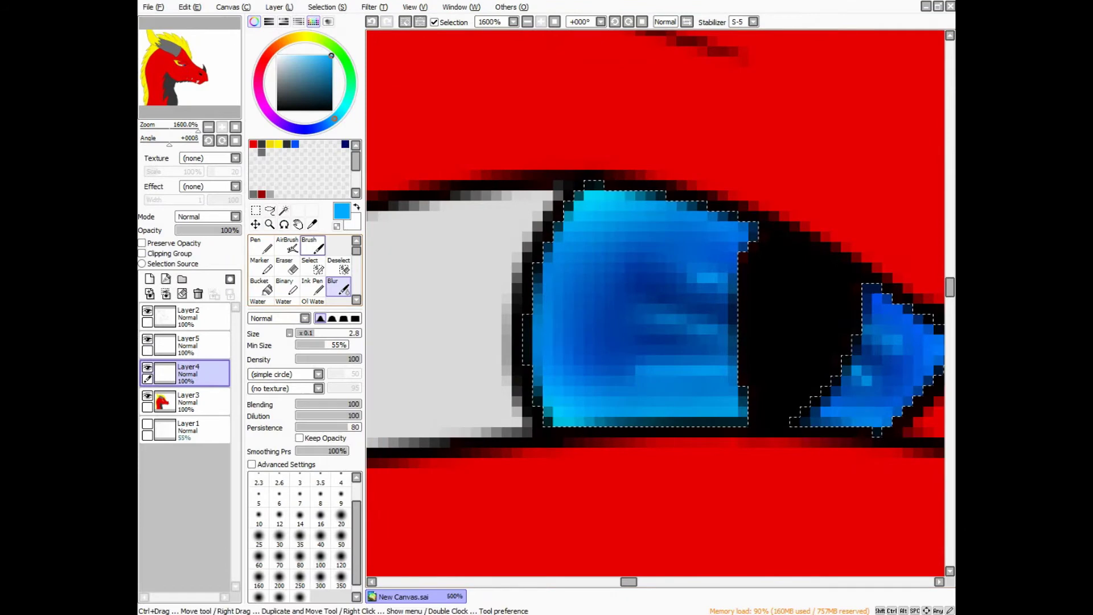
pyautogui.click(287, 246)
pyautogui.click(334, 359)
pyautogui.moveTo(620, 216)
pyautogui.mouseDown()
pyautogui.moveTo(740, 227)
pyautogui.moveTo(734, 216)
pyautogui.moveTo(752, 245)
pyautogui.mouseUp()
pyautogui.click(347, 102)
pyautogui.scroll(-2, 879, 270)
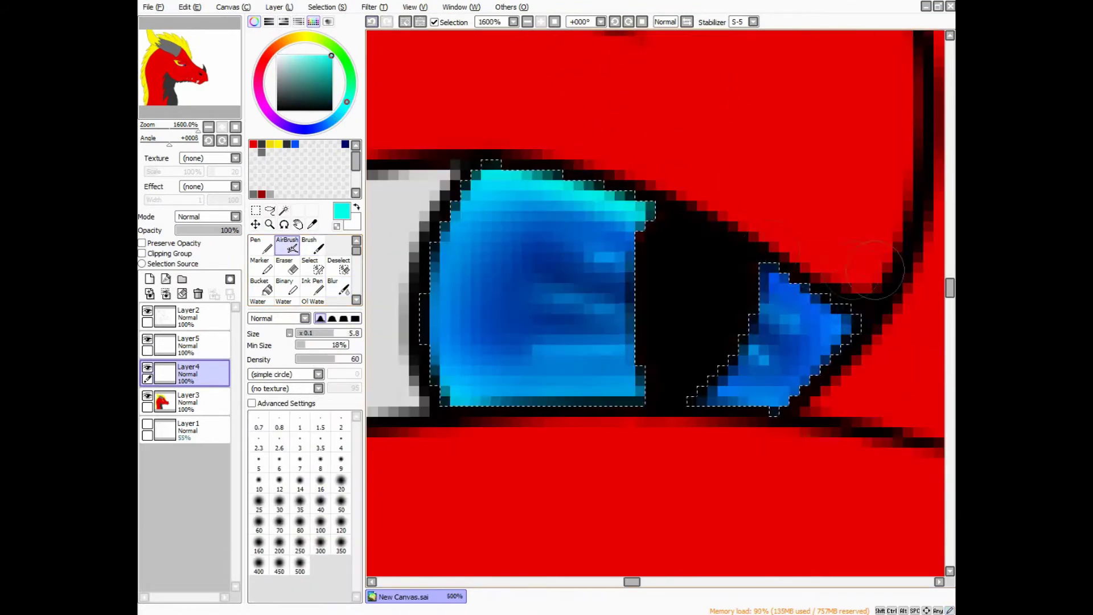
pyautogui.press('b')
pyautogui.scroll(-2, 570, 241)
pyautogui.scroll(2, 571, 241)
pyautogui.scroll(-4, 570, 241)
# Merge Layer5 down into Layer4 and add a new empty layer above Layer2
pyautogui.click(188, 344)
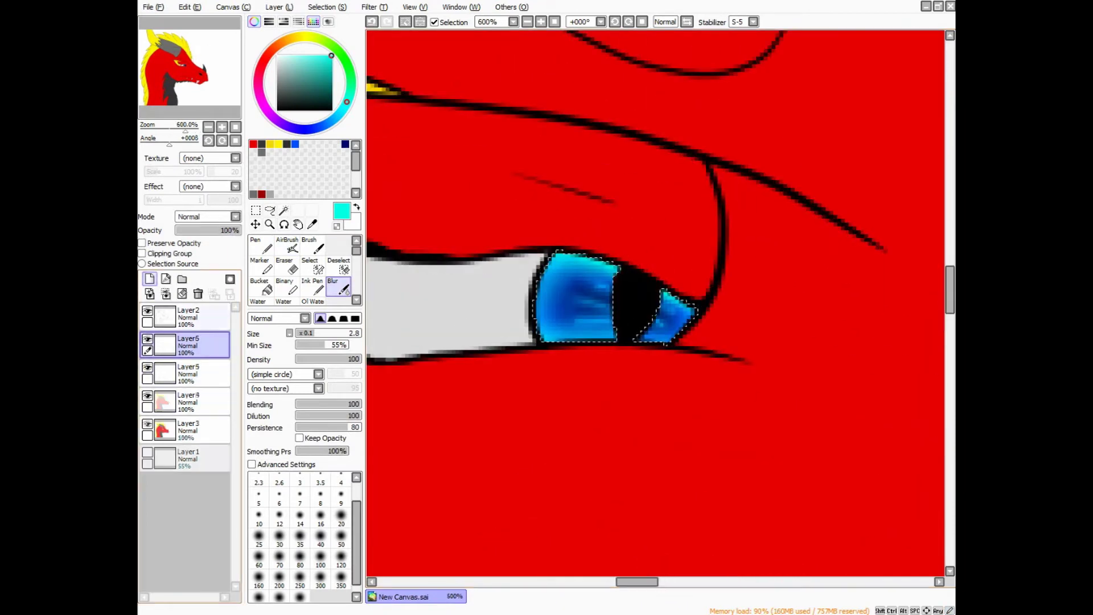
pyautogui.click(198, 293)
pyautogui.click(149, 279)
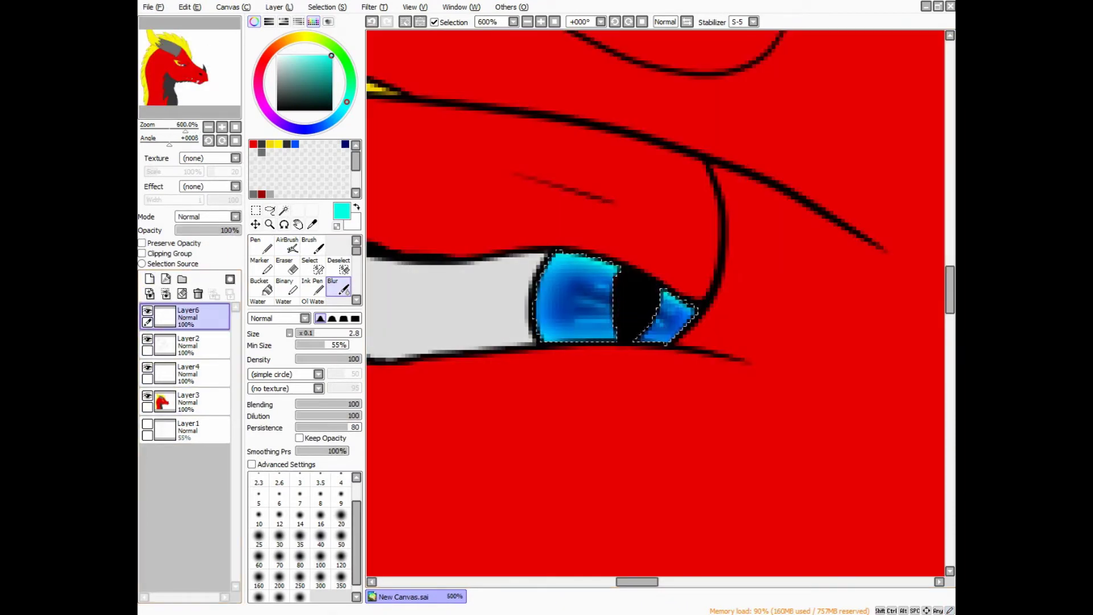
# Clear the iris selection, airbrush a white highlight across the iris and pupil on Layer6, and soften it with the Blur tool
pyautogui.press('a')
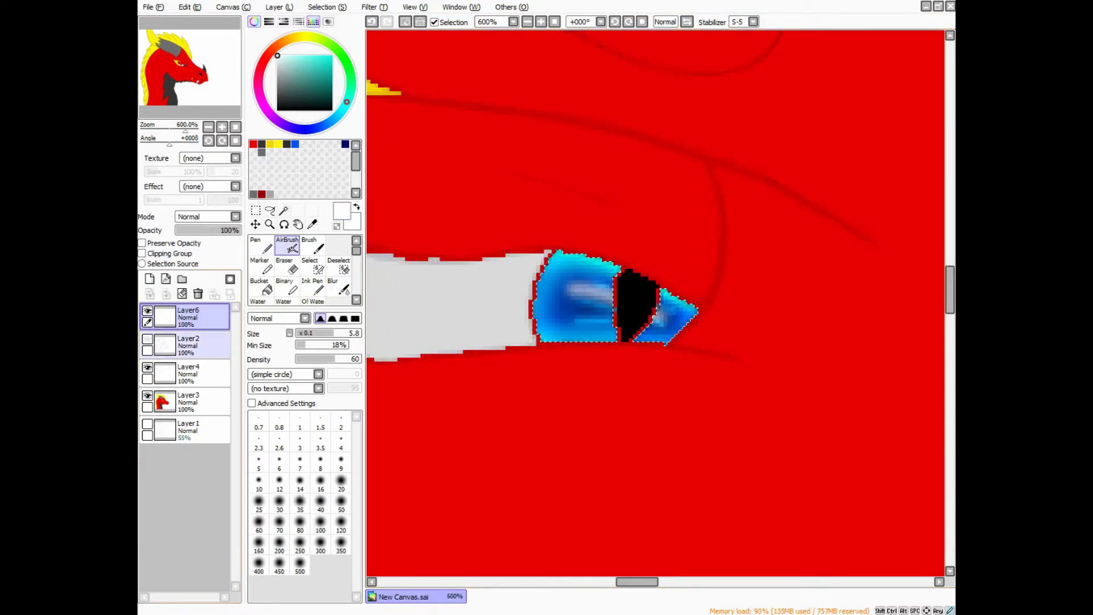
pyautogui.hotkey('ctrl', 'd')
pyautogui.scroll(2, 656, 304)
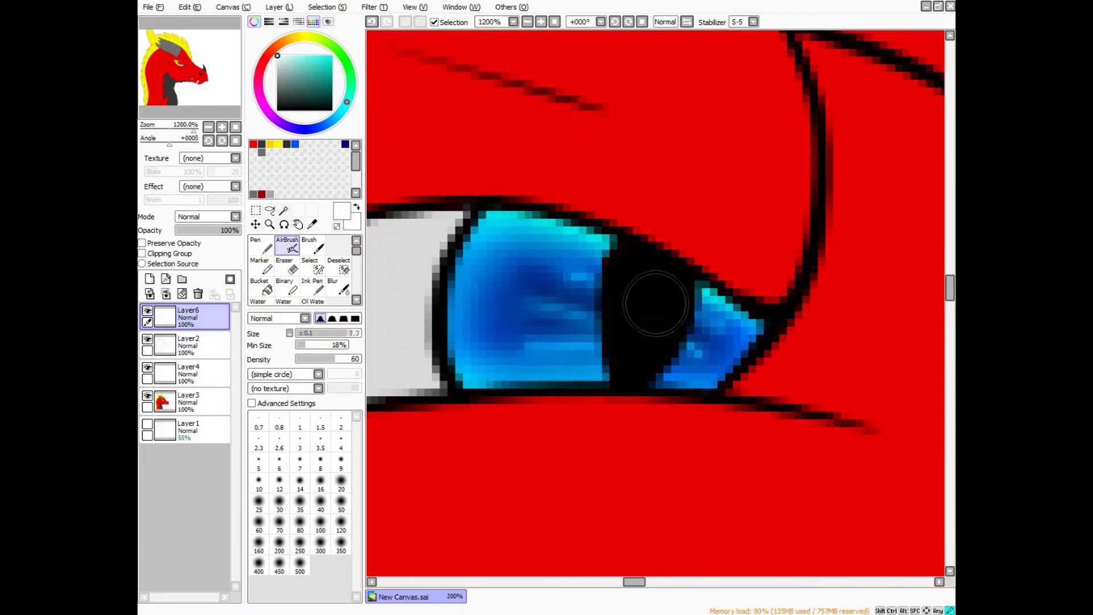
pyautogui.scroll(-8, 617, 297)
pyautogui.scroll(5, 627, 366)
pyautogui.press('ctrl')
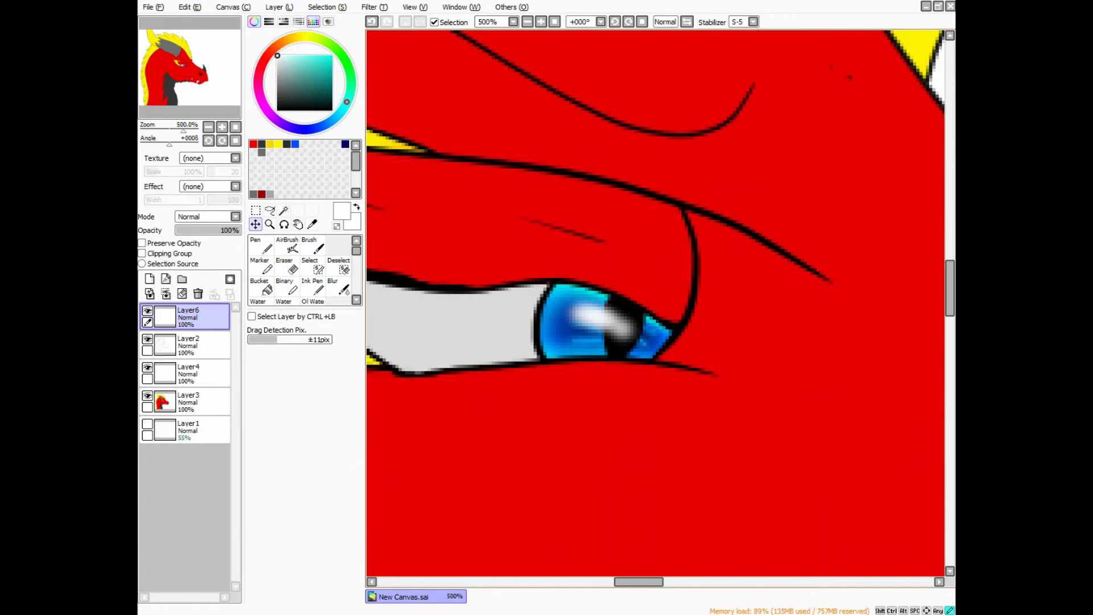
pyautogui.scroll(2, 673, 341)
pyautogui.scroll(-6, 569, 310)
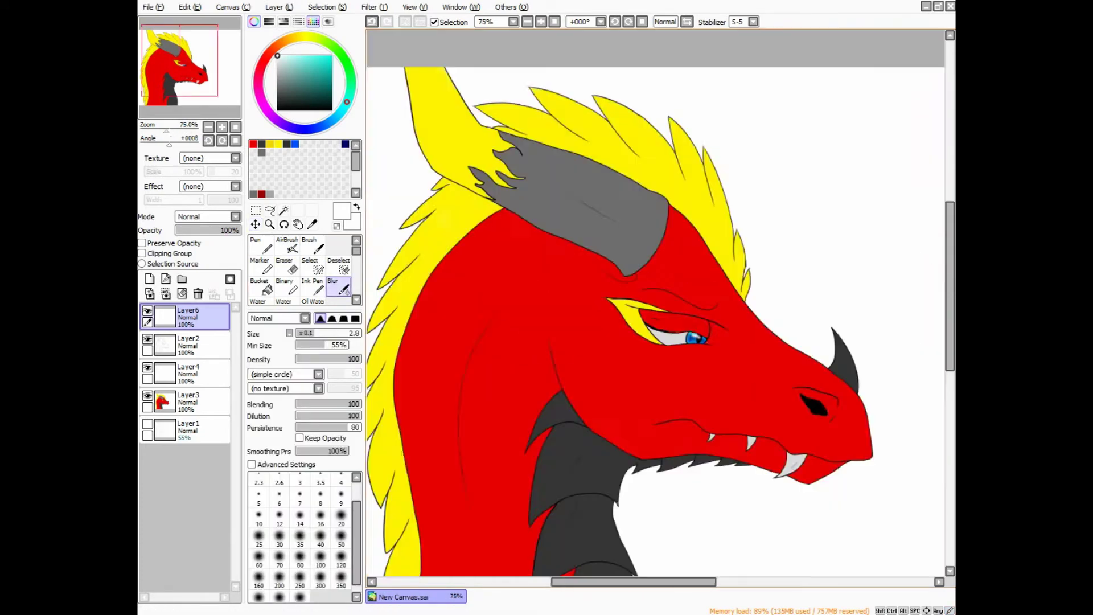
# Select the upper eyelid area with the Magic Wand, using the line art on Layer2
pyautogui.scroll(3, 569, 310)
pyautogui.click(188, 343)
pyautogui.click(284, 210)
pyautogui.click(597, 284)
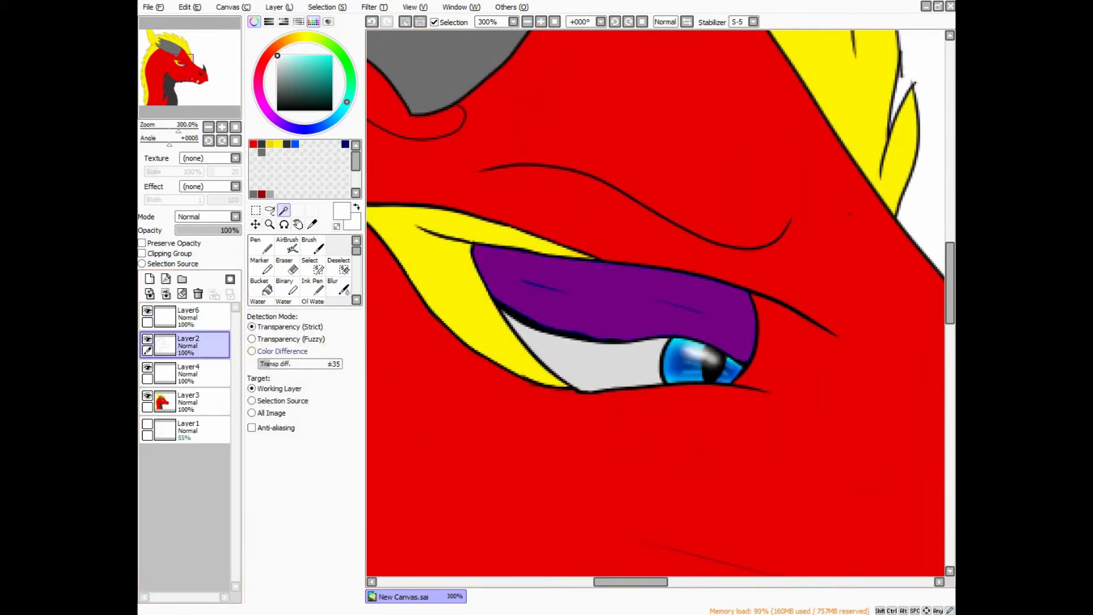
# On Layer4, shade the eyelid's lower edge and both ends black with the AirBrush at size 19, raising the density to 28
pyautogui.click(187, 372)
pyautogui.click(286, 245)
pyautogui.click(290, 333)
pyautogui.click(308, 358)
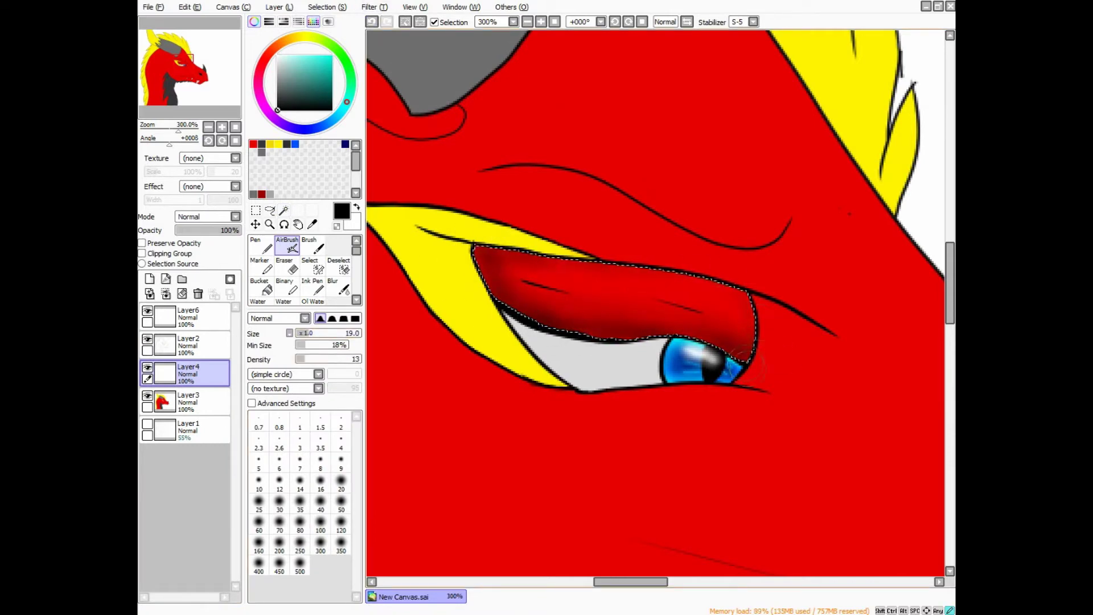
pyautogui.moveTo(495, 305); pyautogui.dragTo(759, 359)
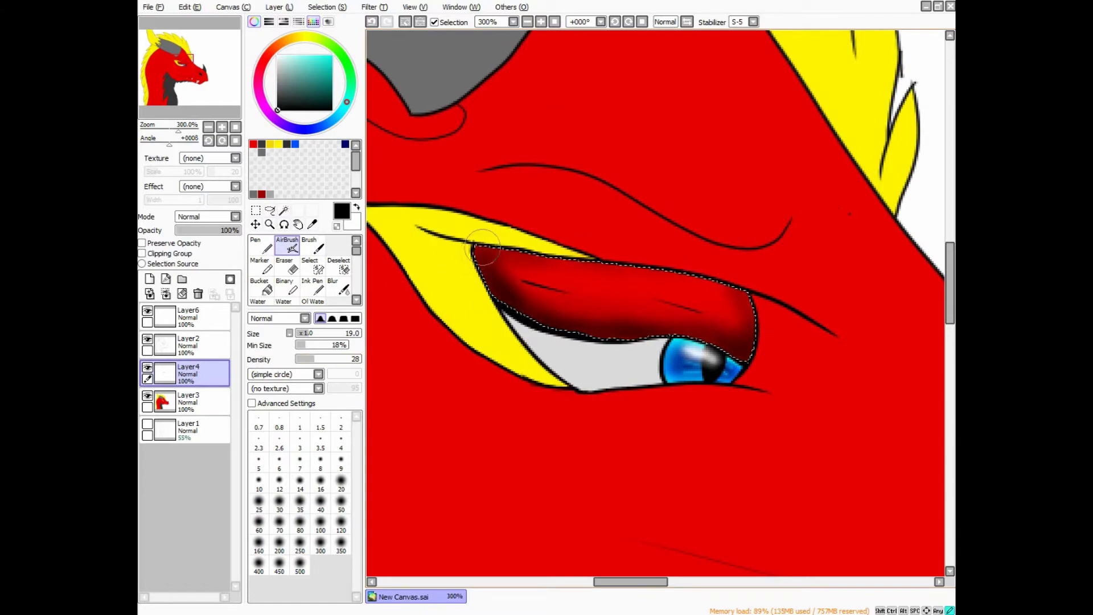
# Blur the black eyelid shading at size 10 and deepen its rear corner with the AirBrush at size 9
pyautogui.scroll(3, 654, 303)
pyautogui.click(338, 286)
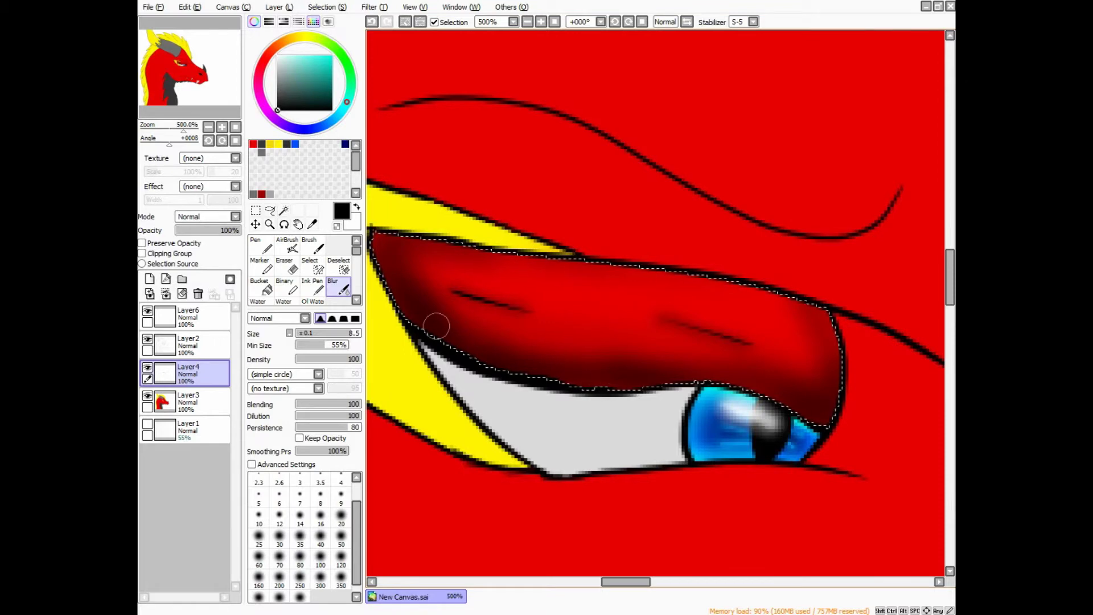
pyautogui.click(258, 517)
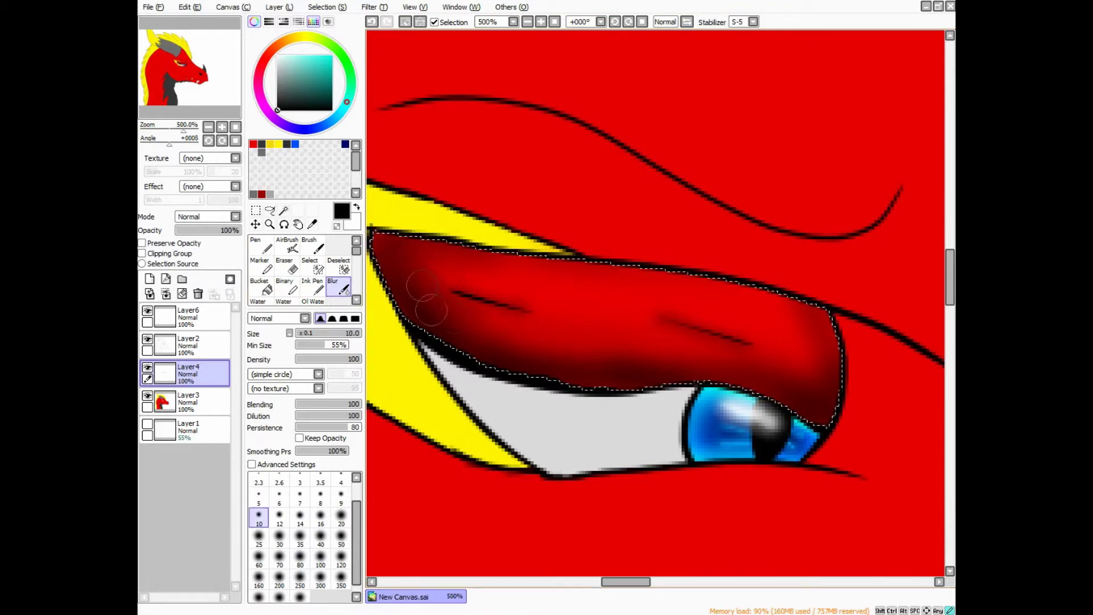
pyautogui.moveTo(787, 374); pyautogui.dragTo(819, 330)
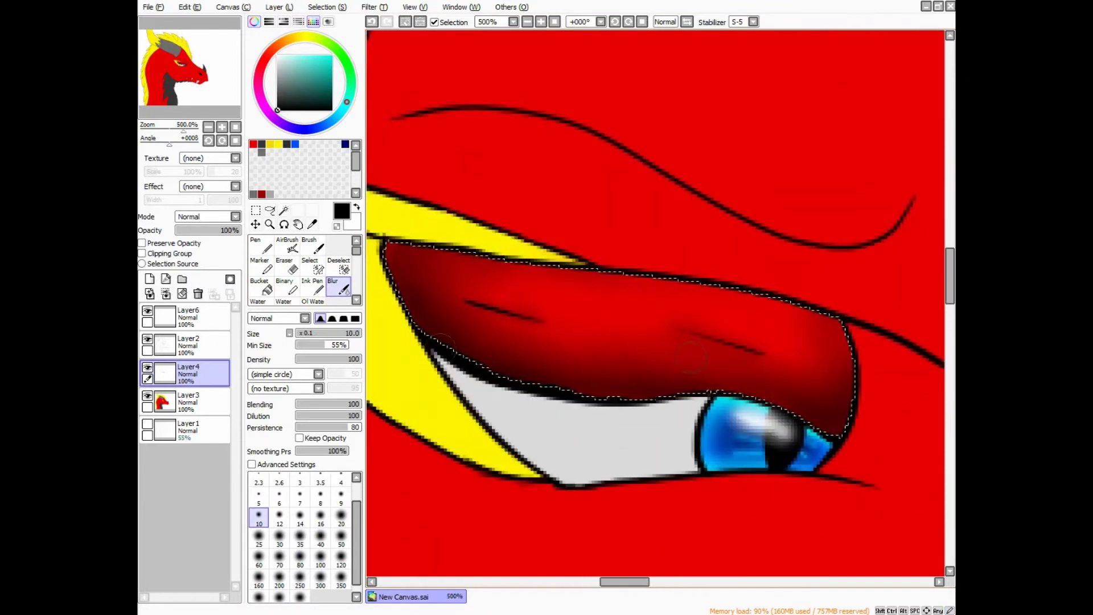
pyautogui.click(288, 246)
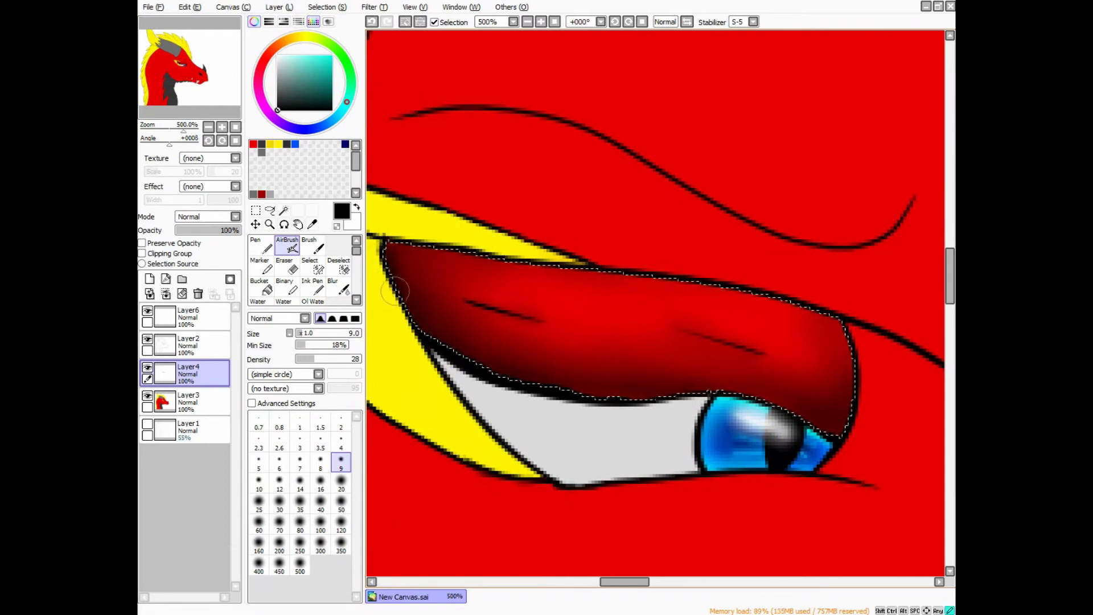
pyautogui.scroll(-3, 627, 390)
pyautogui.scroll(2, 627, 390)
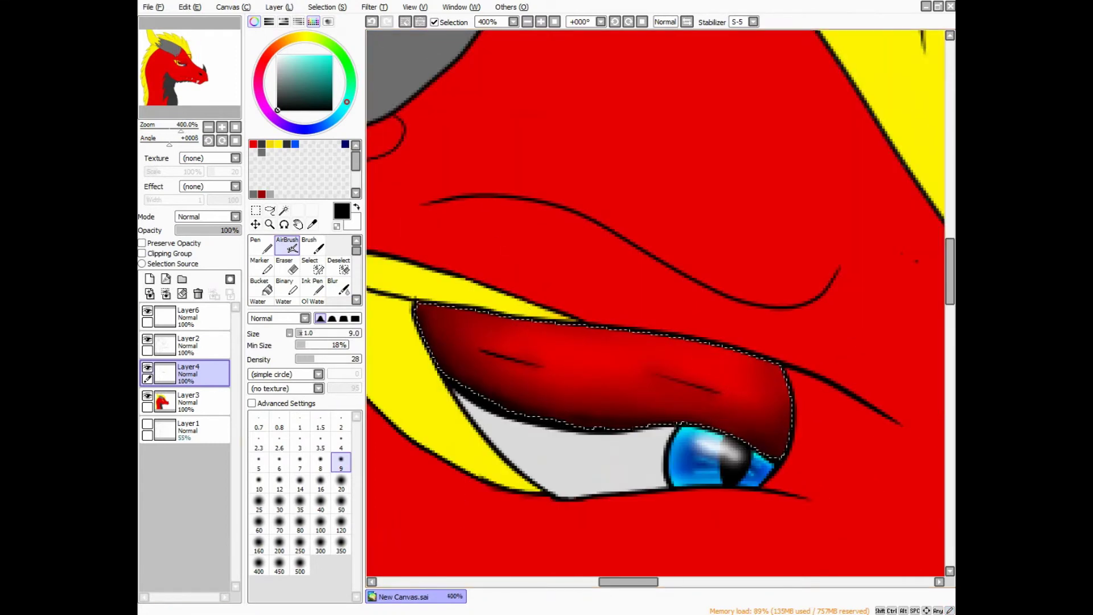
# On a new layer above Layer4, airbrush white highlights along the upper part of the selected eyelid
pyautogui.click(149, 278)
pyautogui.click(264, 59)
pyautogui.click(314, 55)
pyautogui.moveTo(500, 342)
pyautogui.mouseDown()
pyautogui.moveTo(648, 327)
pyautogui.moveTo(632, 364)
pyautogui.moveTo(729, 358)
pyautogui.mouseUp()
pyautogui.moveTo(535, 338); pyautogui.dragTo(689, 344)
pyautogui.scroll(2, 674, 358)
pyautogui.moveTo(757, 322); pyautogui.dragTo(619, 290)
pyautogui.scroll(-2, 619, 291)
pyautogui.moveTo(473, 290); pyautogui.dragTo(678, 310)
pyautogui.moveTo(518, 319); pyautogui.dragTo(757, 355)
# Soften the white eyelid highlights on Layer7 with the Blur tool at size 6.8
pyautogui.click(339, 287)
pyautogui.scroll(1, 639, 326)
pyautogui.press('[')
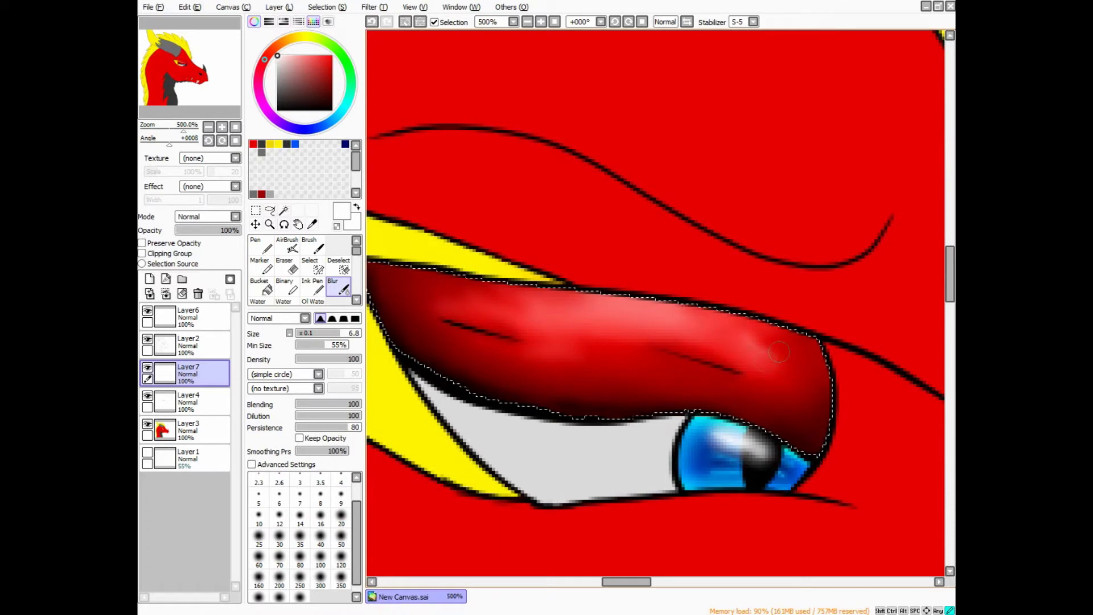
# Airbrush bright red over the eyelid's midtones on Layer7 at size 9 and blend the shading with the Blur tool, including on Layer4
pyautogui.click(287, 246)
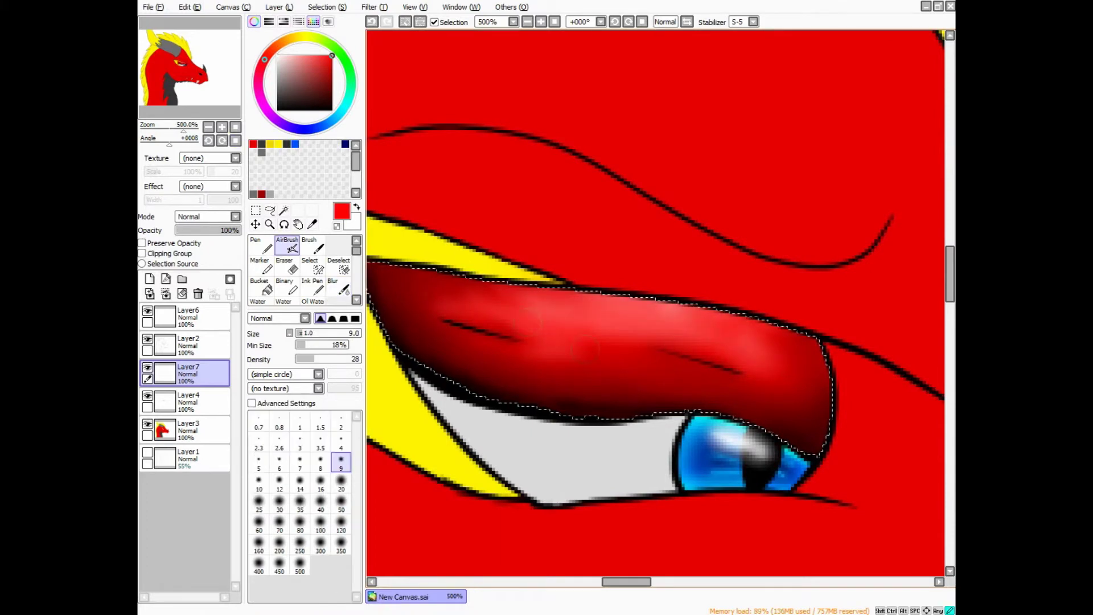
pyautogui.scroll(-2, 513, 353)
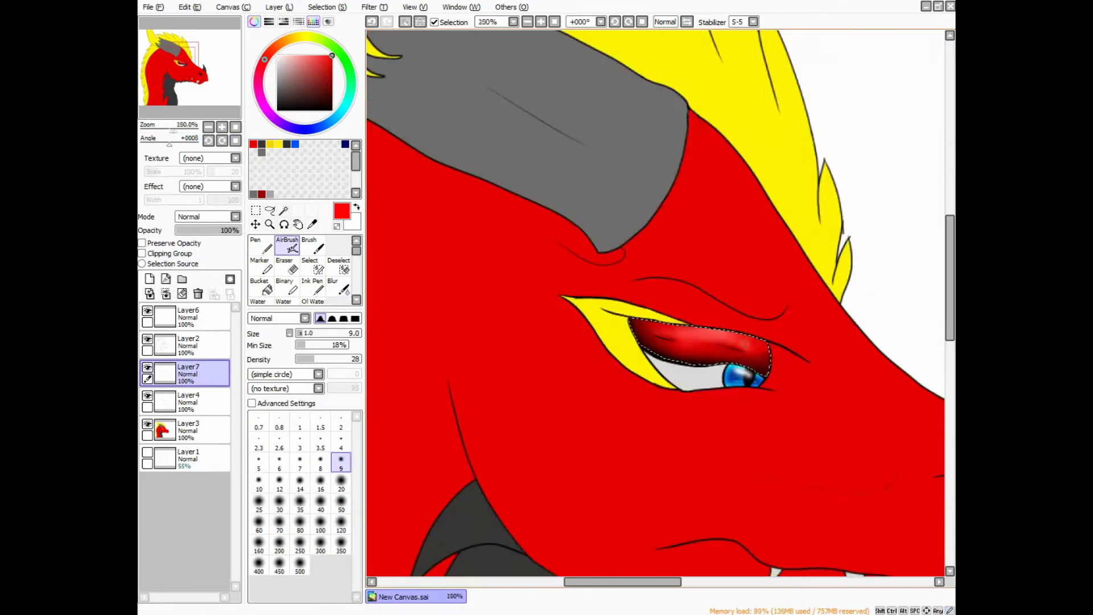
pyautogui.scroll(1, 485, 281)
pyautogui.press('b')
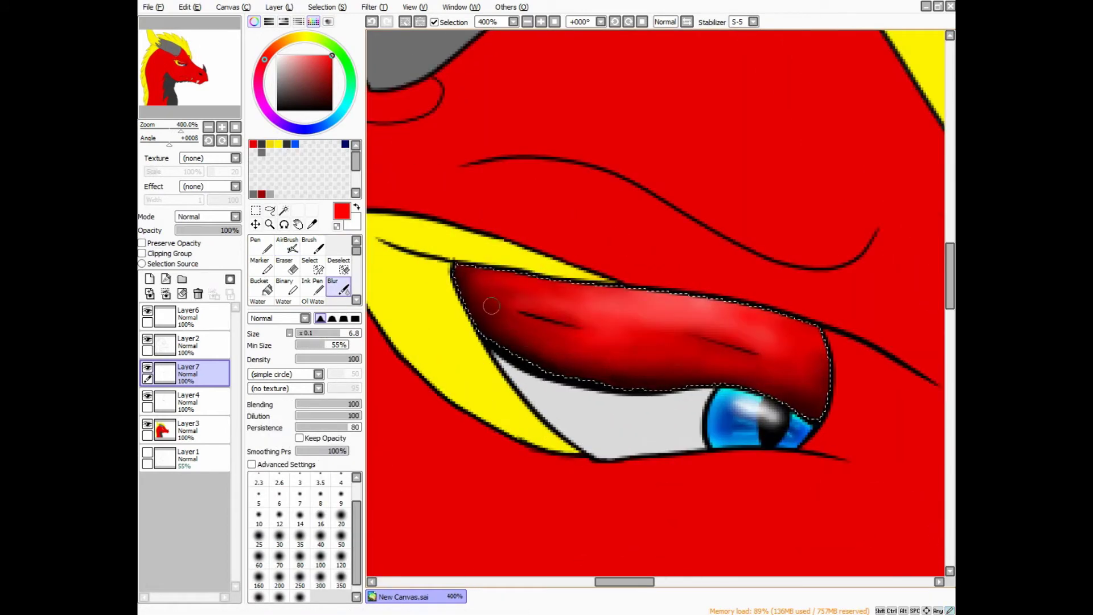
pyautogui.click(188, 401)
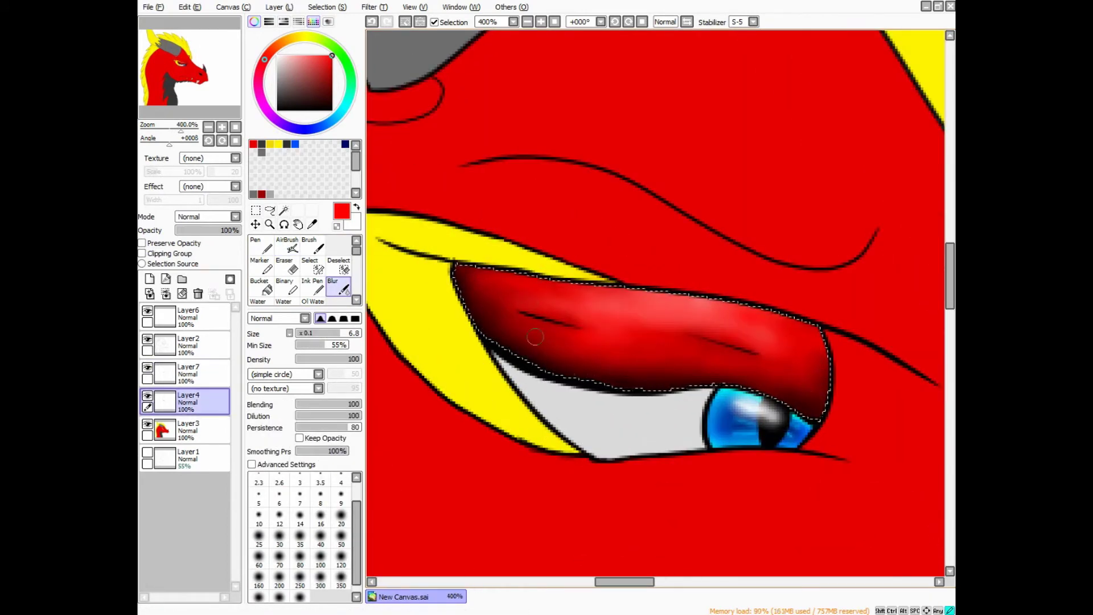
# Select the eye white, airbrush black shading around its edges on Layer4 up to size 17, and soften it with Blur at size 6.8
pyautogui.hotkey('ctrl', 'd')
pyautogui.scroll(-1, 655, 301)
pyautogui.scroll(1, 654, 302)
pyautogui.click(187, 345)
pyautogui.press('w')
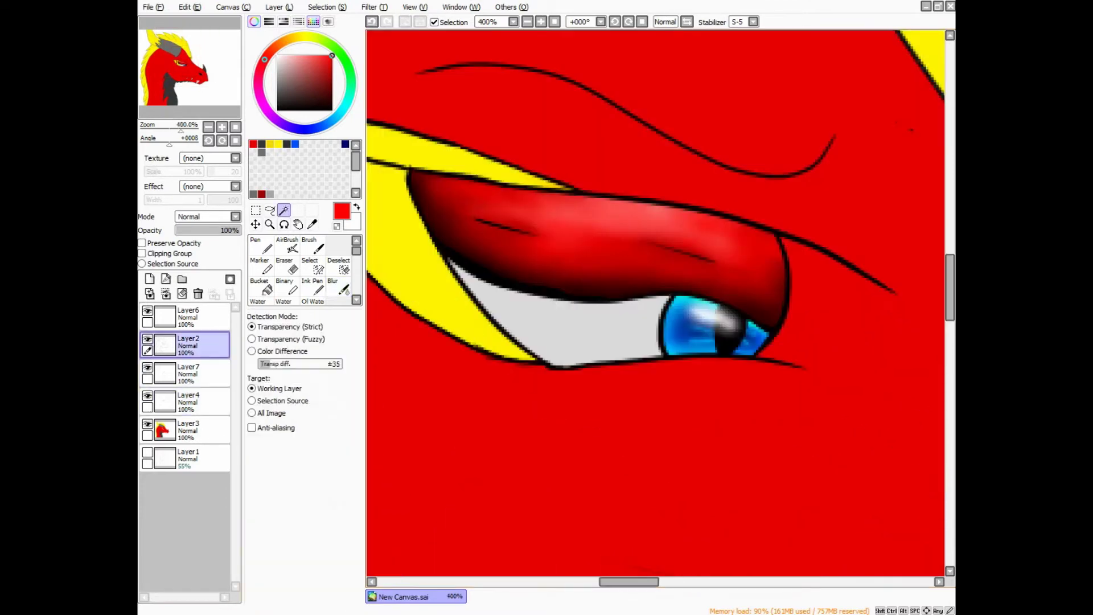
pyautogui.click(188, 402)
pyautogui.press('a')
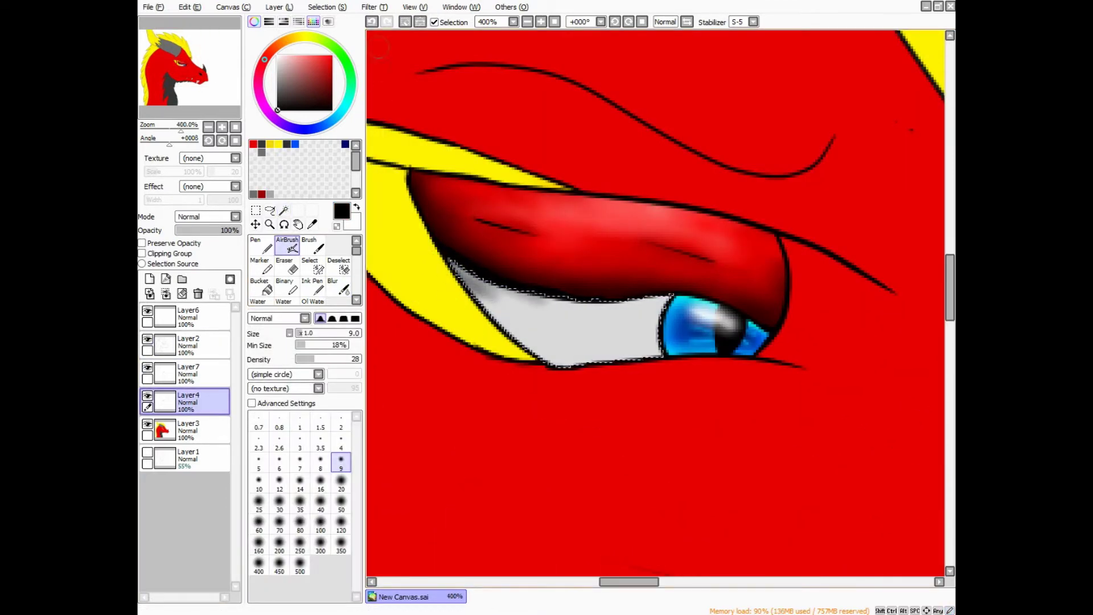
pyautogui.moveTo(394, 72); pyautogui.dragTo(402, 72)
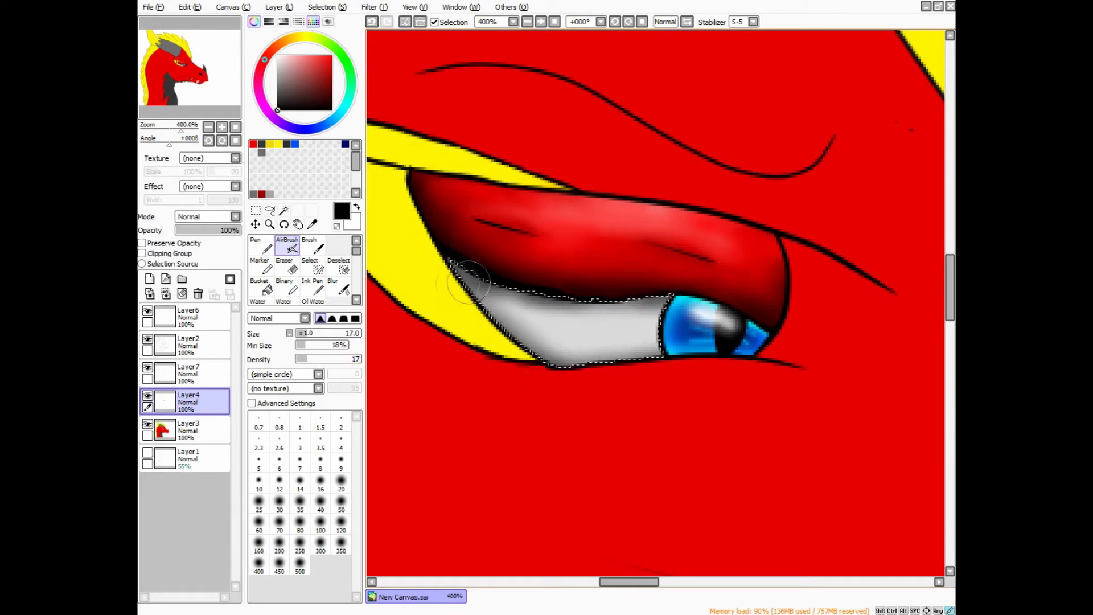
pyautogui.press('b')
pyautogui.scroll(1, 616, 311)
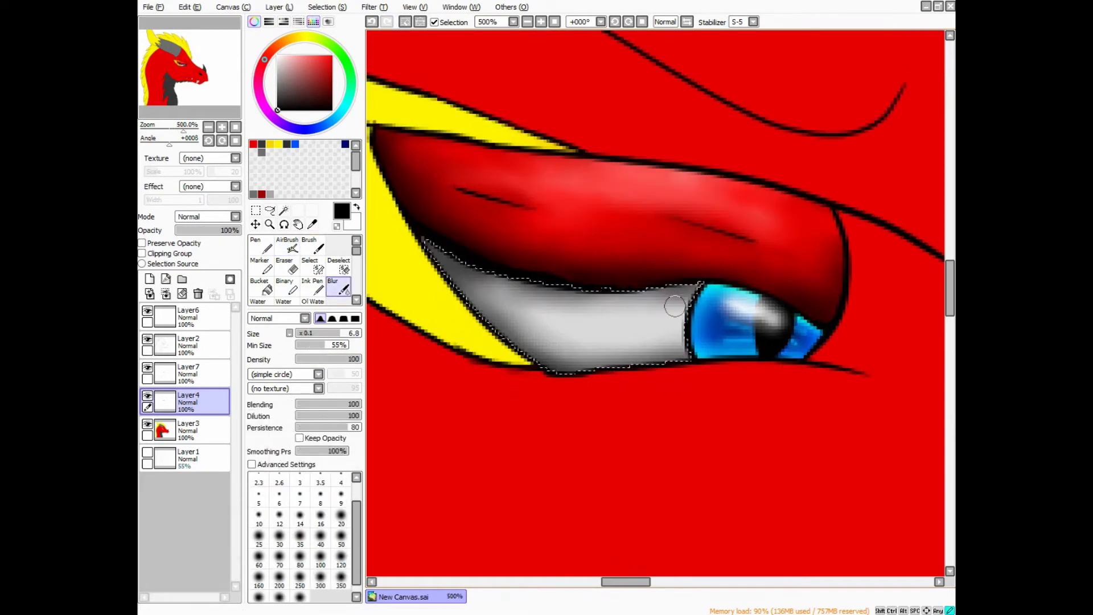
# Airbrush white highlights over the centre of the eye white on Layer7 at size 8 and blend them with the Blur tool
pyautogui.press('a')
pyautogui.scroll(-1, 453, 283)
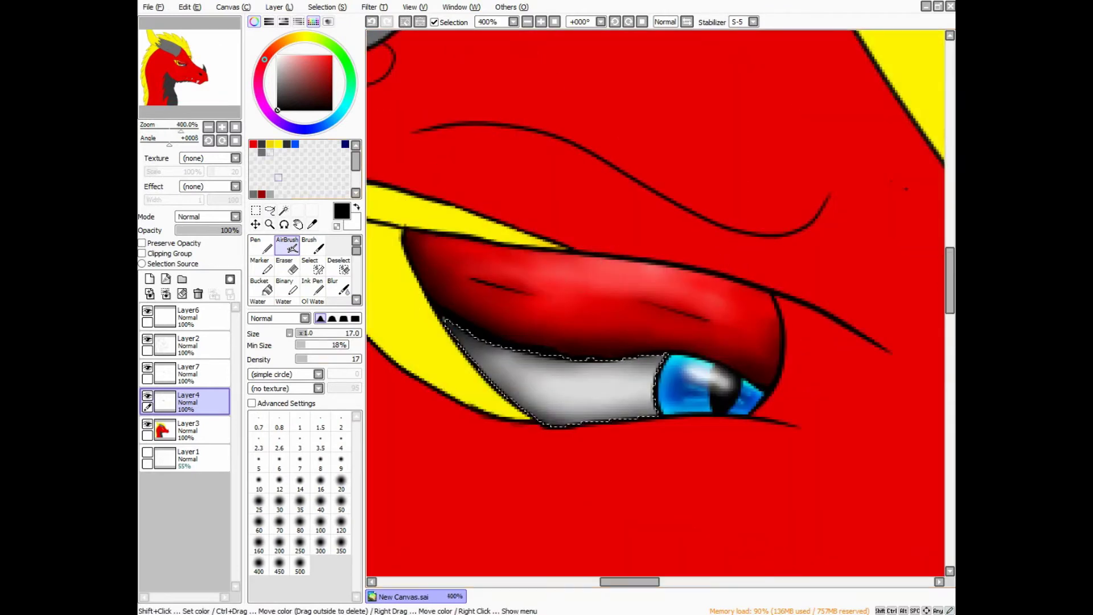
pyautogui.press('x')
pyautogui.click(188, 373)
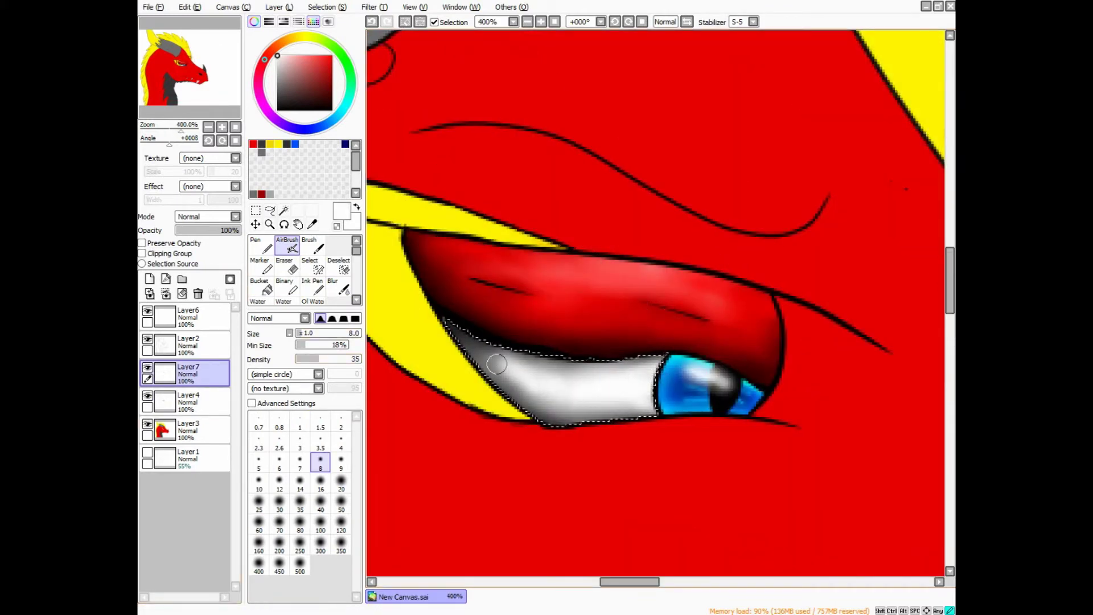
pyautogui.press('b')
pyautogui.scroll(1, 514, 373)
pyautogui.click(187, 402)
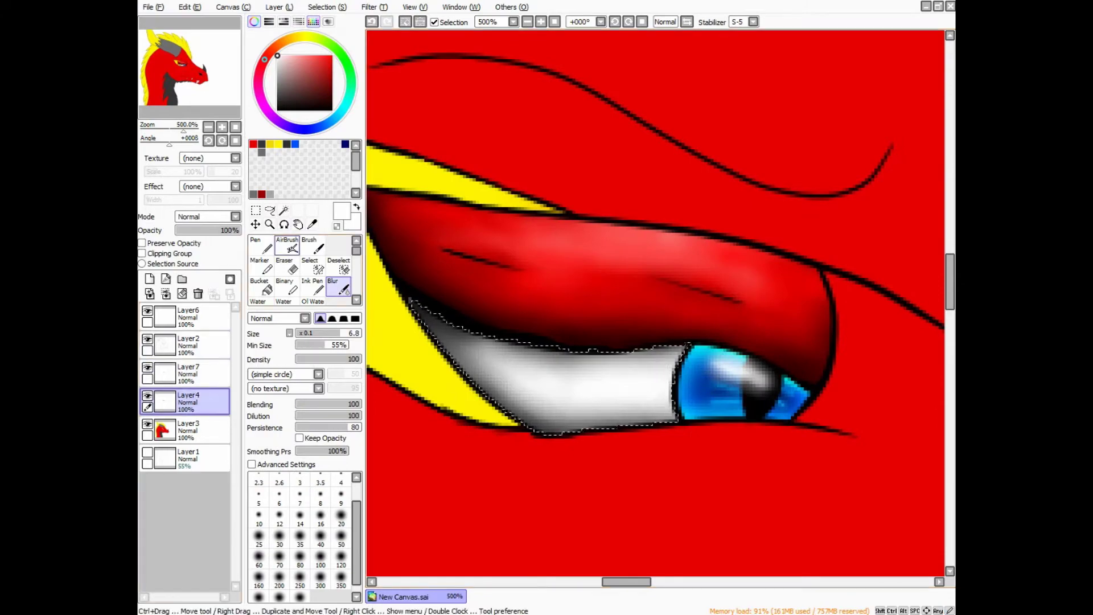
# Clear the eye-white selection and touch up its dark rear corner on Layer4 with the black AirBrush at size 1
pyautogui.press('a')
pyautogui.press('x')
pyautogui.scroll(-4, 601, 339)
pyautogui.scroll(6, 574, 341)
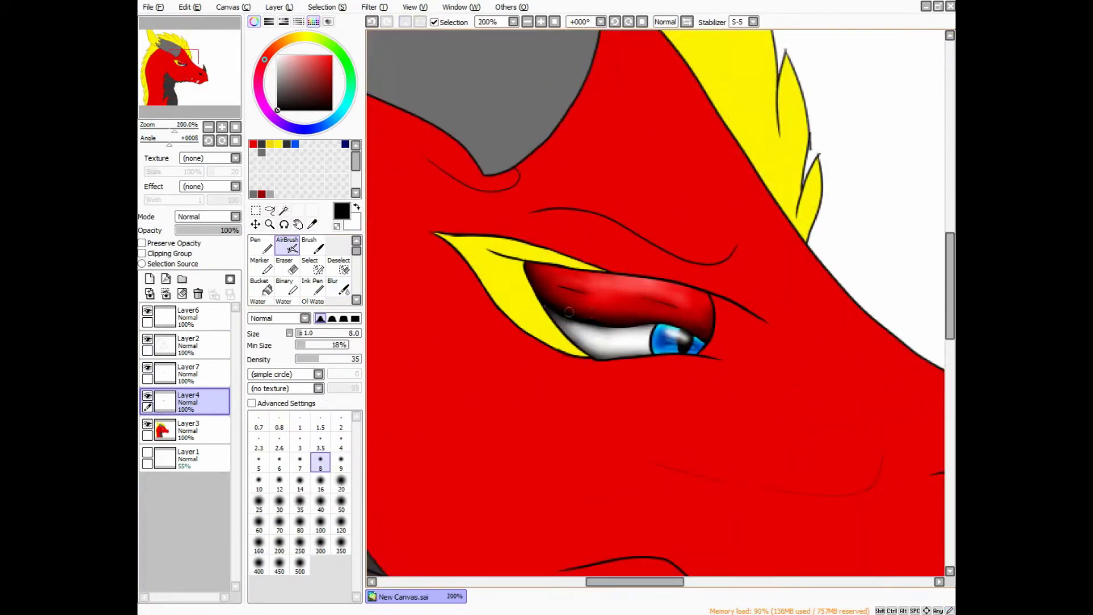
pyautogui.press('[')
pyautogui.press('[')
pyautogui.press('[')
pyautogui.press('[')
pyautogui.press('[')
pyautogui.press('[')
pyautogui.press('[')
pyautogui.press('[')
pyautogui.press('[')
pyautogui.press('[')
pyautogui.press('[')
pyautogui.scroll(-9, 519, 340)
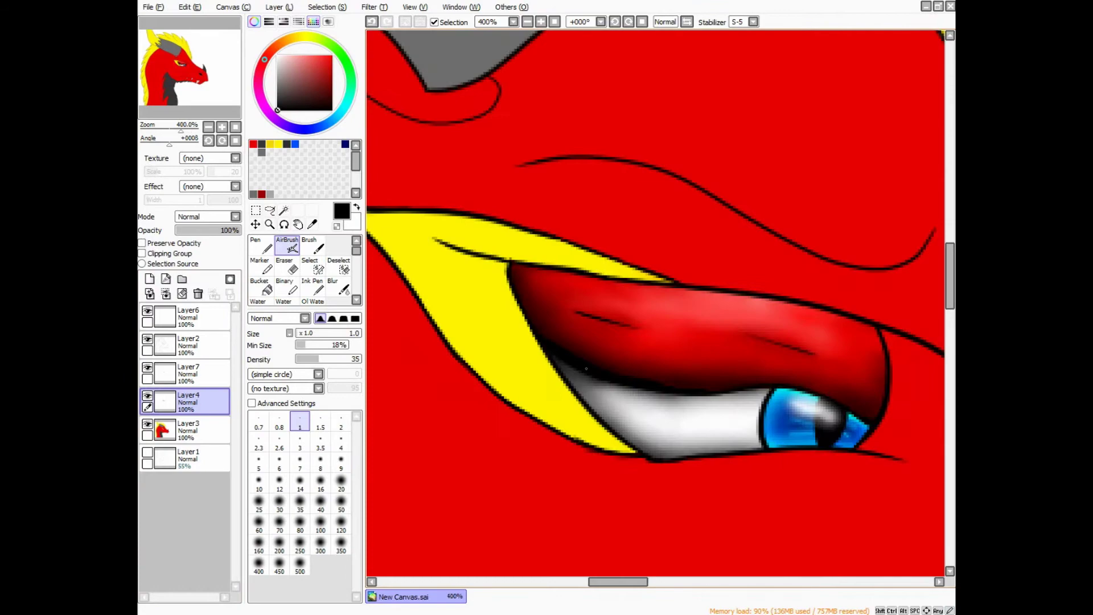
pyautogui.scroll(3, 519, 340)
# Select the yellow eye marking from Layer2's line art and airbrush light black shading beside the eye on Layer4 at size 10
pyautogui.click(188, 345)
pyautogui.scroll(2, 569, 318)
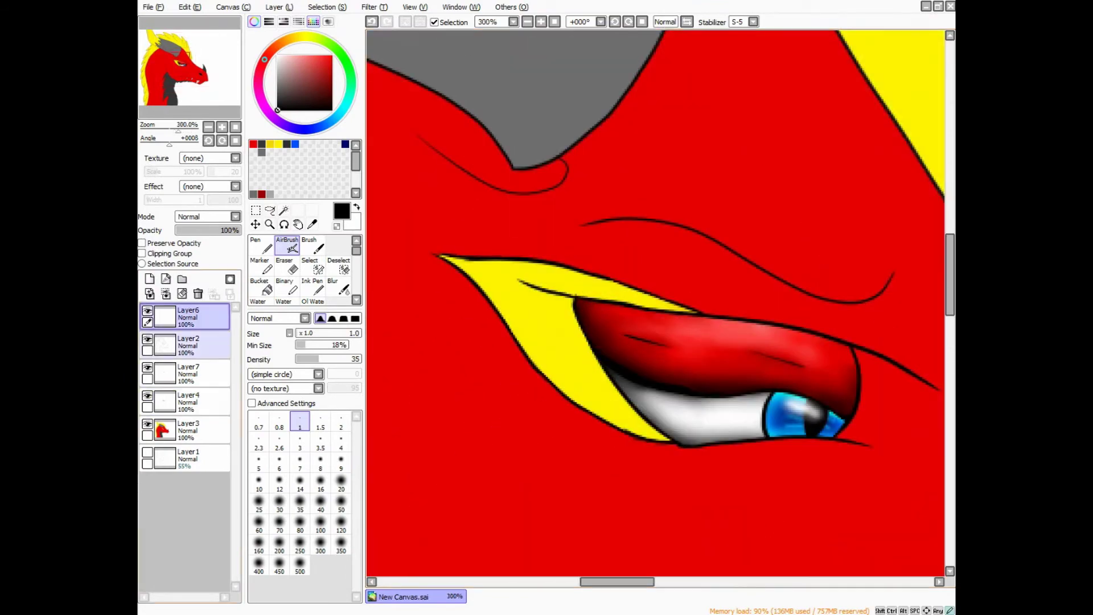
pyautogui.press('w')
pyautogui.scroll(3, 569, 319)
pyautogui.scroll(-2, 655, 301)
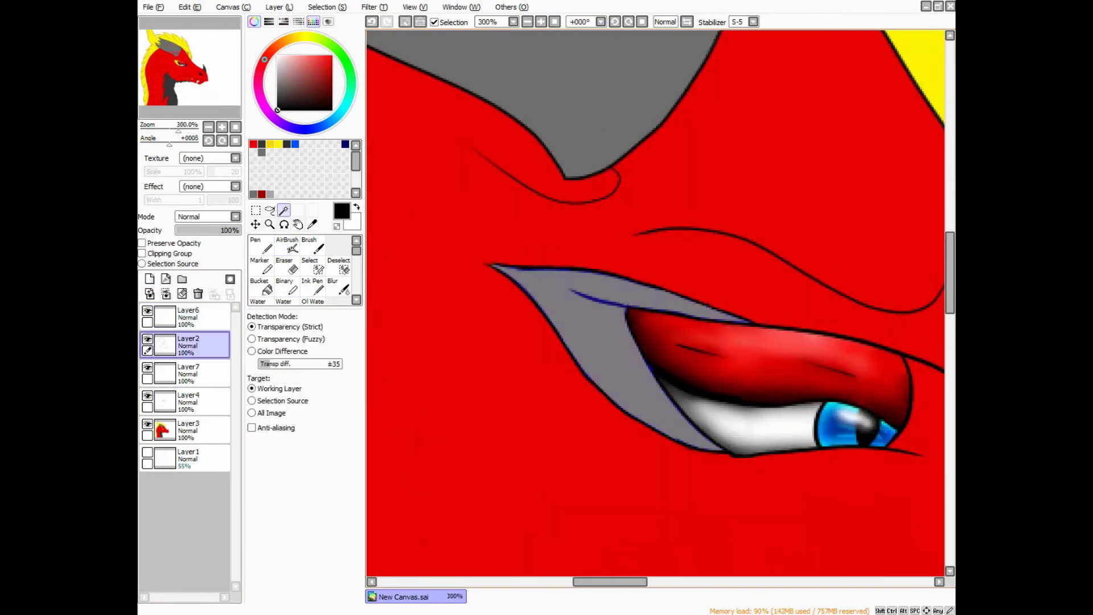
pyautogui.click(187, 401)
pyautogui.click(287, 246)
pyautogui.click(259, 483)
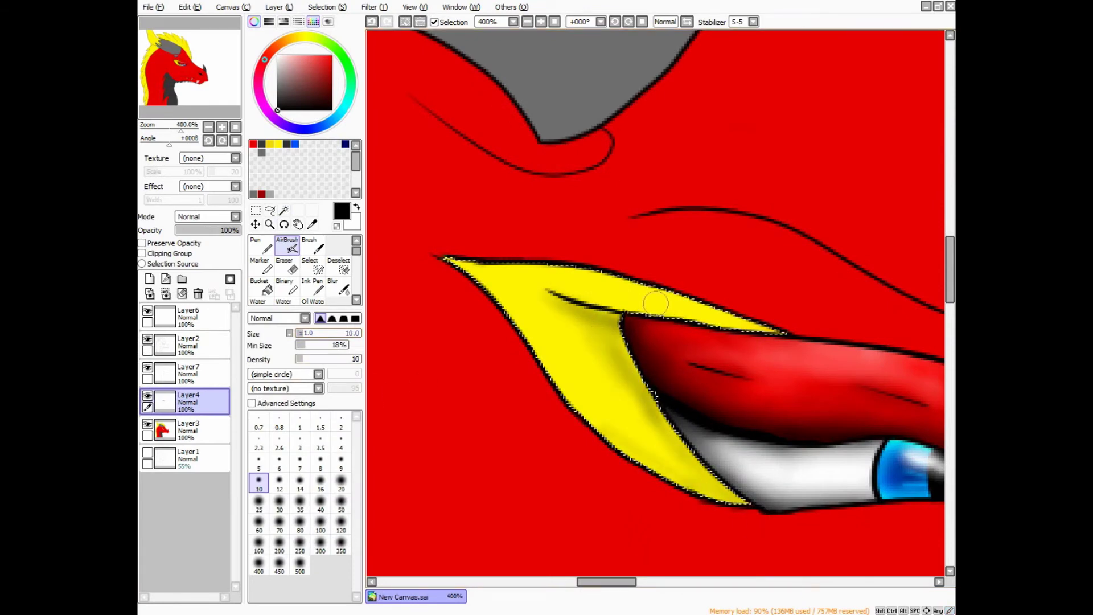
# Deepen the black shading along the inner and outer edges of the yellow eye marking with the AirBrush at density 22
pyautogui.click(289, 333)
pyautogui.click(308, 342)
pyautogui.moveTo(301, 359); pyautogui.dragTo(311, 358)
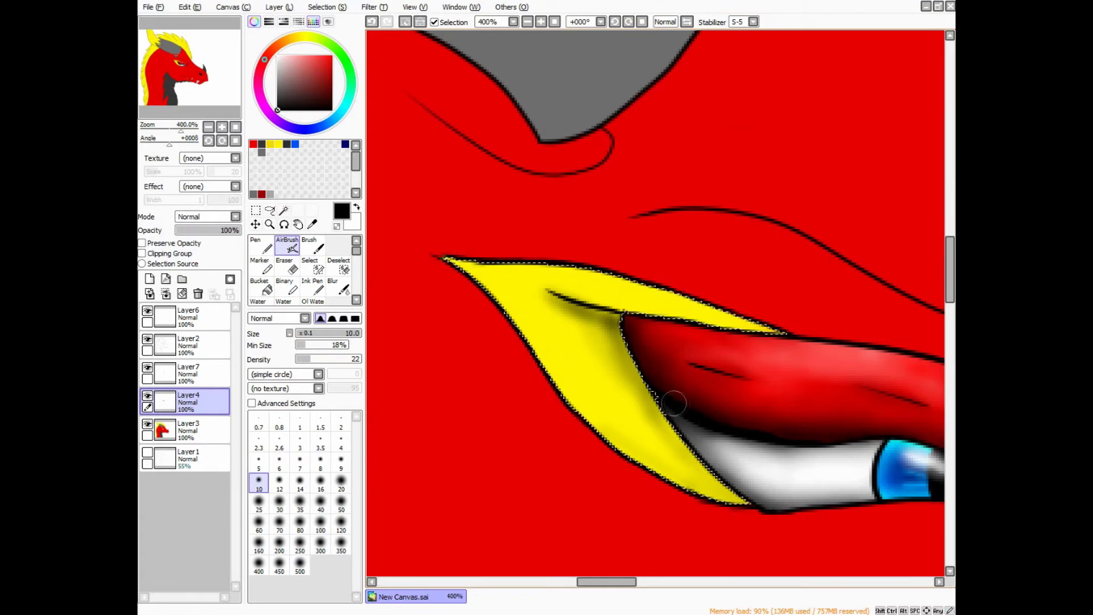
pyautogui.moveTo(660, 404); pyautogui.dragTo(576, 392)
pyautogui.moveTo(504, 309); pyautogui.dragTo(710, 357)
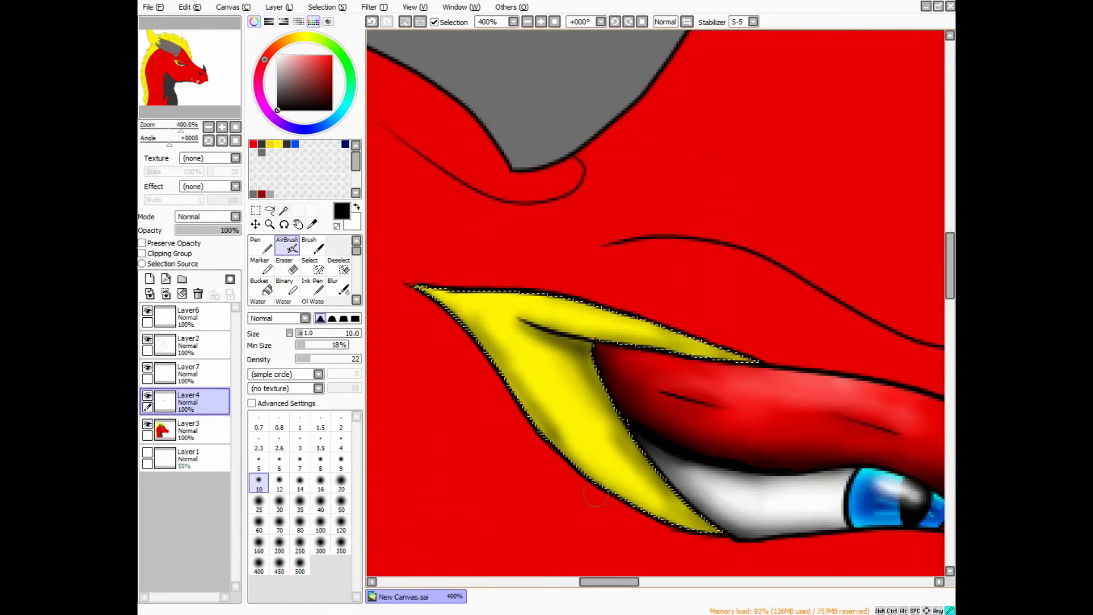
# Soften the shading on the yellow eye marking with the Blur tool at size 10, reducing it to 5.6 for finer areas
pyautogui.press('b')
pyautogui.scroll(1, 594, 497)
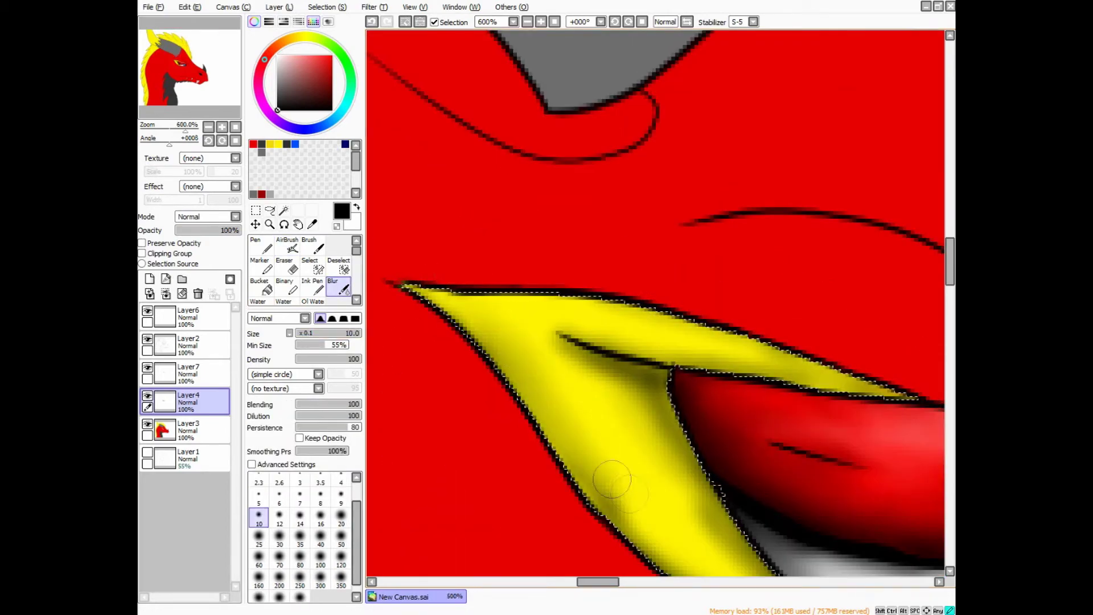
pyautogui.scroll(-2, 654, 446)
pyautogui.press('[')
pyautogui.press('[')
pyautogui.press('[')
pyautogui.press('[')
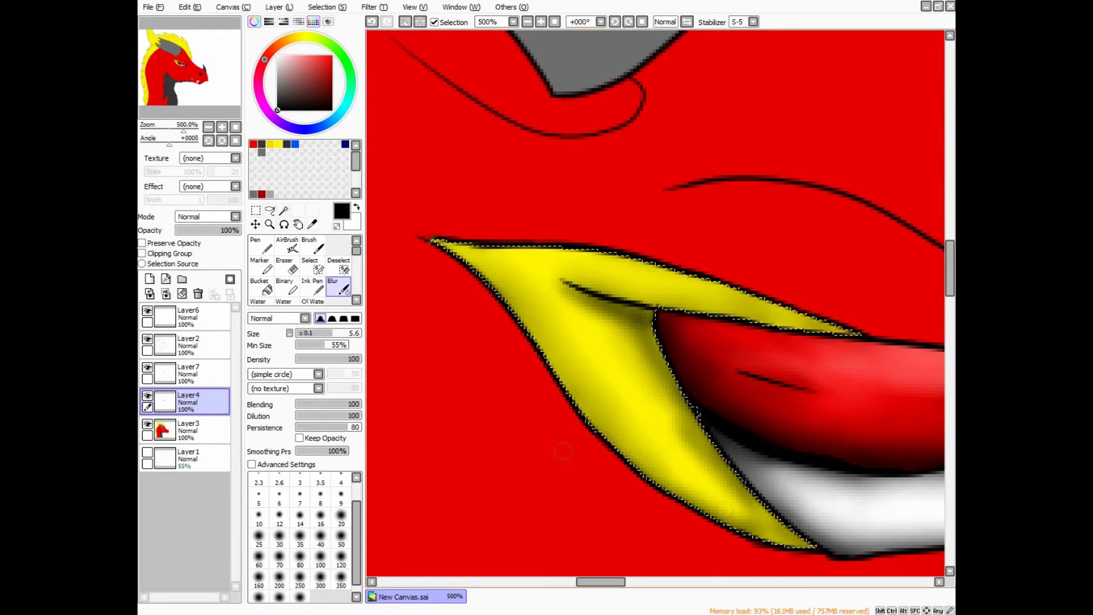
pyautogui.scroll(-2, 672, 430)
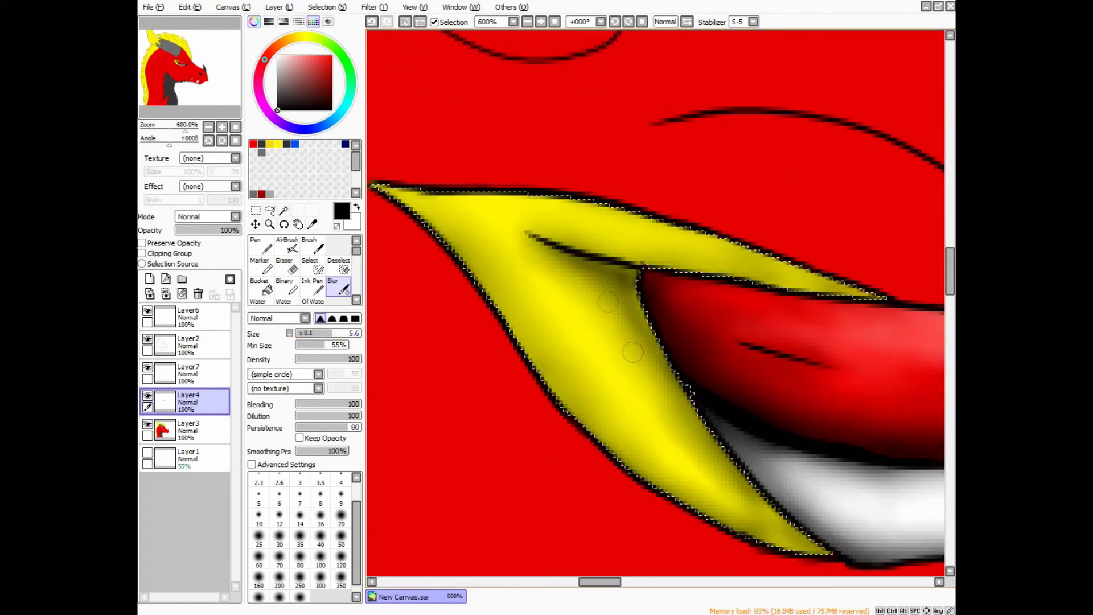
# Darken the corner beneath the yellow marking's crease with the black AirBrush at size 4 and blur it
pyautogui.press('v')
pyautogui.scroll(2, 668, 272)
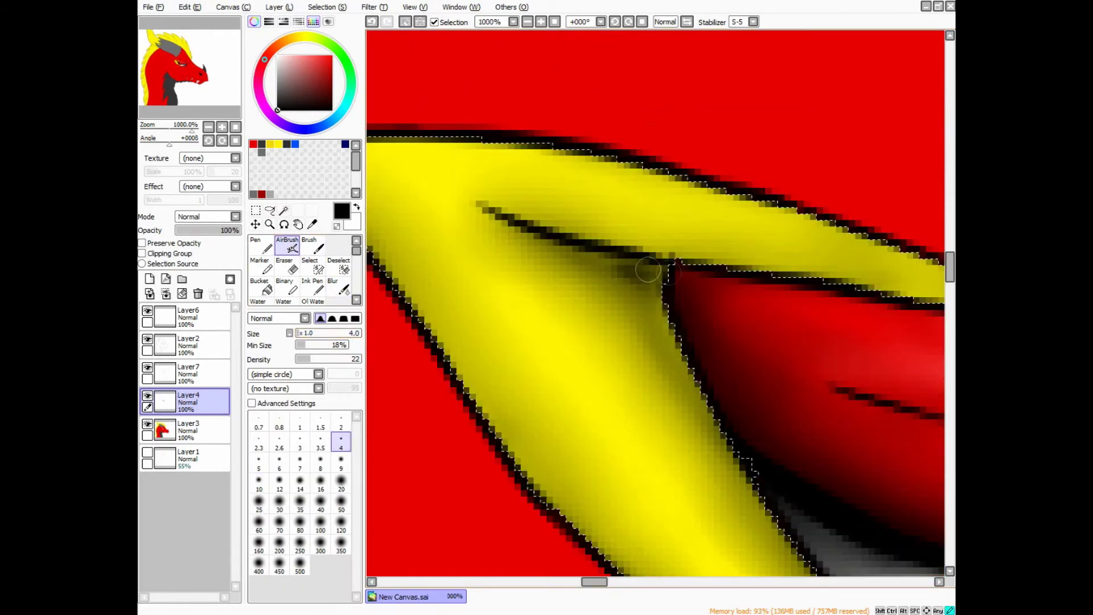
pyautogui.press('b')
pyautogui.scroll(-3, 626, 316)
# Airbrush white highlights on the yellow eye marking on Layer7 at size 13 and density 54
pyautogui.click(187, 373)
pyautogui.click(287, 245)
pyautogui.click(269, 144)
pyautogui.click(277, 55)
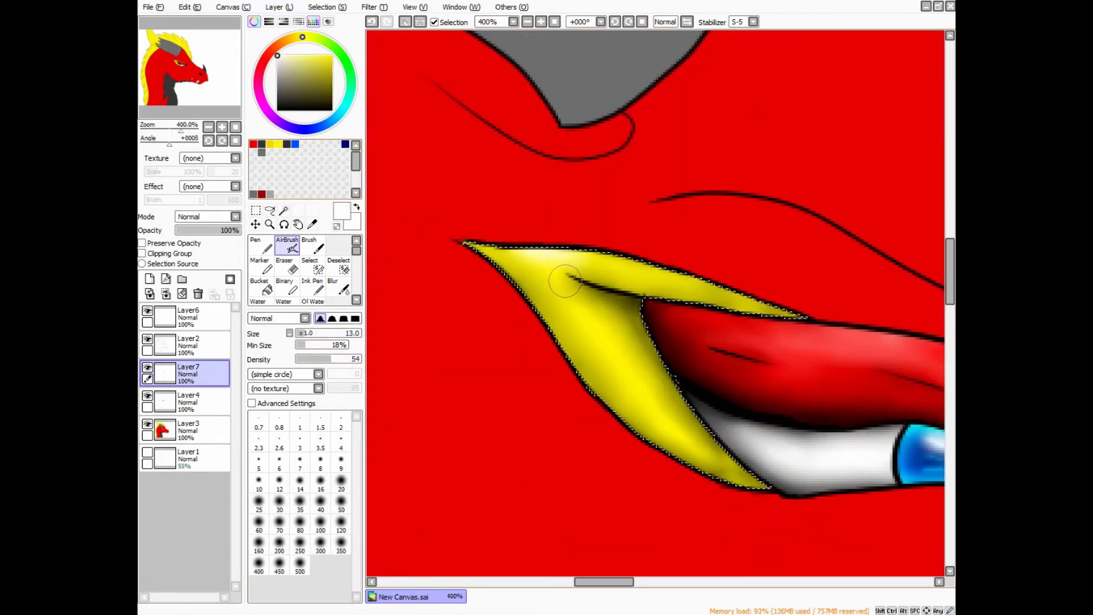
# Blur the yellow marking's highlights on Layer7 at size 5.6, blend its shading on Layer4 at size 10, and clear the selection
pyautogui.press('b')
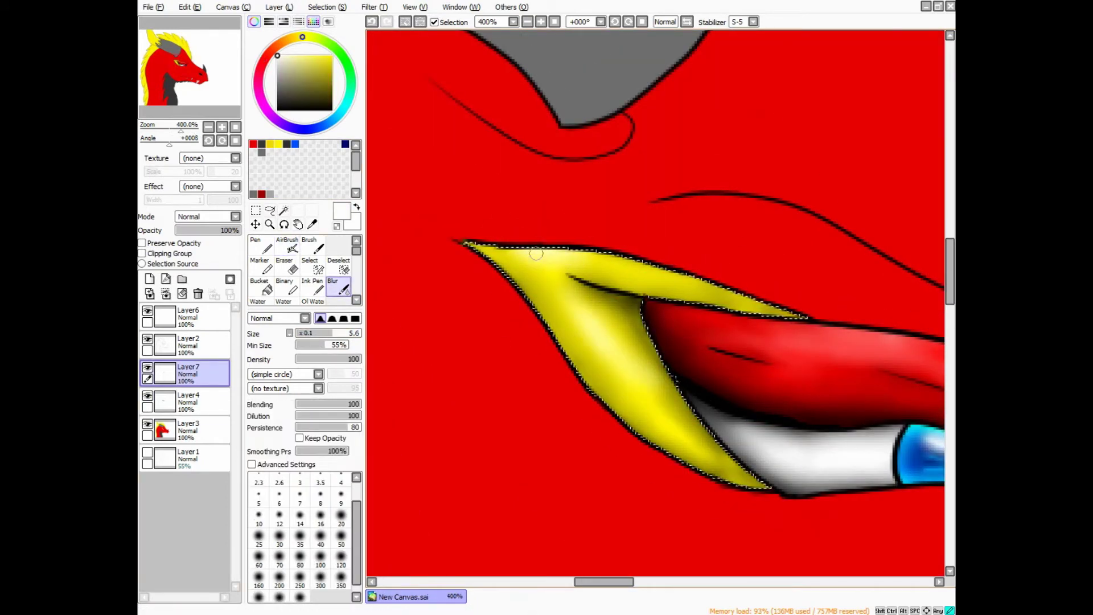
pyautogui.click(258, 515)
pyautogui.scroll(-5, 512, 256)
pyautogui.scroll(2, 659, 381)
pyautogui.keyDown('ctrl'); pyautogui.keyDown('shift'); pyautogui.click(659, 381); pyautogui.keyUp('shift'); pyautogui.keyUp('ctrl')
pyautogui.scroll(-5, 660, 380)
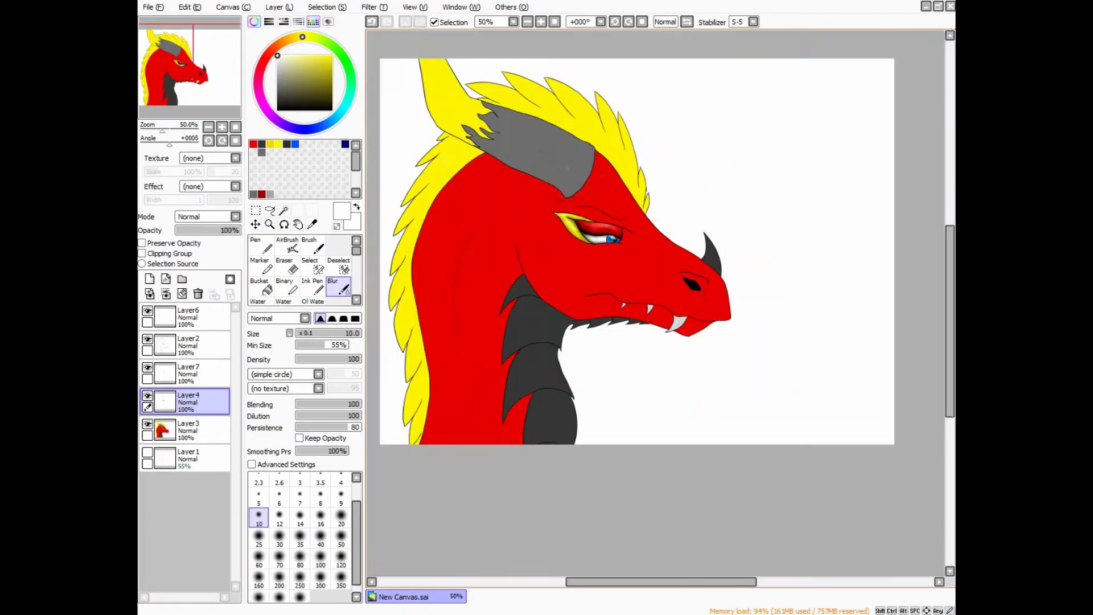
# Select the nose horn with the Magic Wand on Layer2 and airbrush black shading at its base on Layer4 at size 20
pyautogui.scroll(1, 564, 162)
pyautogui.press('w')
pyautogui.keyDown('ctrl'); pyautogui.keyDown('shift'); pyautogui.click(796, 285); pyautogui.keyUp('shift'); pyautogui.keyUp('ctrl')
pyautogui.click(795, 285)
pyautogui.scroll(6, 808, 278)
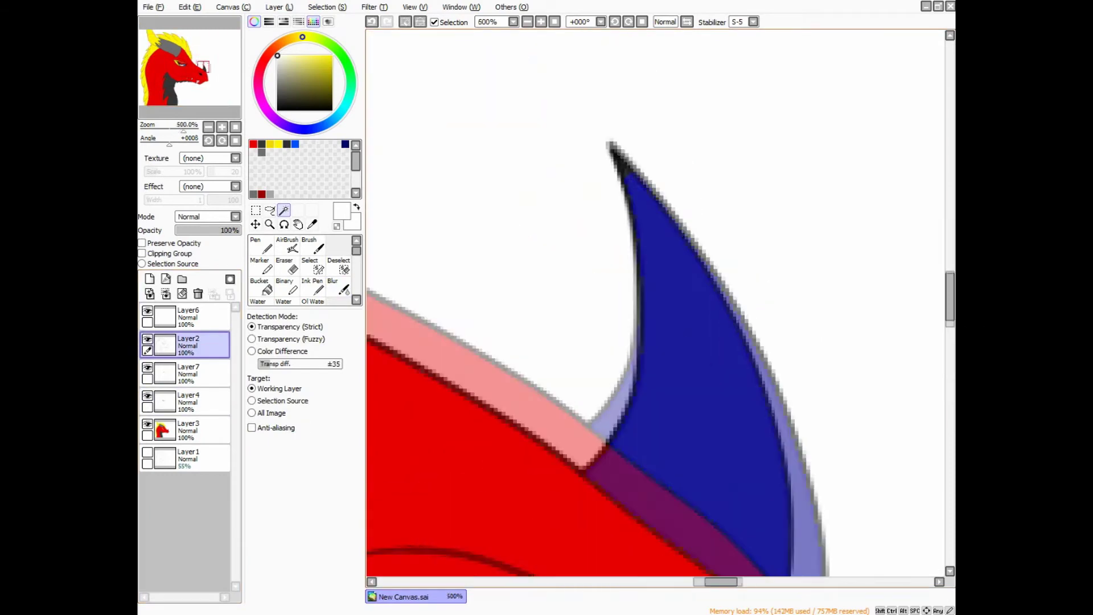
pyautogui.scroll(-1, 659, 302)
pyautogui.click(188, 401)
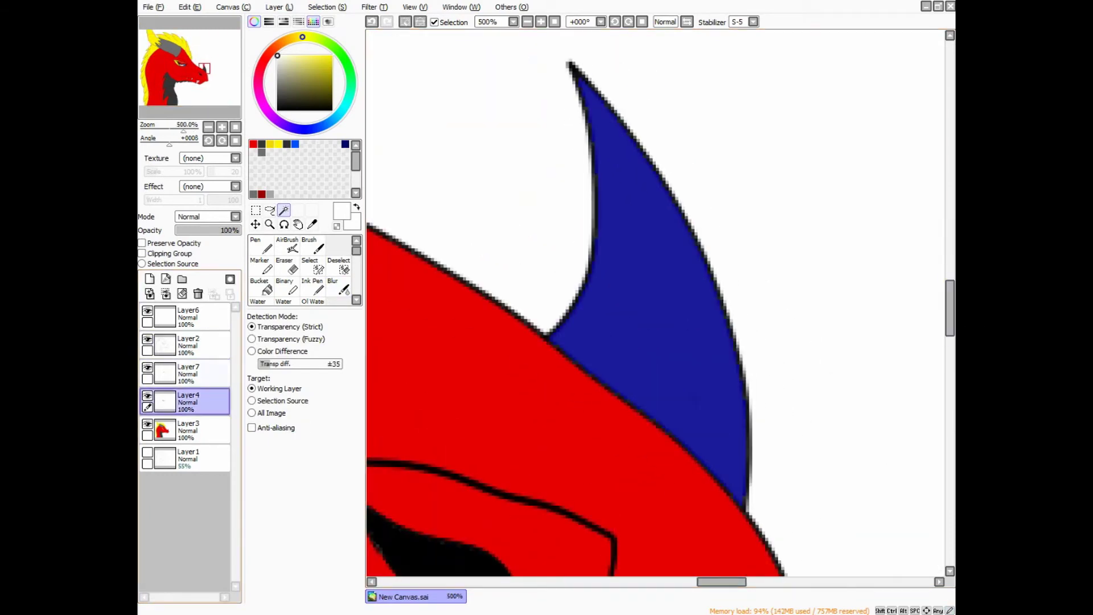
pyautogui.click(287, 245)
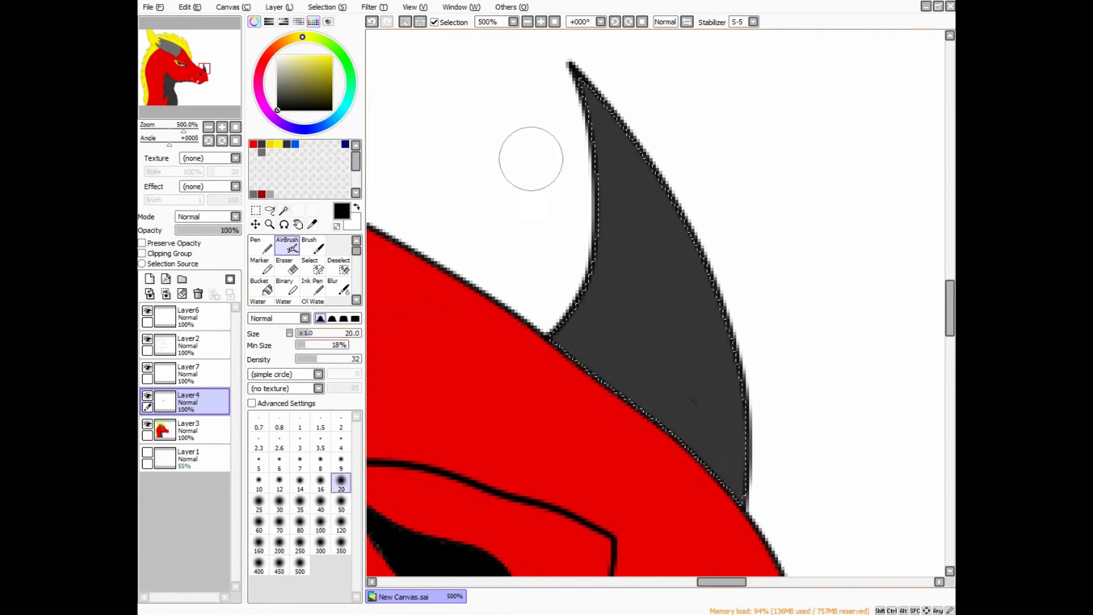
# Draw a thin black crease on the nose horn on Layer2 with the Pen at size 3.8 and airbrush shading around it at size 12
pyautogui.keyDown('ctrl'); pyautogui.keyDown('shift'); pyautogui.click(653, 398); pyautogui.keyUp('shift'); pyautogui.keyUp('ctrl')
pyautogui.press('n')
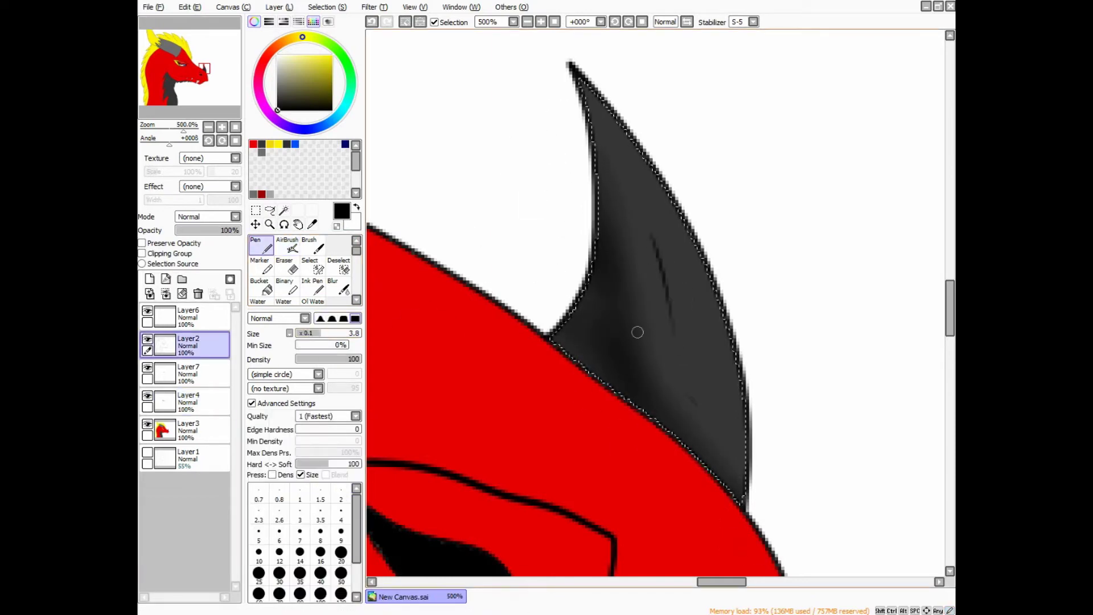
pyautogui.click(286, 246)
pyautogui.press('[')
pyautogui.press('[')
pyautogui.press('[')
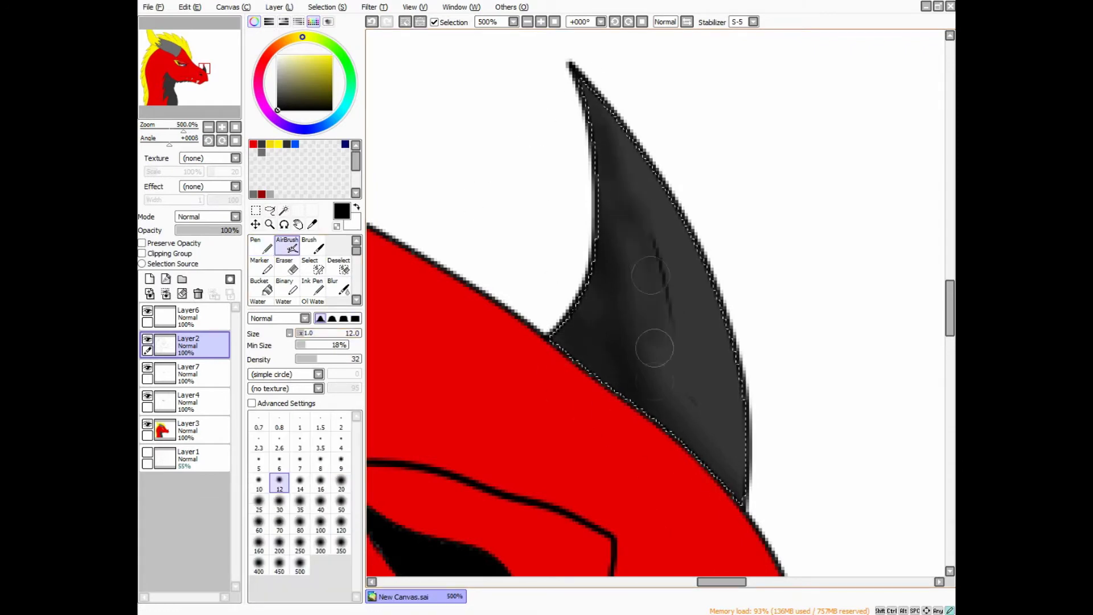
# Airbrush white highlights along the nose horn's front edge on Layer7 at size 20 and soften them with Blur at size 10
pyautogui.keyDown('alt'); pyautogui.click(686, 200); pyautogui.keyUp('alt')
pyautogui.keyDown('ctrl'); pyautogui.keyDown('shift'); pyautogui.click(714, 260); pyautogui.keyUp('shift'); pyautogui.keyUp('ctrl')
pyautogui.press(']')
pyautogui.press(']')
pyautogui.press(']')
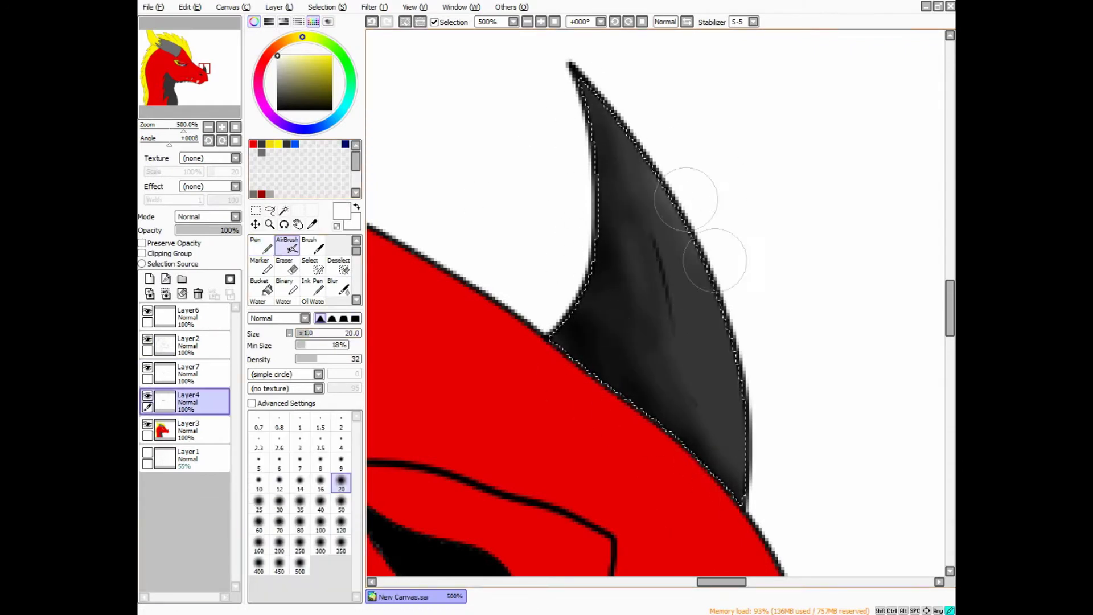
pyautogui.press('b')
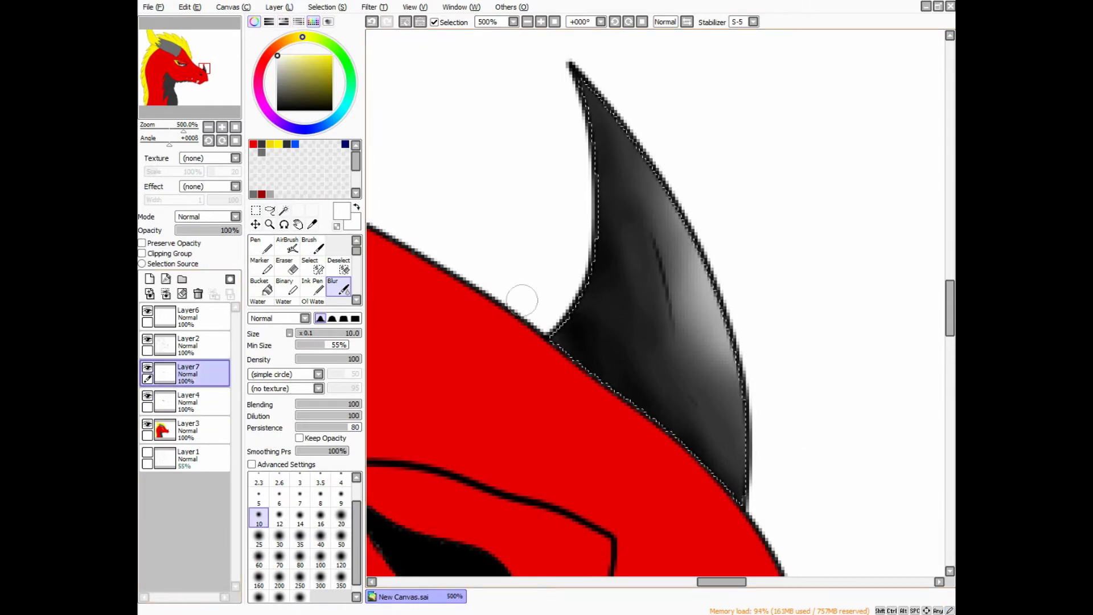
# Deepen the black shading on the nose horn on Layer4 with the AirBrush at size 20 and clear the selection
pyautogui.click(288, 246)
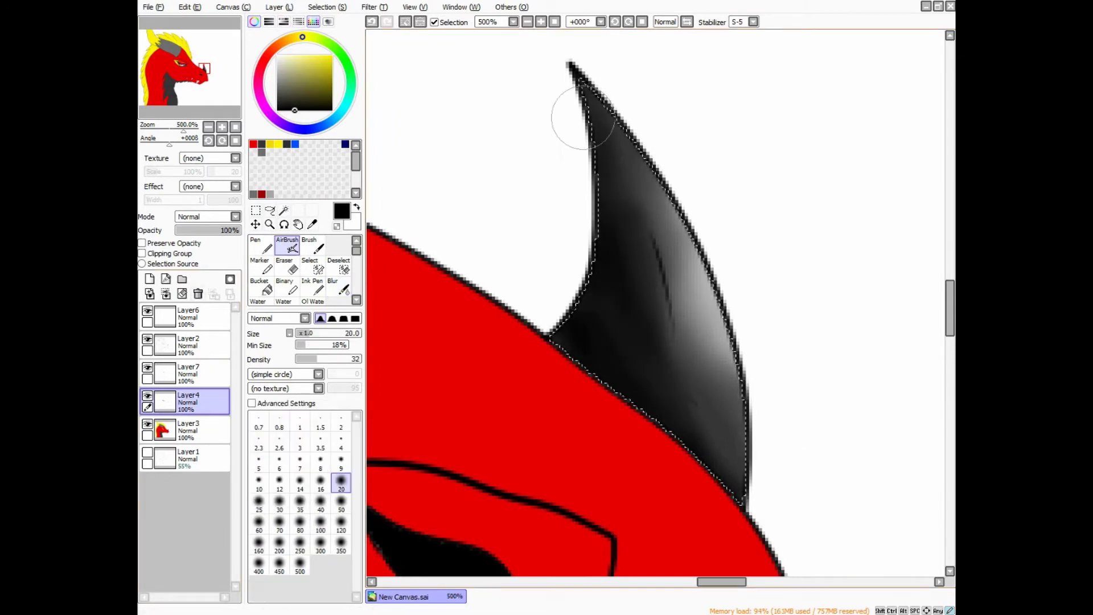
pyautogui.press('Home')
pyautogui.scroll(-1, 568, 195)
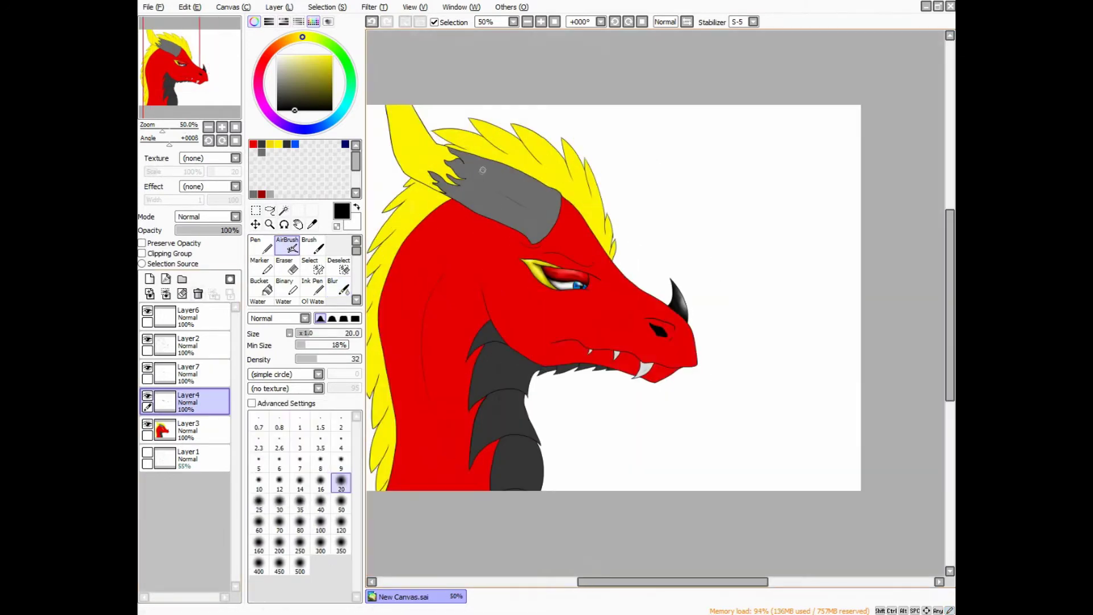
# Airbrush a cyan pool of tears along the lower eyelid with a short drip on Layer6 at size 13
pyautogui.scroll(2, 738, 439)
pyautogui.scroll(4, 739, 439)
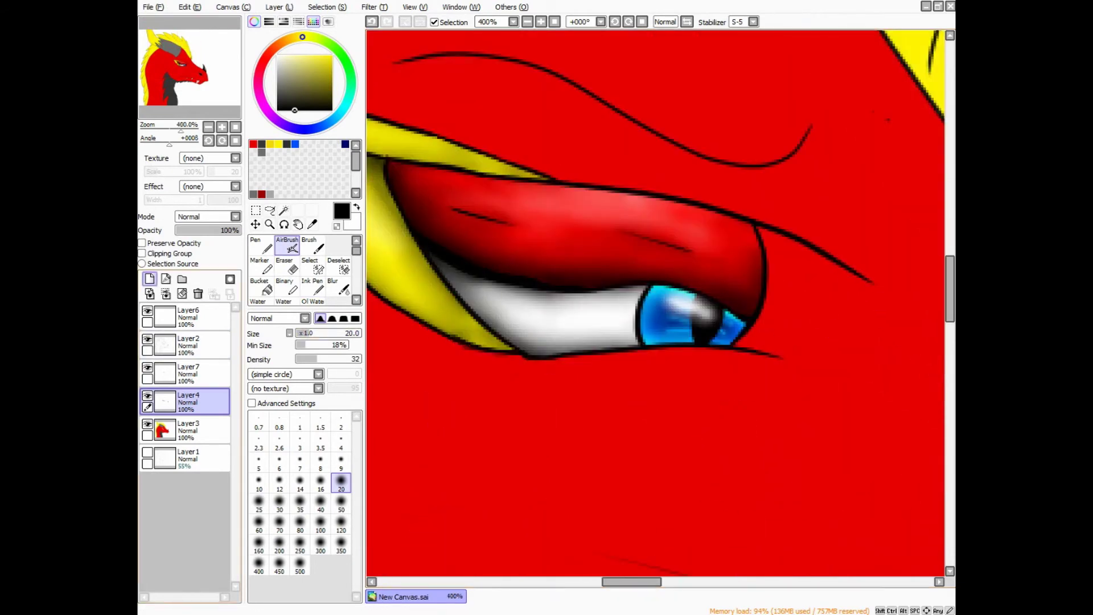
pyautogui.click(188, 316)
pyautogui.click(289, 333)
pyautogui.click(308, 358)
pyautogui.click(259, 481)
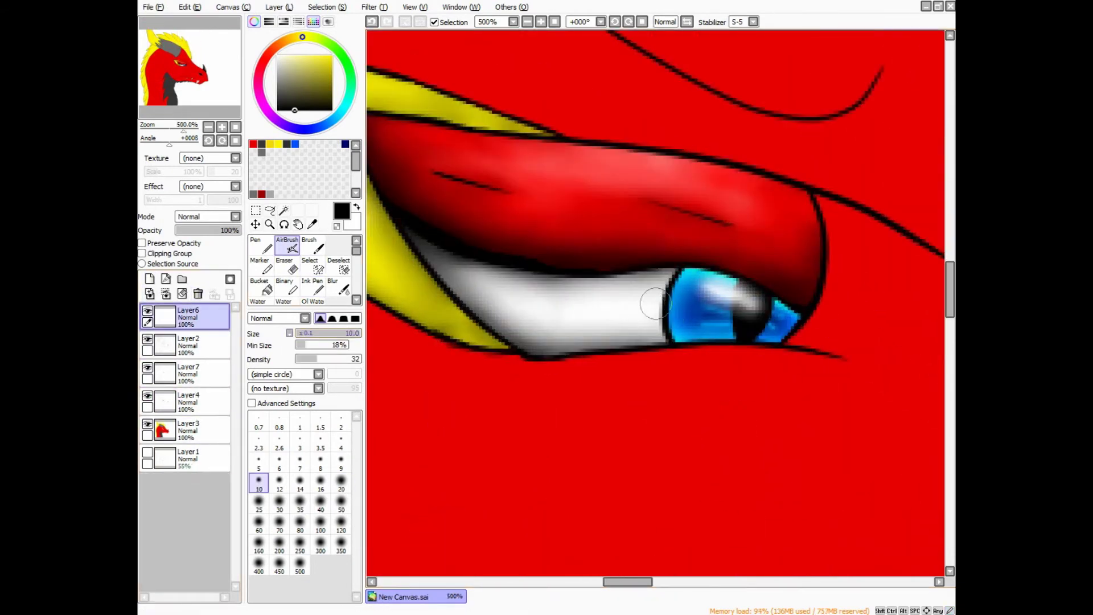
pyautogui.moveTo(319, 333); pyautogui.dragTo(310, 333)
pyautogui.click(346, 106)
pyautogui.moveTo(346, 105); pyautogui.dragTo(342, 110)
pyautogui.moveTo(563, 356)
pyautogui.mouseDown()
pyautogui.moveTo(672, 350)
pyautogui.moveTo(523, 350)
pyautogui.moveTo(792, 341)
pyautogui.mouseUp()
pyautogui.moveTo(700, 349)
pyautogui.mouseDown()
pyautogui.moveTo(512, 347)
pyautogui.moveTo(529, 409)
pyautogui.moveTo(535, 358)
pyautogui.moveTo(732, 347)
pyautogui.mouseUp()
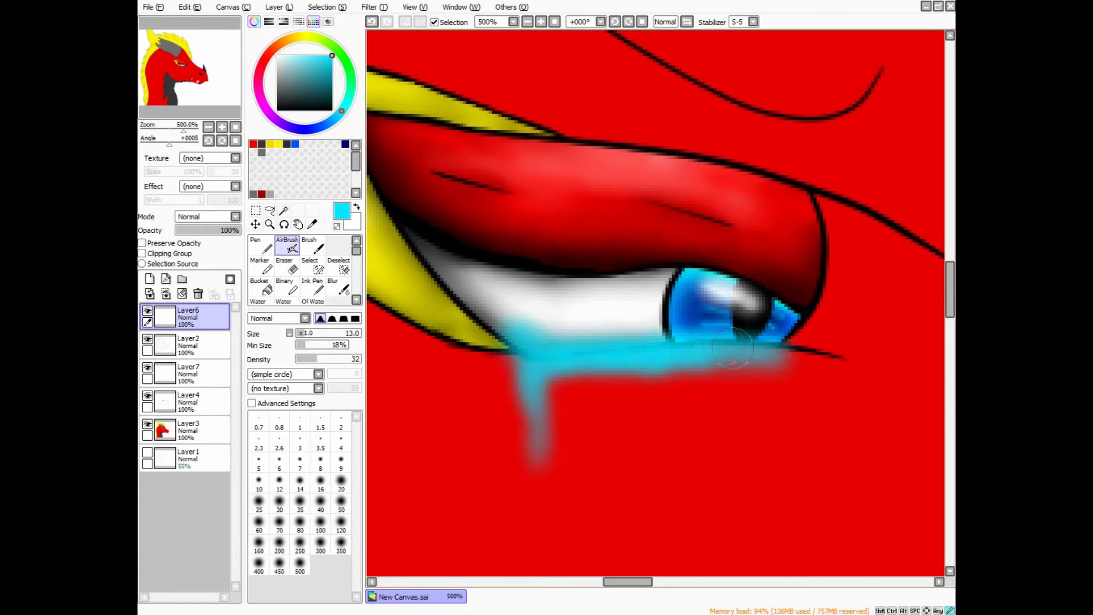
# Refine the cyan drip on Layer6 with the AirBrush at size 7.1 and add a small separate teardrop below it
pyautogui.scroll(-2, 732, 348)
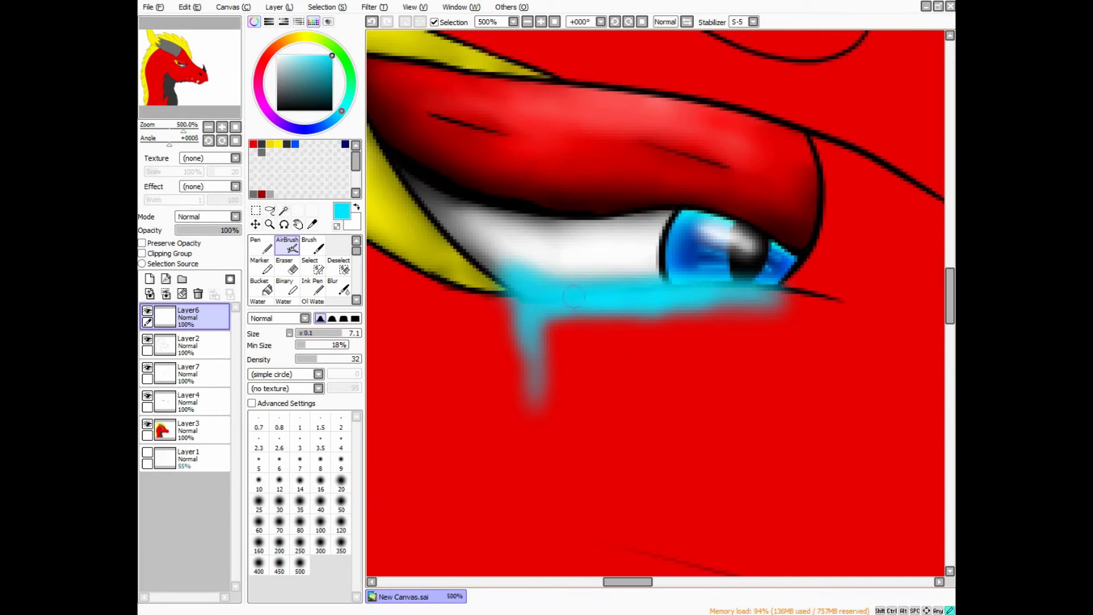
pyautogui.moveTo(533, 408); pyautogui.dragTo(509, 549)
pyautogui.hotkey('ctrl', 'z')
pyautogui.moveTo(506, 462); pyautogui.dragTo(509, 498)
pyautogui.press('Home')
pyautogui.scroll(5, 584, 444)
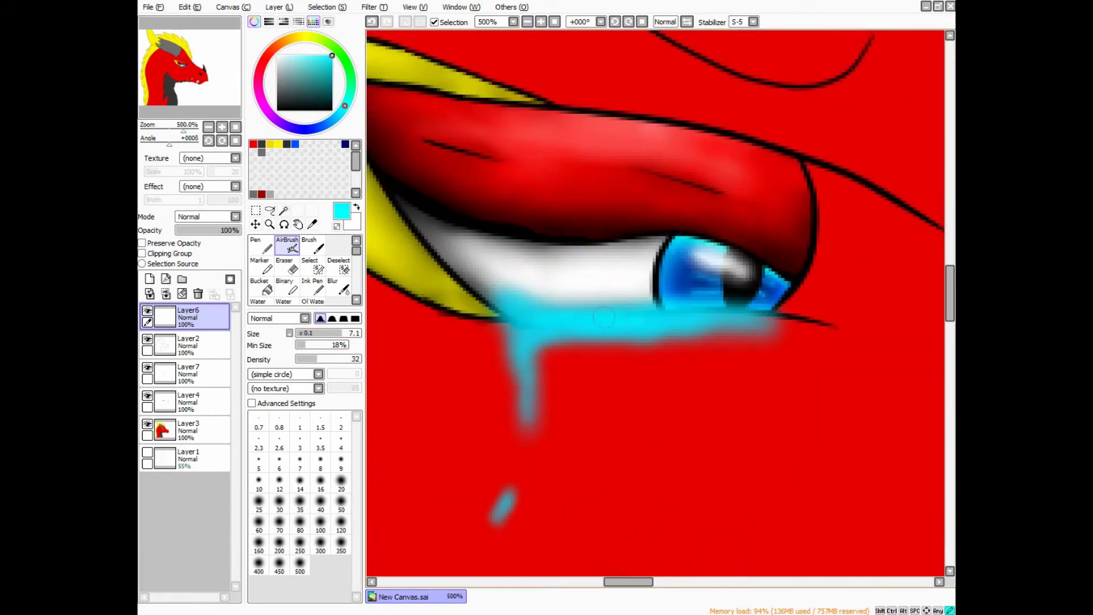
# Add thin white highlights to the cyan tears on Layer6 with the Pen at size 3.8 and density 51
pyautogui.press('x')
pyautogui.press('n')
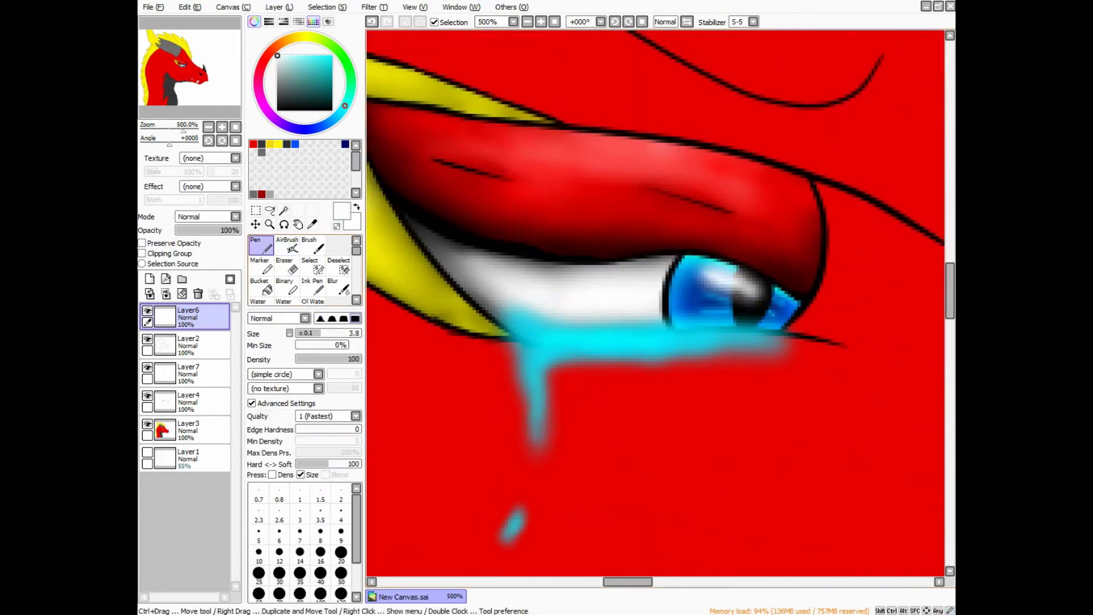
pyautogui.scroll(1, 547, 375)
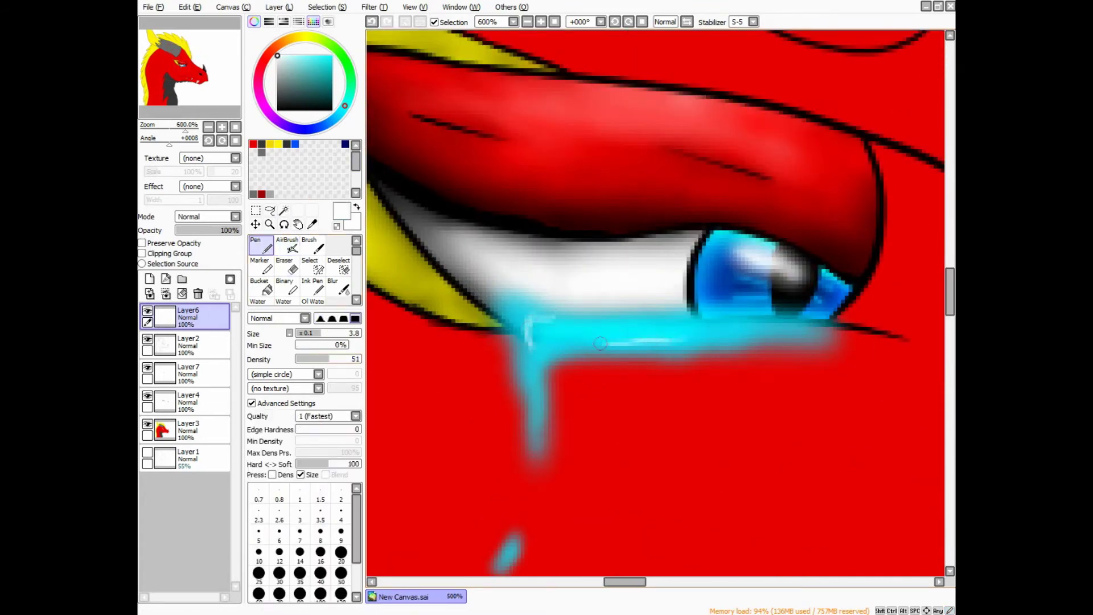
pyautogui.scroll(-1, 529, 479)
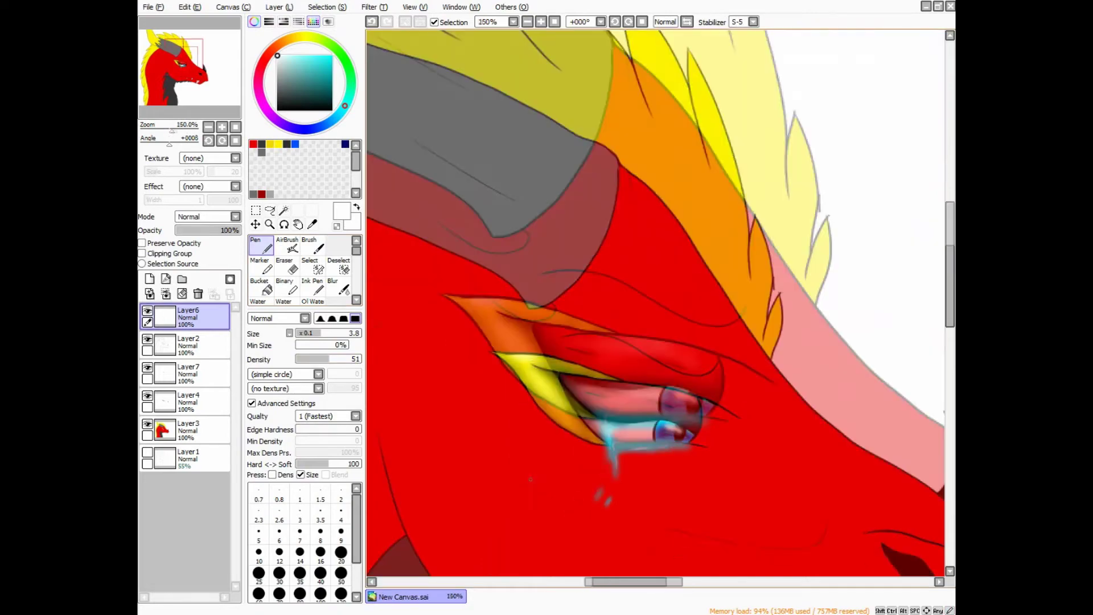
pyautogui.scroll(-1, 542, 443)
pyautogui.press('l')
pyautogui.moveTo(532, 259); pyautogui.dragTo(515, 310)
pyautogui.hotkey('ctrl', 'shift', 'n')
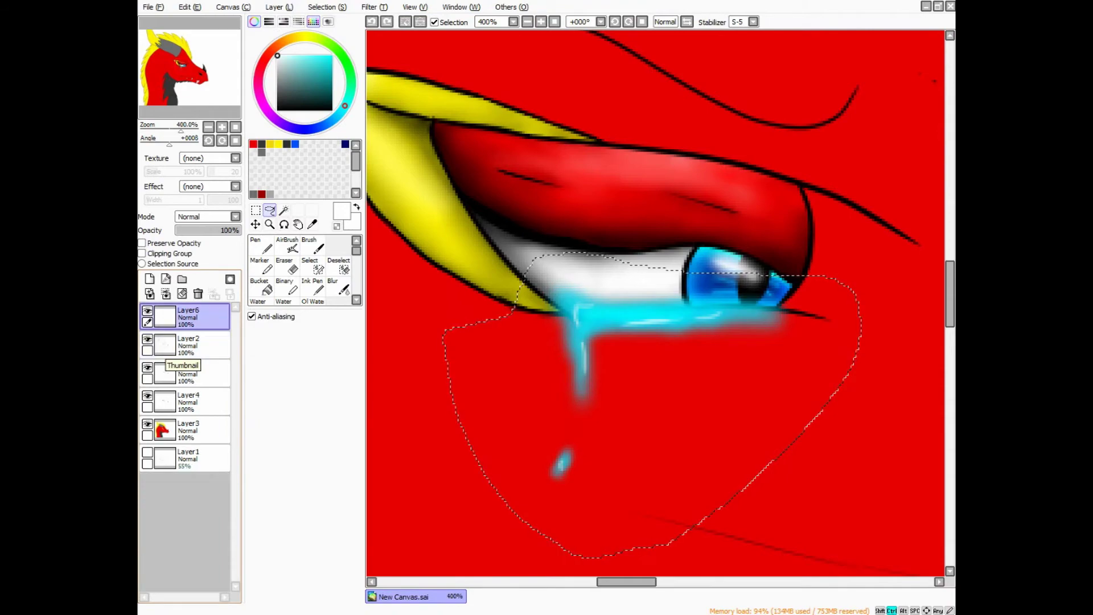
pyautogui.hotkey('ctrl', 'd')
pyautogui.moveTo(239, 230); pyautogui.dragTo(219, 230)
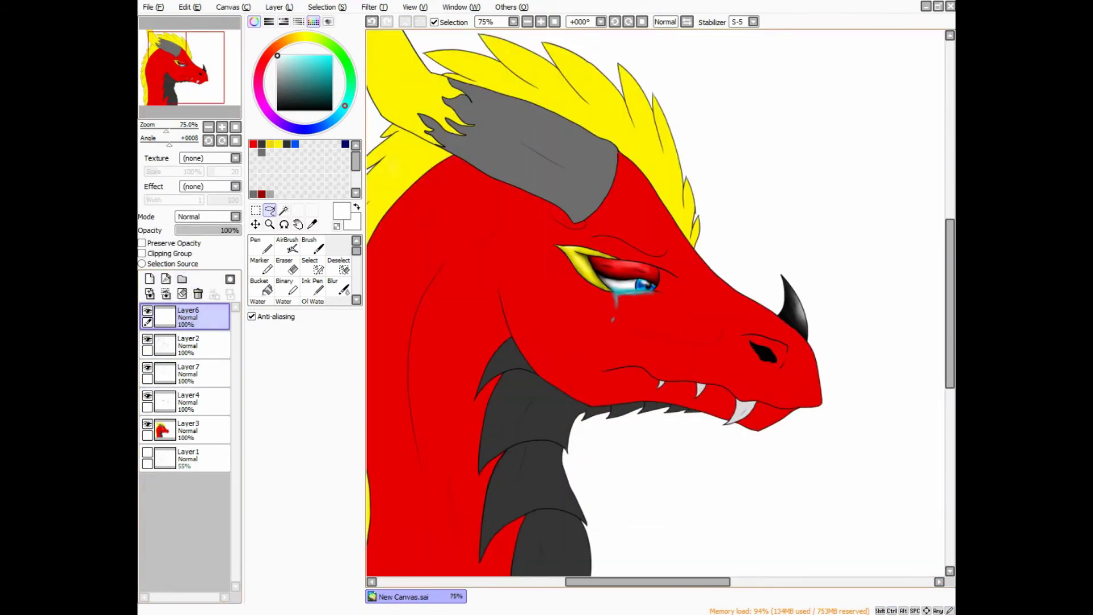
# Select the uppermost neck spike with the Magic Wand on Layer2, then airbrush black edge shading on Layer4 at size 20 and blur it
pyautogui.click(188, 345)
pyautogui.click(284, 210)
pyautogui.scroll(6, 654, 302)
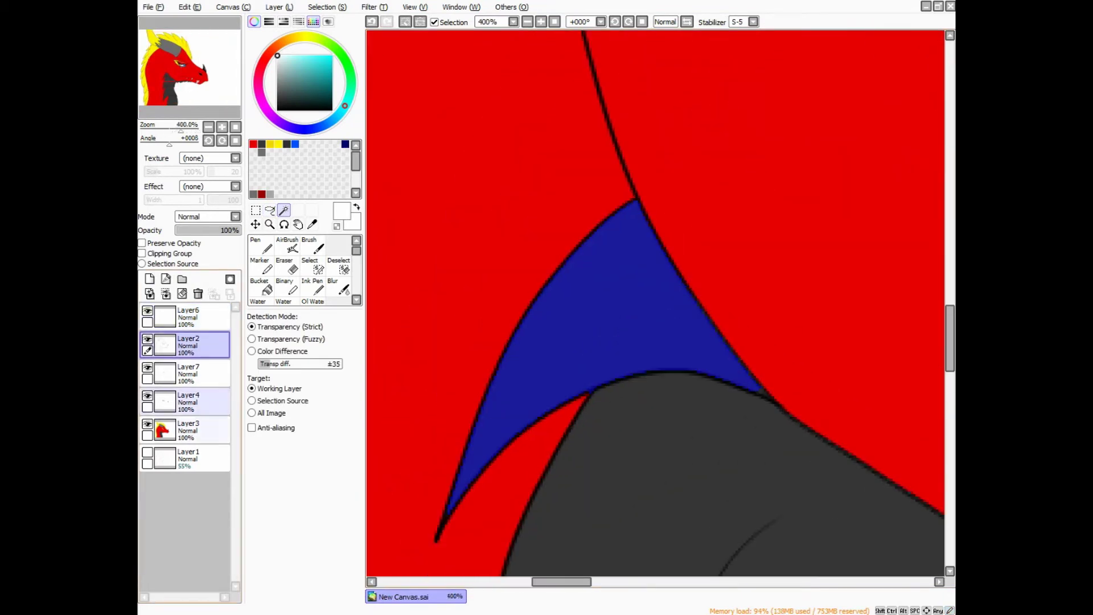
pyautogui.click(188, 401)
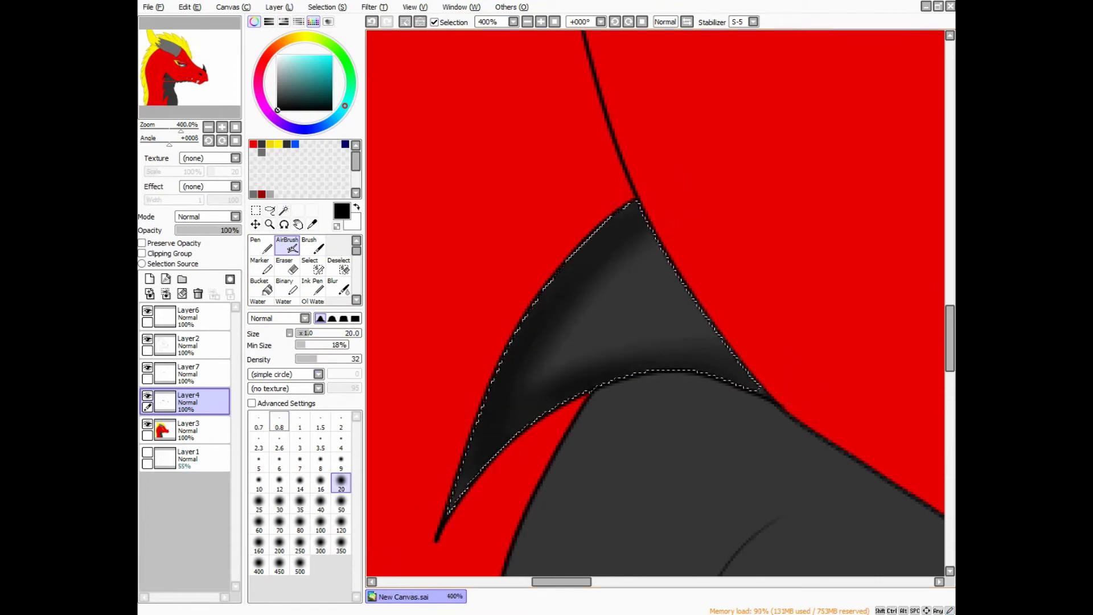
pyautogui.press('b')
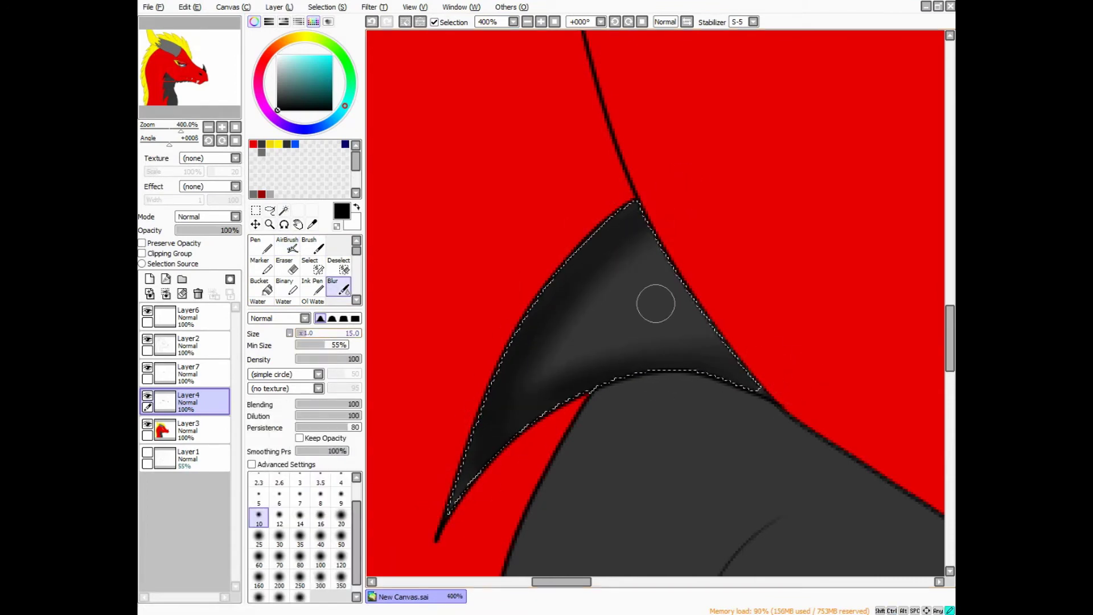
# Airbrush a grey highlight across the middle of the uppermost neck spike on Layer7 and soften it with Blur at size 16
pyautogui.click(292, 248)
pyautogui.click(188, 373)
pyautogui.click(277, 76)
pyautogui.moveTo(569, 285)
pyautogui.mouseDown()
pyautogui.moveTo(598, 323)
pyautogui.moveTo(654, 296)
pyautogui.mouseUp()
pyautogui.press('b')
pyautogui.moveTo(565, 348); pyautogui.dragTo(593, 283)
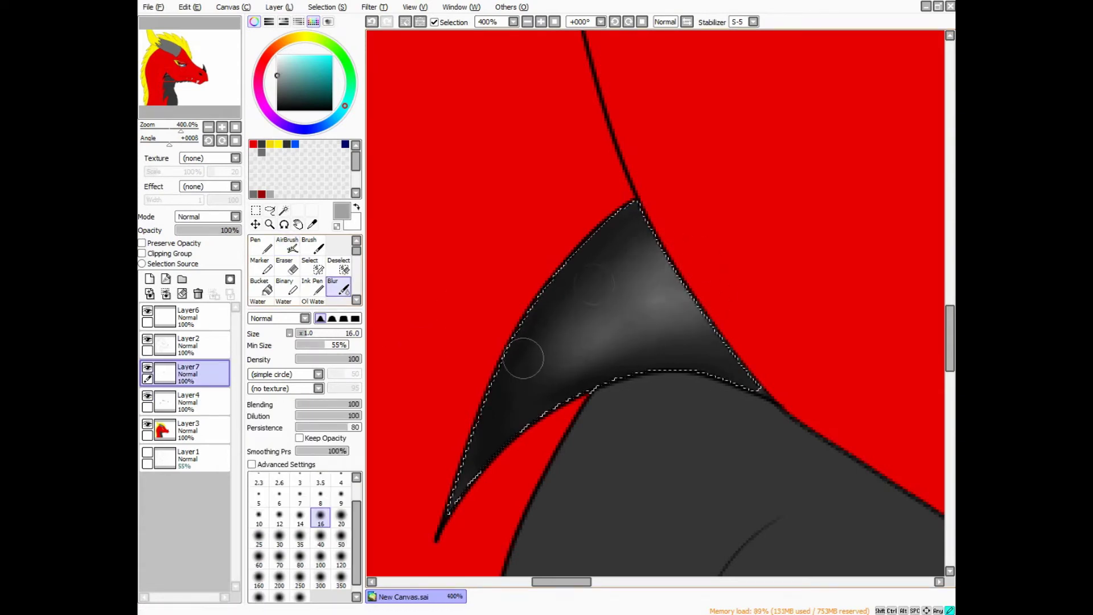
# Deepen the black shading around the uppermost neck spike's highlight on Layer4 with the AirBrush, blur it and clear the selection
pyautogui.click(188, 401)
pyautogui.click(286, 245)
pyautogui.click(277, 109)
pyautogui.moveTo(677, 318)
pyautogui.mouseDown()
pyautogui.moveTo(586, 183)
pyautogui.moveTo(639, 244)
pyautogui.moveTo(615, 217)
pyautogui.mouseUp()
pyautogui.press('b')
pyautogui.scroll(-5, 685, 330)
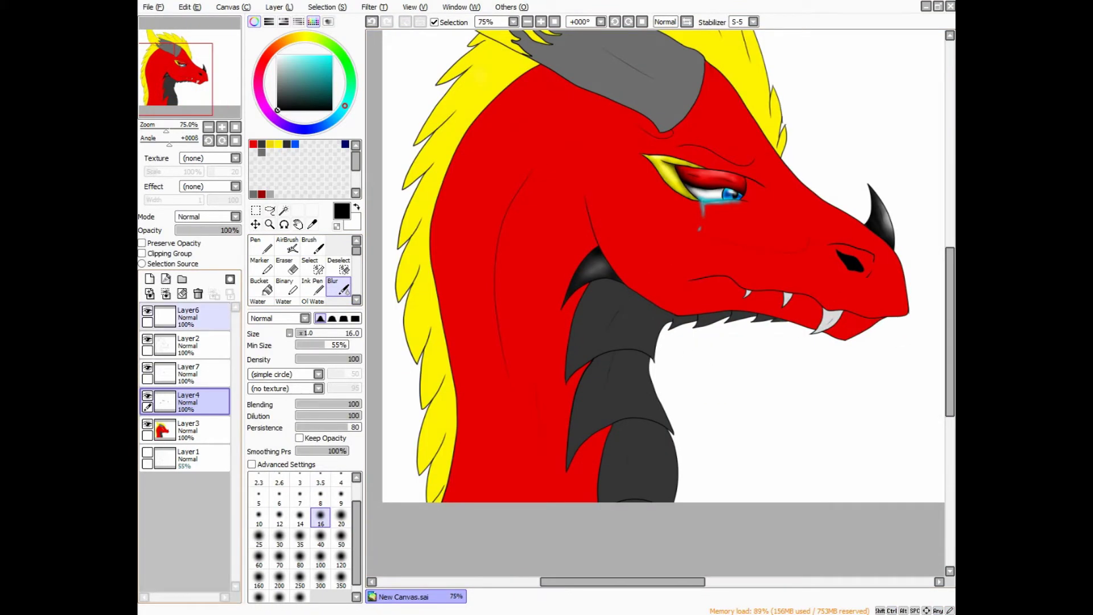
# Select the large neck plate below the spike with the Magic Wand on Layer2 and trim the selection at the jaw using Deselect at size 6
pyautogui.click(188, 344)
pyautogui.click(283, 210)
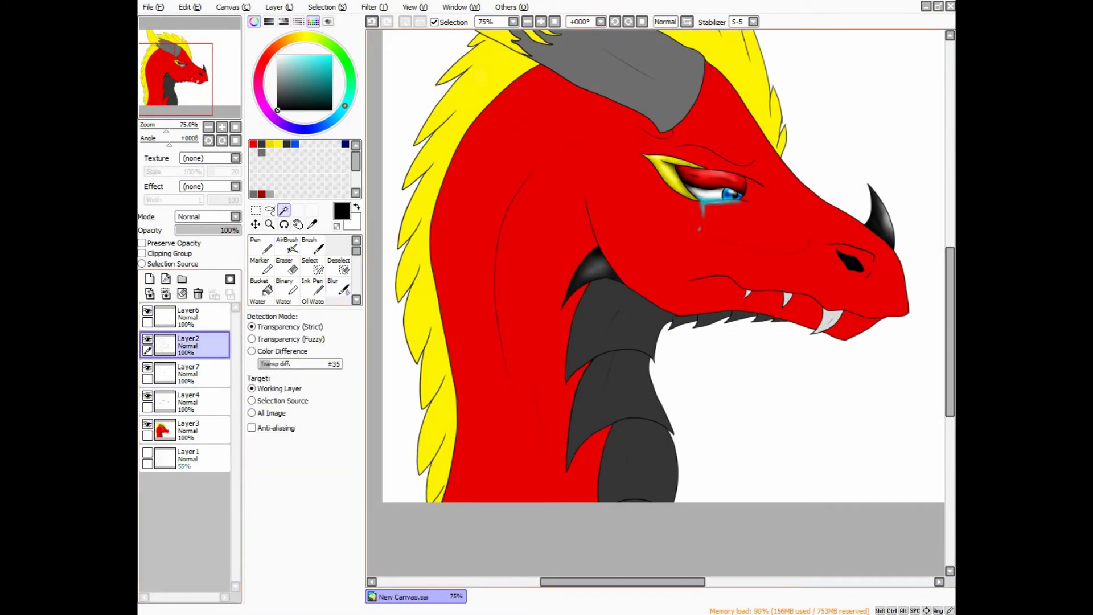
pyautogui.click(615, 319)
pyautogui.scroll(6, 615, 319)
pyautogui.click(339, 264)
pyautogui.moveTo(610, 293)
pyautogui.mouseDown()
pyautogui.moveTo(599, 393)
pyautogui.moveTo(621, 378)
pyautogui.moveTo(632, 331)
pyautogui.moveTo(633, 383)
pyautogui.moveTo(764, 283)
pyautogui.moveTo(854, 306)
pyautogui.mouseUp()
pyautogui.scroll(-5, 855, 306)
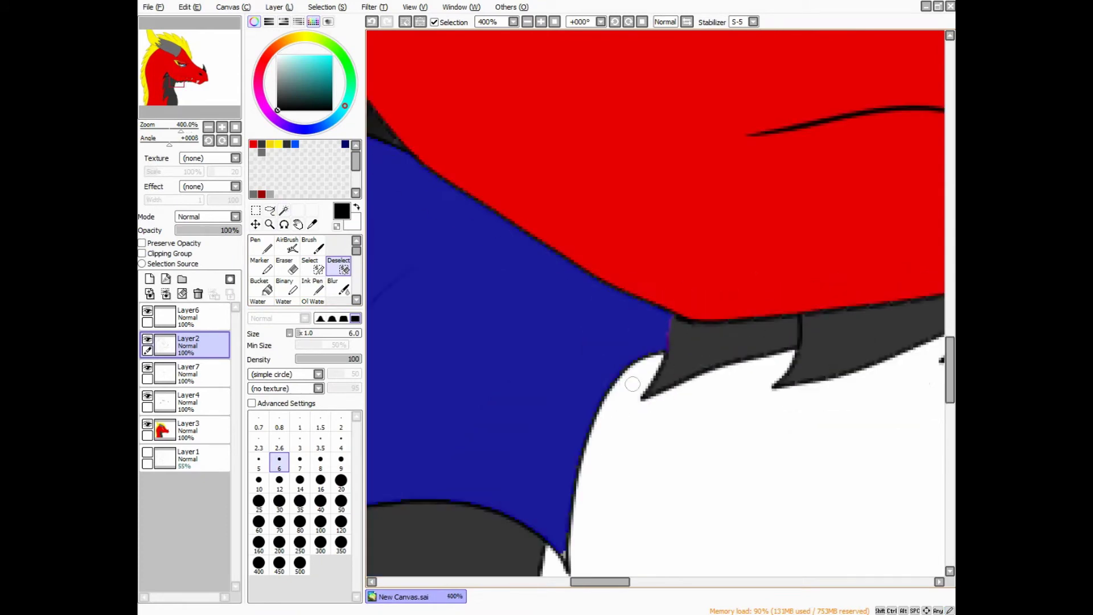
# Airbrush black shading along the large neck plate's edges on Layer4 at size 39 and soften it with Blur at size 26
pyautogui.click(287, 245)
pyautogui.click(187, 401)
pyautogui.moveTo(556, 256)
pyautogui.mouseDown()
pyautogui.moveTo(501, 267)
pyautogui.moveTo(704, 322)
pyautogui.mouseUp()
pyautogui.moveTo(599, 286); pyautogui.dragTo(451, 434)
pyautogui.hotkey('ctrl', 'z')
pyautogui.moveTo(468, 390); pyautogui.dragTo(515, 276)
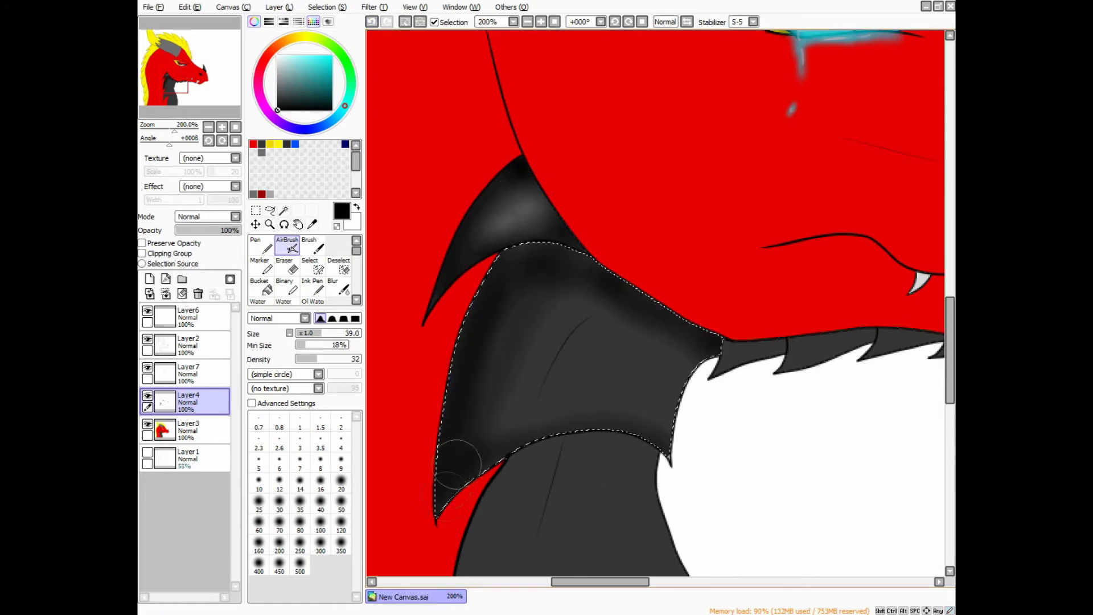
pyautogui.click(344, 289)
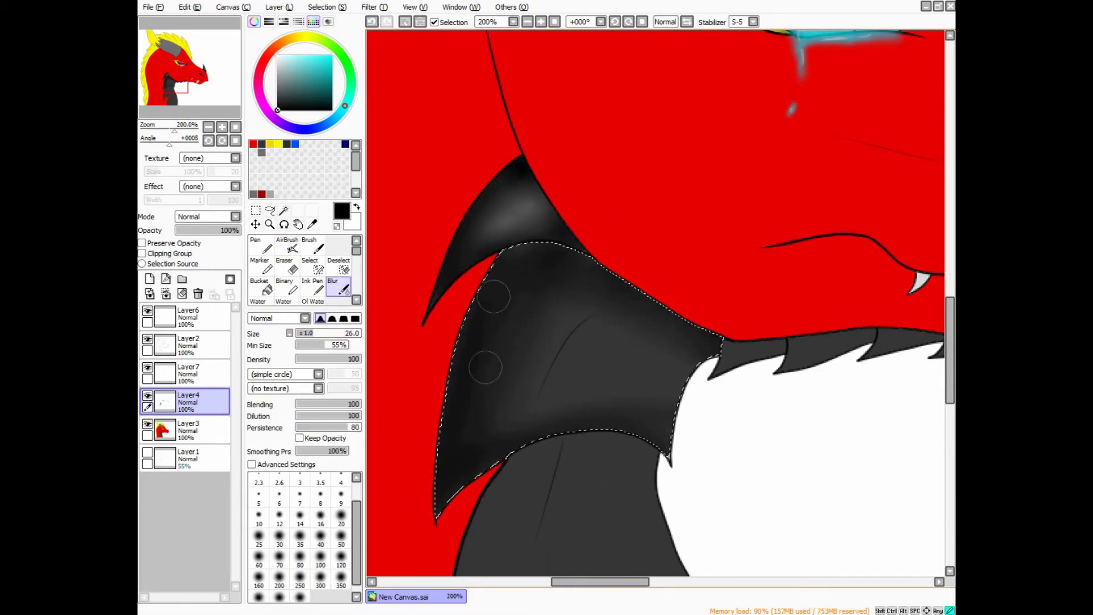
# Airbrush a light grey highlight over the centre of the large neck plate on Layer7 at size 39 and blur it
pyautogui.click(187, 371)
pyautogui.click(287, 246)
pyautogui.click(277, 72)
pyautogui.moveTo(658, 371)
pyautogui.mouseDown()
pyautogui.moveTo(590, 342)
pyautogui.moveTo(687, 438)
pyautogui.moveTo(588, 405)
pyautogui.moveTo(569, 410)
pyautogui.mouseUp()
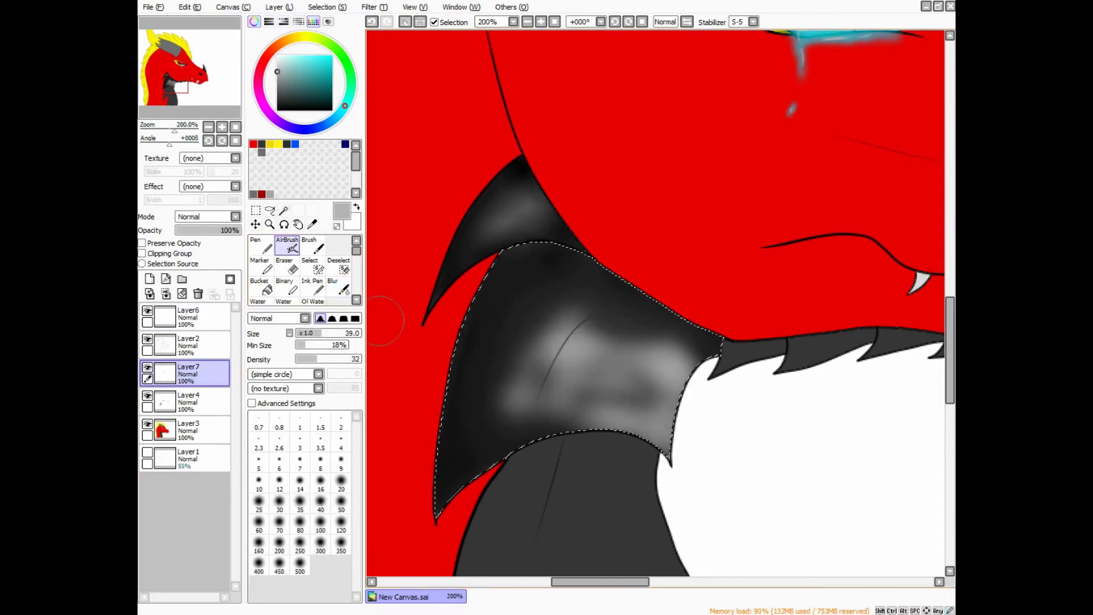
pyautogui.click(344, 289)
pyautogui.moveTo(535, 370)
pyautogui.mouseDown()
pyautogui.moveTo(631, 421)
pyautogui.moveTo(513, 307)
pyautogui.mouseUp()
# Darken the large neck plate's lower and upper edges in black on Layer7 with the AirBrush at size 39, blur them and clear the selection
pyautogui.click(287, 246)
pyautogui.click(277, 110)
pyautogui.moveTo(535, 432)
pyautogui.mouseDown()
pyautogui.moveTo(683, 441)
pyautogui.moveTo(558, 421)
pyautogui.moveTo(670, 443)
pyautogui.mouseUp()
pyautogui.click(344, 289)
pyautogui.click(286, 246)
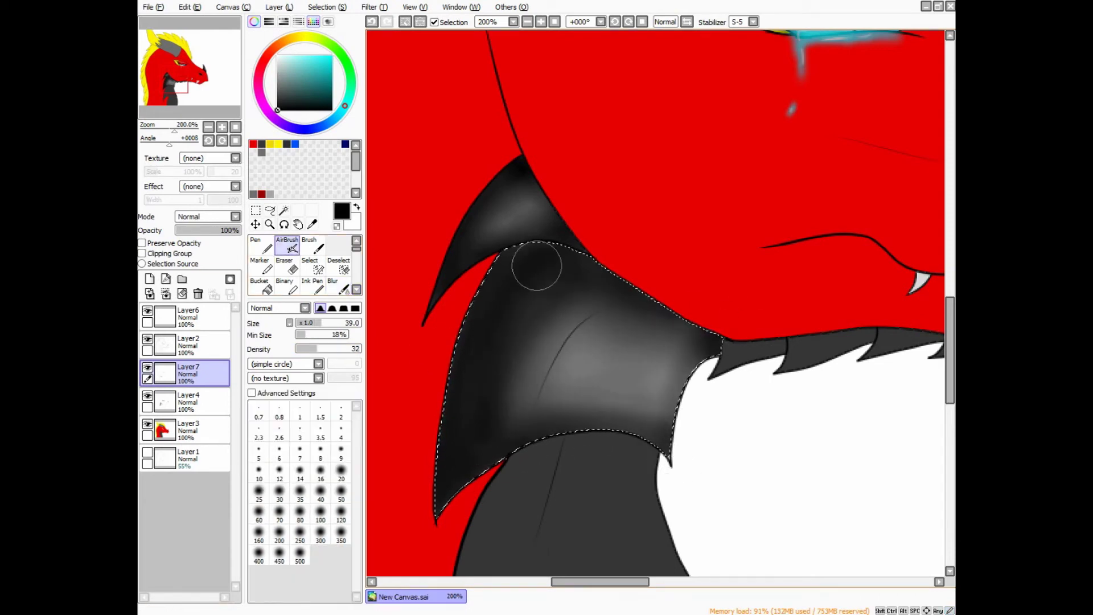
pyautogui.click(344, 289)
pyautogui.hotkey('ctrl', 'd')
pyautogui.scroll(-5, 617, 490)
pyautogui.scroll(1, 617, 489)
# Select the row of small spikes under the jaw with the Magic Wand on Layer2 and fill selection gaps using Select at size 3
pyautogui.click(188, 341)
pyautogui.click(284, 210)
pyautogui.scroll(4, 661, 307)
pyautogui.click(683, 330)
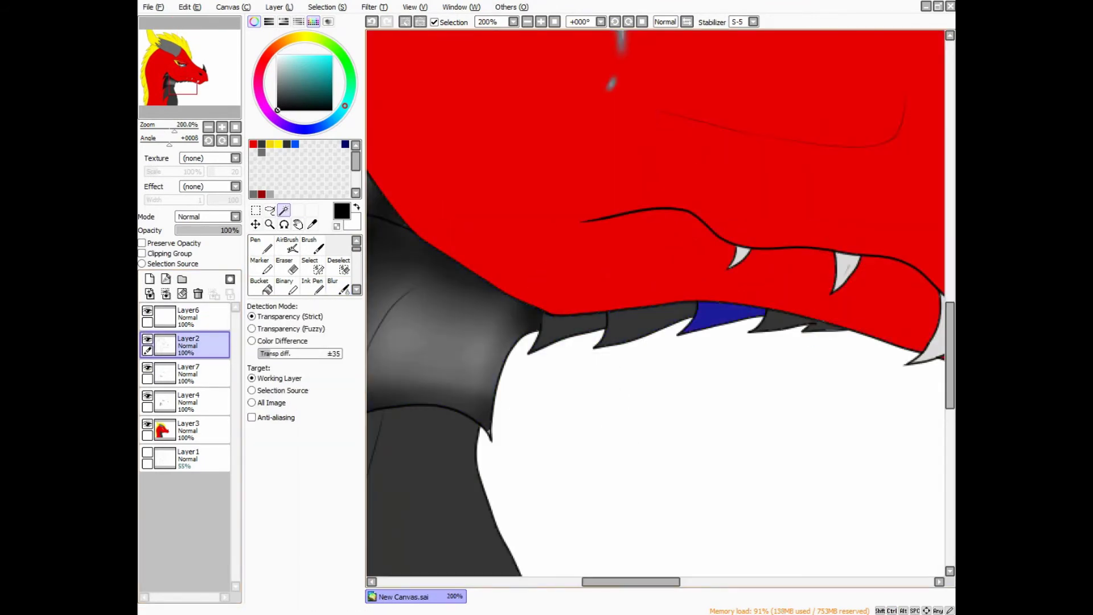
pyautogui.scroll(3, 429, 288)
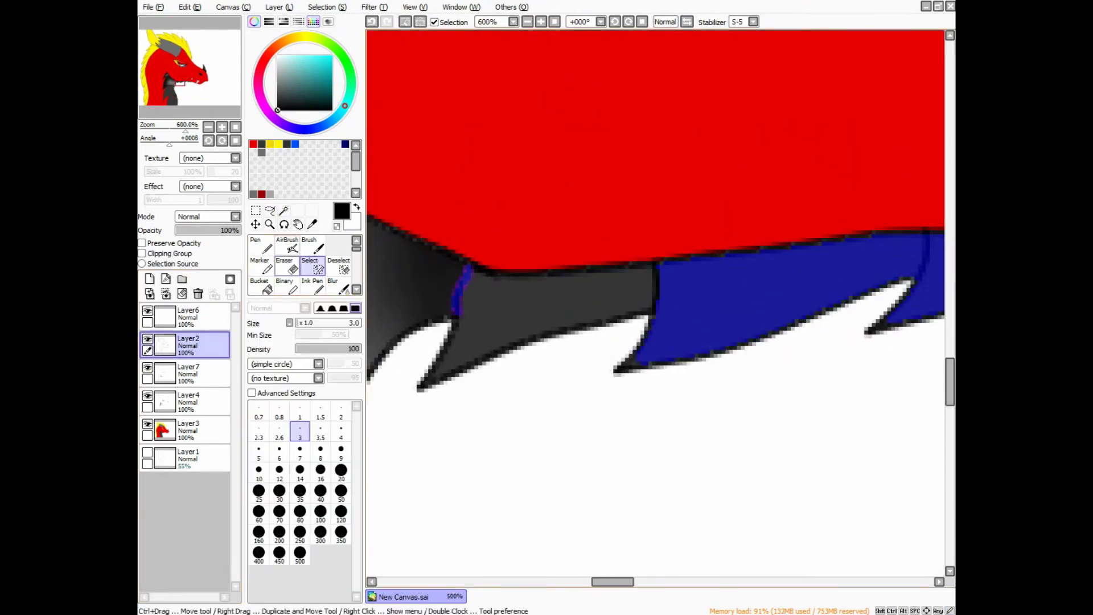
pyautogui.click(512, 319)
# Airbrush black shading along the upper edges and dividing lines of the jaw spikes on Layer4 at size 10
pyautogui.click(188, 402)
pyautogui.click(287, 246)
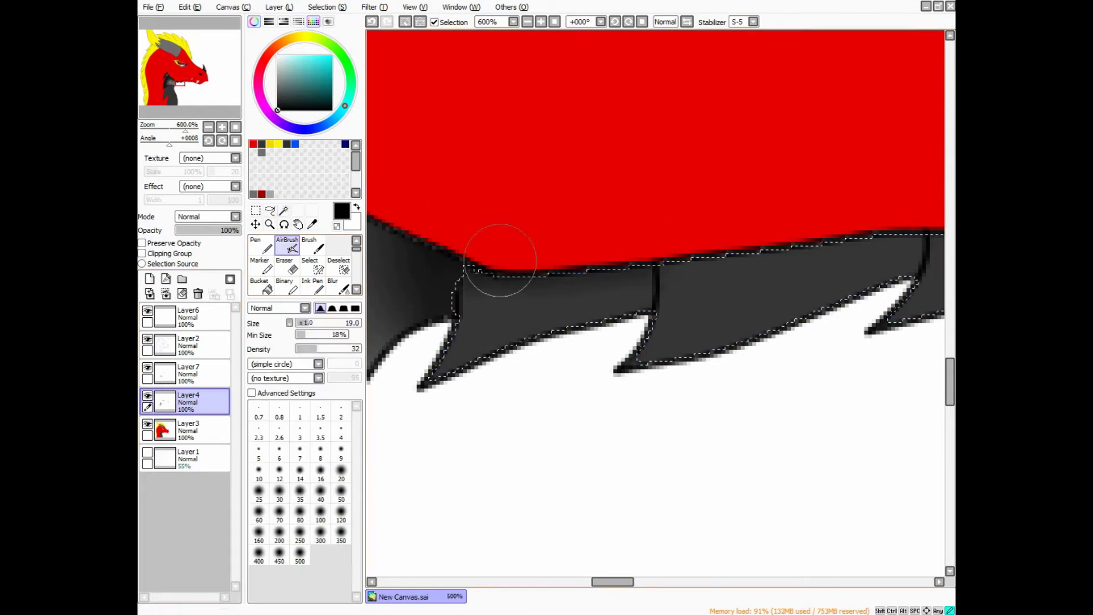
pyautogui.moveTo(508, 265); pyautogui.dragTo(439, 370)
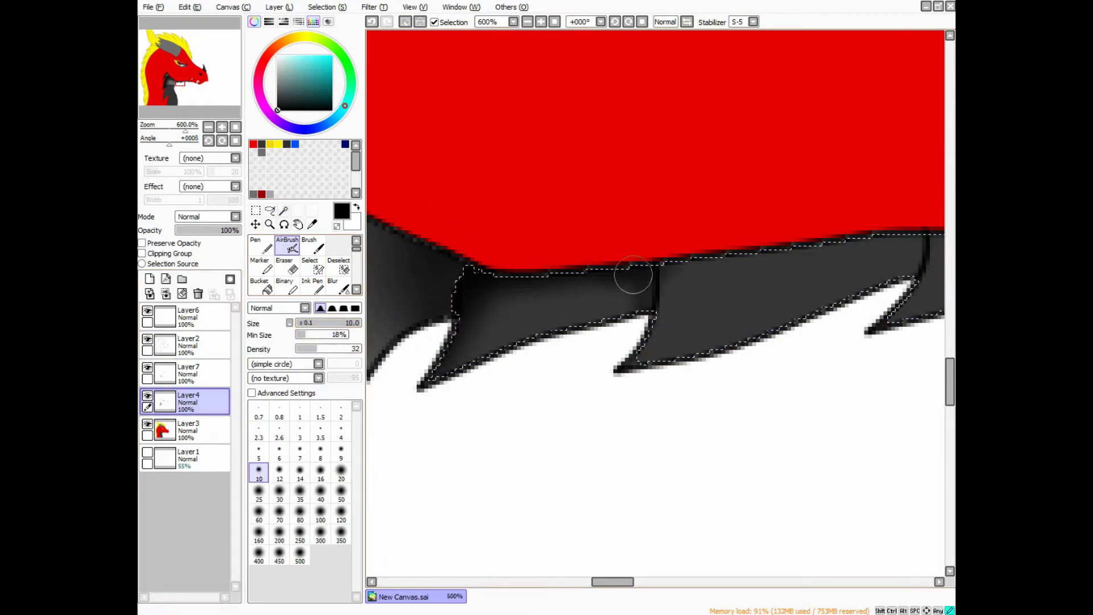
pyautogui.moveTo(633, 275); pyautogui.dragTo(583, 275)
pyautogui.moveTo(834, 241)
pyautogui.mouseDown()
pyautogui.moveTo(711, 292)
pyautogui.moveTo(647, 234)
pyautogui.mouseUp()
pyautogui.scroll(1, 695, 231)
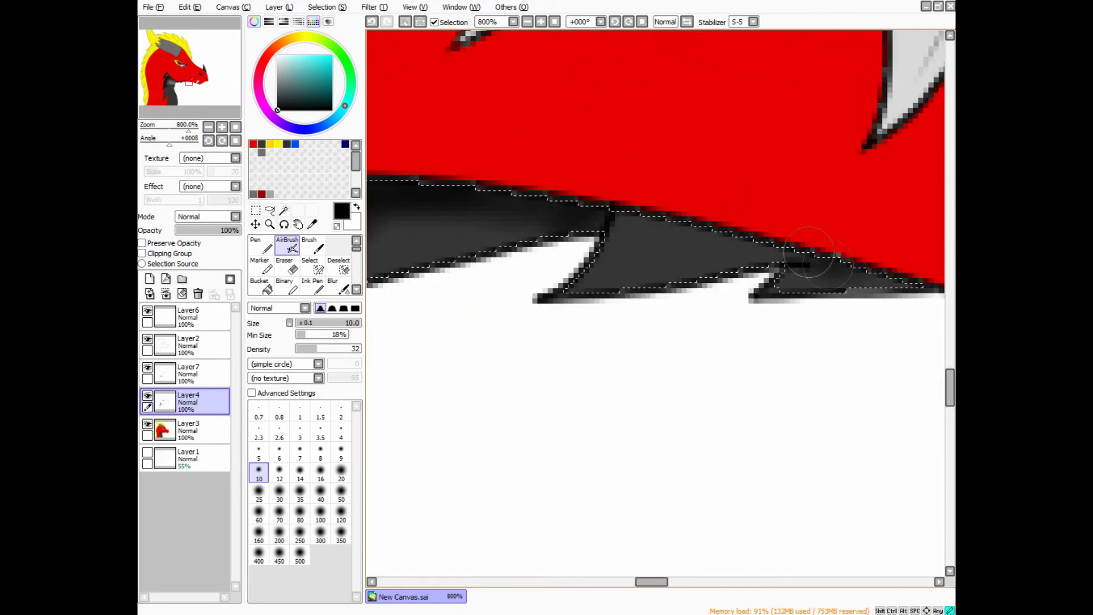
pyautogui.scroll(-2, 685, 236)
pyautogui.scroll(2, 569, 274)
# Soften the black shading on the jaw spikes on Layer4 with Blur at size 8
pyautogui.click(340, 287)
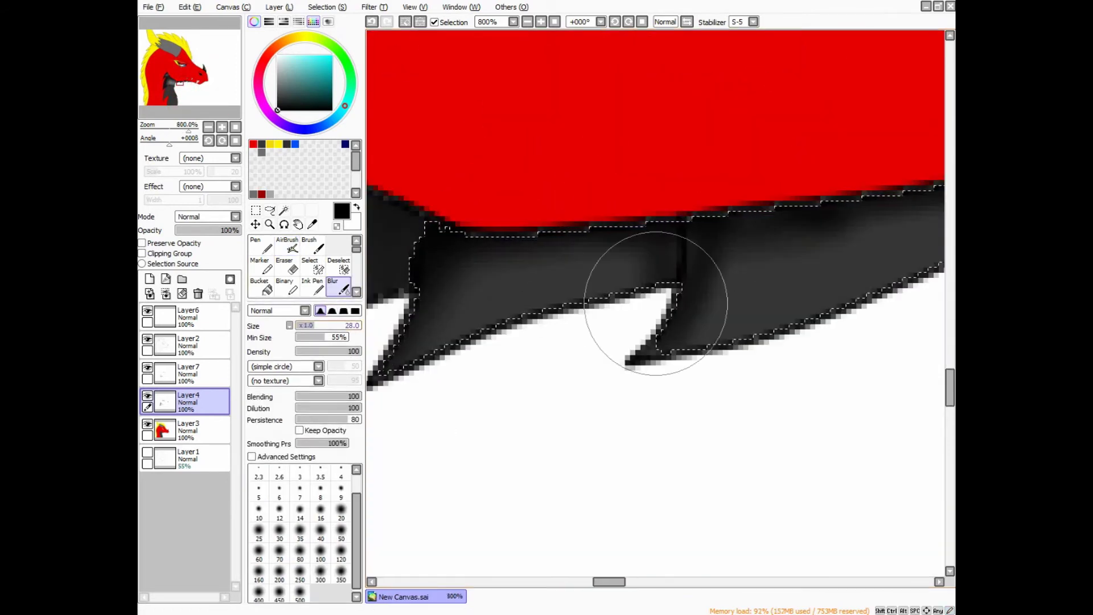
pyautogui.moveTo(715, 243); pyautogui.dragTo(459, 249)
pyautogui.moveTo(769, 239); pyautogui.dragTo(529, 235)
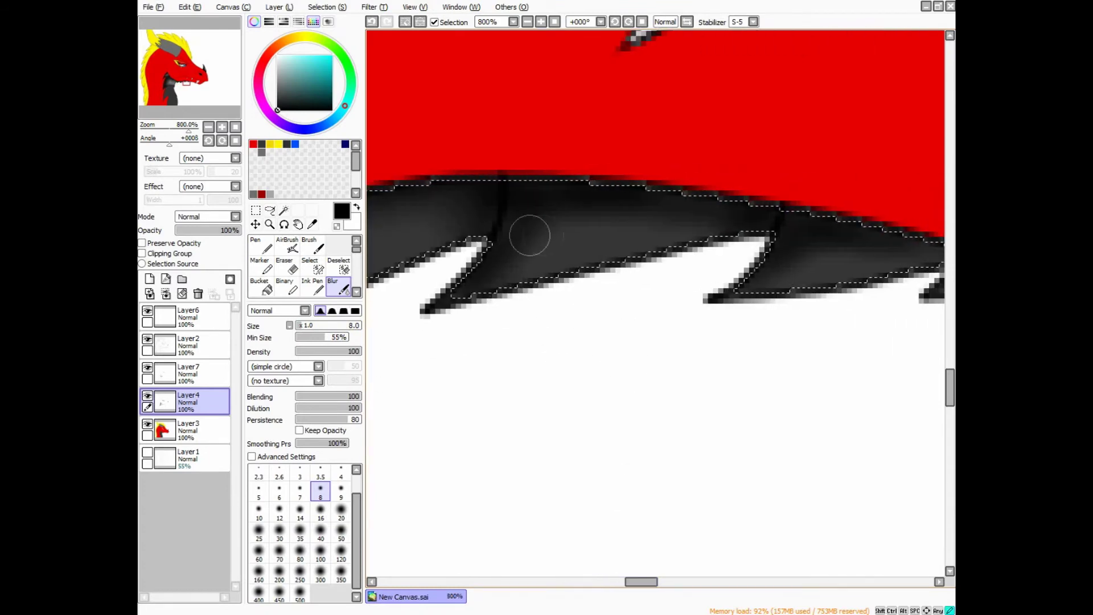
pyautogui.moveTo(633, 420); pyautogui.dragTo(341, 421)
# Airbrush white highlights along the lower edges of the jaw spikes on Layer7 at size 10
pyautogui.click(165, 373)
pyautogui.click(292, 246)
pyautogui.press('x')
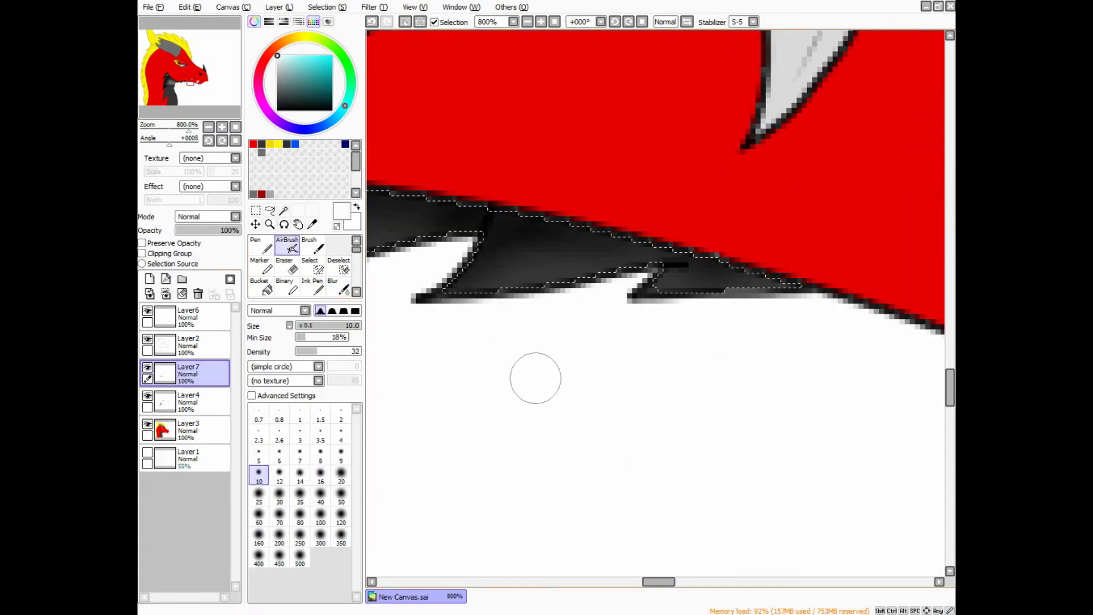
pyautogui.moveTo(741, 305); pyautogui.dragTo(764, 257)
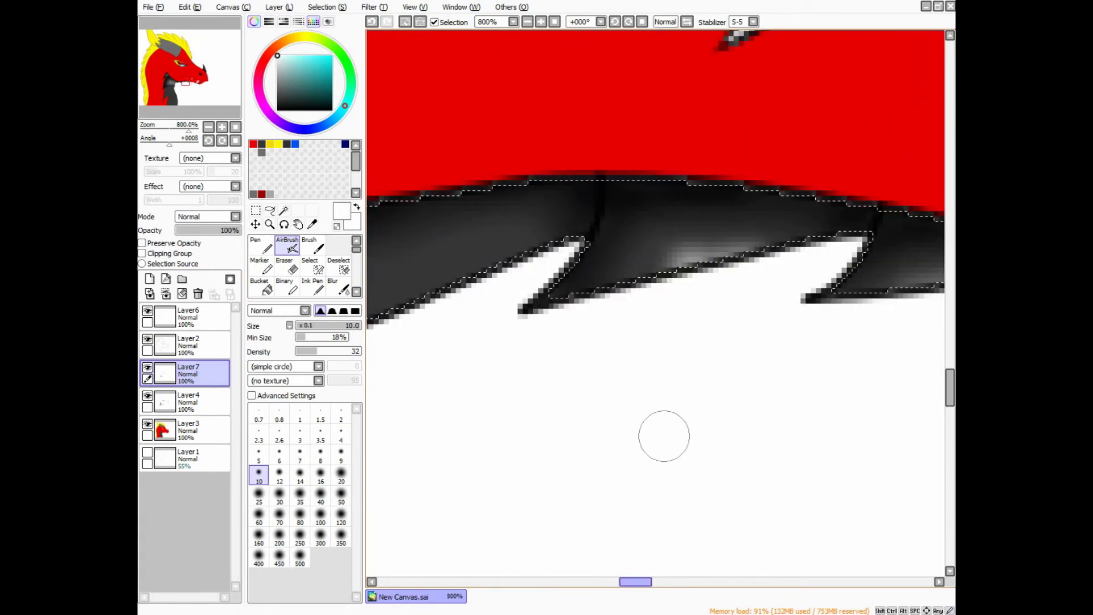
pyautogui.hscroll(-3, 493, 340)
pyautogui.hscroll(-2, 541, 358)
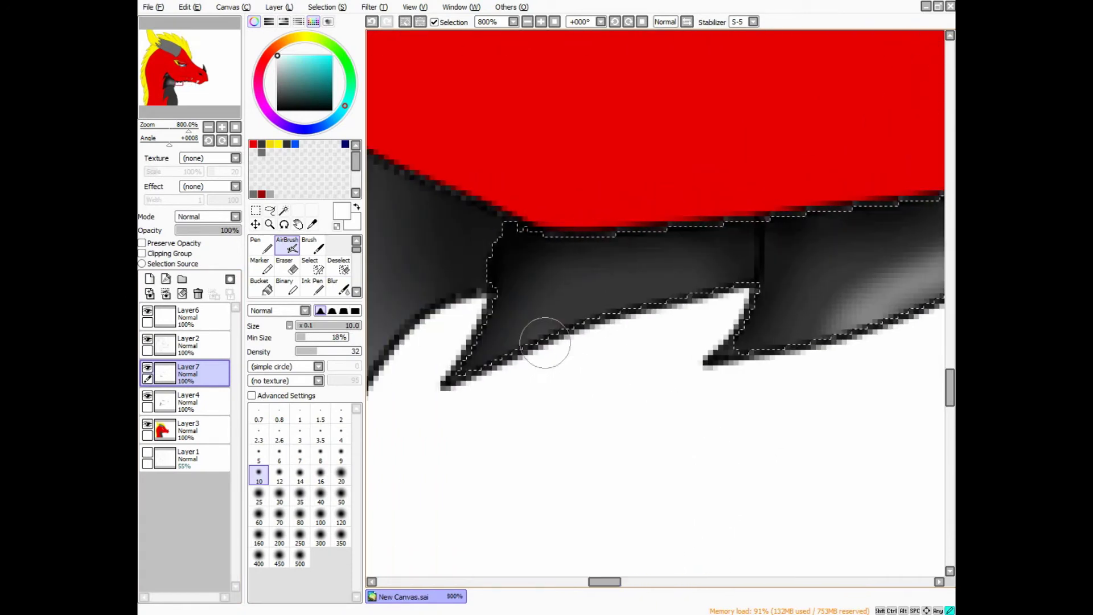
# Soften the white highlights on the jaw spikes on Layer7 with Blur at size 8 and clear the selection
pyautogui.press('b')
pyautogui.hscroll(4, 681, 246)
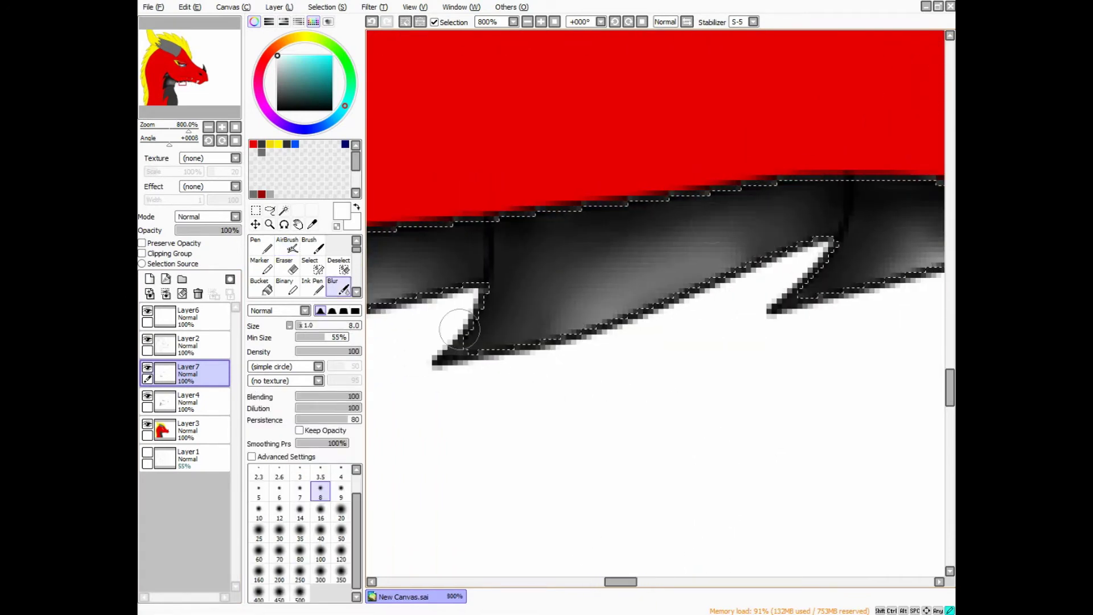
pyautogui.hscroll(4, 647, 359)
pyautogui.scroll(-5, 677, 230)
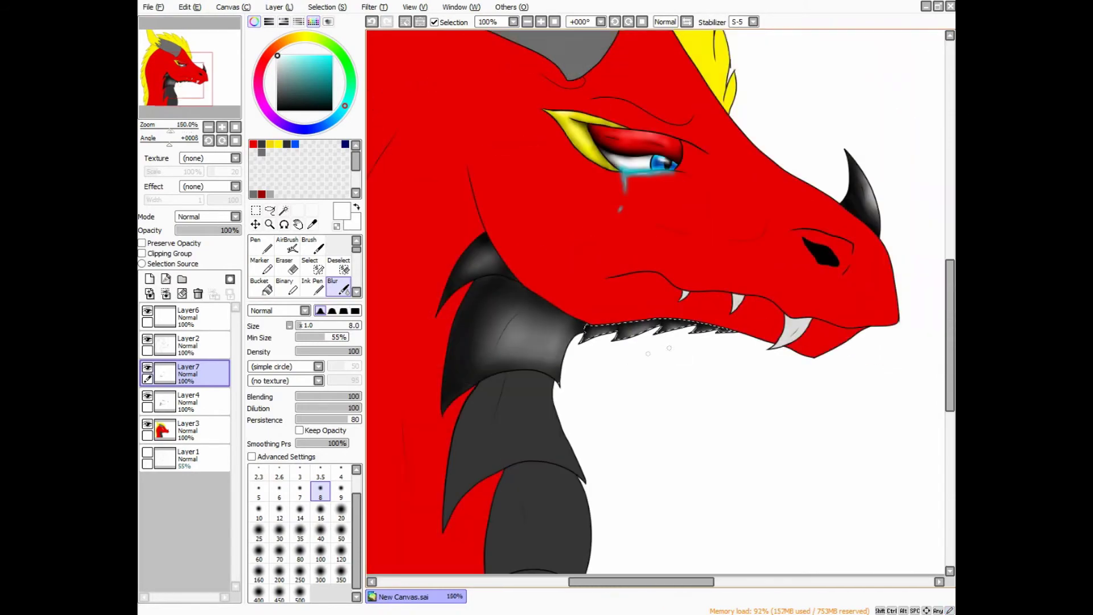
pyautogui.scroll(1, 678, 231)
pyautogui.scroll(-1, 678, 230)
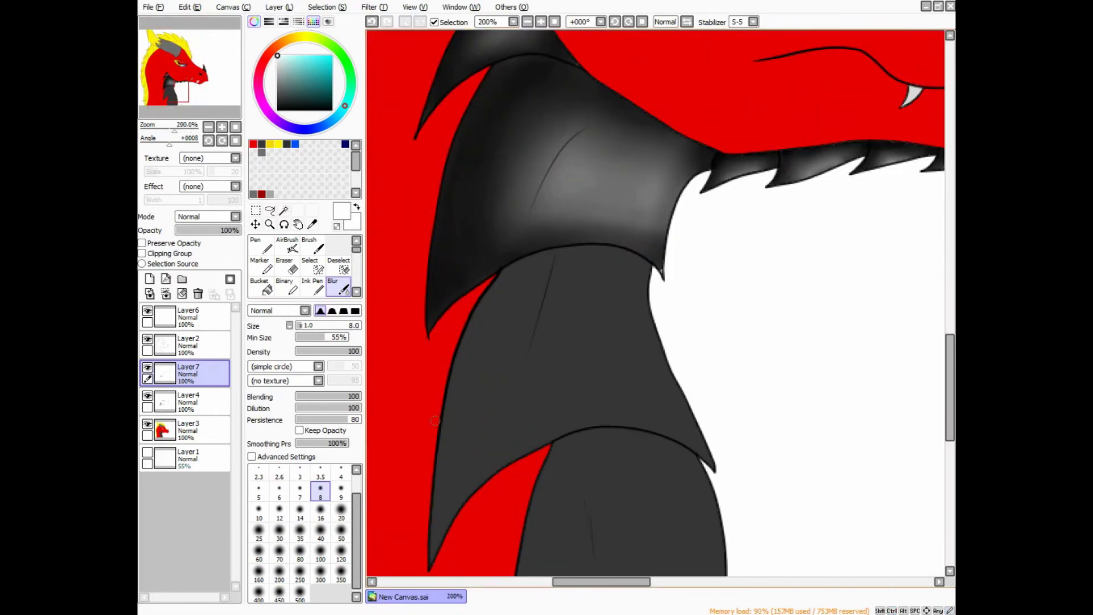
# Select the second large neck plate down with the Magic Wand on Layer2
pyautogui.click(284, 210)
pyautogui.click(188, 344)
pyautogui.scroll(-2, 655, 284)
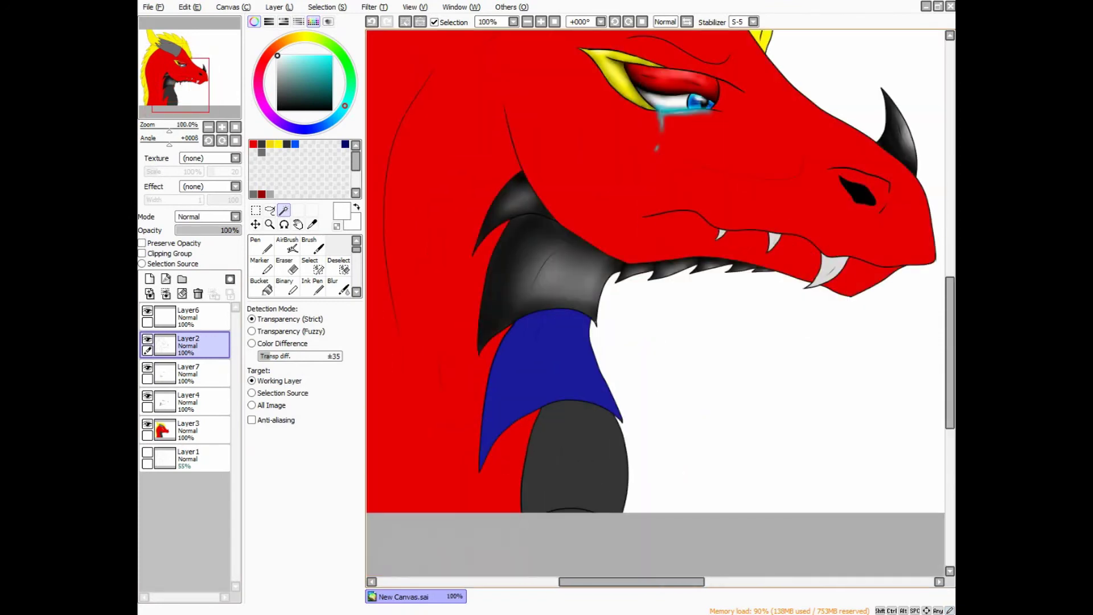
# Airbrush black shading along the second large neck plate's edges on Layer4 at sizes 35 and 40, blurring it at size 30
pyautogui.click(188, 401)
pyautogui.click(287, 245)
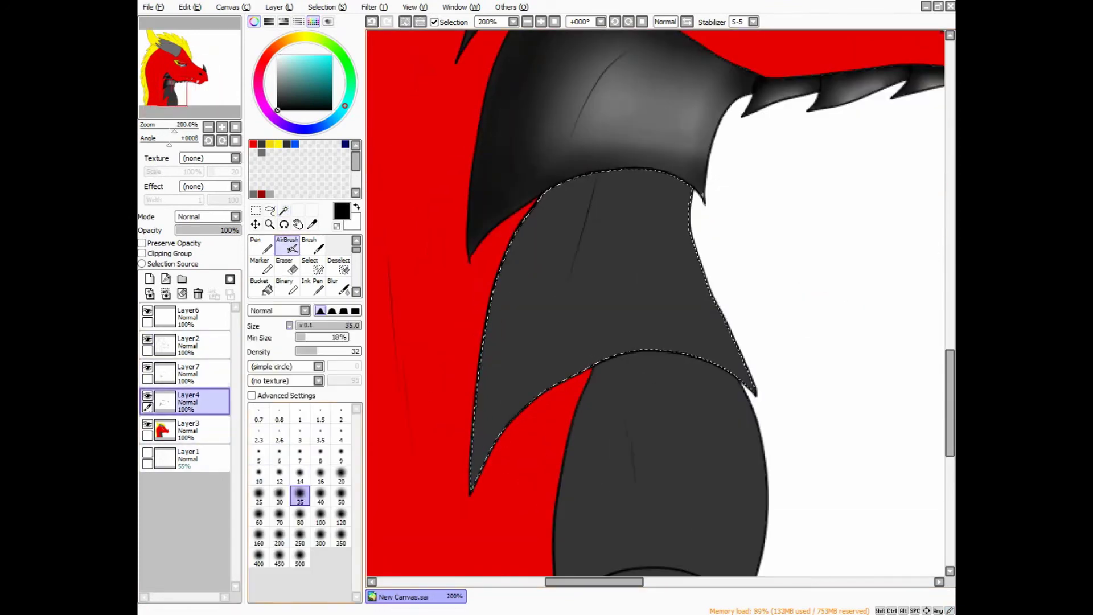
pyautogui.moveTo(479, 449); pyautogui.dragTo(557, 180)
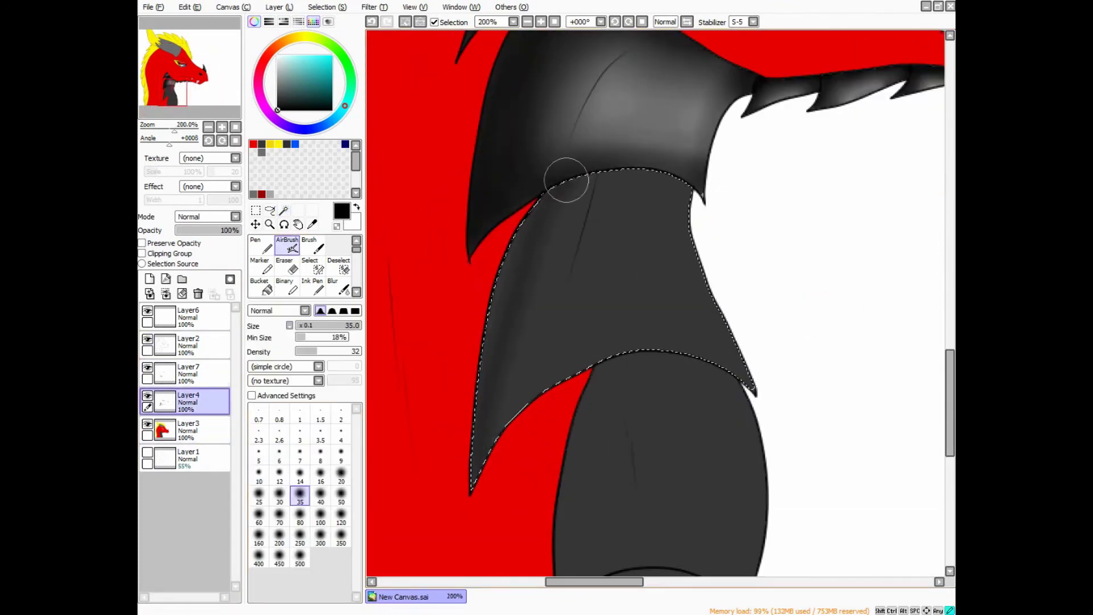
pyautogui.moveTo(490, 374)
pyautogui.mouseDown()
pyautogui.moveTo(500, 448)
pyautogui.moveTo(460, 411)
pyautogui.moveTo(518, 296)
pyautogui.moveTo(576, 219)
pyautogui.moveTo(501, 413)
pyautogui.mouseUp()
pyautogui.click(320, 494)
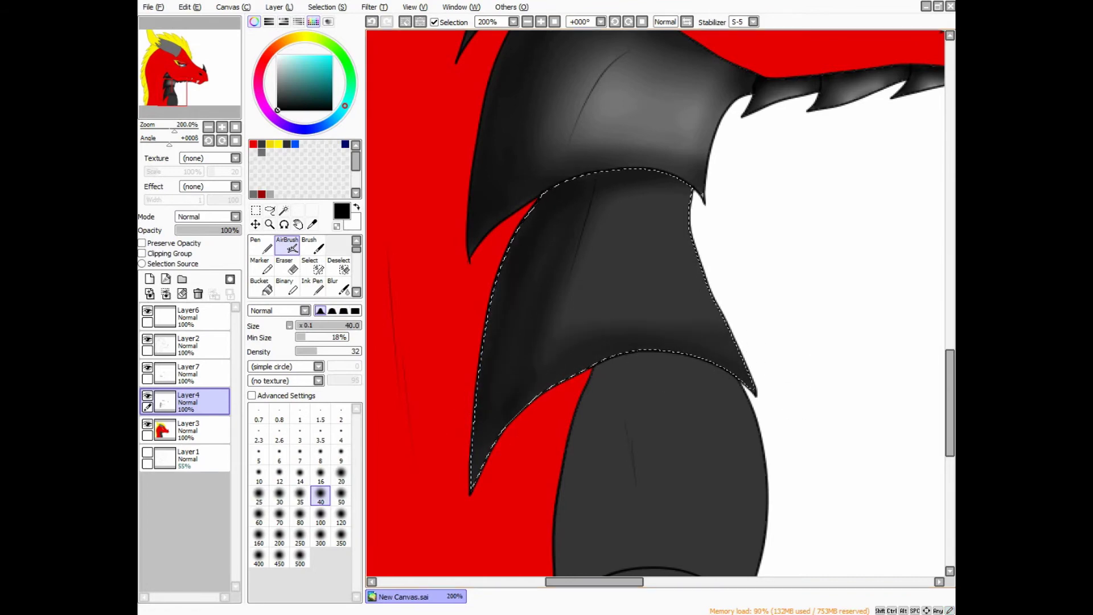
pyautogui.click(339, 287)
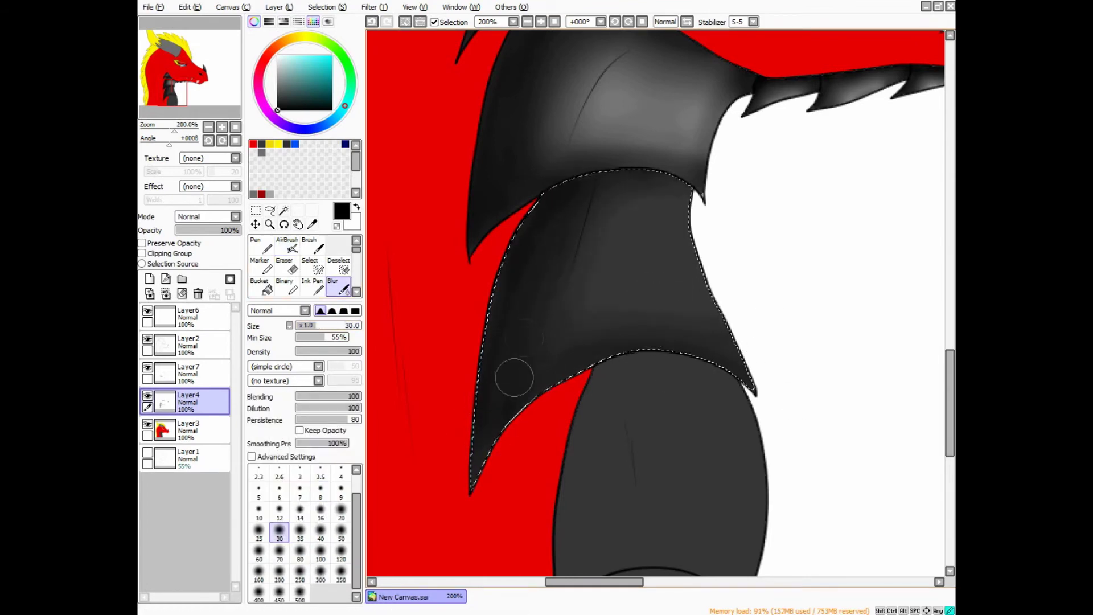
pyautogui.press('v')
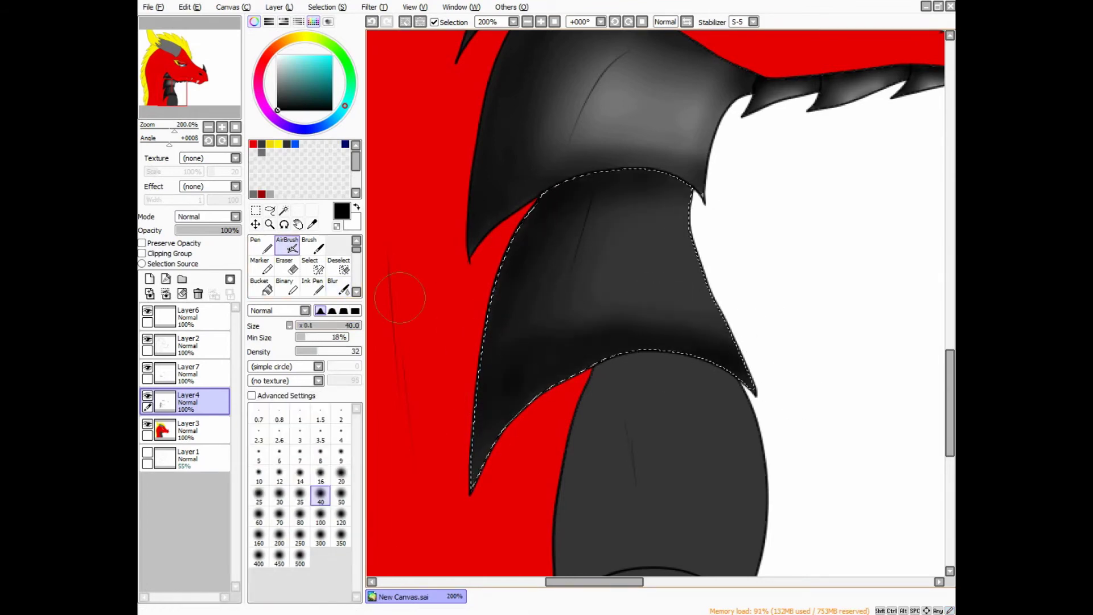
# Airbrush white highlights on the second large neck plate on Layer7 at size 40 and density 12, softening them with Blur at size 30
pyautogui.click(188, 373)
pyautogui.moveTo(707, 220); pyautogui.dragTo(655, 268)
pyautogui.hotkey('ctrl', 'z')
pyautogui.click(302, 351)
pyautogui.moveTo(569, 256)
pyautogui.mouseDown()
pyautogui.moveTo(727, 268)
pyautogui.moveTo(585, 251)
pyautogui.moveTo(717, 320)
pyautogui.mouseUp()
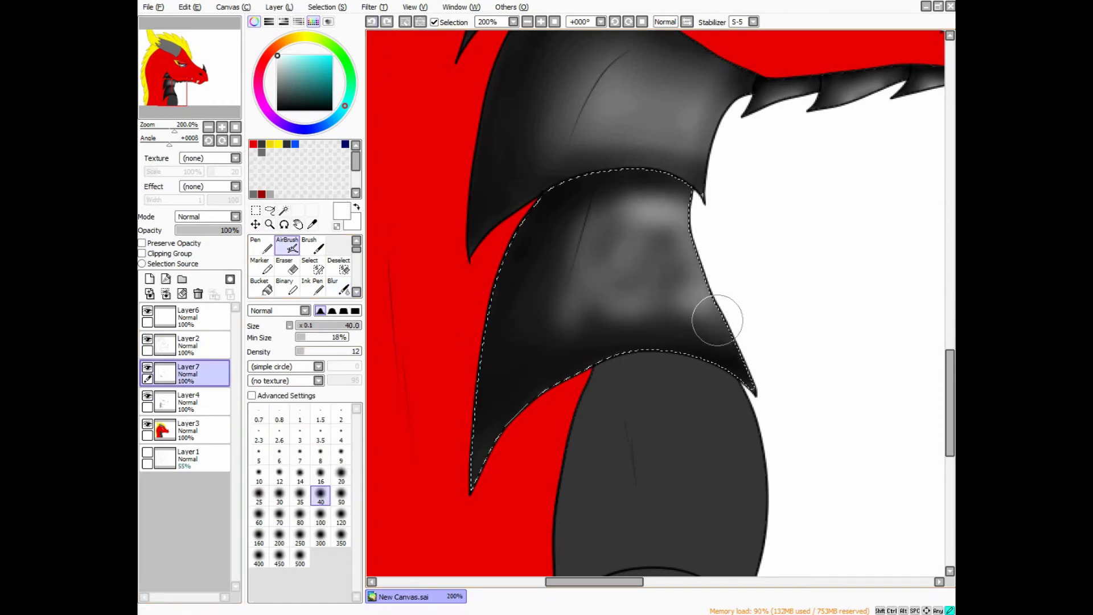
pyautogui.press('r')
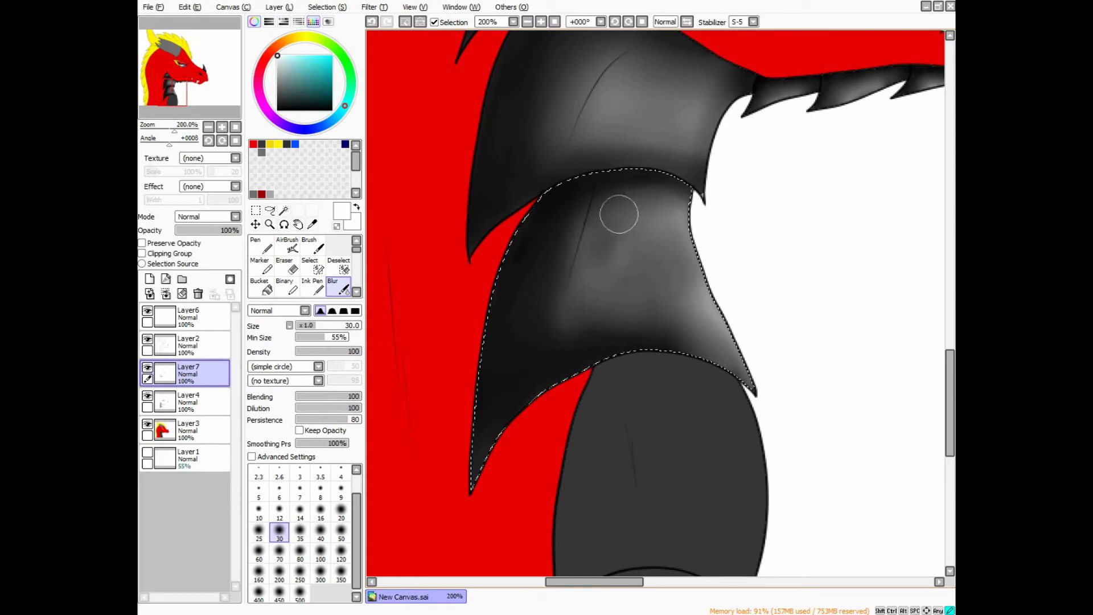
# Select the lowest neck plate with the Magic Wand on Layer2
pyautogui.scroll(-3, 654, 308)
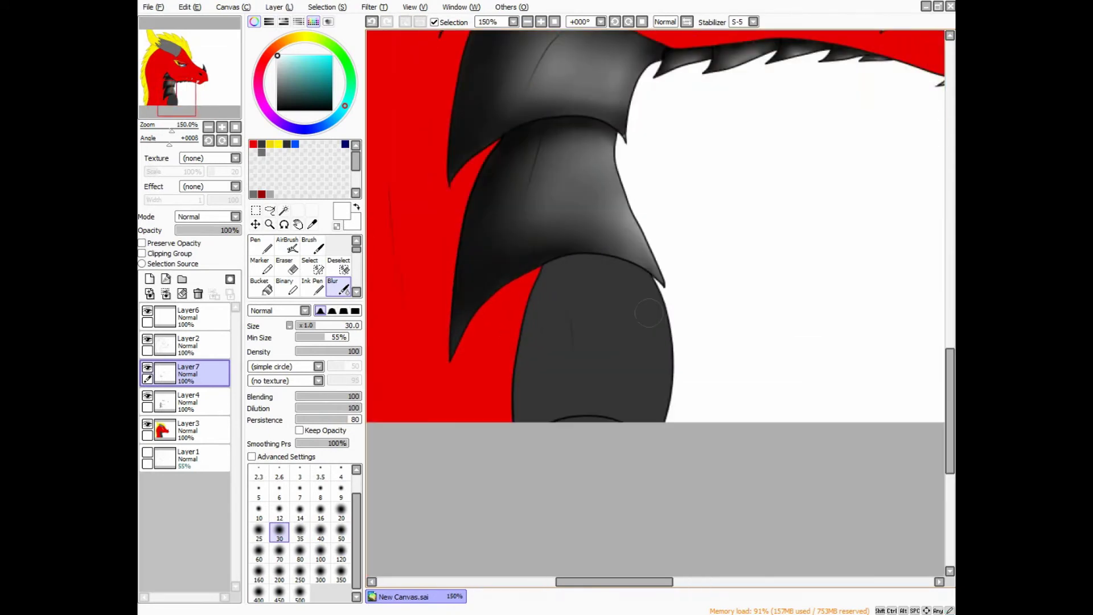
pyautogui.click(283, 210)
pyautogui.click(188, 344)
pyautogui.click(598, 342)
pyautogui.scroll(2, 598, 341)
# Airbrush black shading along the lowest neck plate's back and upper edges on Layer4 at size 100
pyautogui.click(188, 402)
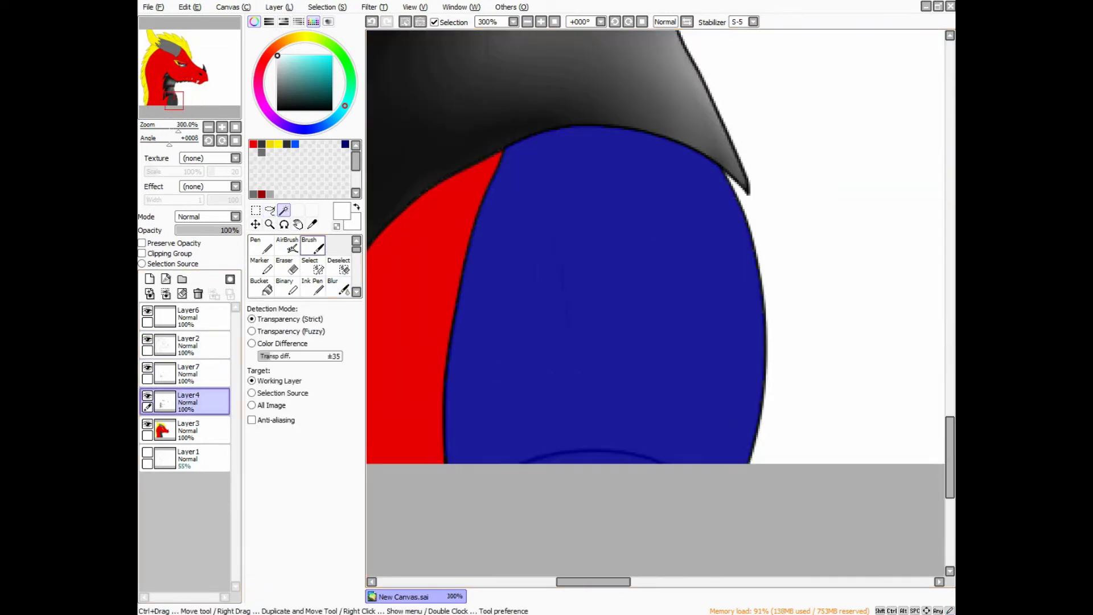
pyautogui.click(287, 246)
pyautogui.scroll(-2, 528, 265)
pyautogui.moveTo(564, 256); pyautogui.dragTo(609, 347)
pyautogui.hotkey('ctrl', 'z')
pyautogui.click(320, 514)
pyautogui.moveTo(541, 347); pyautogui.dragTo(520, 219)
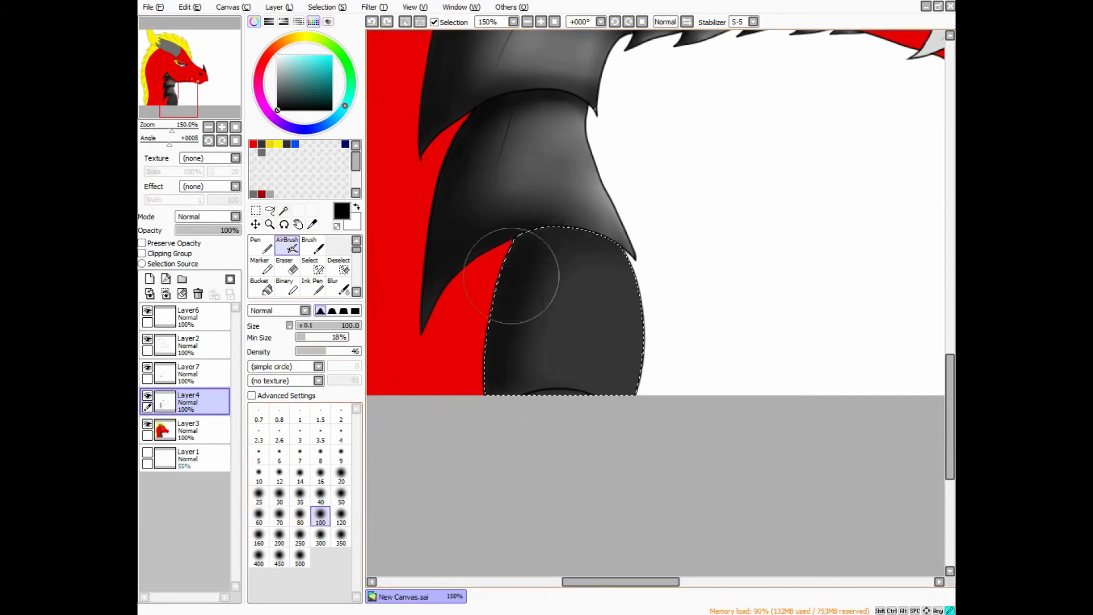
# Airbrush a white highlight on the lowest neck plate on Layer7, soften it with Blur at size 30, and clear the selection
pyautogui.press('x')
pyautogui.click(188, 373)
pyautogui.moveTo(677, 284)
pyautogui.mouseDown()
pyautogui.moveTo(581, 310)
pyautogui.moveTo(574, 353)
pyautogui.mouseUp()
pyautogui.hotkey('ctrl', 'z')
pyautogui.press('r')
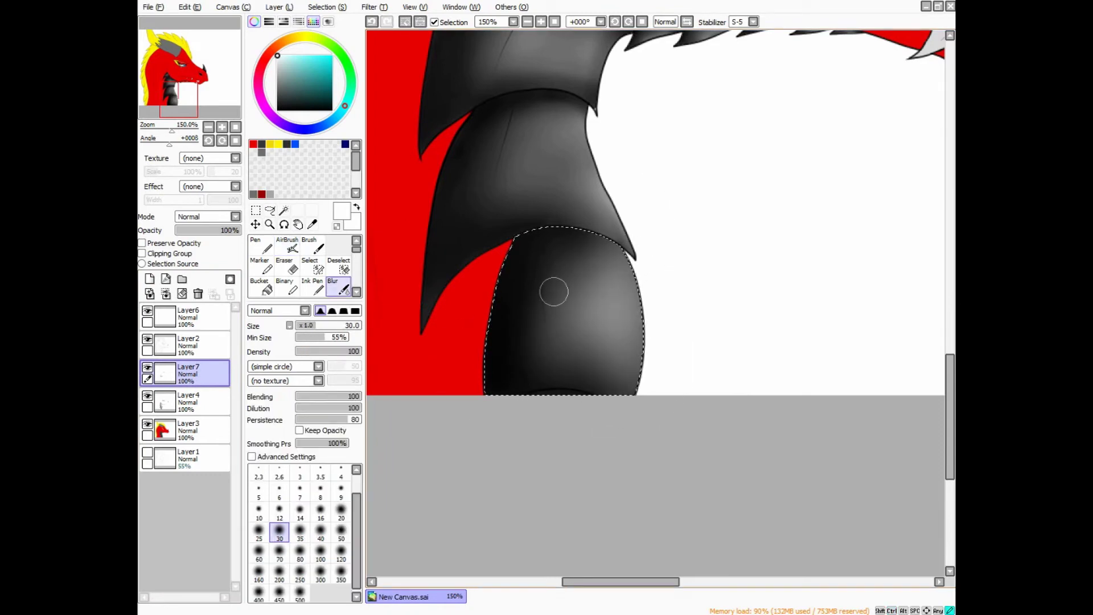
pyautogui.click(188, 401)
pyautogui.scroll(-4, 660, 301)
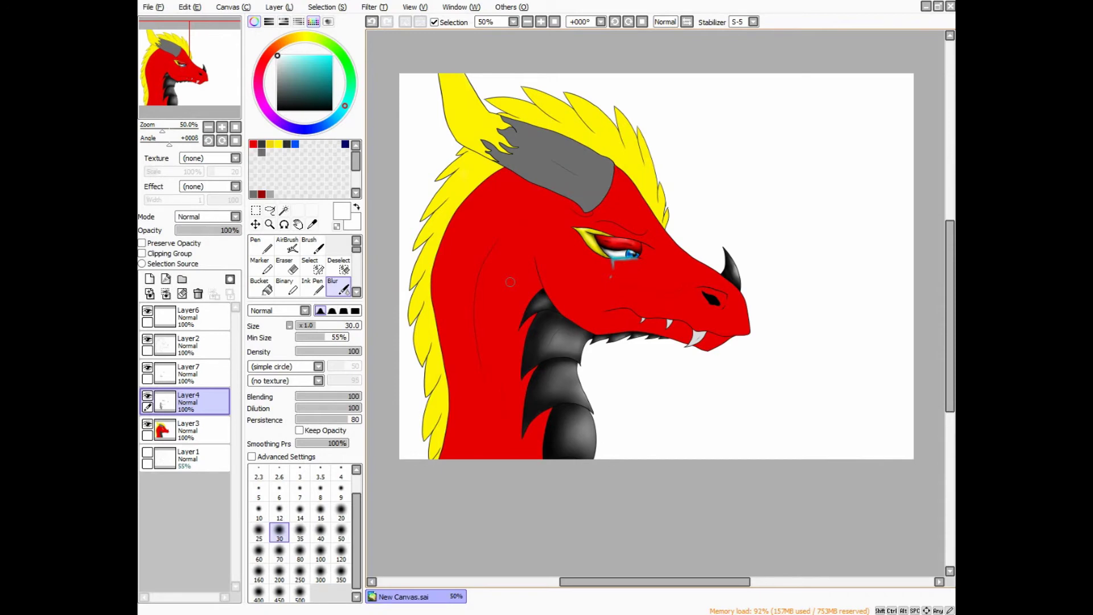
# Select the dragon's fangs with the Magic Wand on Layer2
pyautogui.click(188, 345)
pyautogui.scroll(5, 683, 330)
pyautogui.click(283, 210)
pyautogui.click(696, 336)
pyautogui.scroll(-2, 695, 336)
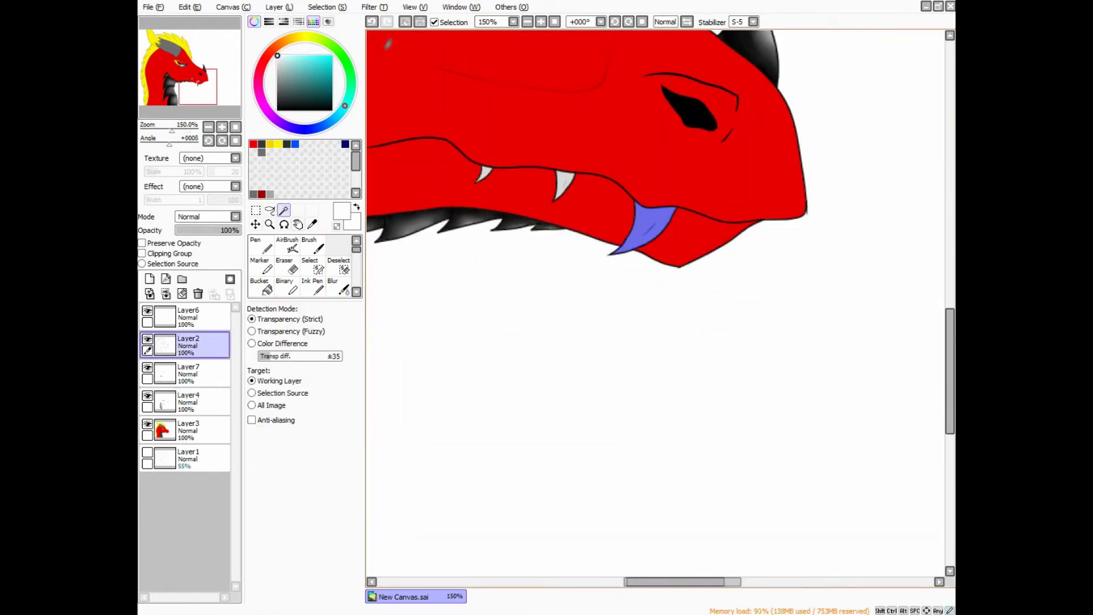
pyautogui.scroll(5, 695, 336)
pyautogui.scroll(-3, 683, 302)
pyautogui.scroll(3, 683, 273)
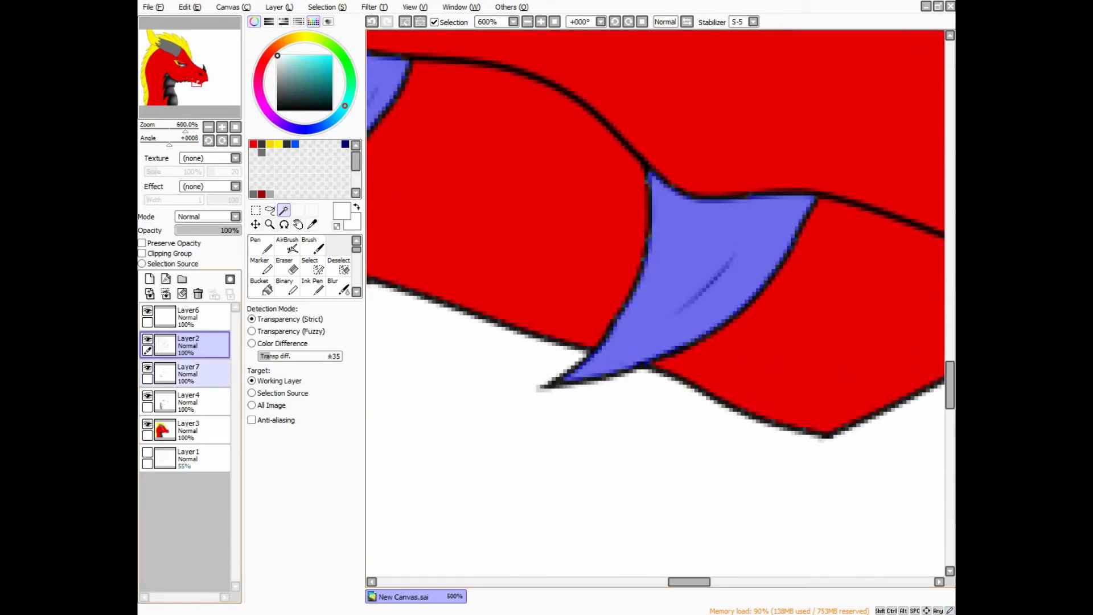
# Airbrush black shading along the back edge of the largest fang on Layer4 at size 18
pyautogui.click(188, 401)
pyautogui.click(287, 245)
pyautogui.click(287, 144)
pyautogui.press(']')
pyautogui.press(']')
pyautogui.press(']')
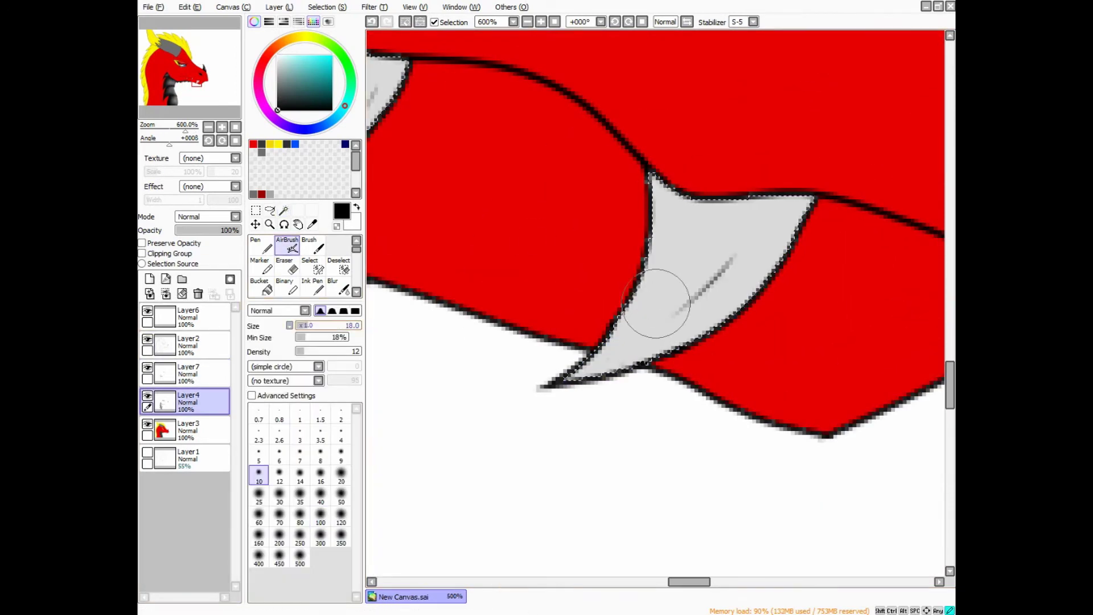
pyautogui.moveTo(649, 182)
pyautogui.mouseDown()
pyautogui.moveTo(688, 165)
pyautogui.moveTo(550, 375)
pyautogui.moveTo(652, 168)
pyautogui.moveTo(569, 376)
pyautogui.mouseUp()
pyautogui.hotkey('ctrl', 'z')
pyautogui.hotkey('ctrl', 'z')
pyautogui.hotkey('ctrl', 'z')
pyautogui.moveTo(654, 182)
pyautogui.mouseDown()
pyautogui.moveTo(808, 199)
pyautogui.moveTo(569, 370)
pyautogui.moveTo(702, 207)
pyautogui.moveTo(569, 375)
pyautogui.mouseUp()
# Soften the black shading on the largest fang with the Blur tool
pyautogui.click(339, 288)
pyautogui.moveTo(643, 239); pyautogui.dragTo(712, 292)
pyautogui.moveTo(603, 370); pyautogui.dragTo(695, 244)
pyautogui.moveTo(780, 211)
pyautogui.mouseDown()
pyautogui.moveTo(732, 231)
pyautogui.moveTo(626, 375)
pyautogui.mouseUp()
pyautogui.scroll(-1, 758, 285)
pyautogui.scroll(1, 758, 285)
# Airbrush black shading on the middle fang on Layer4 at size 10 and soften it with Blur
pyautogui.click(287, 246)
pyautogui.click(259, 474)
pyautogui.moveTo(683, 245)
pyautogui.mouseDown()
pyautogui.moveTo(586, 409)
pyautogui.moveTo(626, 393)
pyautogui.mouseUp()
pyautogui.click(339, 287)
pyautogui.moveTo(797, 256); pyautogui.dragTo(694, 267)
# Airbrush black shading on the smallest fang on Layer4 at size 10 and soften it with Blur
pyautogui.click(287, 246)
pyautogui.scroll(1, 655, 301)
pyautogui.moveTo(501, 176); pyautogui.dragTo(470, 279)
pyautogui.moveTo(476, 225); pyautogui.dragTo(800, 250)
pyautogui.click(339, 287)
pyautogui.moveTo(529, 191); pyautogui.dragTo(481, 225)
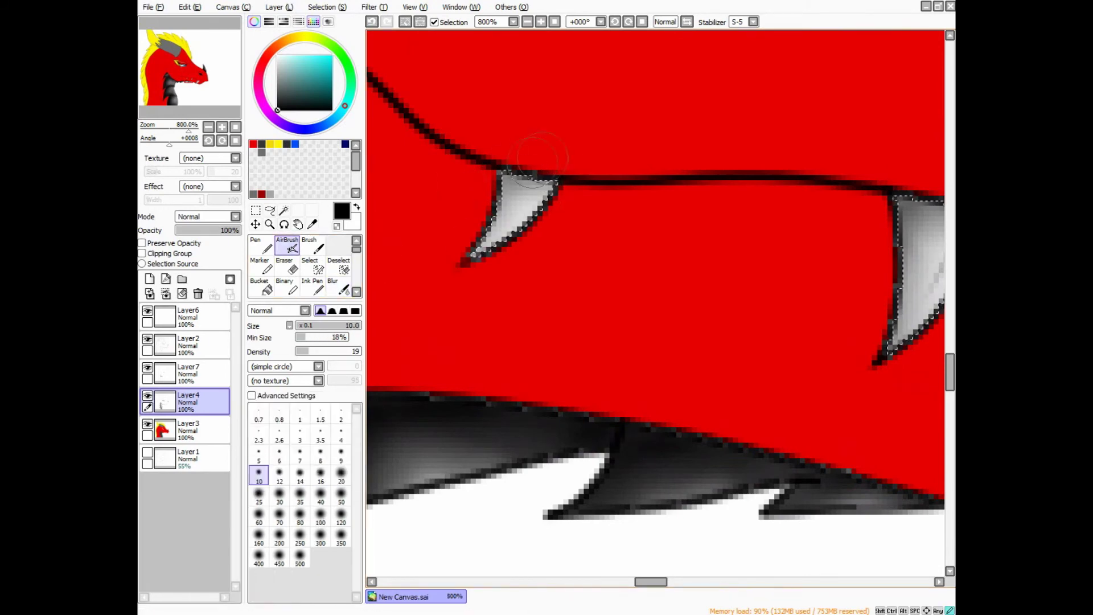
# Clear the fang selection and select the grey base of the large horn with the Magic Wand on Layer2
pyautogui.scroll(-7, 548, 256)
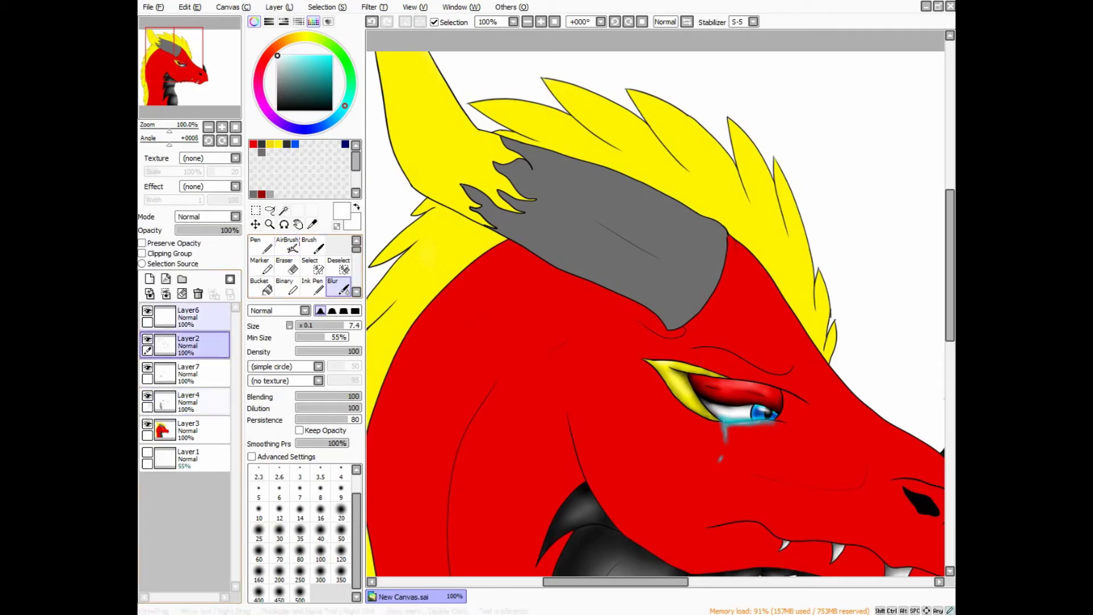
pyautogui.scroll(5, 654, 301)
pyautogui.scroll(-7, 654, 302)
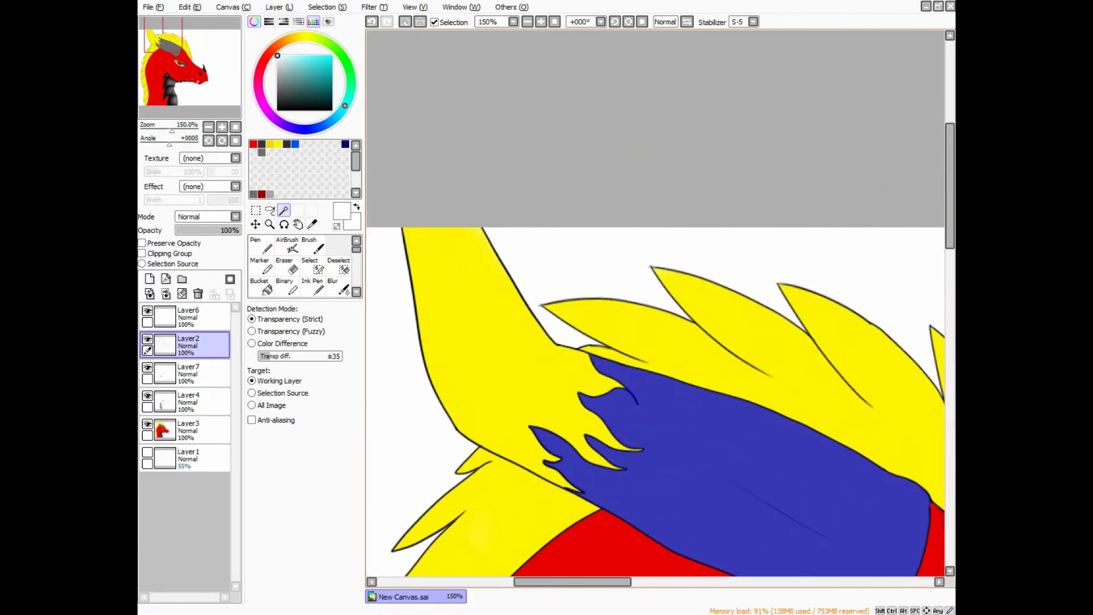
# Airbrush black shading along the grey horn base's lower edge on Layer4 at size 53, blurring it at size 35
pyautogui.click(188, 401)
pyautogui.click(287, 246)
pyautogui.moveTo(654, 399); pyautogui.dragTo(541, 251)
pyautogui.click(289, 325)
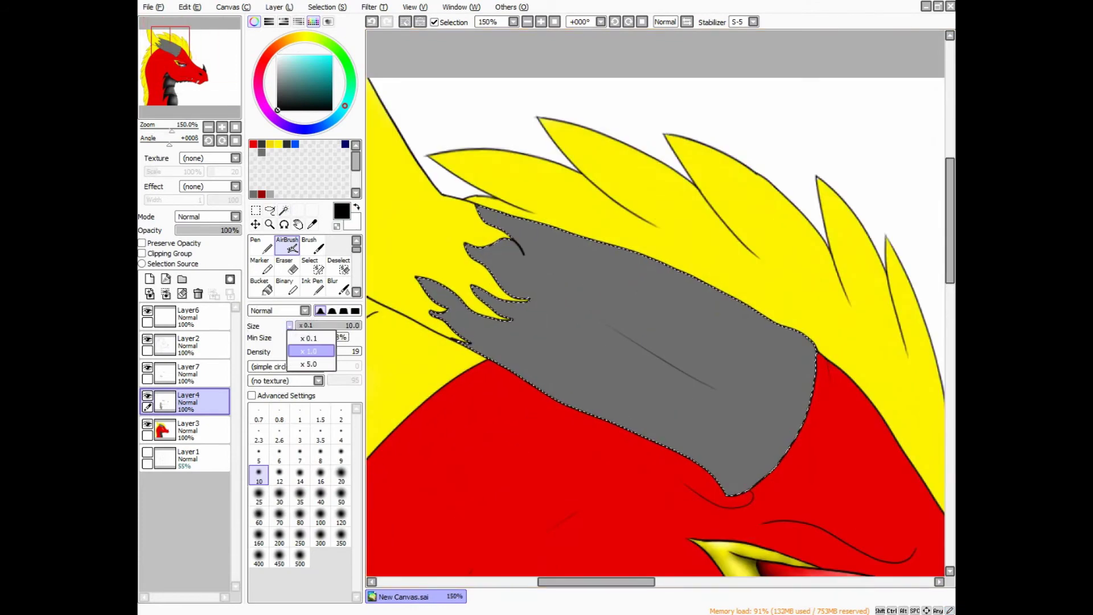
pyautogui.click(312, 351)
pyautogui.hotkey('ctrl', 'z')
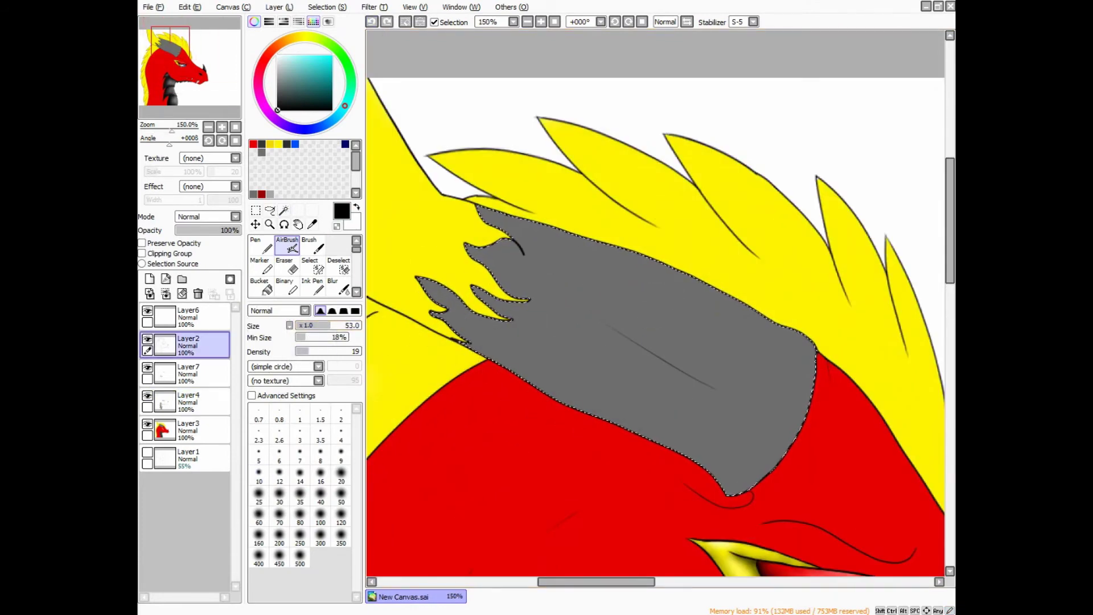
pyautogui.moveTo(516, 348)
pyautogui.mouseDown()
pyautogui.moveTo(659, 366)
pyautogui.moveTo(756, 398)
pyautogui.moveTo(700, 472)
pyautogui.mouseUp()
pyautogui.click(338, 288)
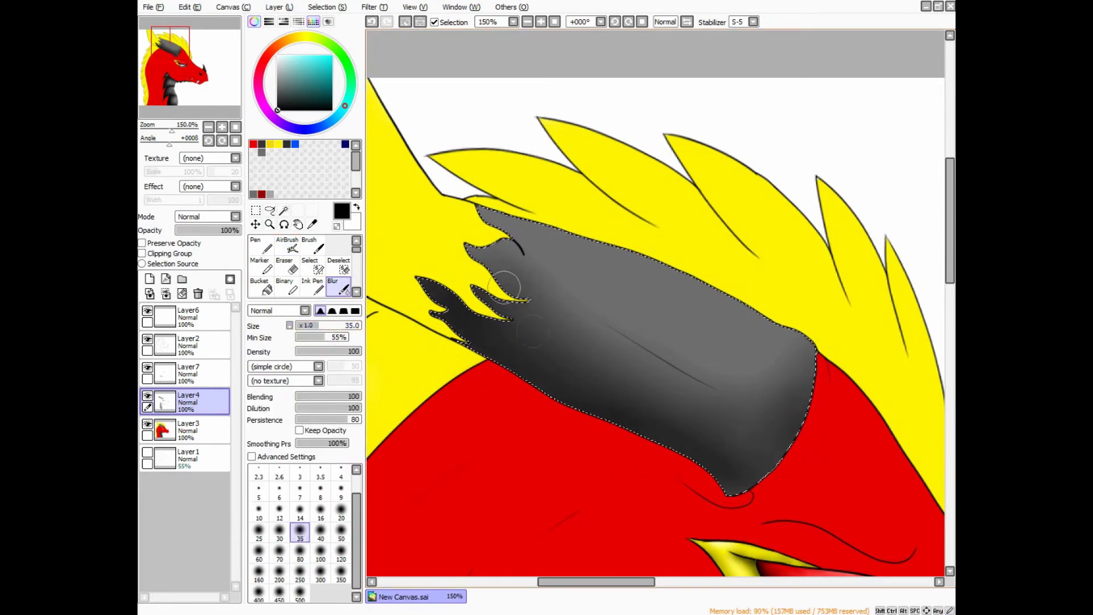
pyautogui.moveTo(504, 285); pyautogui.dragTo(532, 291)
# Airbrush white highlights along the grey horn base's upper side on Layer7 at size 60 and soften them with Blur
pyautogui.click(187, 373)
pyautogui.click(286, 246)
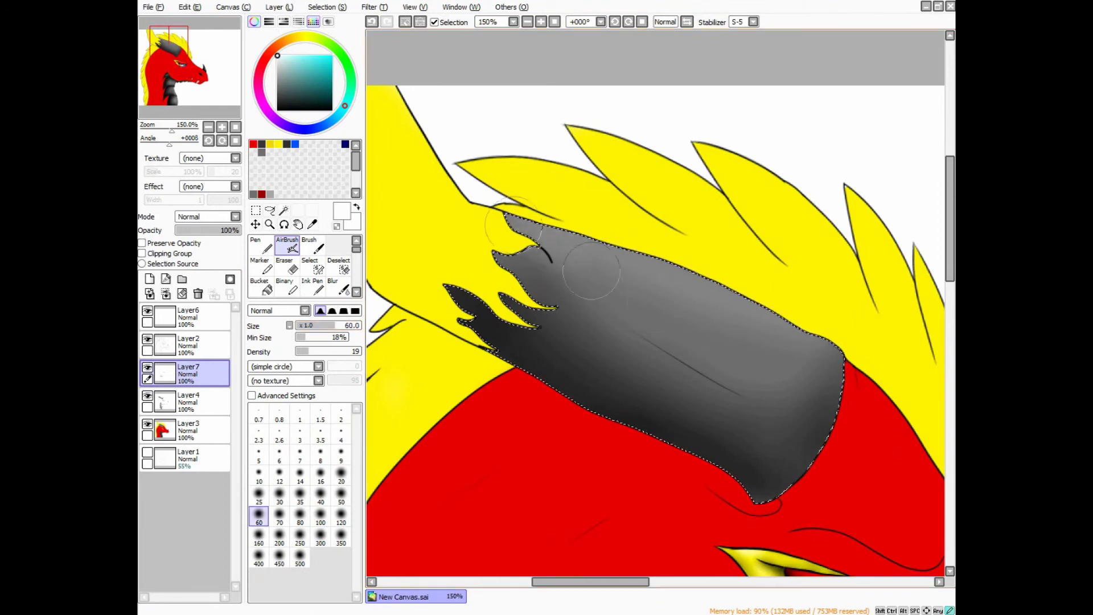
pyautogui.moveTo(590, 271); pyautogui.dragTo(626, 241)
pyautogui.click(338, 288)
pyautogui.moveTo(480, 273)
pyautogui.mouseDown()
pyautogui.moveTo(480, 137)
pyautogui.moveTo(470, 264)
pyautogui.mouseUp()
# Add black airbrush shading at the upper front edge of the grey horn base on Layer4 at size 37
pyautogui.click(287, 246)
pyautogui.click(188, 402)
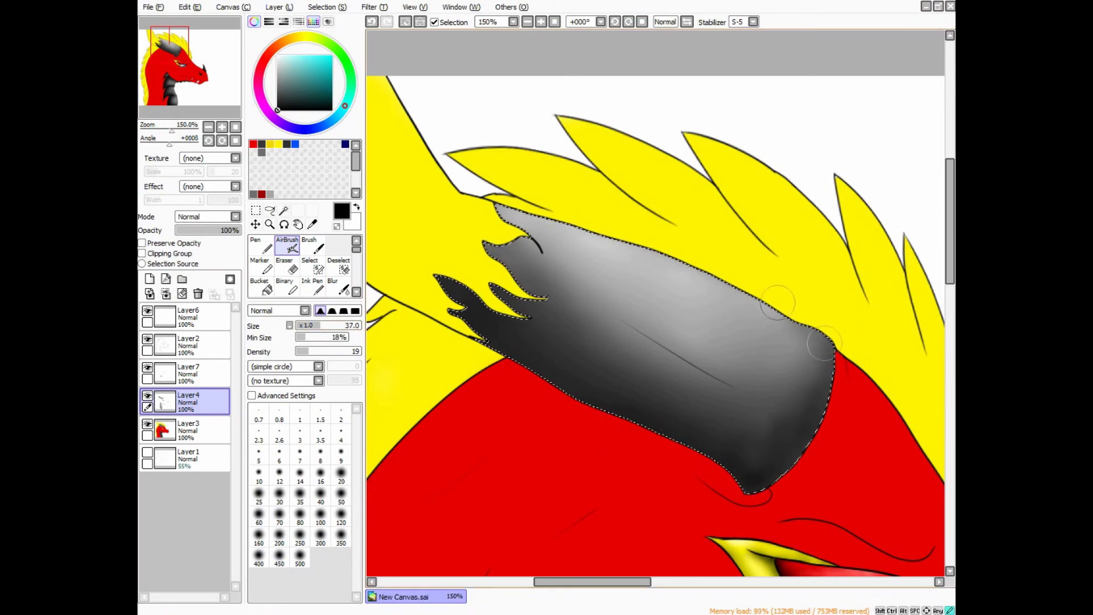
pyautogui.scroll(-3, 654, 301)
# Select the yellow tip section of the large horn with the Magic Wand on Layer2
pyautogui.scroll(3, 597, 353)
pyautogui.click(188, 344)
pyautogui.click(283, 210)
pyautogui.scroll(4, 603, 387)
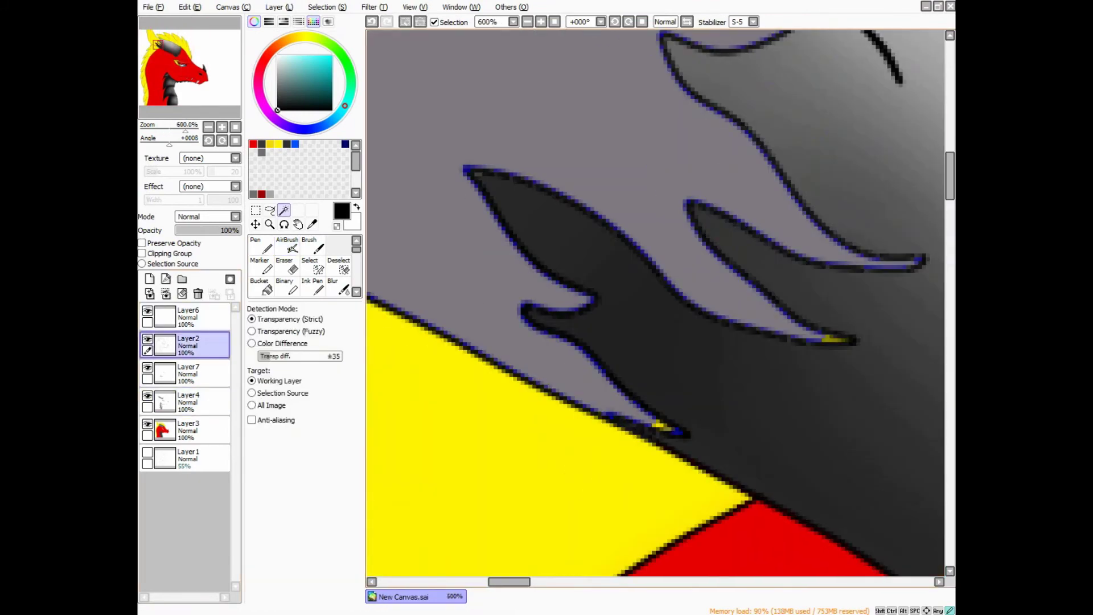
pyautogui.scroll(-4, 654, 308)
pyautogui.scroll(4, 654, 307)
pyautogui.scroll(-4, 655, 307)
pyautogui.scroll(1, 654, 307)
# Airbrush black shading along the yellow horn section's back and lower edges on Layer4 at size 100
pyautogui.click(188, 402)
pyautogui.click(286, 246)
pyautogui.click(320, 515)
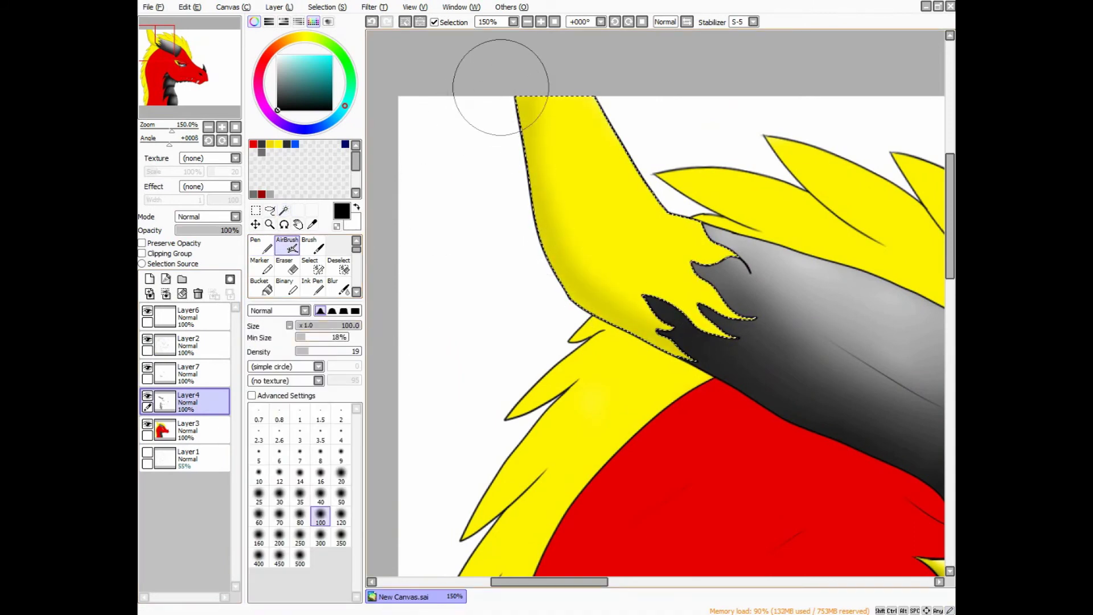
pyautogui.moveTo(515, 182); pyautogui.dragTo(608, 332)
# Airbrush white highlights on the yellow horn section on Layer7 at size 47, blur them at size 35, and clear the selection
pyautogui.click(188, 373)
pyautogui.click(277, 55)
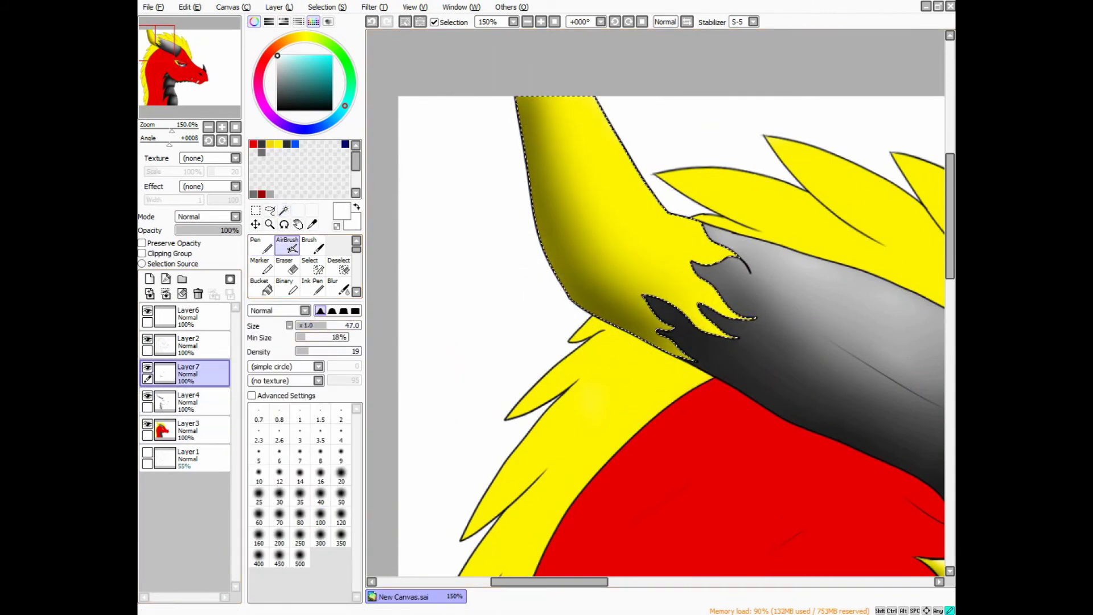
pyautogui.click(343, 287)
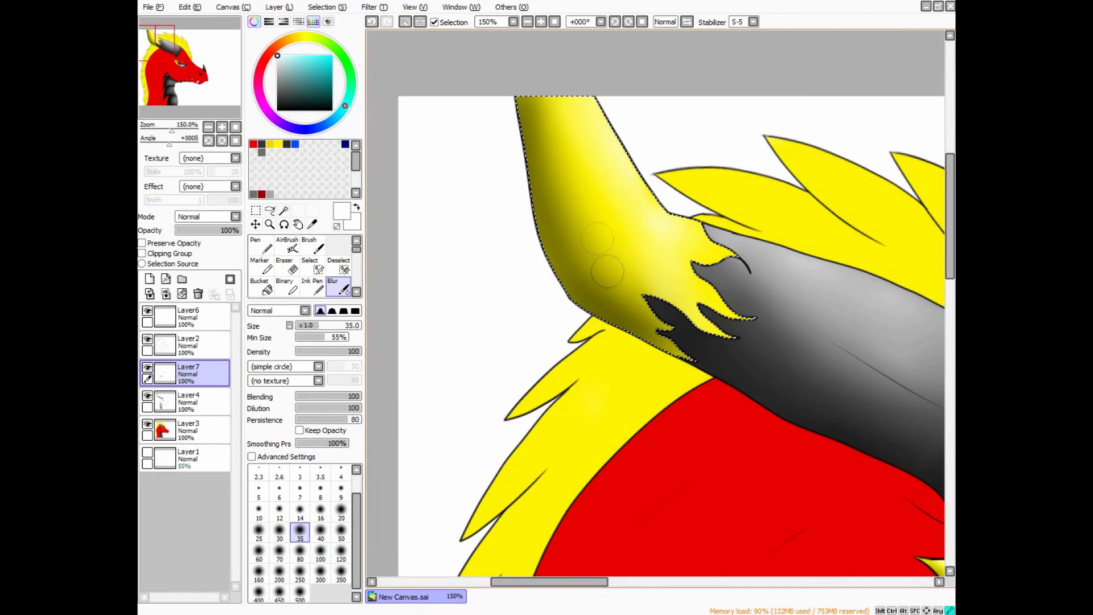
pyautogui.click(188, 401)
pyautogui.scroll(-4, 573, 206)
pyautogui.hotkey('ctrl', 'd')
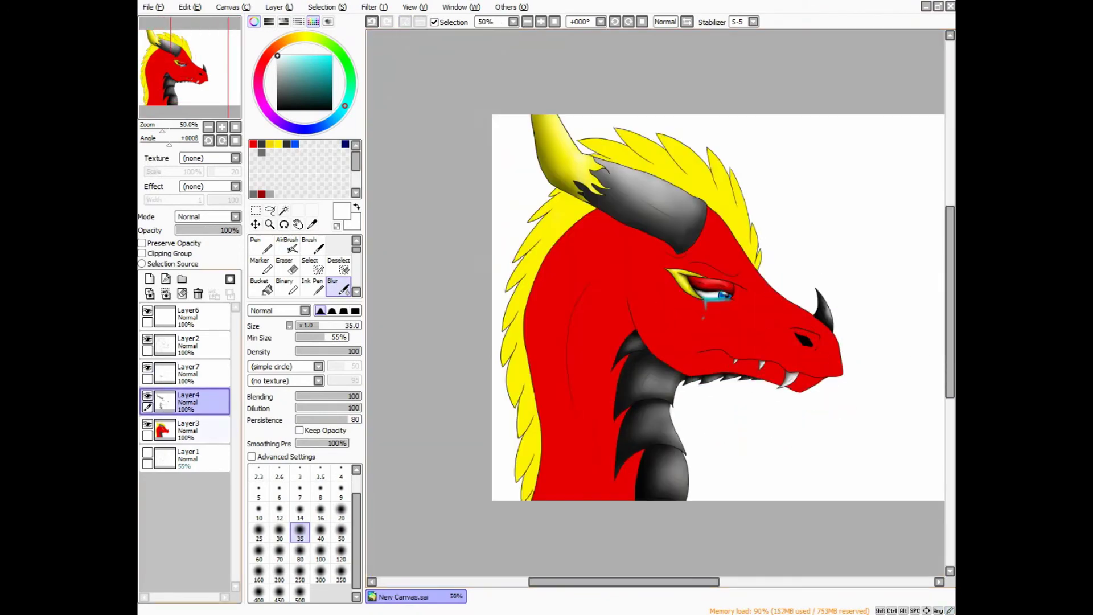
# Select the dragon's red head and neck areas with the Magic Wand on Layer2
pyautogui.click(188, 345)
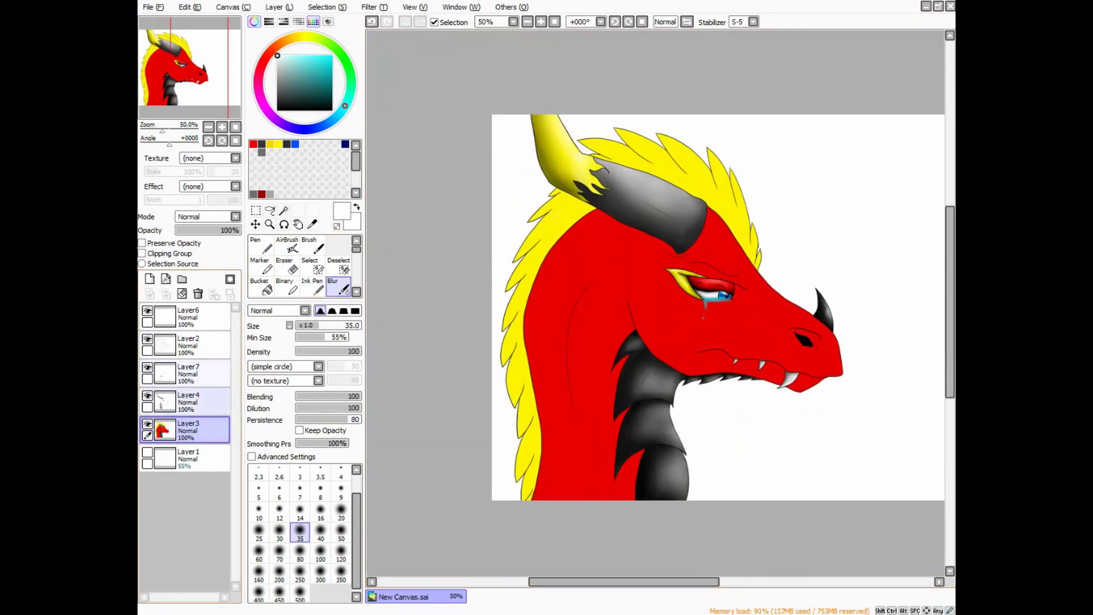
pyautogui.click(283, 210)
pyautogui.click(654, 341)
pyautogui.moveTo(654, 342); pyautogui.dragTo(575, 253)
# Create a new layer and fill the selected head and neck with dark blue using the Bucket
pyautogui.click(149, 278)
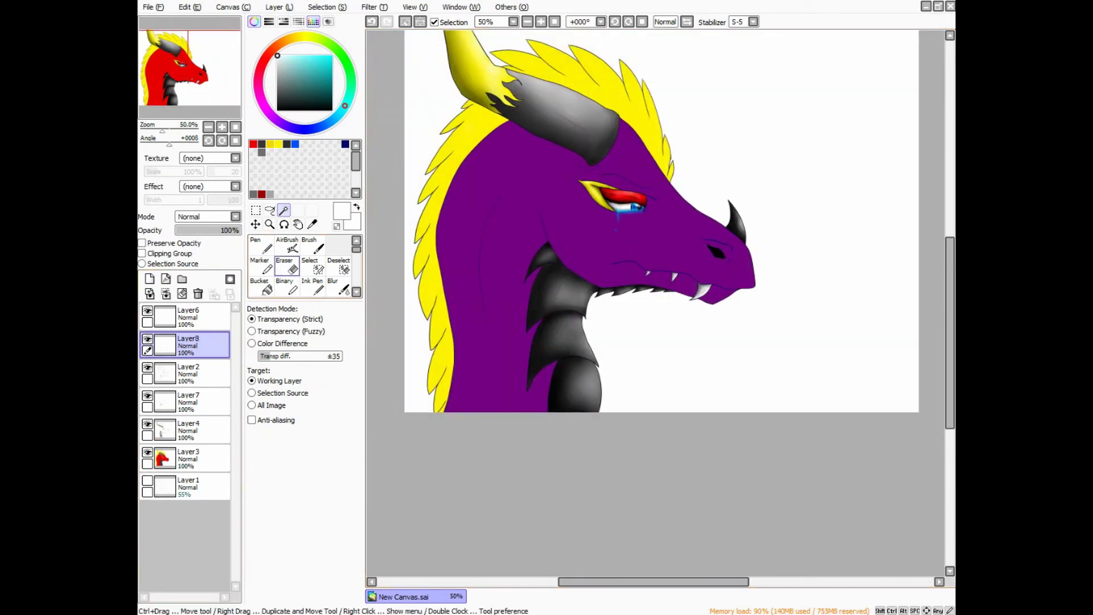
pyautogui.click(260, 284)
pyautogui.click(344, 143)
pyautogui.click(512, 256)
pyautogui.scroll(-2, 205, 217)
# Set Layer8 to Multiply at 50% opacity and move it directly above Layer3
pyautogui.click(235, 216)
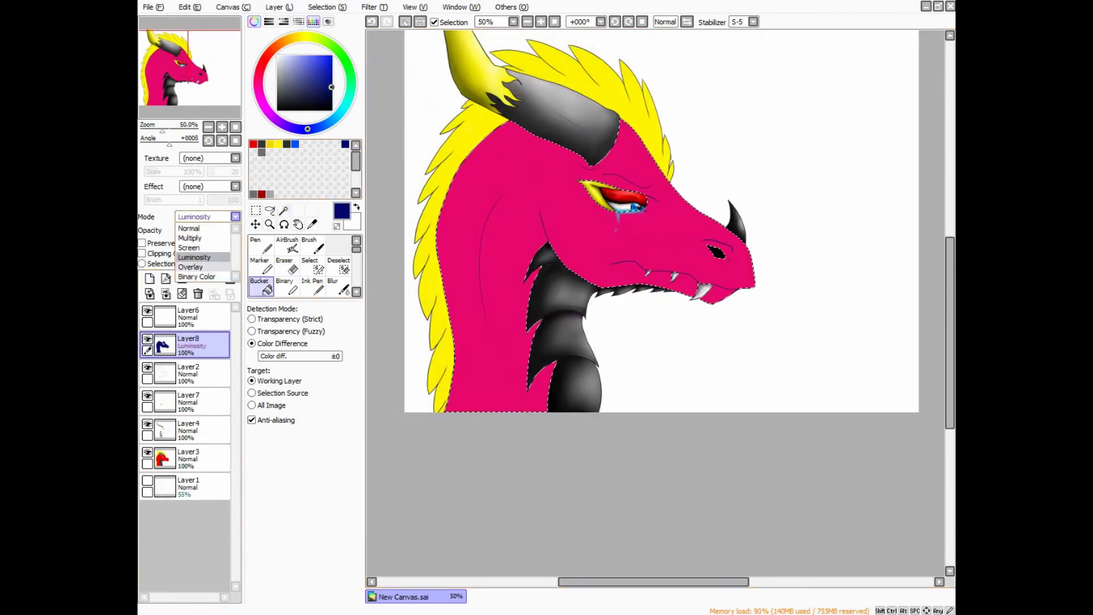
pyautogui.click(193, 246)
pyautogui.moveTo(228, 230); pyautogui.dragTo(214, 230)
pyautogui.moveTo(187, 345); pyautogui.dragTo(188, 430)
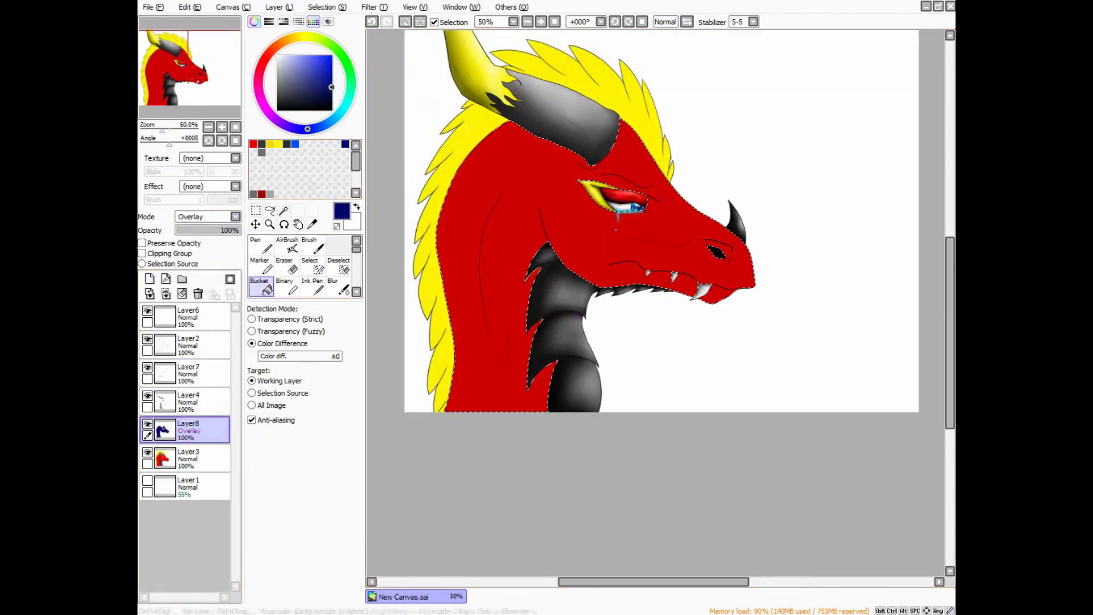
pyautogui.scroll(2, 205, 216)
pyautogui.click(221, 230)
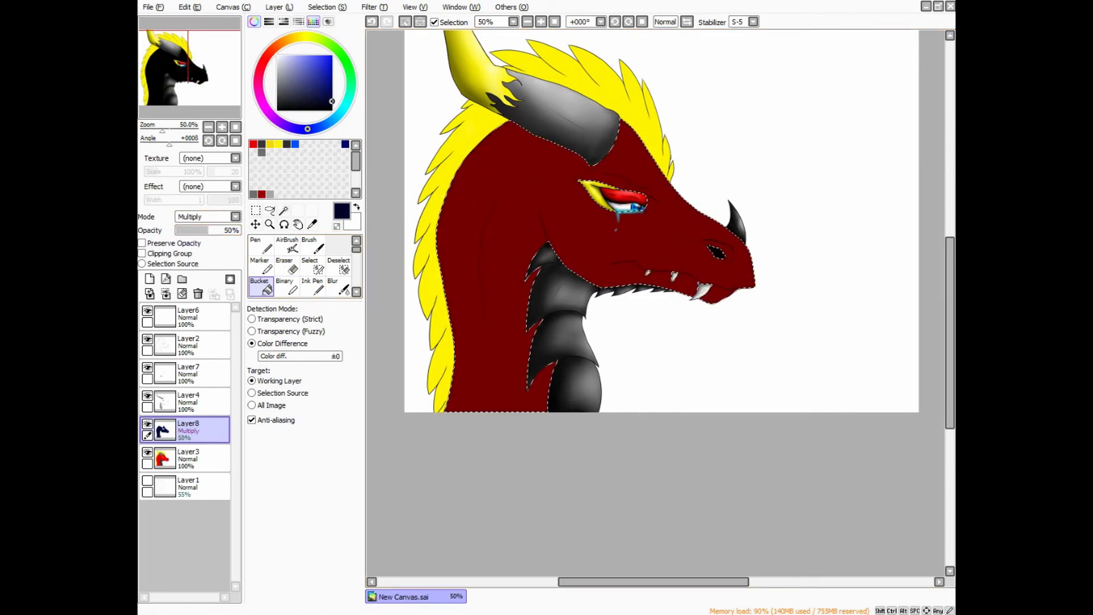
pyautogui.click(331, 87)
# Erase the Layer8 shadow softly along the forehead and snout with the Eraser at size 100 and densities 18 and 36
pyautogui.click(292, 244)
pyautogui.press('e')
pyautogui.scroll(1, 646, 300)
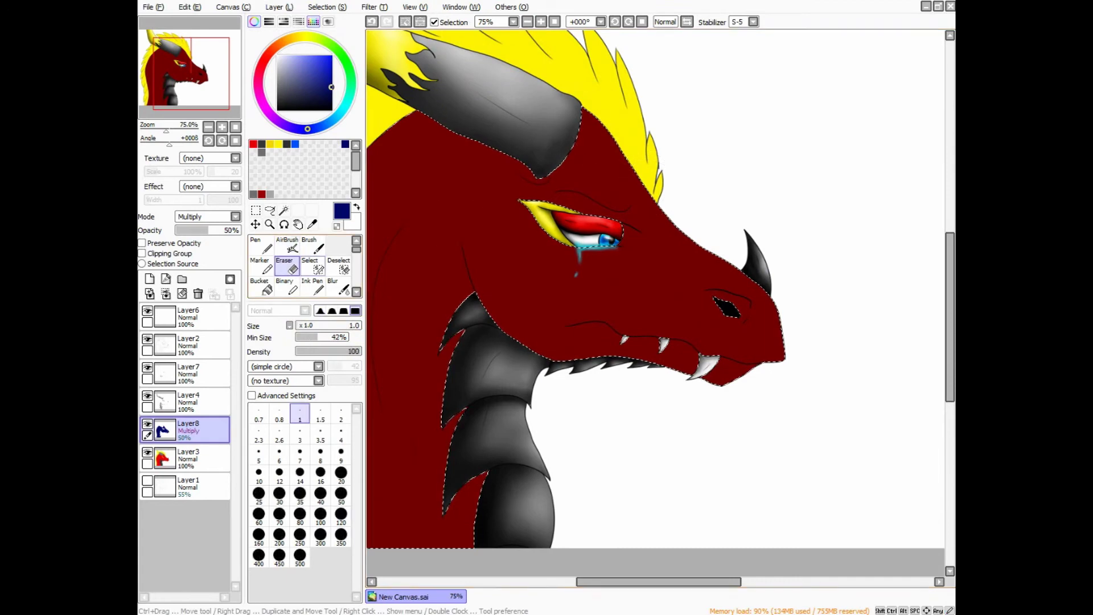
pyautogui.click(321, 310)
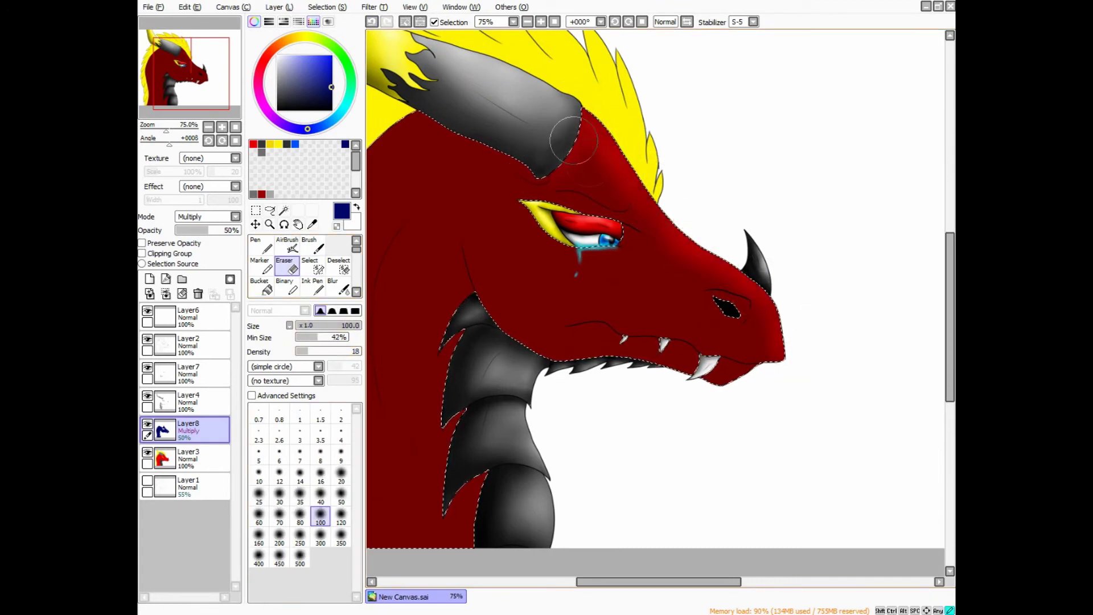
pyautogui.scroll(-1, 728, 274)
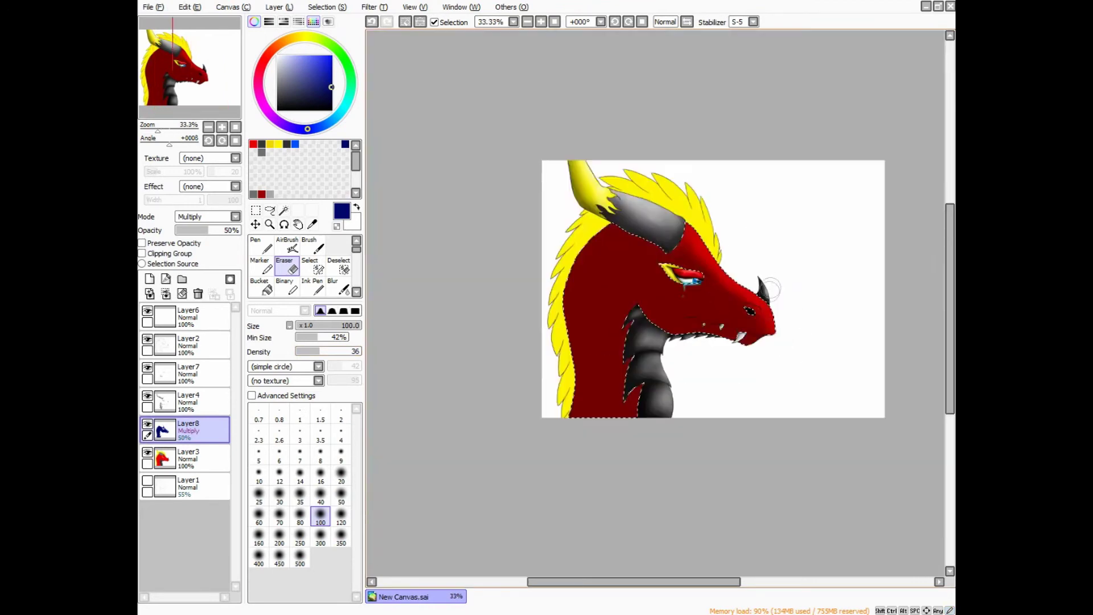
pyautogui.scroll(1, 654, 300)
# Erase the Layer8 shadow softly over the cheek, snout and neck with the Eraser at sizes 75, 100 and 130 and densities 18 and 40
pyautogui.press('[')
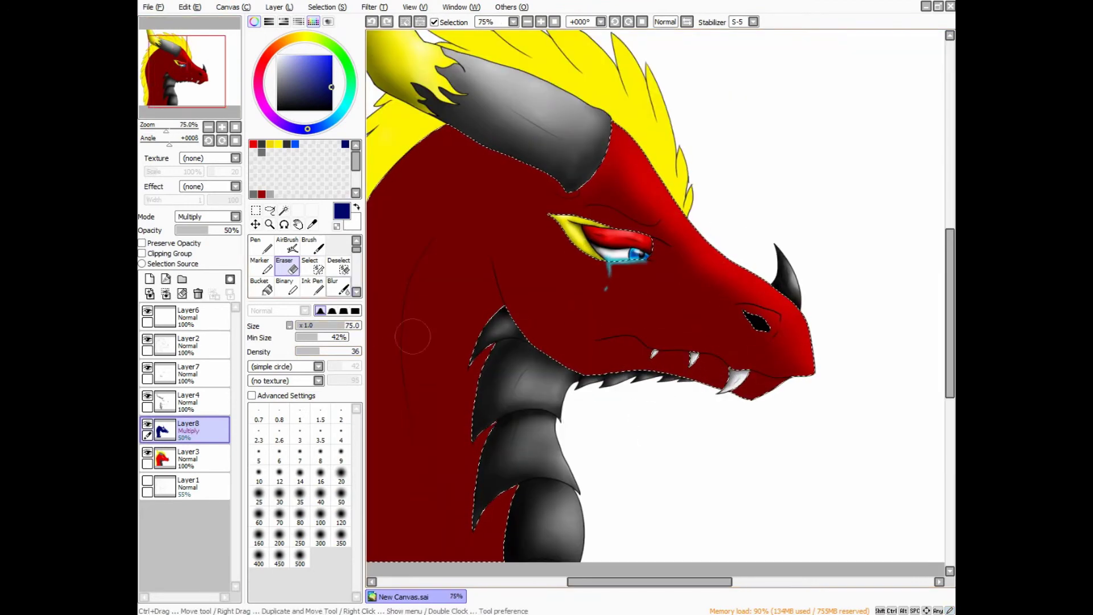
pyautogui.scroll(1, 568, 342)
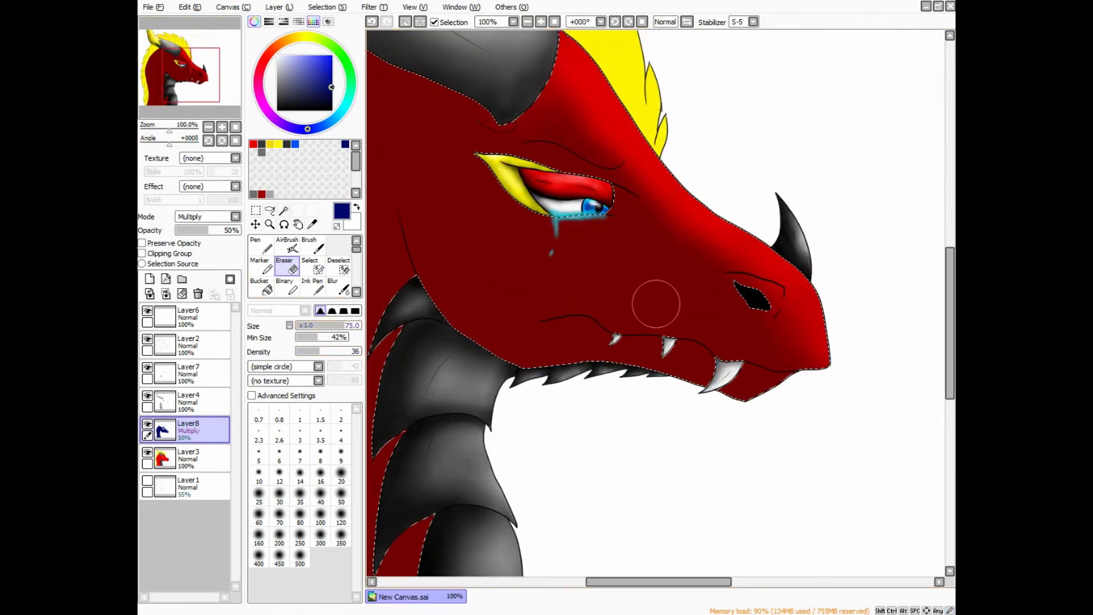
pyautogui.click(320, 515)
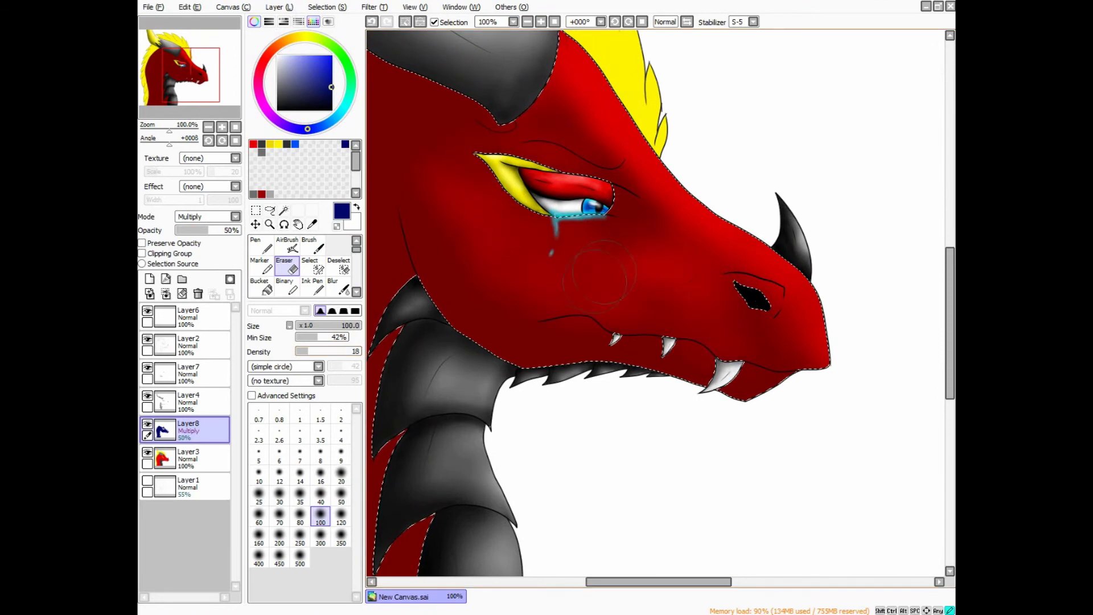
pyautogui.scroll(-1, 719, 257)
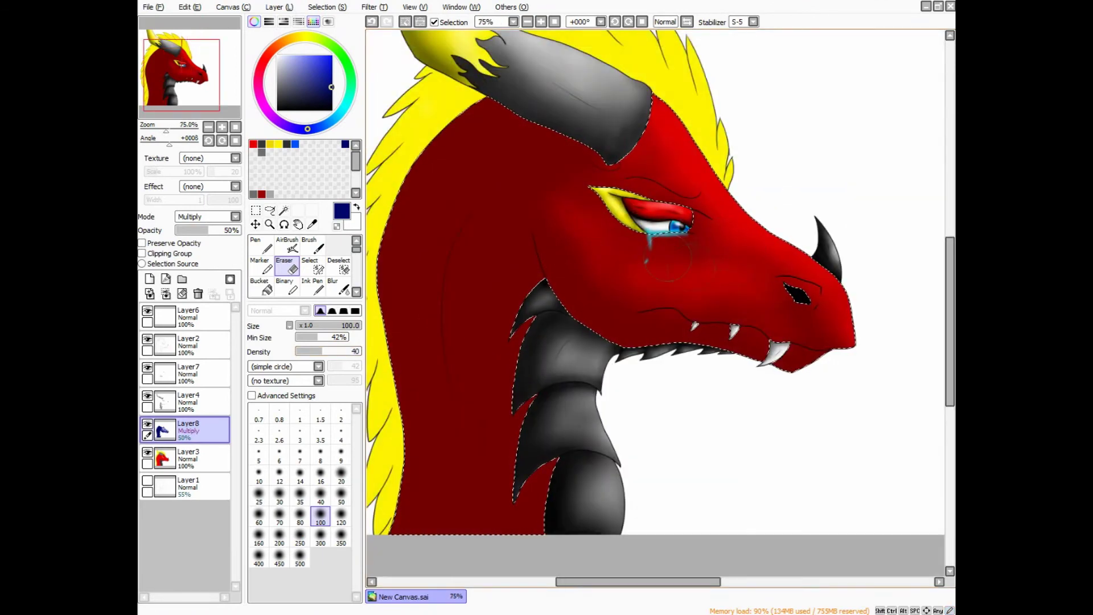
pyautogui.moveTo(598, 263); pyautogui.dragTo(613, 232)
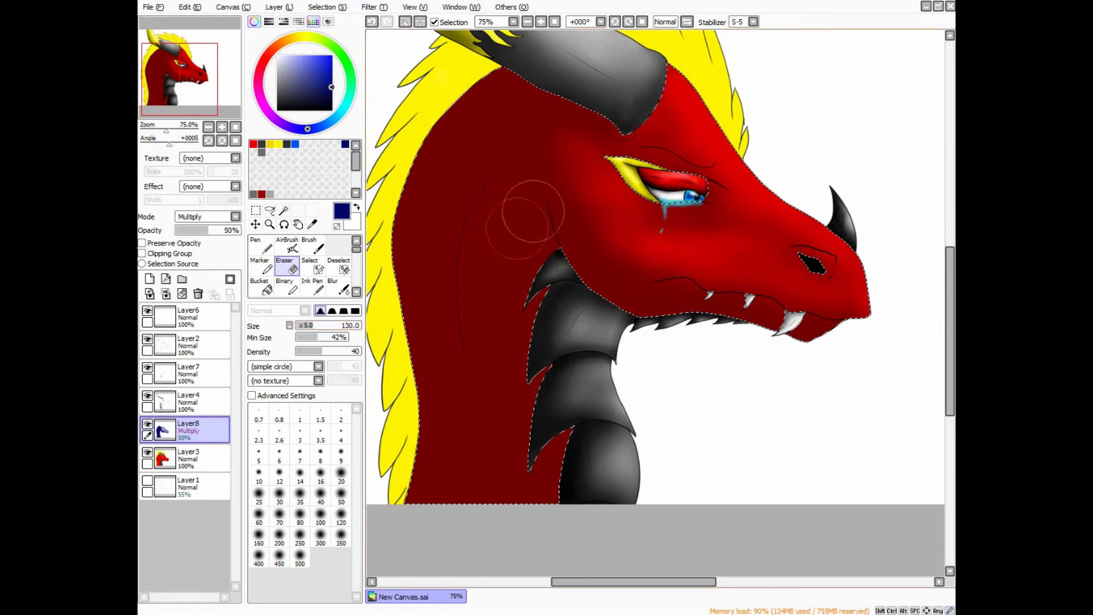
# Blend the Layer8 shadow on the head and neck with Blur at sizes 55 and 73, erasing more of the neck shadow at size 130
pyautogui.click(338, 287)
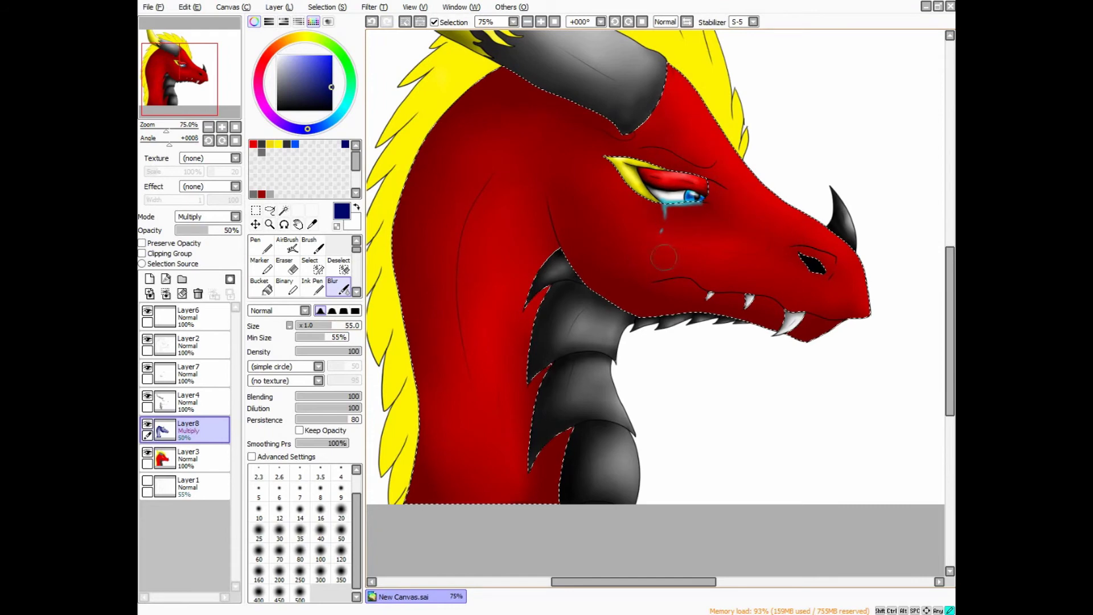
pyautogui.click(293, 266)
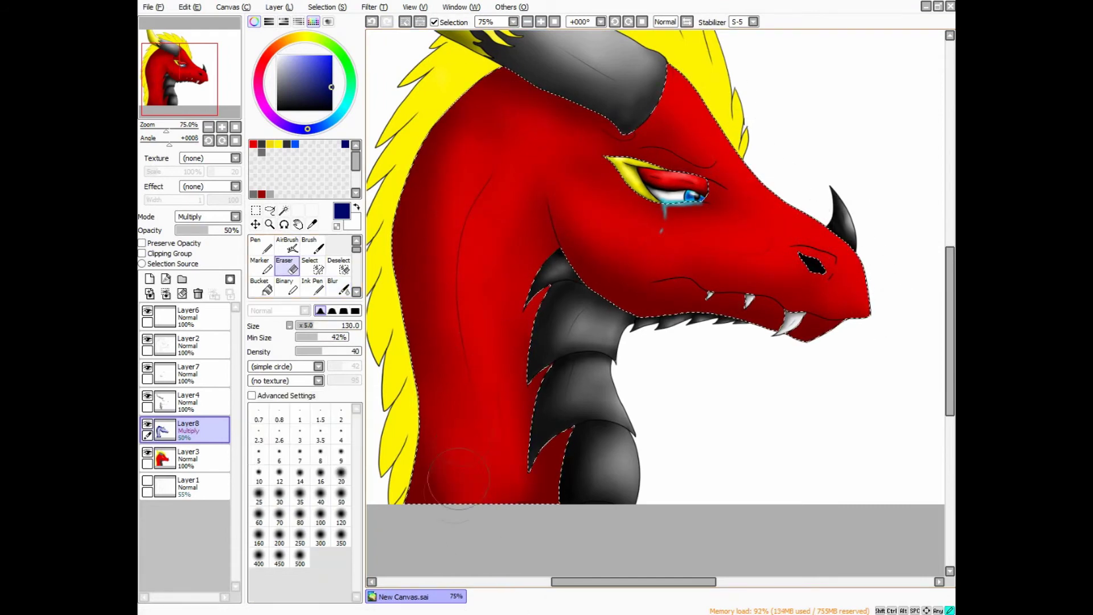
pyautogui.click(339, 287)
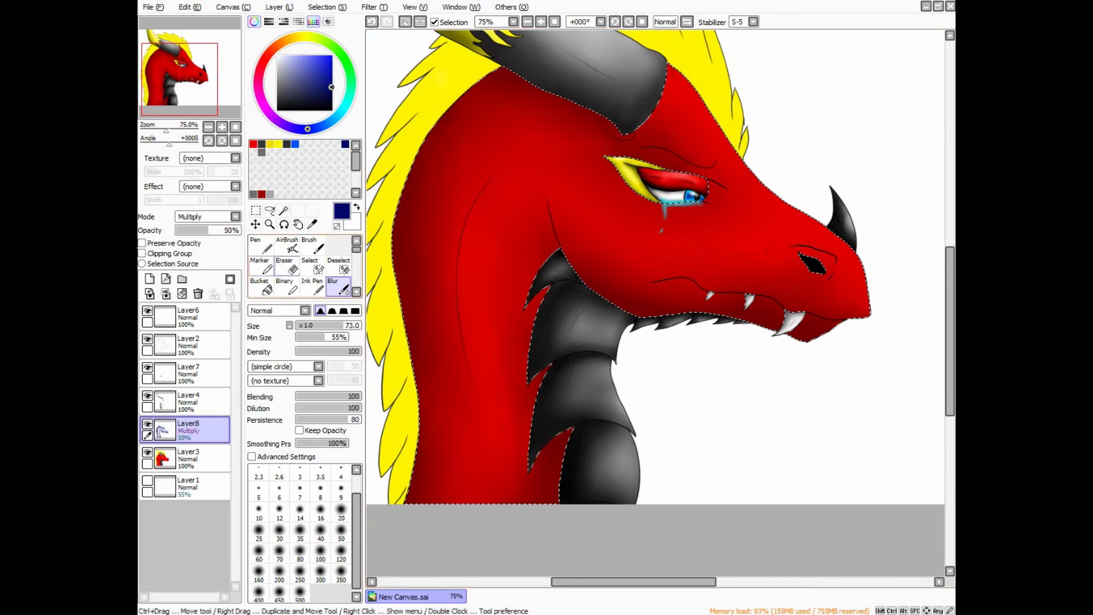
# Erase the Layer8 shadow on the chin beside the large fang at size 40 and soften it with Blur at size 37
pyautogui.click(286, 246)
pyautogui.hotkey('ctrl', '+')
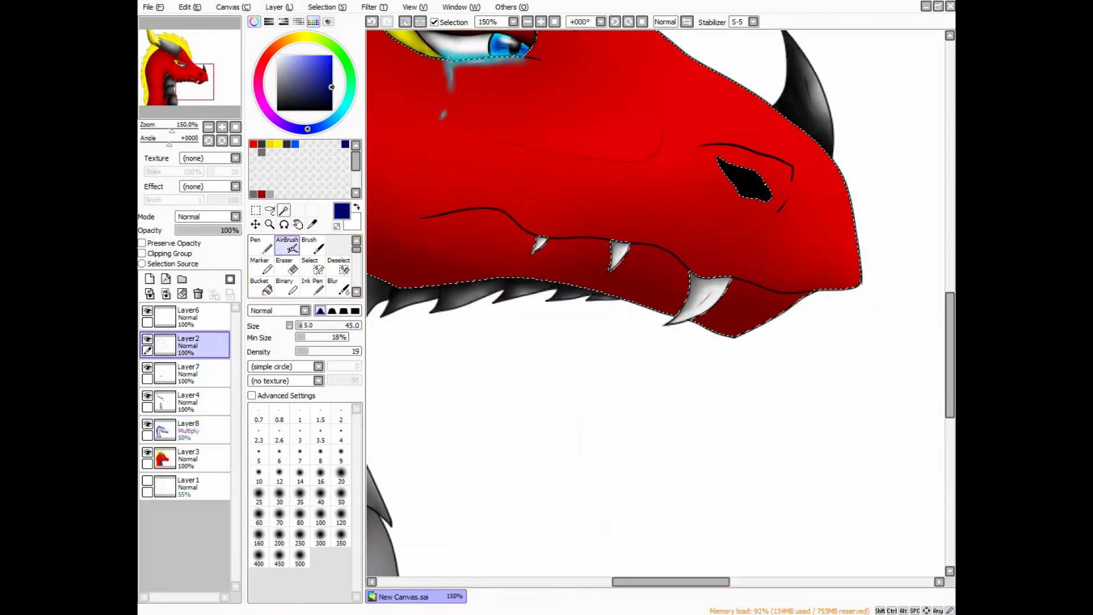
pyautogui.press('e')
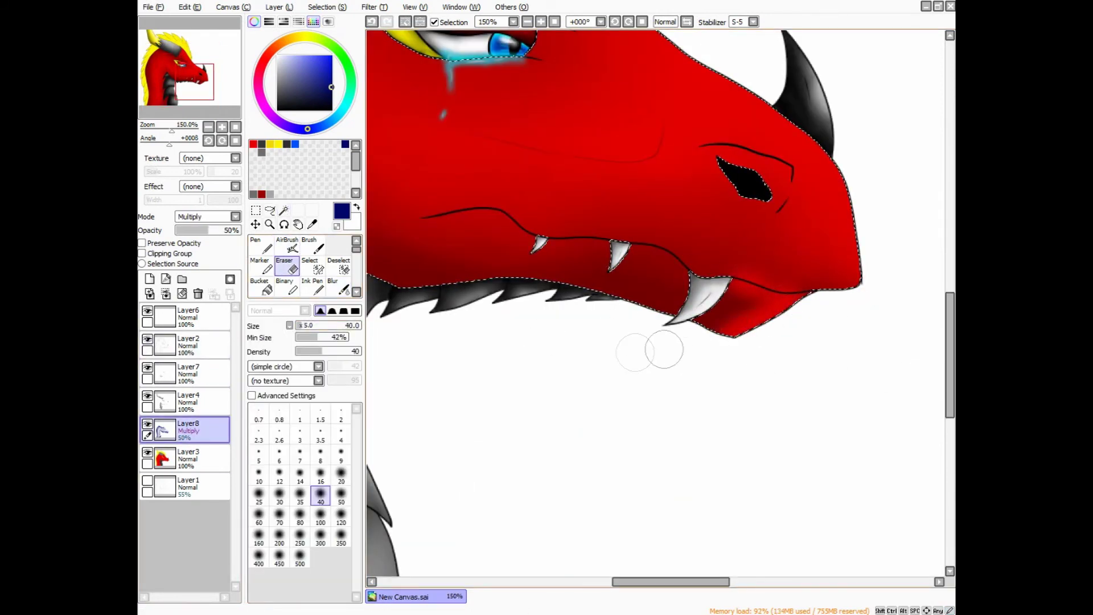
pyautogui.press('b')
pyautogui.hotkey('ctrl', '-')
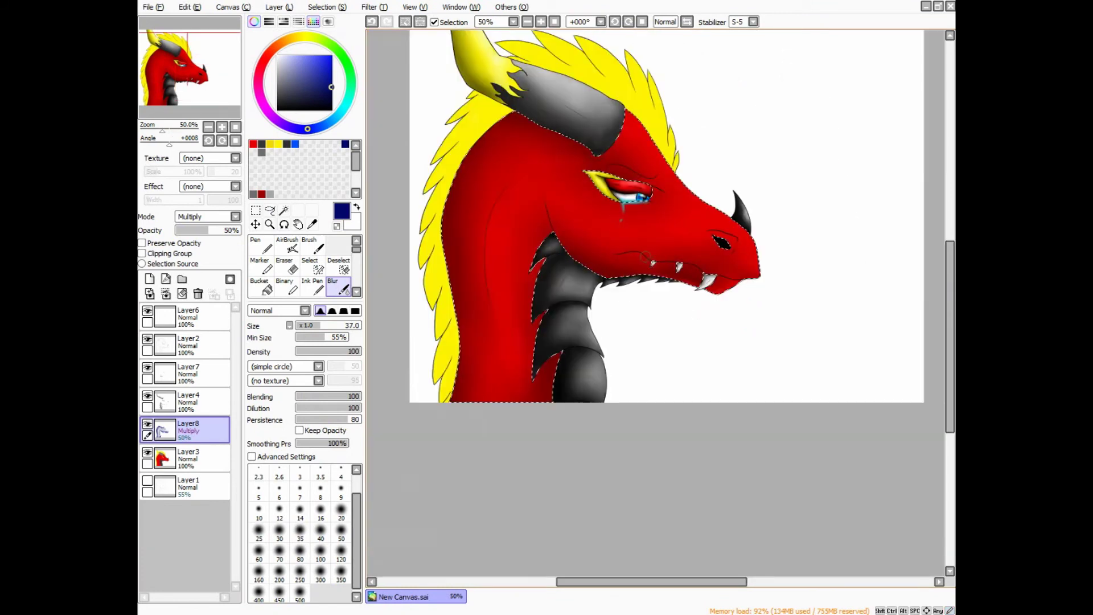
# Airbrush dark blue shading on Layer4 along the back of the neck and beneath the horn at size 80 and density 19
pyautogui.hotkey('ctrl', '+')
pyautogui.click(188, 402)
pyautogui.click(286, 246)
pyautogui.press(']')
pyautogui.press(']')
pyautogui.press(']')
pyautogui.press(']')
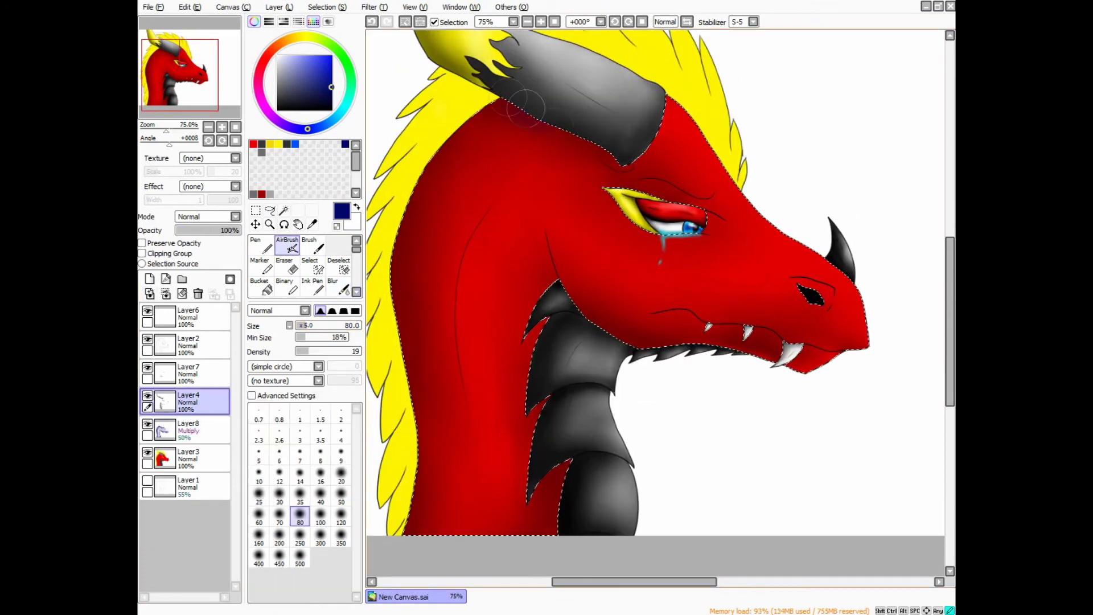
pyautogui.moveTo(420, 169); pyautogui.dragTo(407, 253)
pyautogui.press('[')
pyautogui.press('[')
pyautogui.press('[')
pyautogui.press('[')
pyautogui.press('[')
pyautogui.press('[')
pyautogui.press('[')
pyautogui.press('[')
pyautogui.press('[')
pyautogui.press('[')
pyautogui.press('[')
pyautogui.press('[')
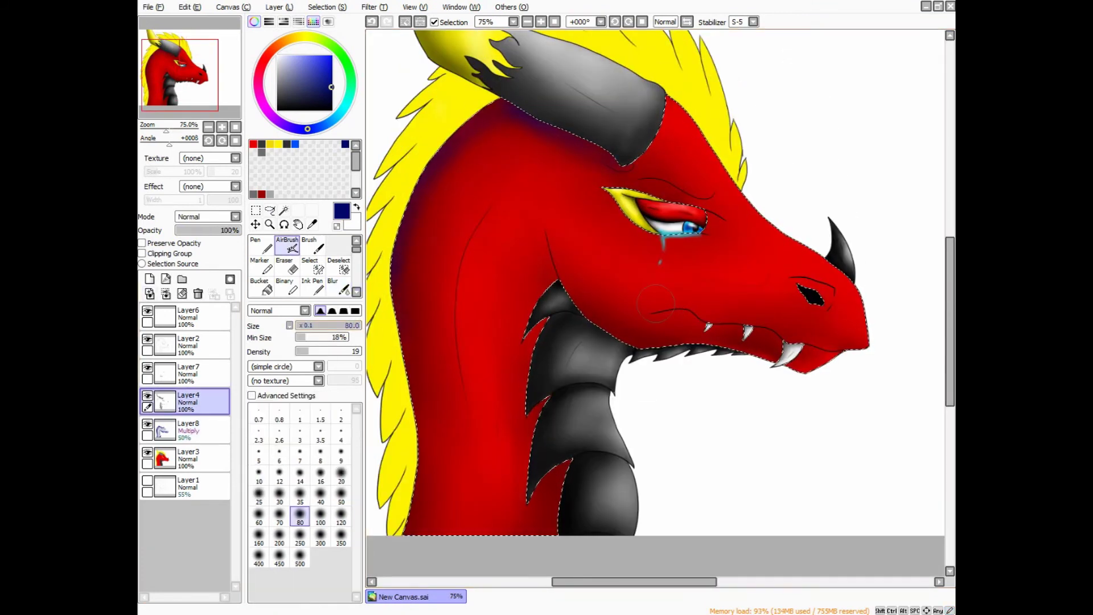
# Airbrush dark blue shading on Layer4 around the brow crease above the eye and soften it with Blur at size 37
pyautogui.press(']')
pyautogui.press(']')
pyautogui.press(']')
pyautogui.press(']')
pyautogui.hotkey('ctrl', '+')
pyautogui.hotkey('ctrl', '+')
pyautogui.hotkey('ctrl', '+')
pyautogui.press('b')
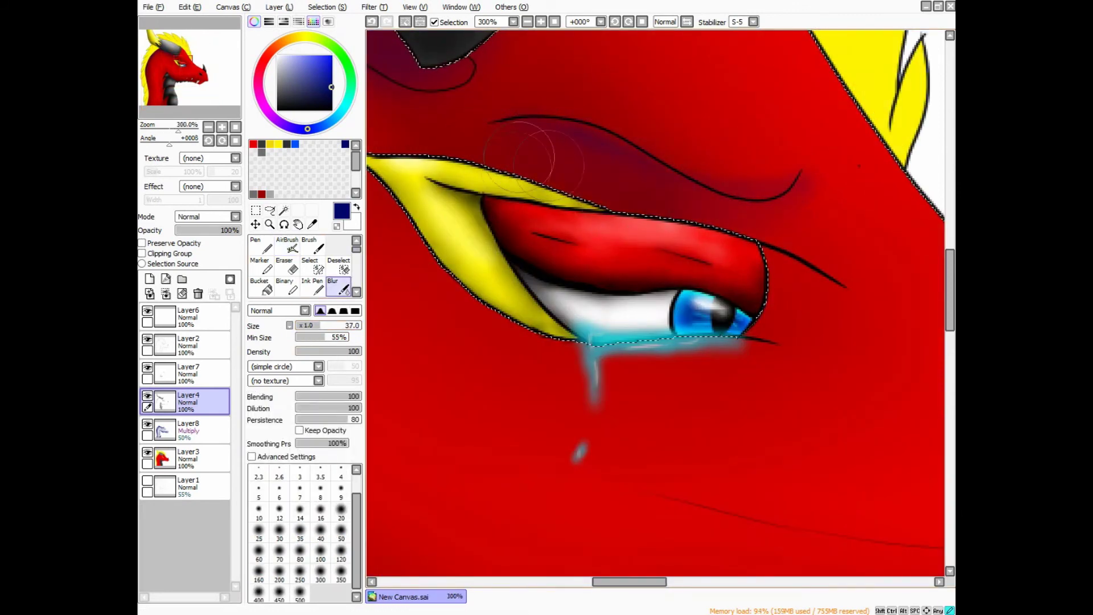
# Sample black from the neck plates and blend the Layer4 shading along the back of the neck with Blur at size 68
pyautogui.hotkey('ctrl', '-')
pyautogui.hotkey('ctrl', '-')
pyautogui.hotkey('ctrl', '-')
pyautogui.hotkey('ctrl', '-')
pyautogui.hotkey('ctrl', '-')
pyautogui.keyDown('alt'); pyautogui.click(589, 331); pyautogui.keyUp('alt')
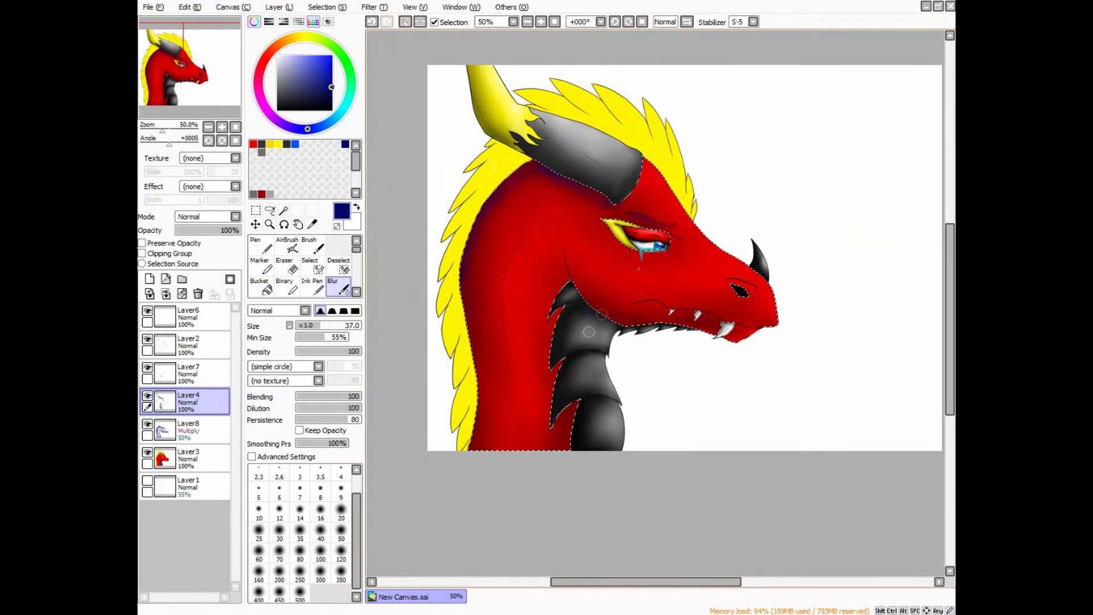
pyautogui.hotkey('ctrl', '+')
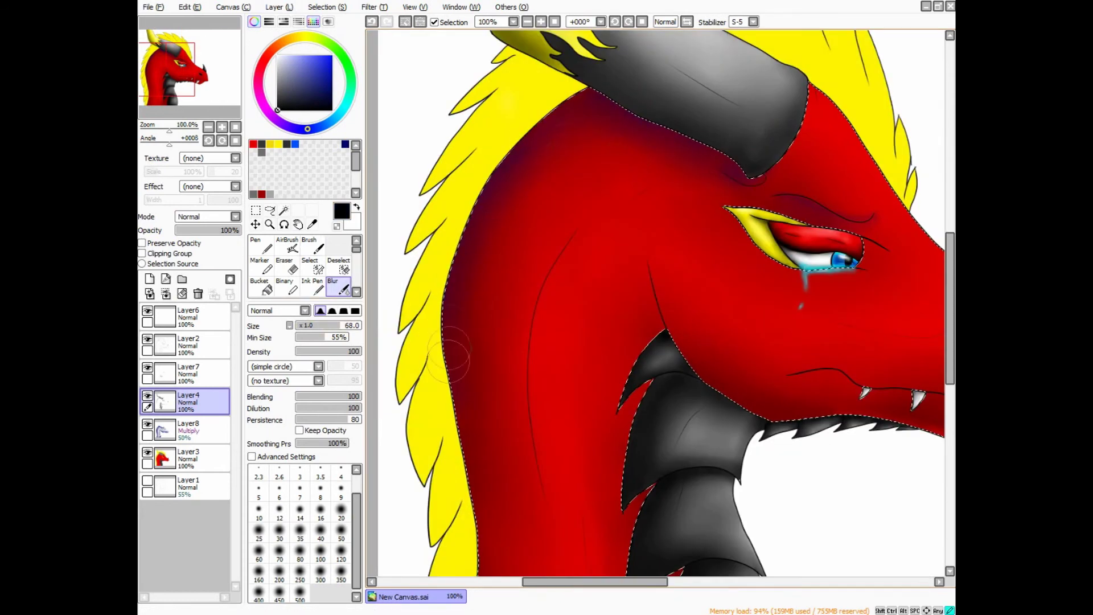
pyautogui.hotkey('alt', 't')
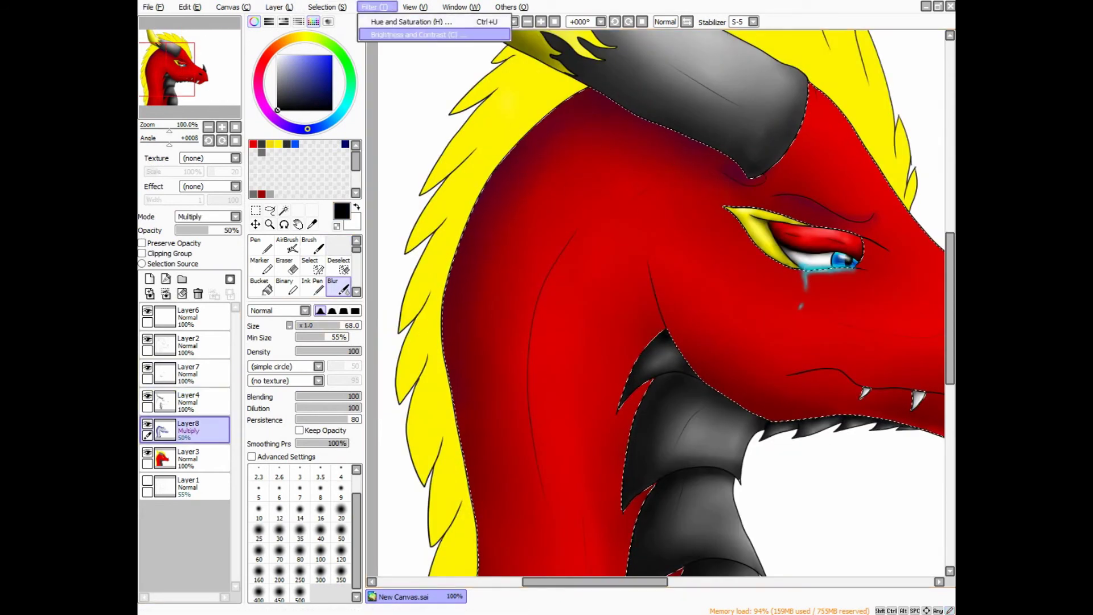
pyautogui.press('Down')
pyautogui.press('Return')
pyautogui.press('Escape')
pyautogui.hotkey('alt', 't')
pyautogui.press('Return')
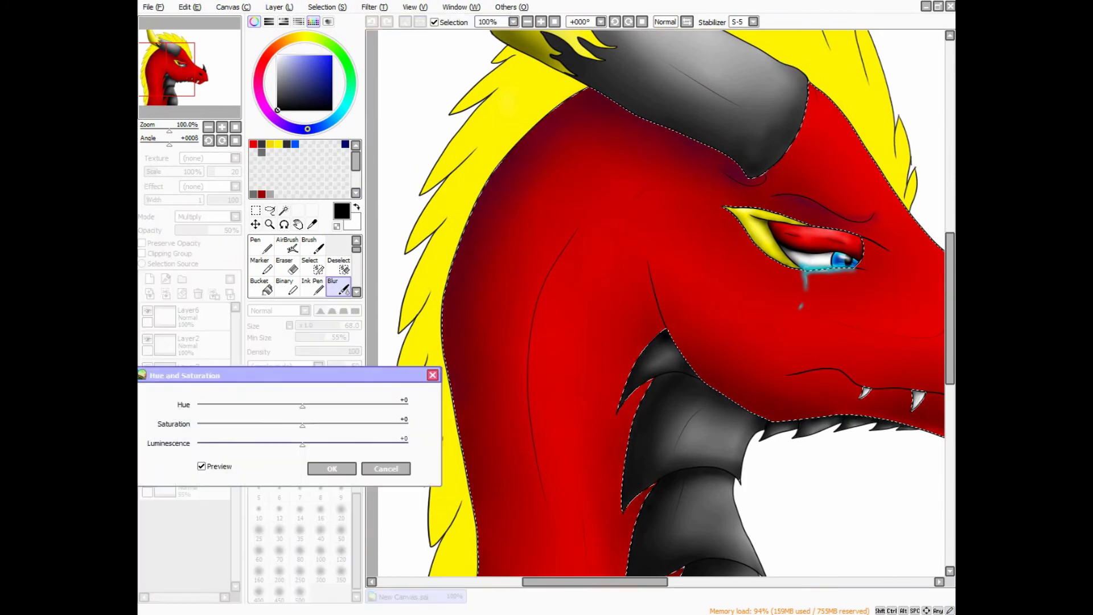
pyautogui.press('Escape')
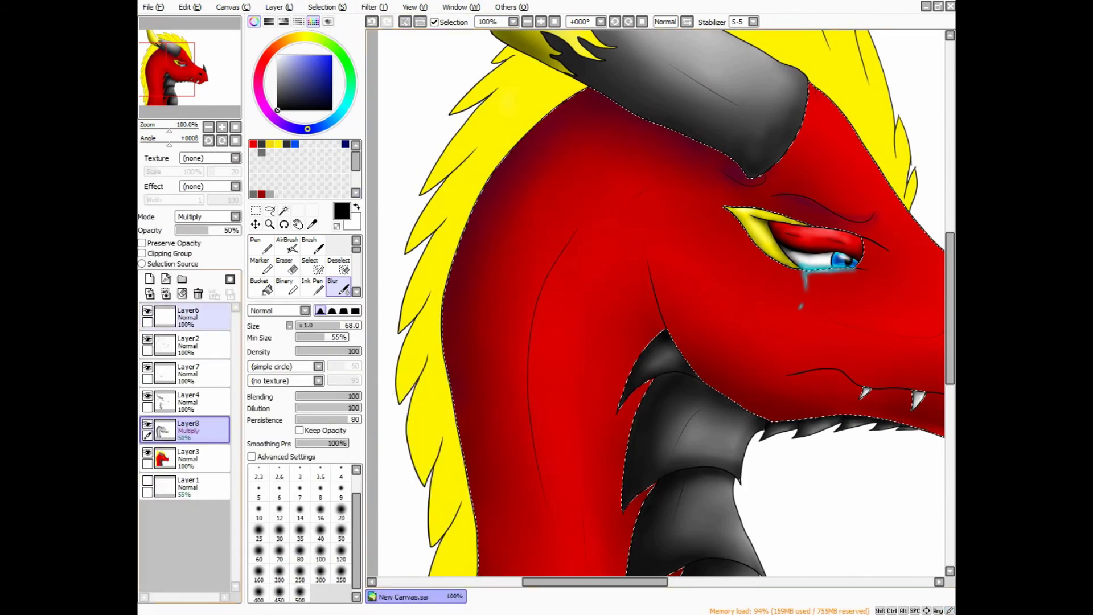
# Recolour the Layer8 shadow by filling a new layer with black, clipping it to Layer8 and merging it down
pyautogui.click(188, 430)
pyautogui.click(260, 286)
pyautogui.click(569, 341)
pyautogui.click(142, 253)
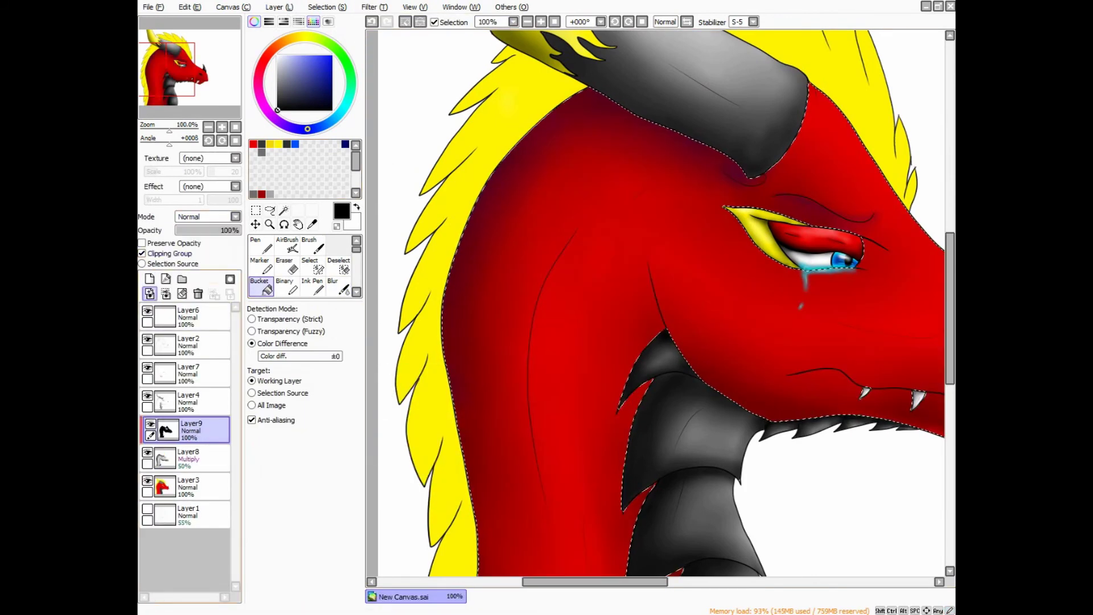
pyautogui.click(165, 294)
# Soften the Layer8 shadow around the eye and brow with Blur at size 46
pyautogui.scroll(-2, 654, 308)
pyautogui.scroll(3, 719, 213)
pyautogui.click(339, 286)
pyautogui.scroll(-1, 720, 213)
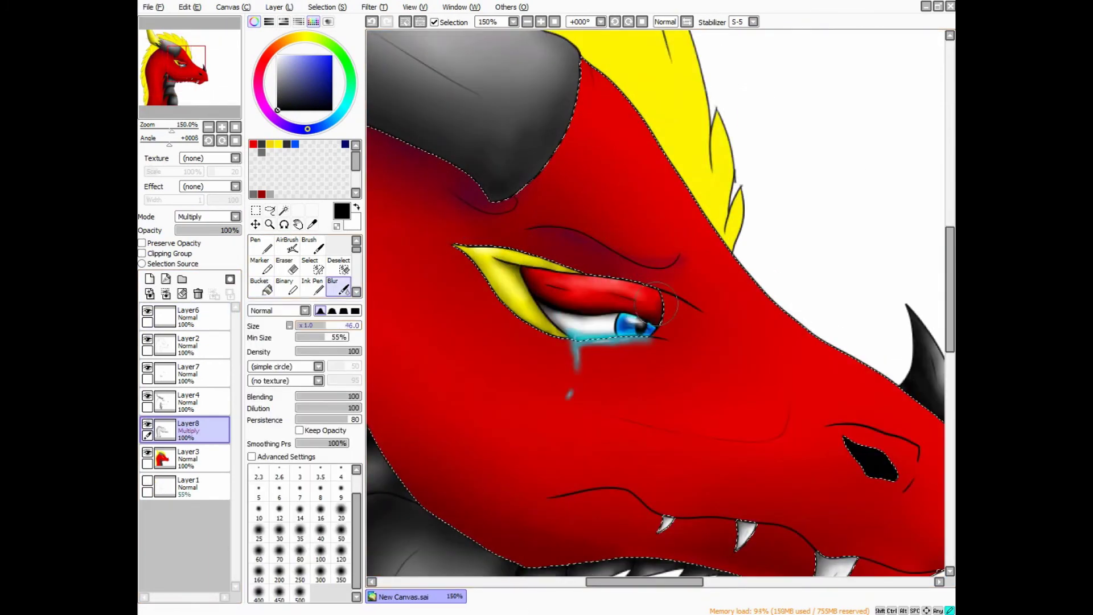
# Airbrush black shading on Layer4 along the brow crease above the eye at size 10 and density 19
pyautogui.click(188, 401)
pyautogui.click(287, 245)
pyautogui.scroll(4, 654, 297)
pyautogui.press('[')
pyautogui.press('[')
pyautogui.press('[')
pyautogui.press('[')
pyautogui.press('[')
pyautogui.scroll(1, 674, 232)
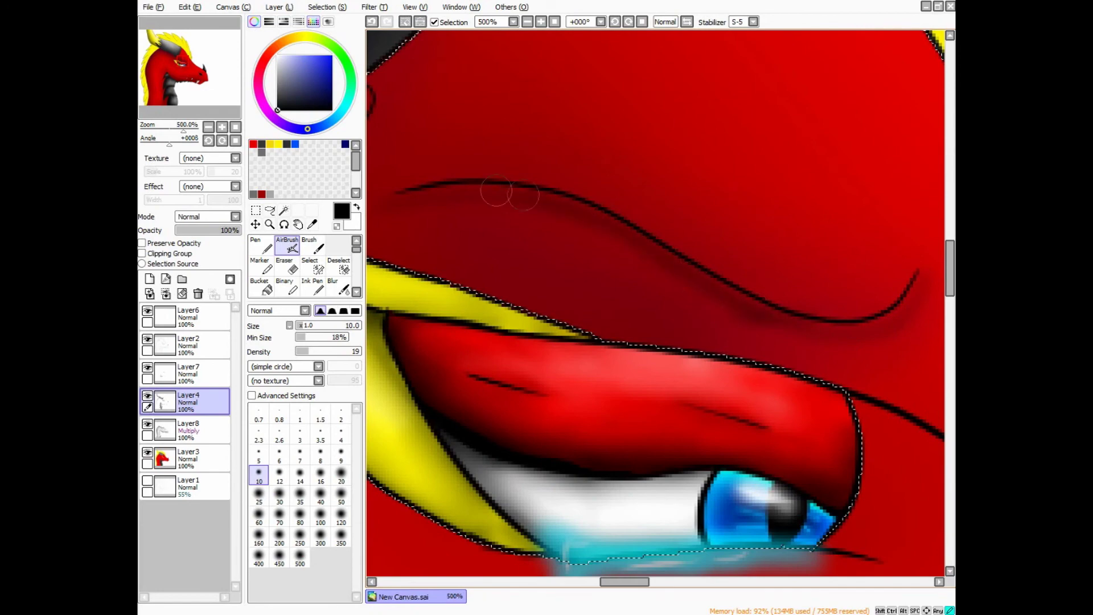
# Soften the brow crease shading with Blur at size 11 and clear the head and neck selection
pyautogui.scroll(-1, 909, 294)
pyautogui.click(342, 287)
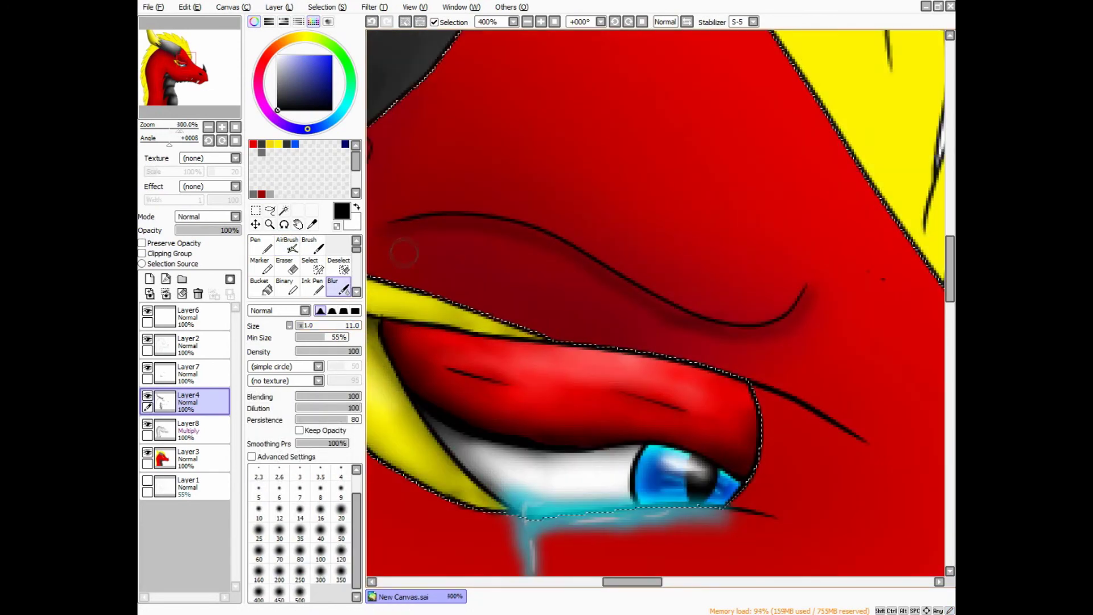
pyautogui.scroll(-5, 739, 336)
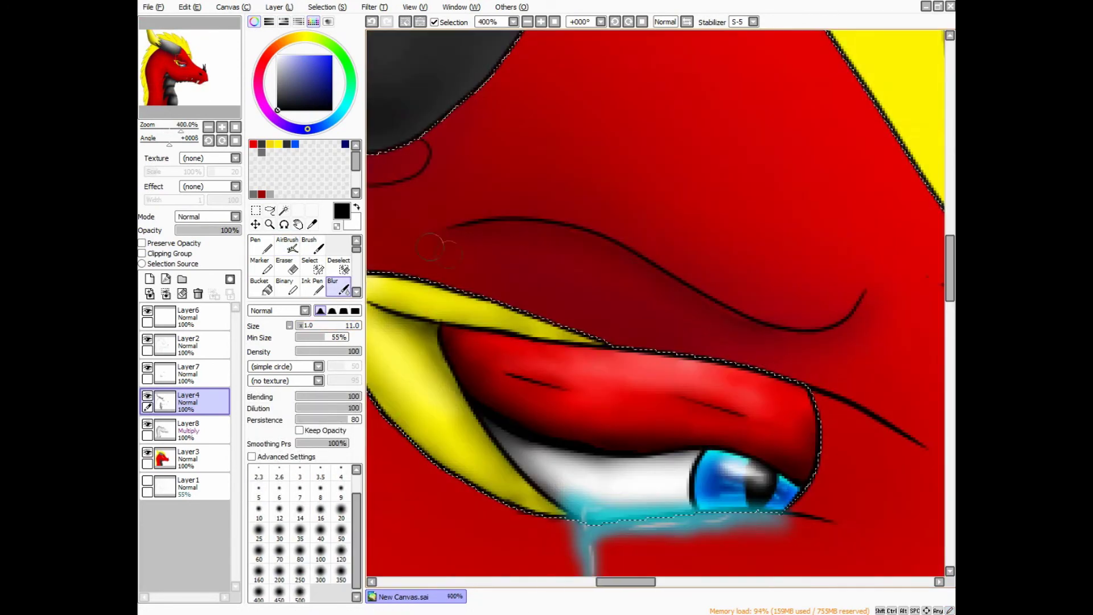
pyautogui.hotkey('ctrl', 'd')
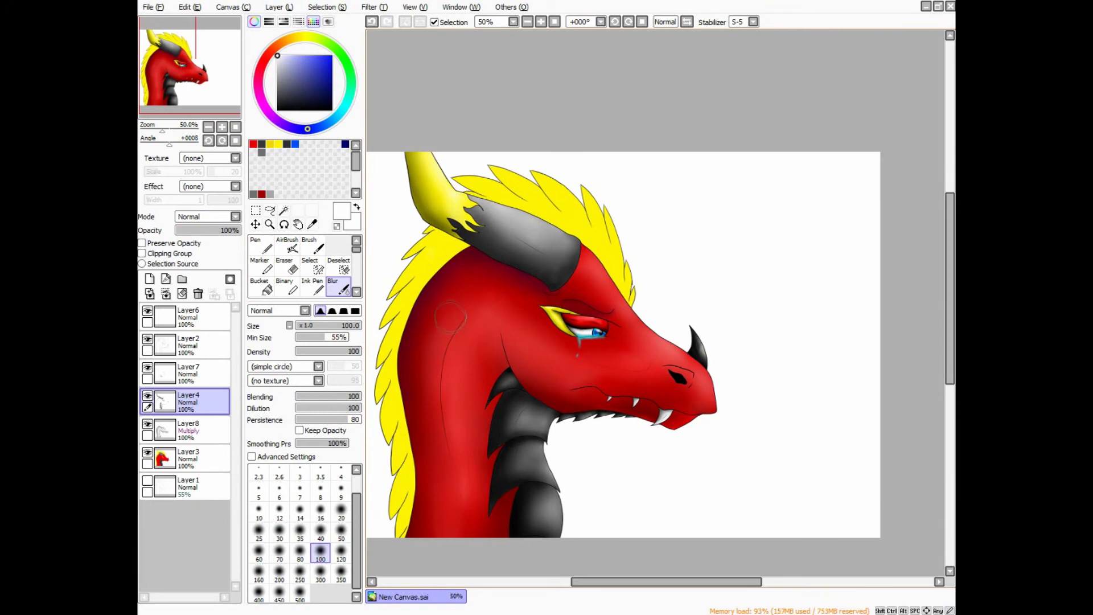
# Select the dragon's yellow mane areas with the Magic Wand on Layer2
pyautogui.click(188, 345)
pyautogui.click(284, 210)
pyautogui.click(540, 193)
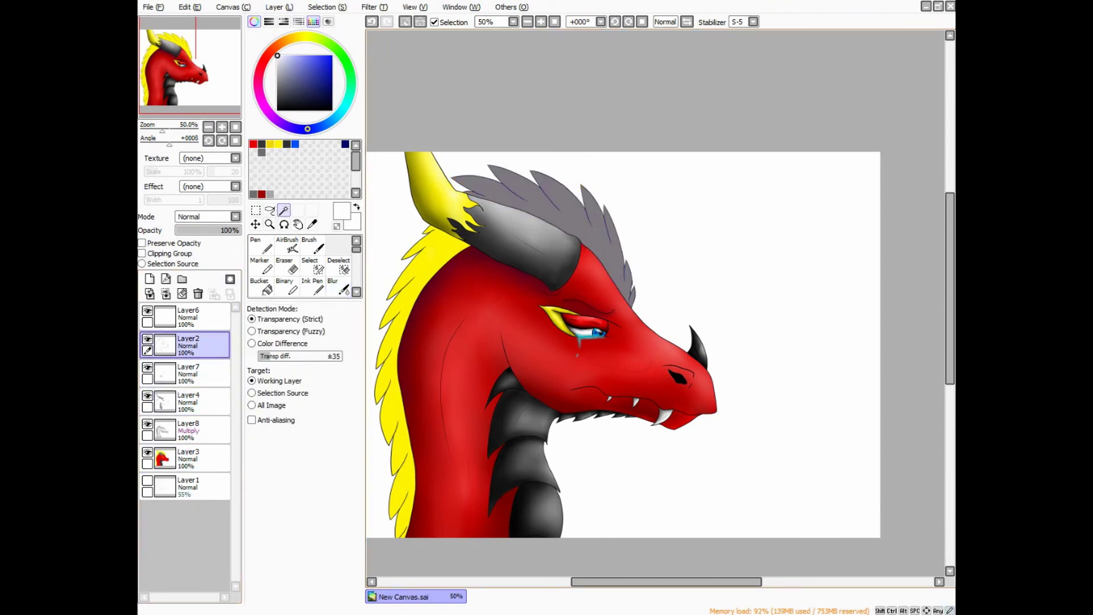
# Airbrush black shading on Layer4 along the base of the mane at density 24 and blend it with Blur at size 100
pyautogui.click(187, 401)
pyautogui.click(287, 245)
pyautogui.click(310, 351)
pyautogui.moveTo(501, 228)
pyautogui.mouseDown()
pyautogui.moveTo(432, 261)
pyautogui.moveTo(410, 313)
pyautogui.moveTo(402, 410)
pyautogui.moveTo(398, 387)
pyautogui.moveTo(563, 250)
pyautogui.moveTo(501, 257)
pyautogui.moveTo(399, 410)
pyautogui.mouseUp()
pyautogui.press('b')
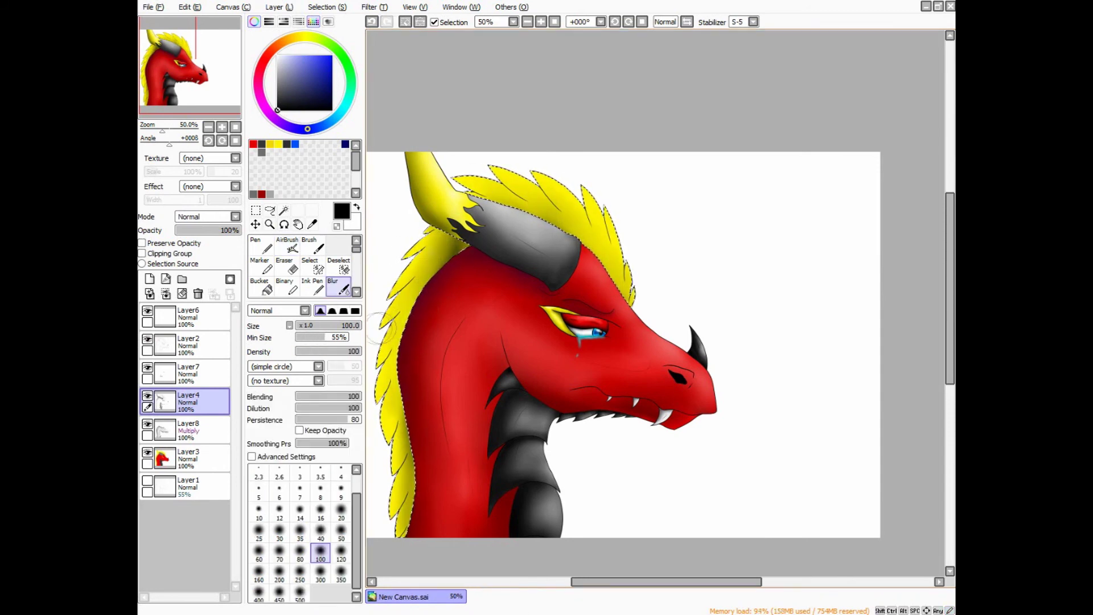
pyautogui.press('a')
pyautogui.moveTo(495, 216)
pyautogui.mouseDown()
pyautogui.moveTo(569, 228)
pyautogui.moveTo(535, 196)
pyautogui.mouseUp()
pyautogui.press('b')
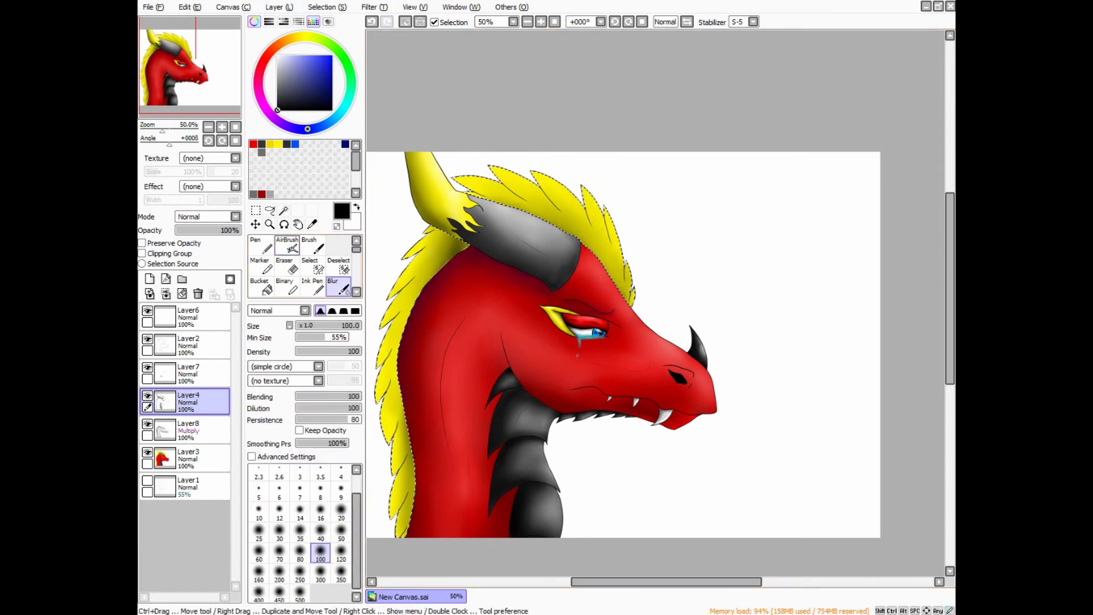
# Airbrush soft white highlights over the mane on Layer7 at size 100 and density 24, and clear the selection
pyautogui.click(292, 245)
pyautogui.click(188, 372)
pyautogui.press('x')
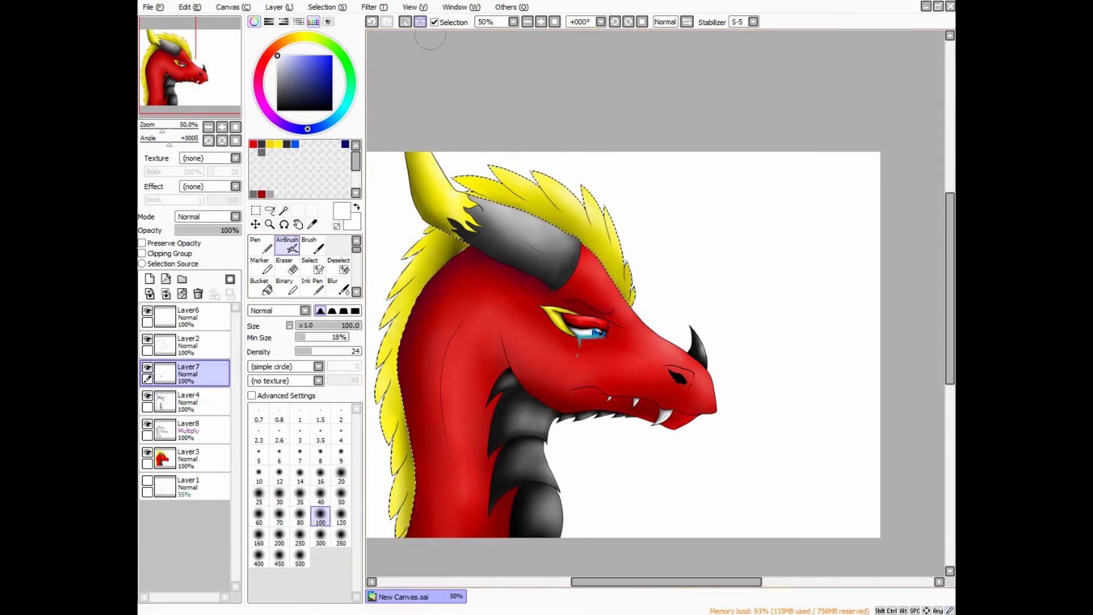
pyautogui.hotkey('ctrl', 'd')
# Create a new empty layer directly above Layer4
pyautogui.click(188, 398)
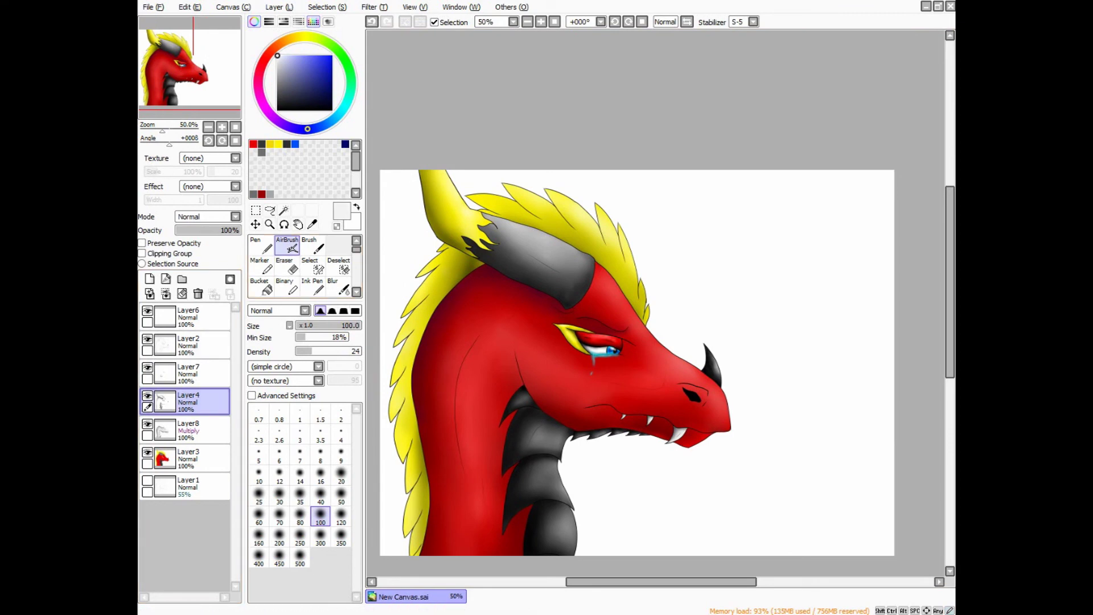
pyautogui.scroll(4, 600, 359)
pyautogui.click(149, 278)
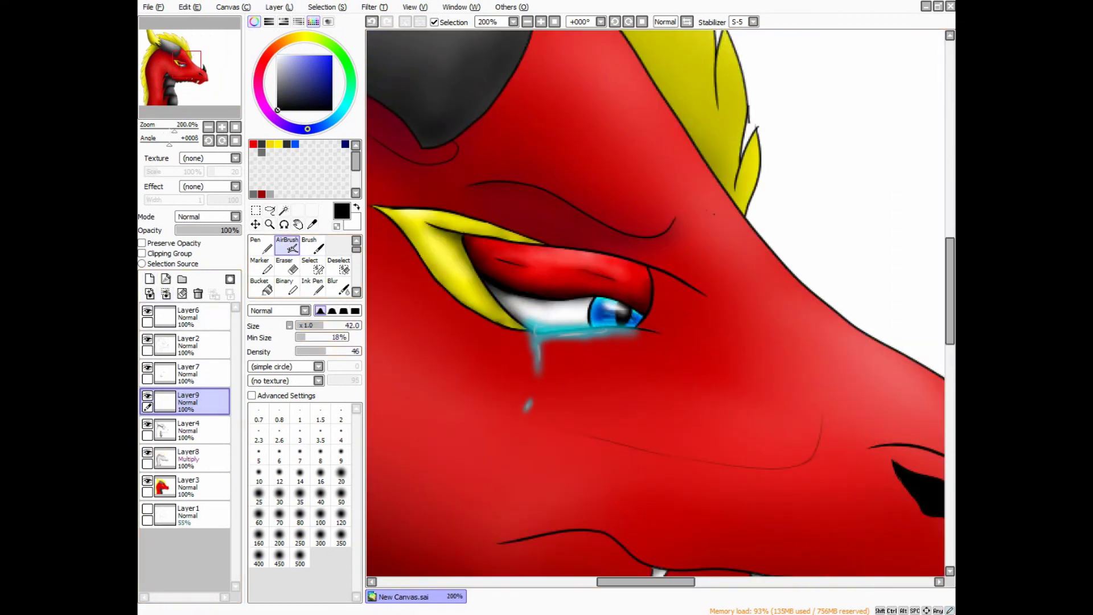
pyautogui.scroll(-4, 526, 253)
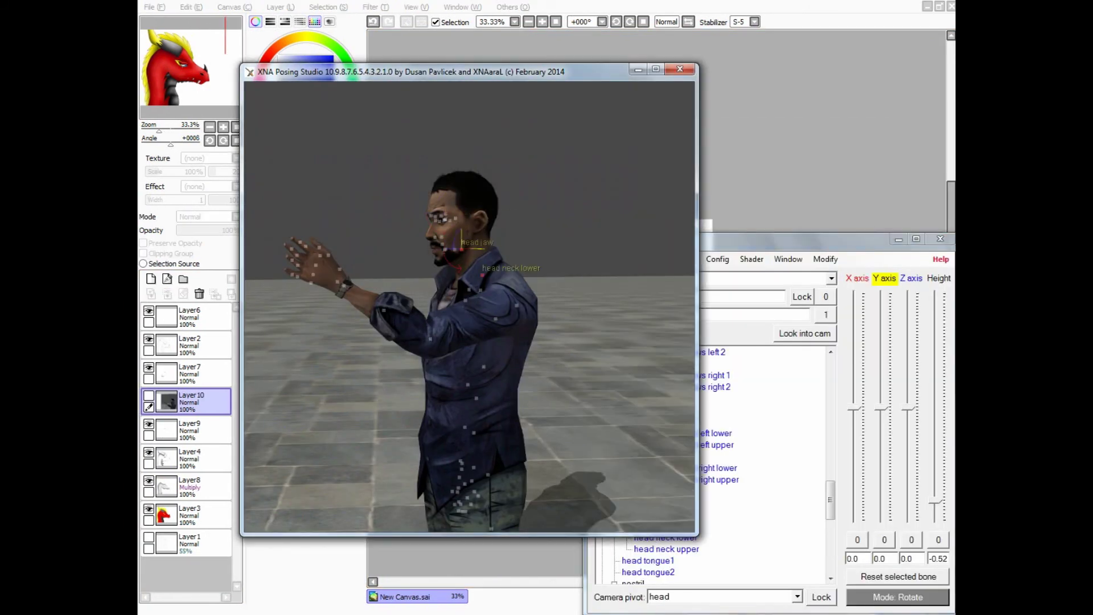
# Switch to XNA Posing Studio and rotate the man's head jaw bone to -3.0 on the X axis, resetting its Y axis
pyautogui.click(854, 410)
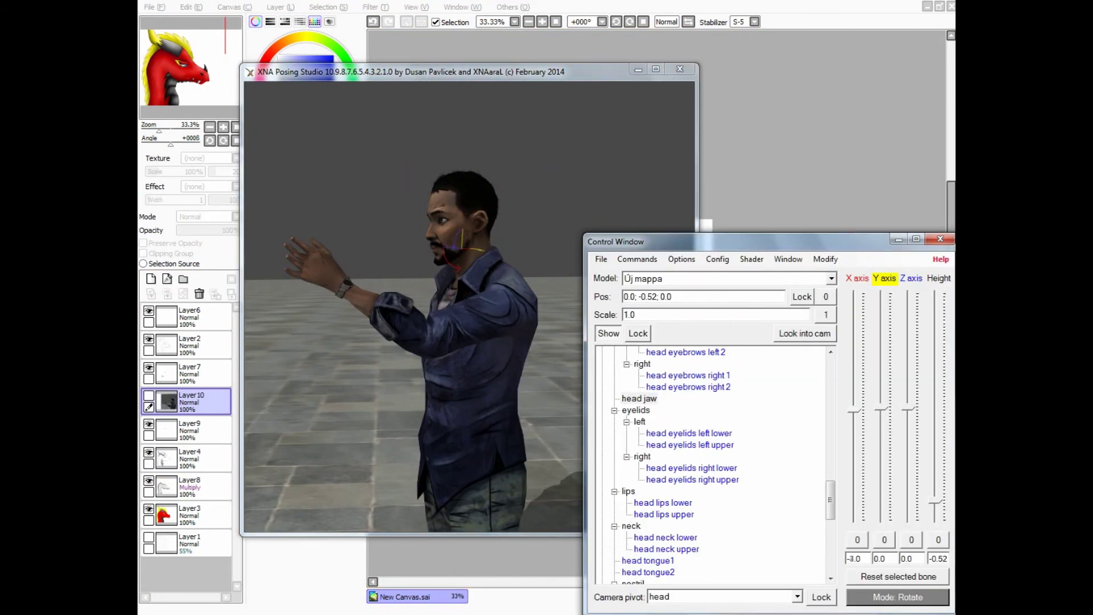
pyautogui.click(884, 539)
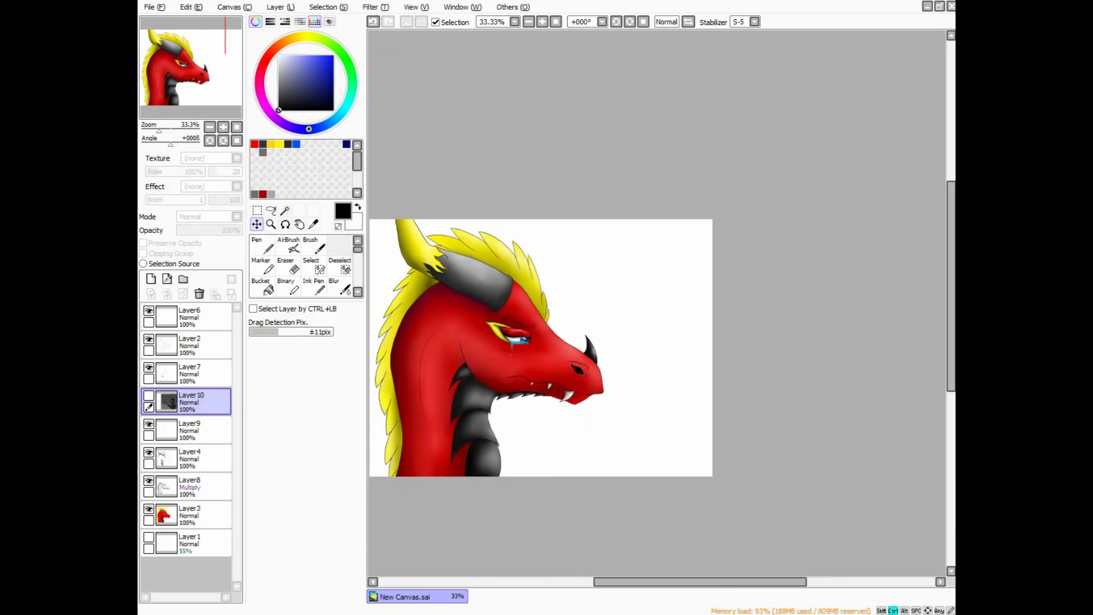
# Paste the posed man onto the canvas, enlarge and tilt him so his hand reaches the dragon's jaw, and delete the old Layer10 reference
pyautogui.hotkey('ctrl', 'v')
pyautogui.hotkey('ctrl', 't')
pyautogui.moveTo(531, 288); pyautogui.dragTo(426, 170)
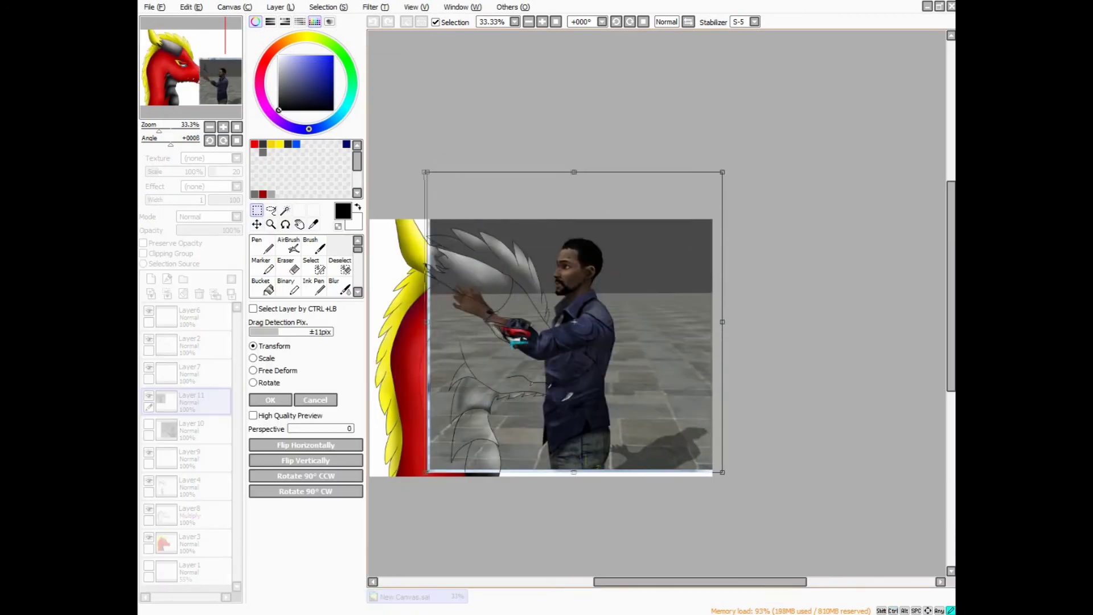
pyautogui.moveTo(579, 322); pyautogui.dragTo(598, 380)
pyautogui.moveTo(748, 230); pyautogui.dragTo(807, 188)
pyautogui.moveTo(629, 359); pyautogui.dragTo(640, 394)
pyautogui.click(271, 400)
pyautogui.click(190, 429)
pyautogui.click(200, 293)
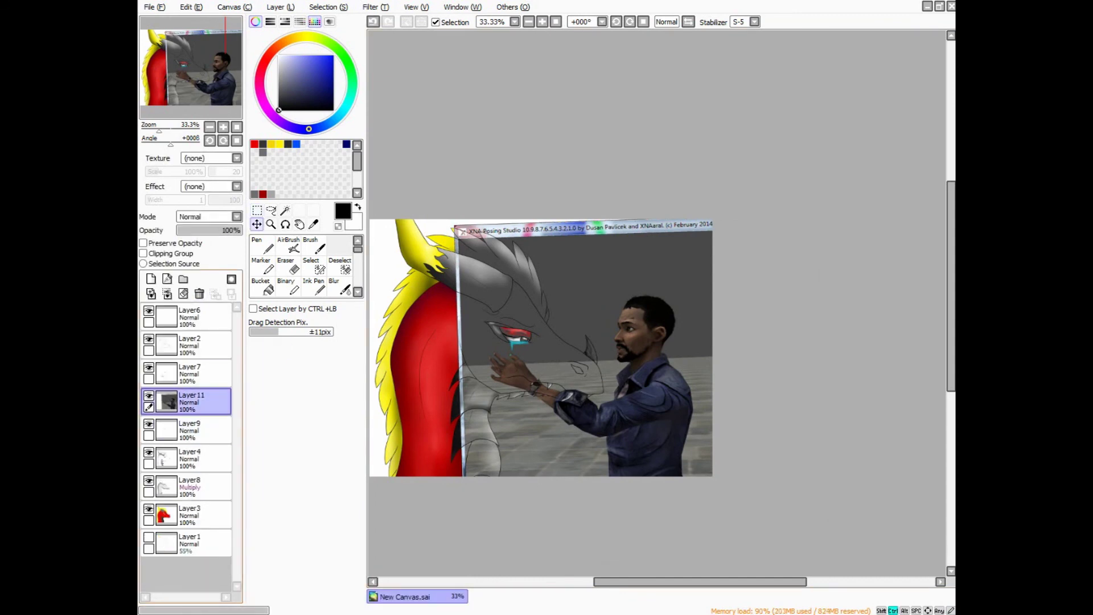
# Select the grey backdrop and tiled floor around the man on Layer11 with the Magic Wand at a color difference of 7
pyautogui.click(285, 210)
pyautogui.click(569, 295)
pyautogui.hotkey('ctrl', 'z')
pyautogui.click(569, 296)
pyautogui.hotkey('ctrl', 'z')
pyautogui.moveTo(273, 356); pyautogui.dragTo(263, 356)
pyautogui.click(569, 296)
pyautogui.scroll(2, 626, 341)
pyautogui.click(797, 365)
pyautogui.click(826, 478)
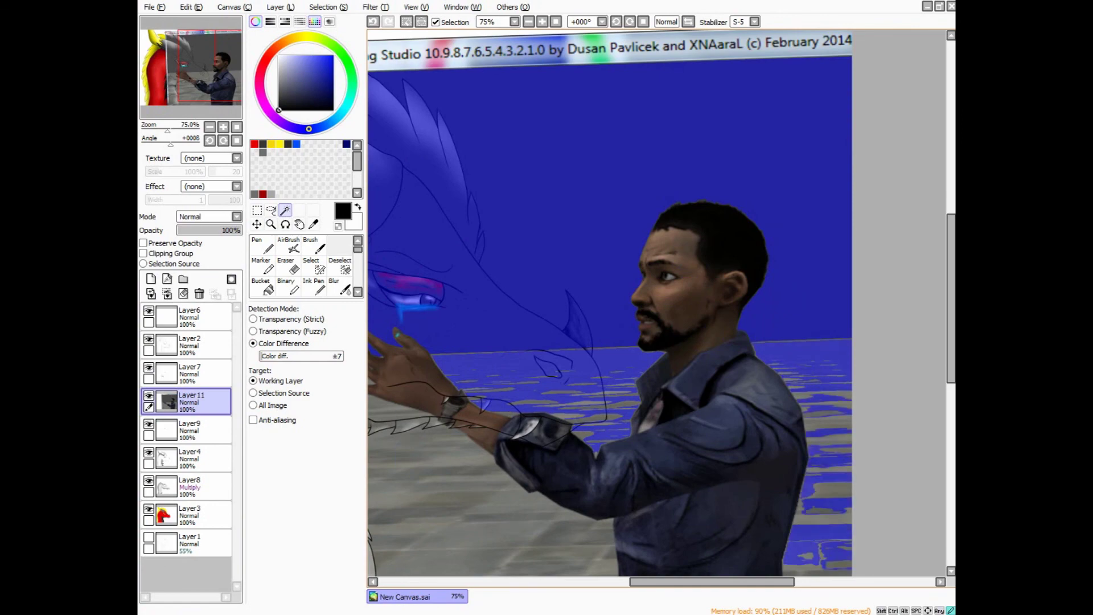
pyautogui.click(455, 501)
# Erase the selected backdrop and floor around the man on Layer11 with the Eraser at size 90, and clear the selection
pyautogui.scroll(-1, 626, 341)
pyautogui.press('e')
pyautogui.moveTo(410, 227); pyautogui.dragTo(569, 353)
pyautogui.moveTo(683, 228)
pyautogui.mouseDown()
pyautogui.moveTo(712, 313)
pyautogui.moveTo(484, 284)
pyautogui.mouseUp()
pyautogui.hotkey('ctrl', 'd')
pyautogui.moveTo(546, 399); pyautogui.dragTo(626, 432)
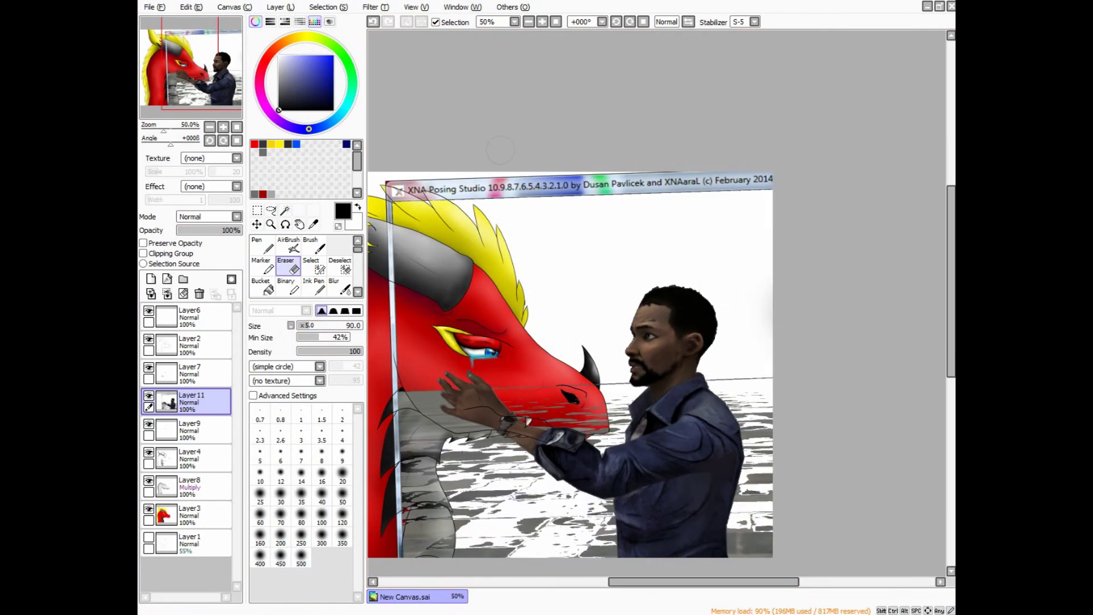
# Try to trim the top of the man's hair with a harder-edged Eraser at size 30
pyautogui.scroll(2, 499, 149)
pyautogui.click(280, 493)
pyautogui.scroll(2, 438, 166)
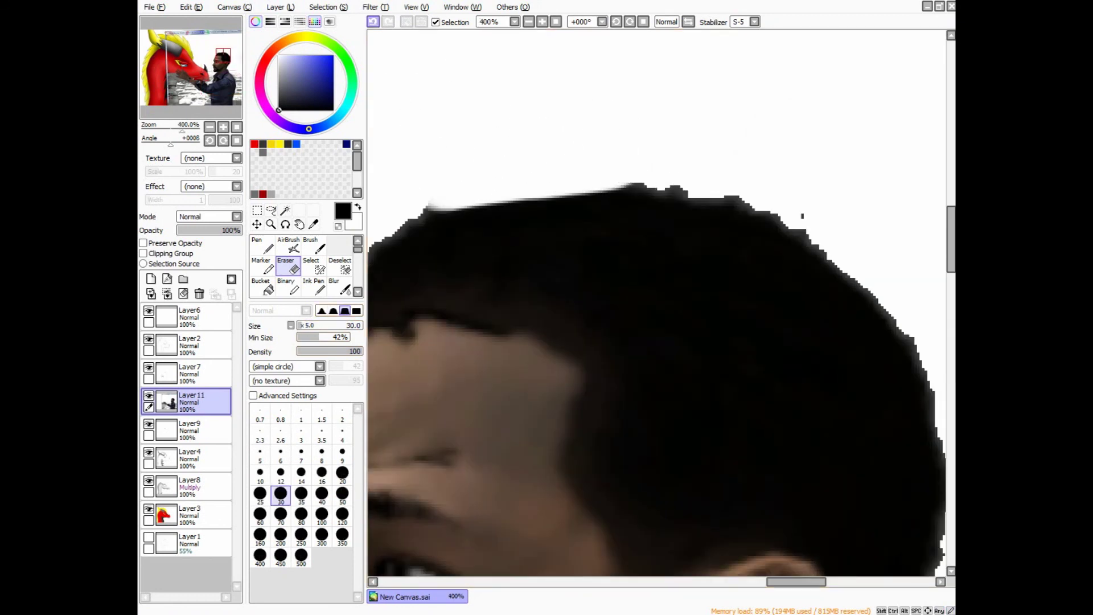
pyautogui.hotkey('ctrl', 'z')
# Smooth the jagged outline of the man's hair and the back of his head with a softer-edged Eraser at size 20
pyautogui.click(333, 310)
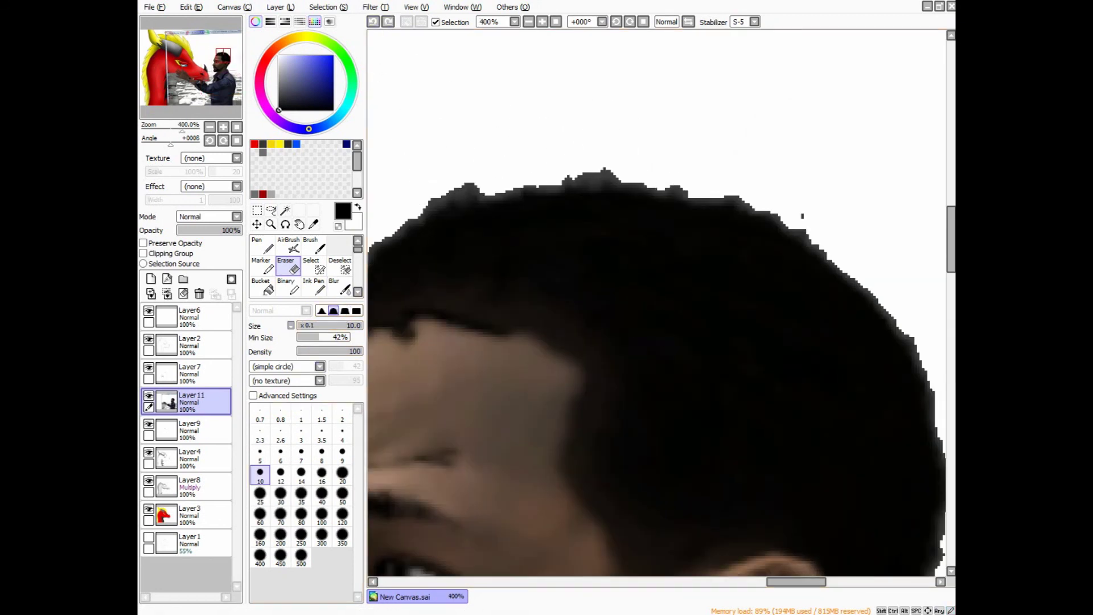
pyautogui.click(322, 310)
pyautogui.click(342, 472)
pyautogui.scroll(-1, 450, 239)
pyautogui.moveTo(475, 233)
pyautogui.mouseDown()
pyautogui.moveTo(569, 225)
pyautogui.moveTo(410, 284)
pyautogui.mouseUp()
pyautogui.scroll(-1, 409, 284)
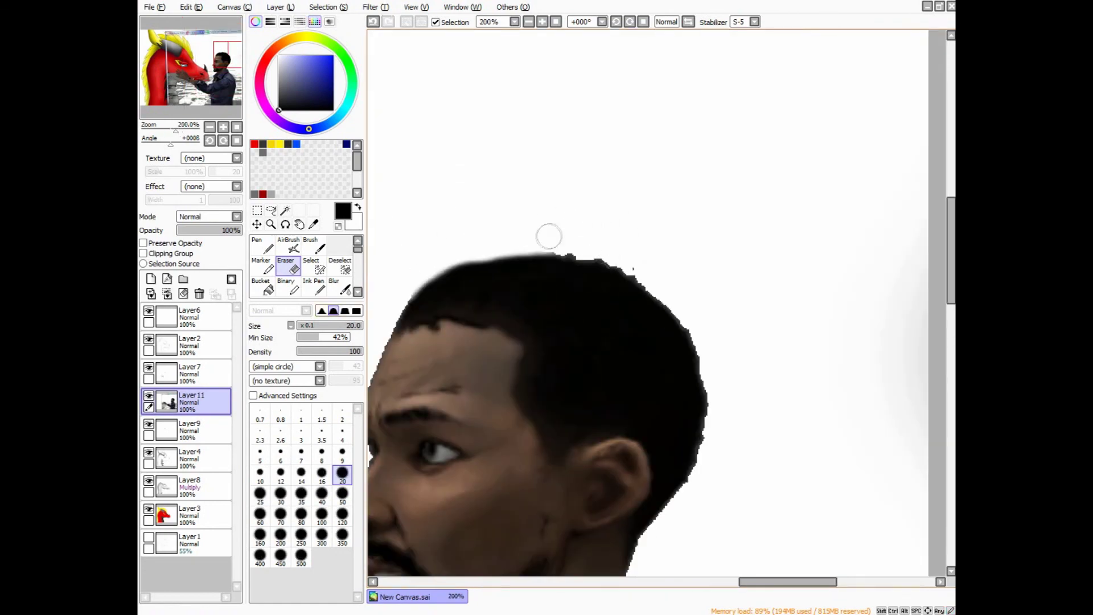
pyautogui.scroll(2, 558, 256)
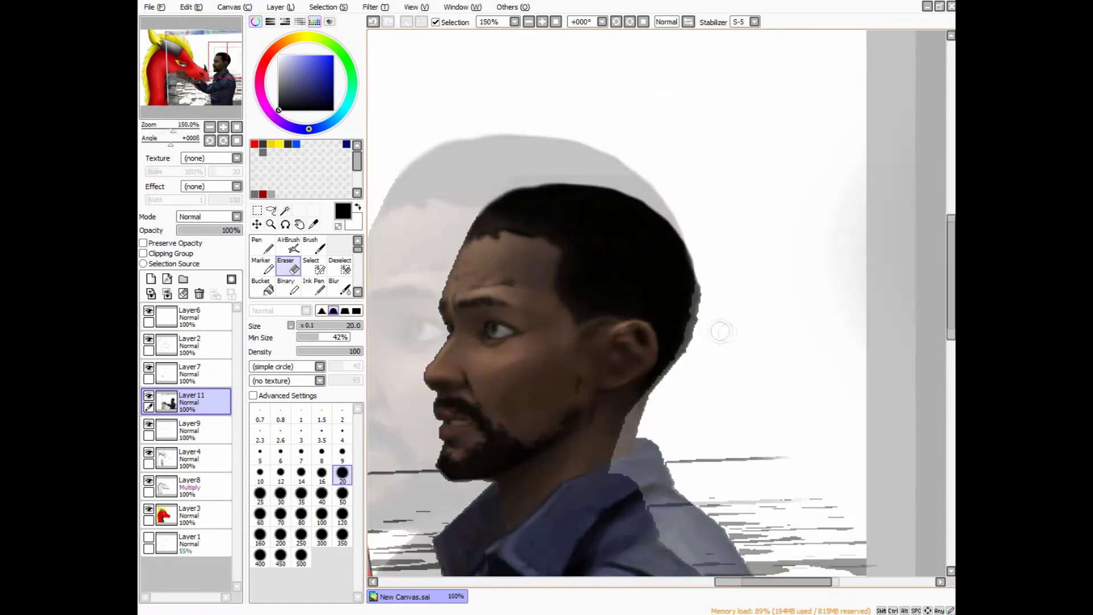
pyautogui.moveTo(663, 122)
pyautogui.mouseDown()
pyautogui.moveTo(690, 258)
pyautogui.moveTo(682, 222)
pyautogui.moveTo(711, 267)
pyautogui.mouseUp()
pyautogui.scroll(1, 712, 268)
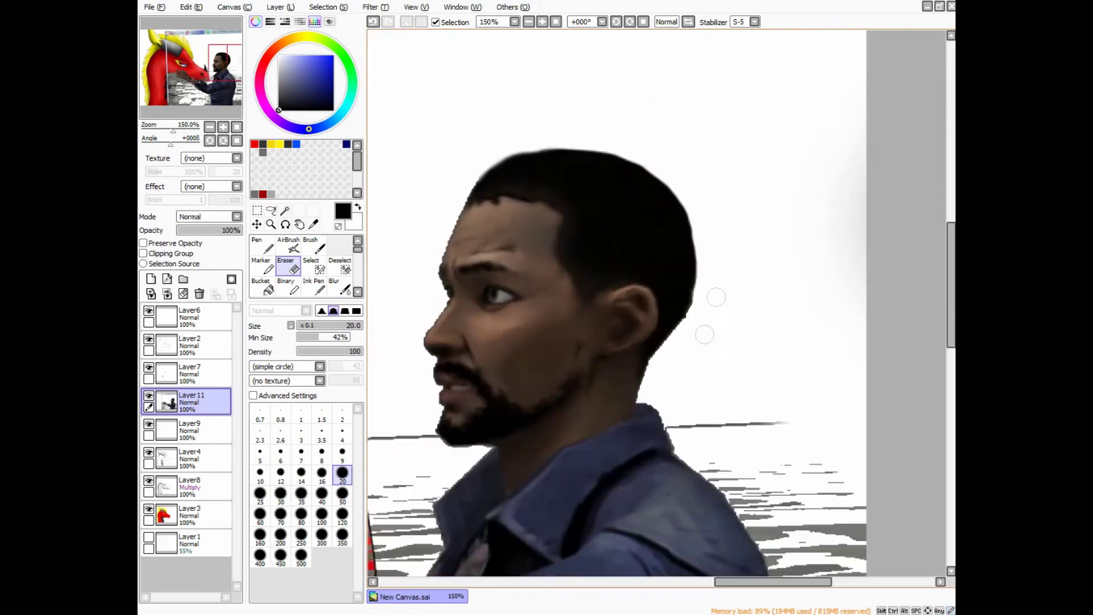
pyautogui.moveTo(710, 204); pyautogui.dragTo(576, 459)
pyautogui.scroll(-1, 600, 344)
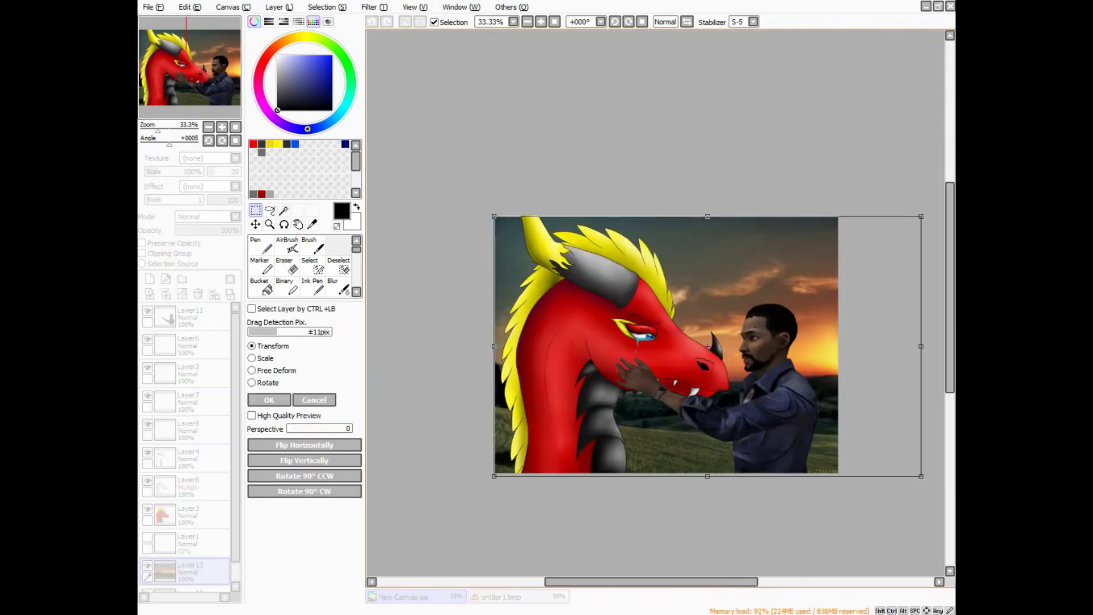
# Apply the sunset background's placement on Layer13 and airbrush black shadow around the man's hand on Layer4 at size 21 and density 18
pyautogui.press('Return')
pyautogui.click(188, 459)
pyautogui.click(287, 244)
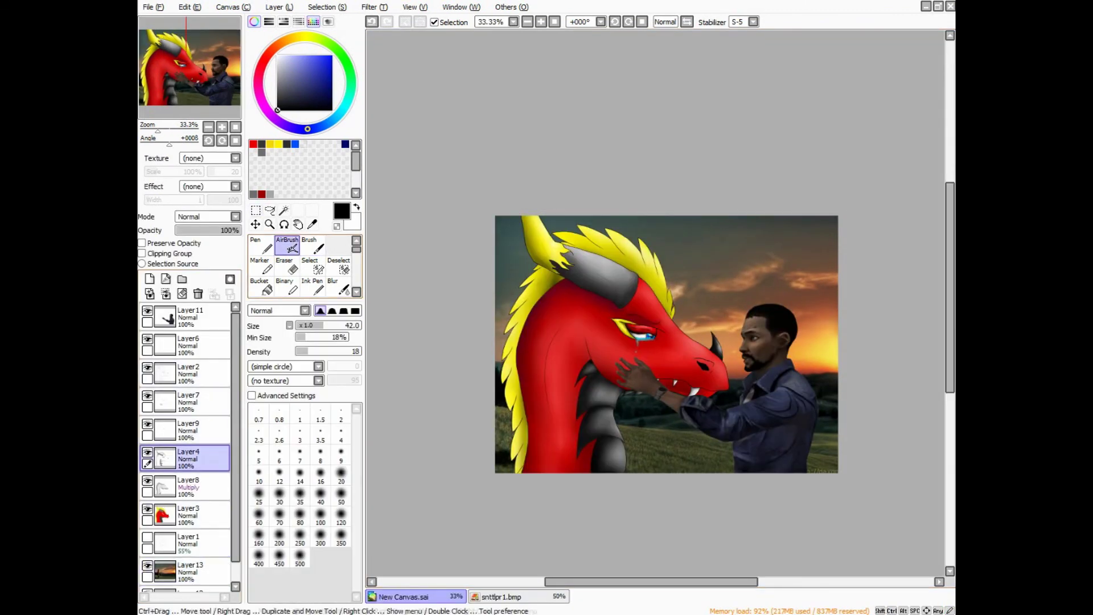
pyautogui.scroll(4, 631, 370)
pyautogui.scroll(2, 609, 358)
pyautogui.moveTo(689, 323)
pyautogui.mouseDown()
pyautogui.moveTo(581, 252)
pyautogui.moveTo(516, 270)
pyautogui.moveTo(424, 224)
pyautogui.mouseUp()
pyautogui.scroll(-1, 526, 362)
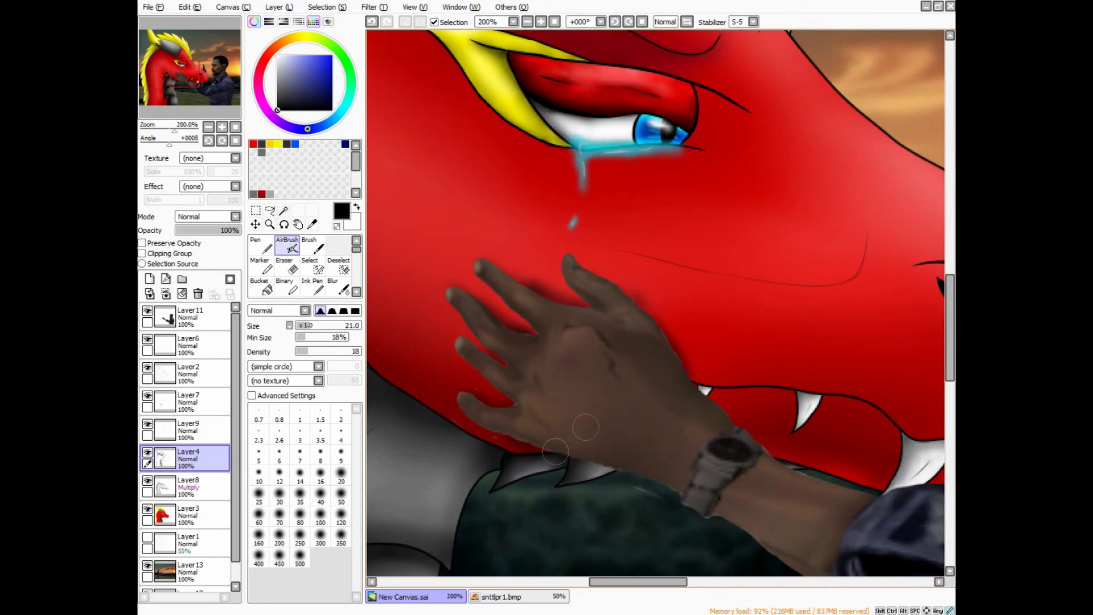
pyautogui.scroll(1, 665, 345)
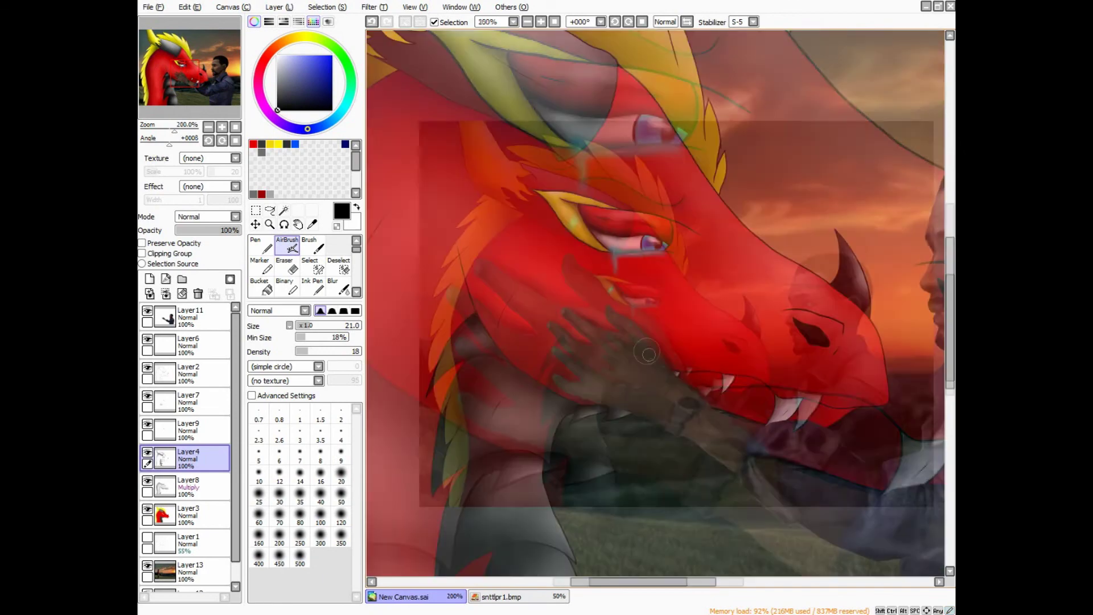
pyautogui.scroll(-3, 601, 401)
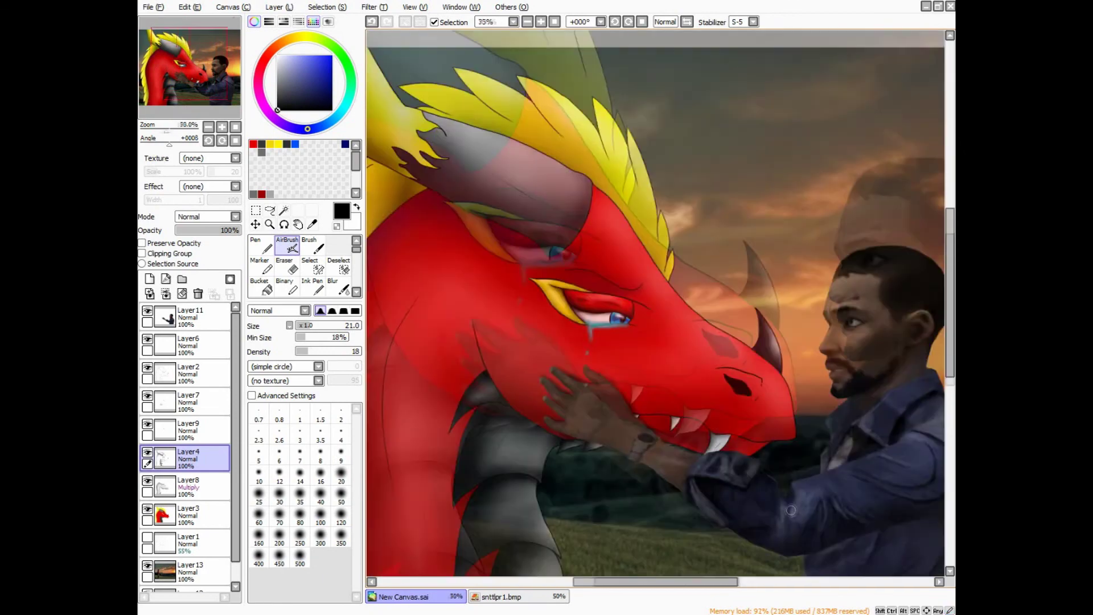
pyautogui.scroll(2, 764, 417)
pyautogui.scroll(-3, 682, 438)
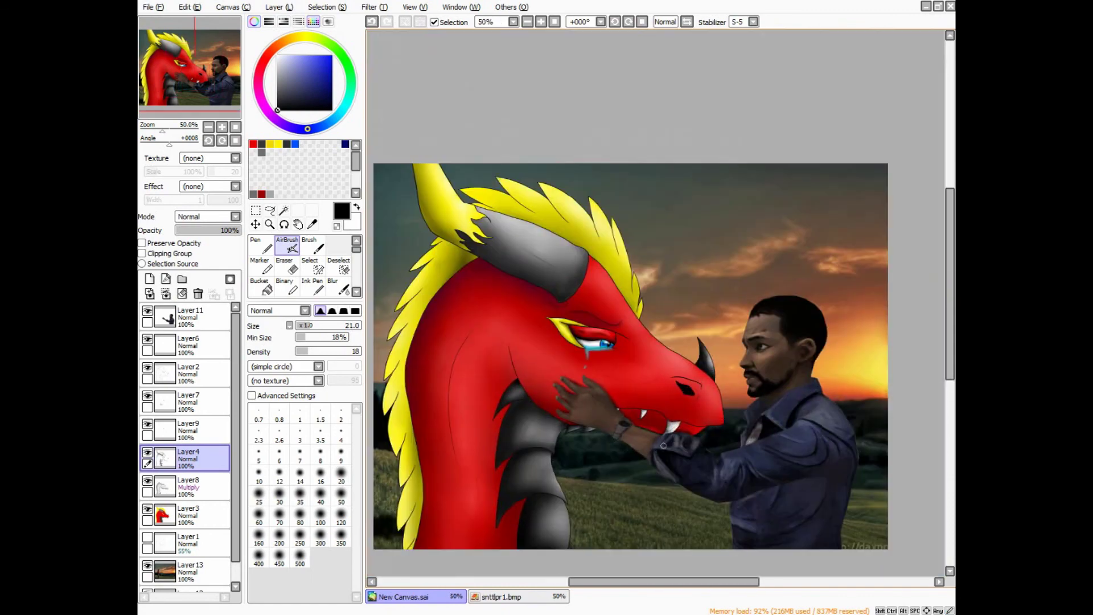
# Shrink the dragon logo on Layer14 into the picture's lower-right corner and set the layer's opacity to 44%
pyautogui.scroll(-1, 776, 426)
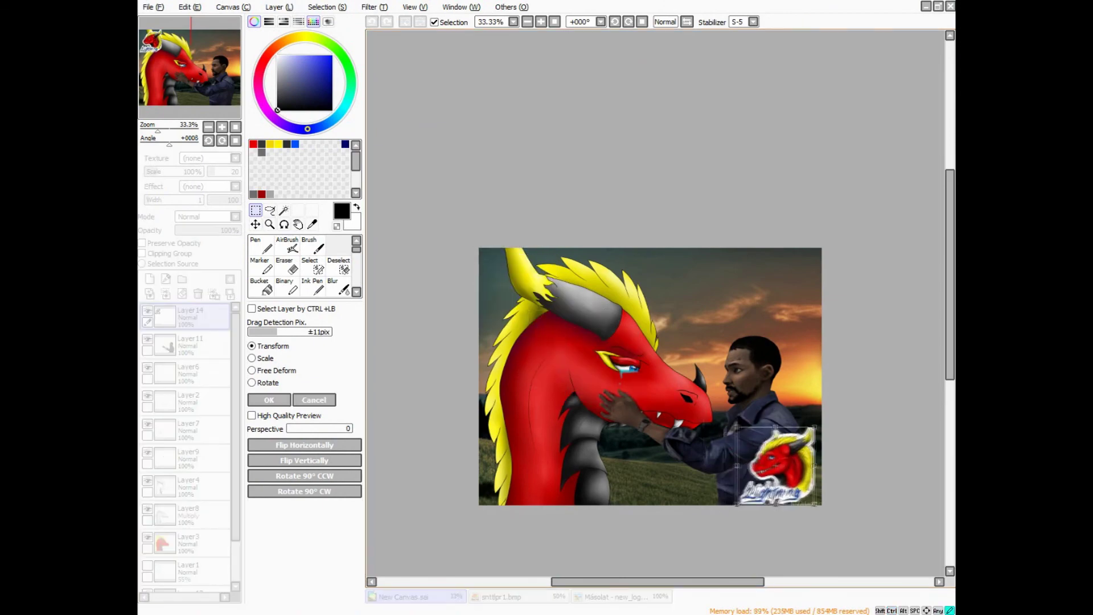
pyautogui.scroll(3, 775, 467)
pyautogui.moveTo(653, 310); pyautogui.dragTo(754, 463)
pyautogui.press('Return')
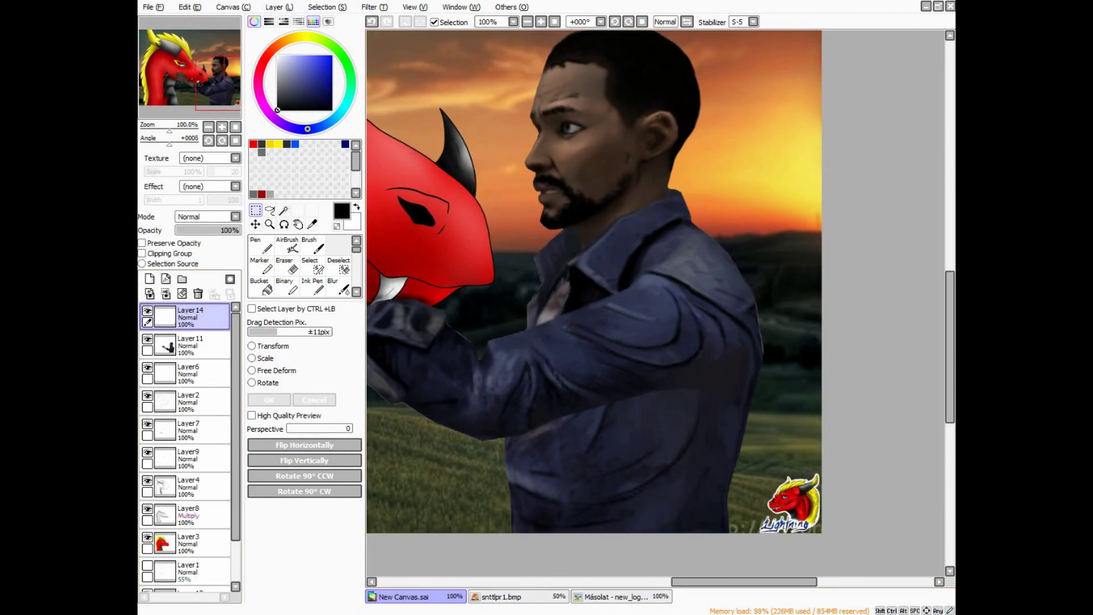
pyautogui.click(205, 230)
pyautogui.scroll(-2, 651, 282)
pyautogui.scroll(2, 651, 282)
pyautogui.scroll(-1, 650, 281)
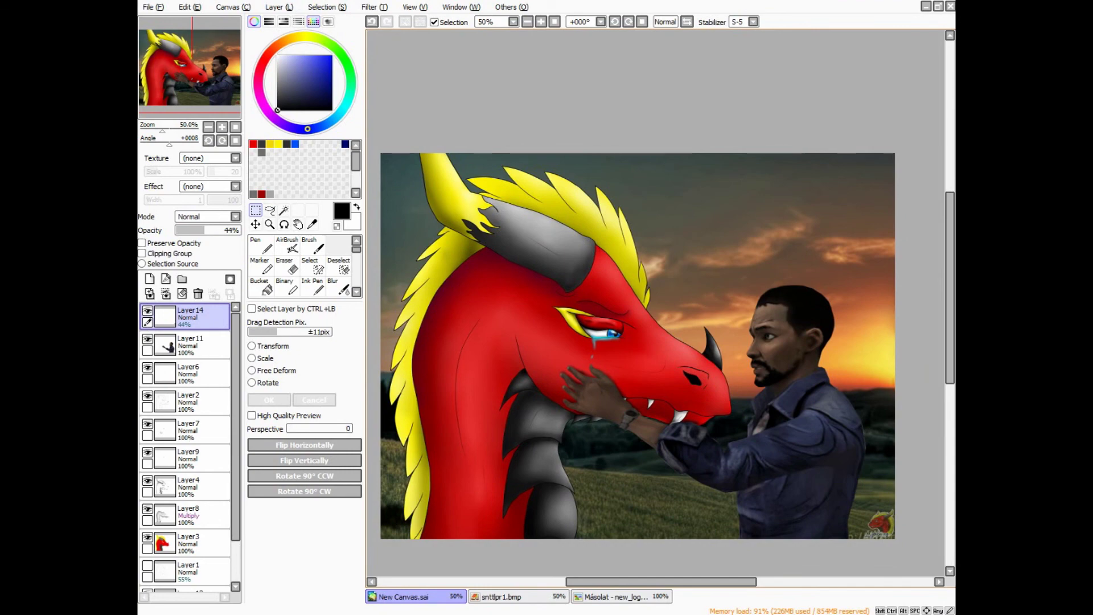